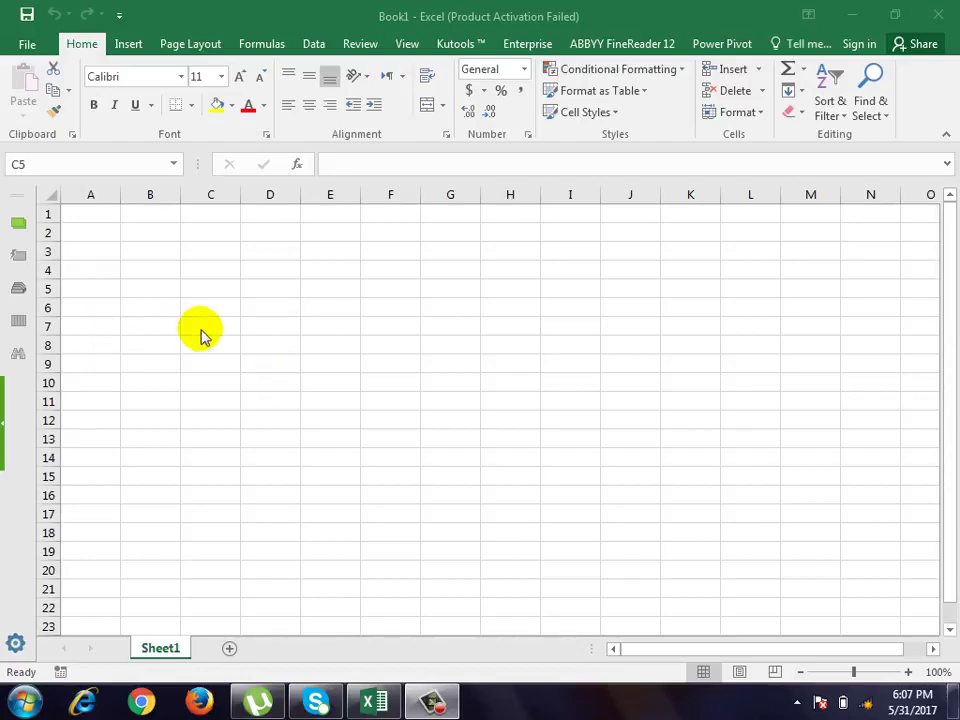
Select a cell, then select and deselect the whole worksheet.
{"action": "left_click", "coordinate": [270, 326]}
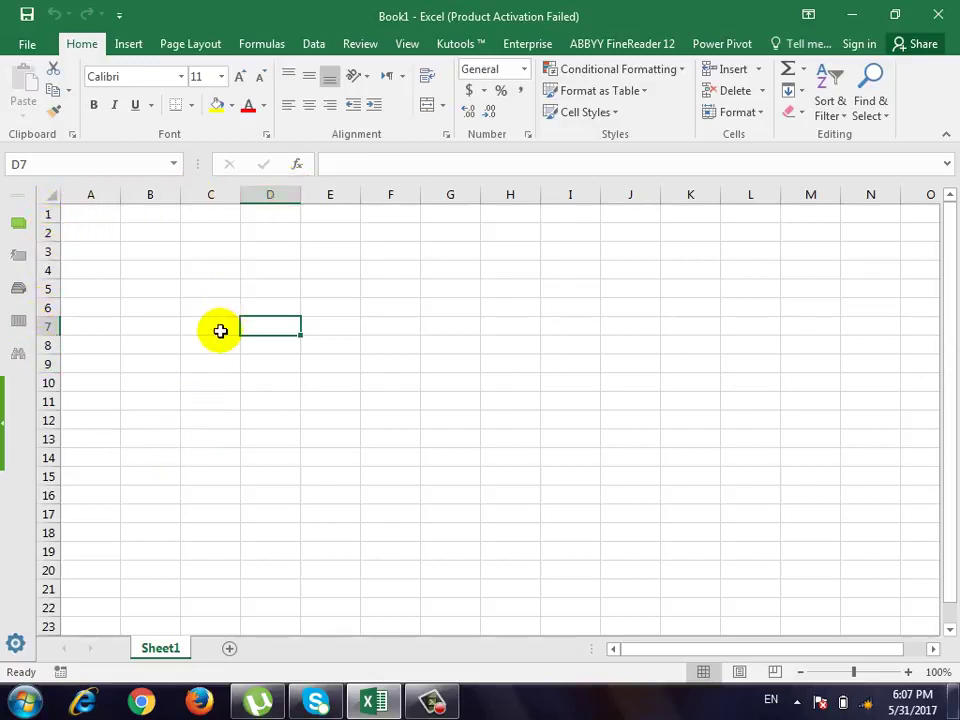
{"action": "left_click", "coordinate": [50, 198]}
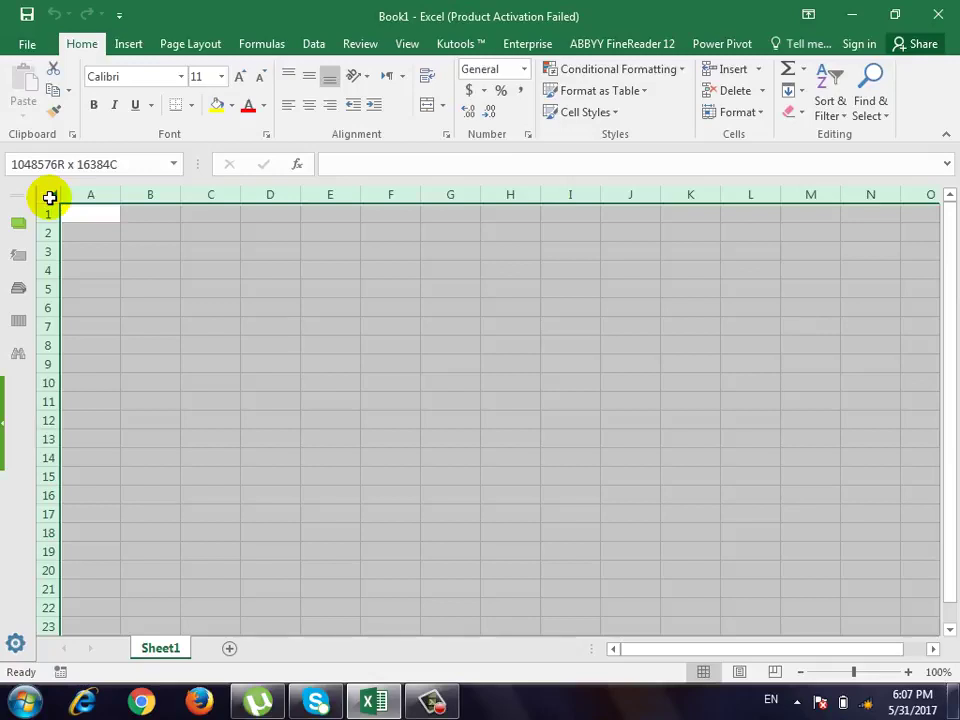
{"action": "left_click", "coordinate": [170, 343]}
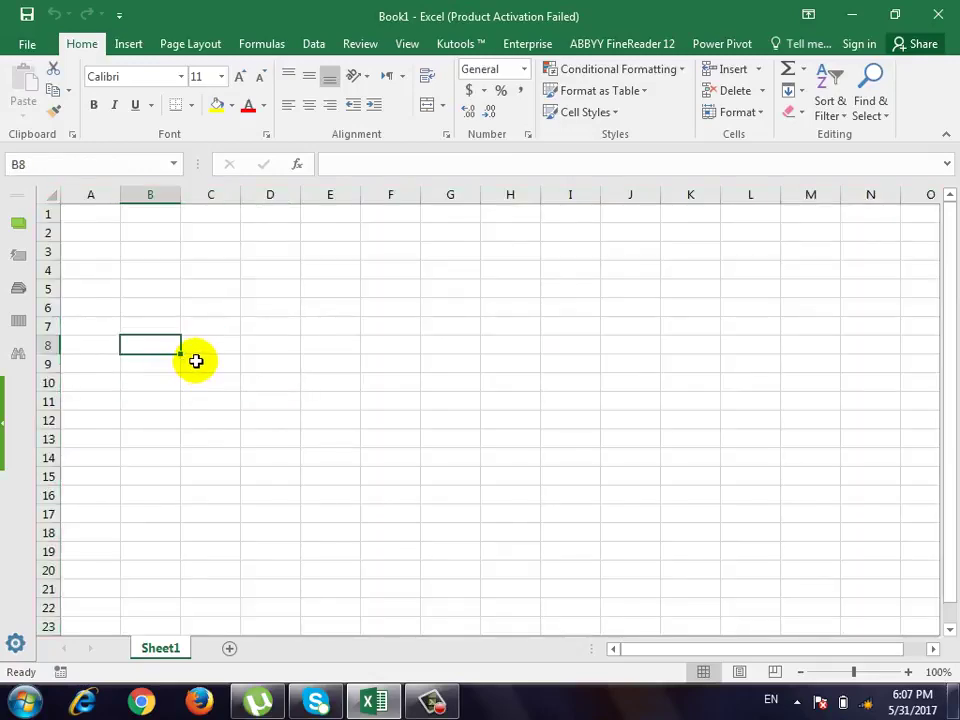
Enter 5 in cell E7 and 6 in cell F8.
{"action": "key", "text": "Right"}
{"action": "key", "text": "Right"}
{"action": "key", "text": "Right"}
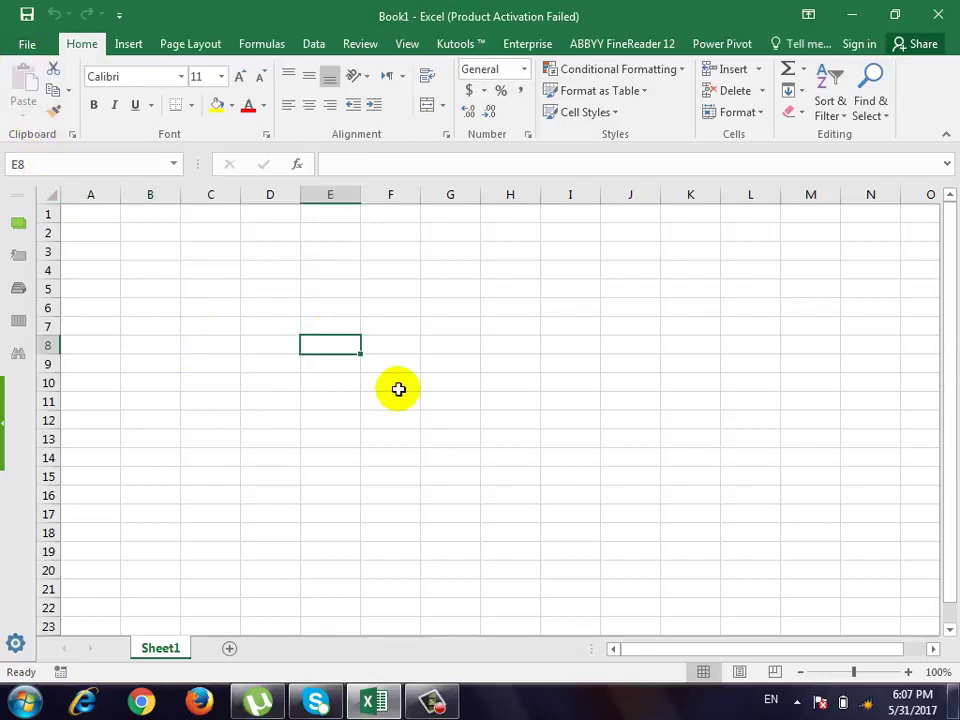
{"action": "left_click", "coordinate": [332, 294]}
{"action": "key", "text": "Down"}
{"action": "key", "text": "Down"}
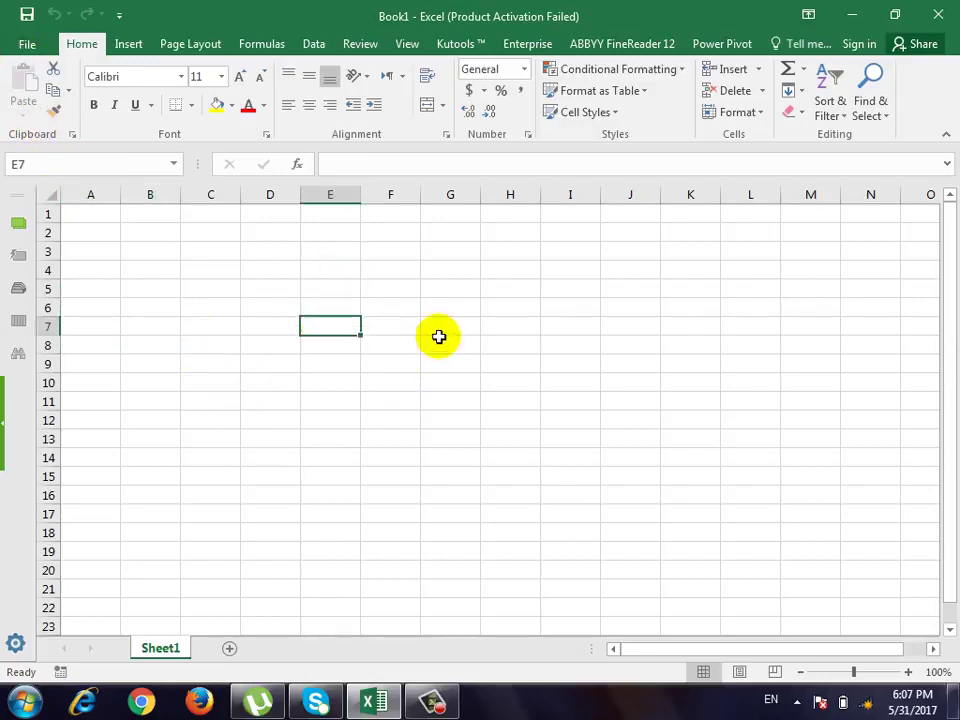
{"action": "type", "text": "5"}
{"action": "key", "text": "Right"}
{"action": "key", "text": "Down"}
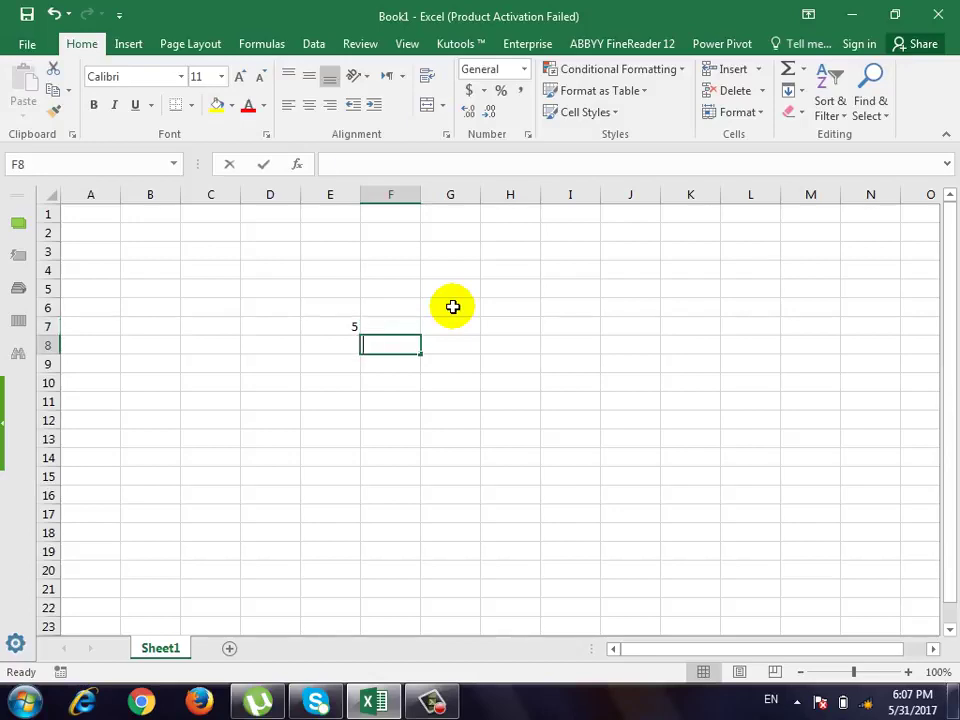
{"action": "type", "text": "6"}
{"action": "key", "text": "Right"}
Move the active cell to G10, ready for the formula.
{"action": "key", "text": "Down"}
{"action": "key", "text": "Down"}
{"action": "key", "text": "Left"}
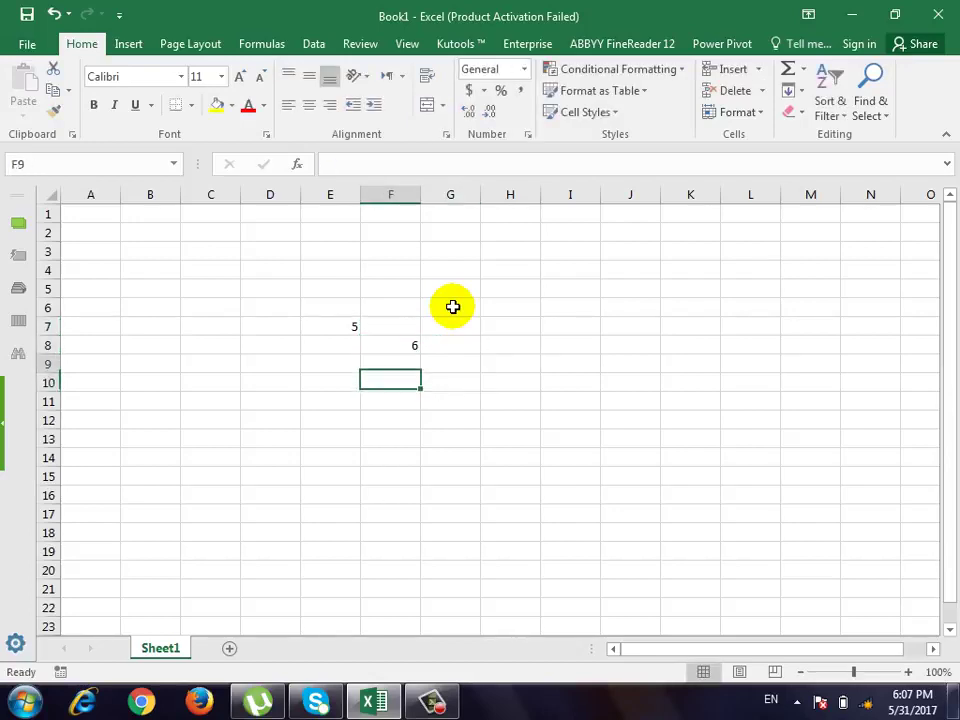
{"action": "key", "text": "Up"}
{"action": "key", "text": "Up"}
{"action": "key", "text": "Up"}
{"action": "key", "text": "Left"}
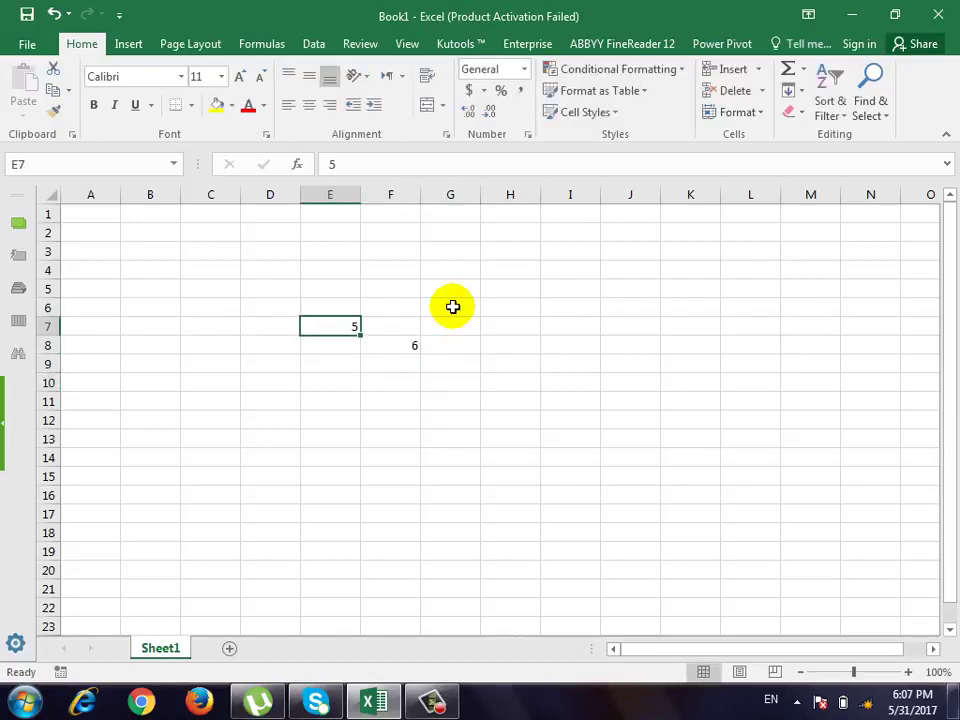
{"action": "key", "text": "Down"}
{"action": "key", "text": "Down"}
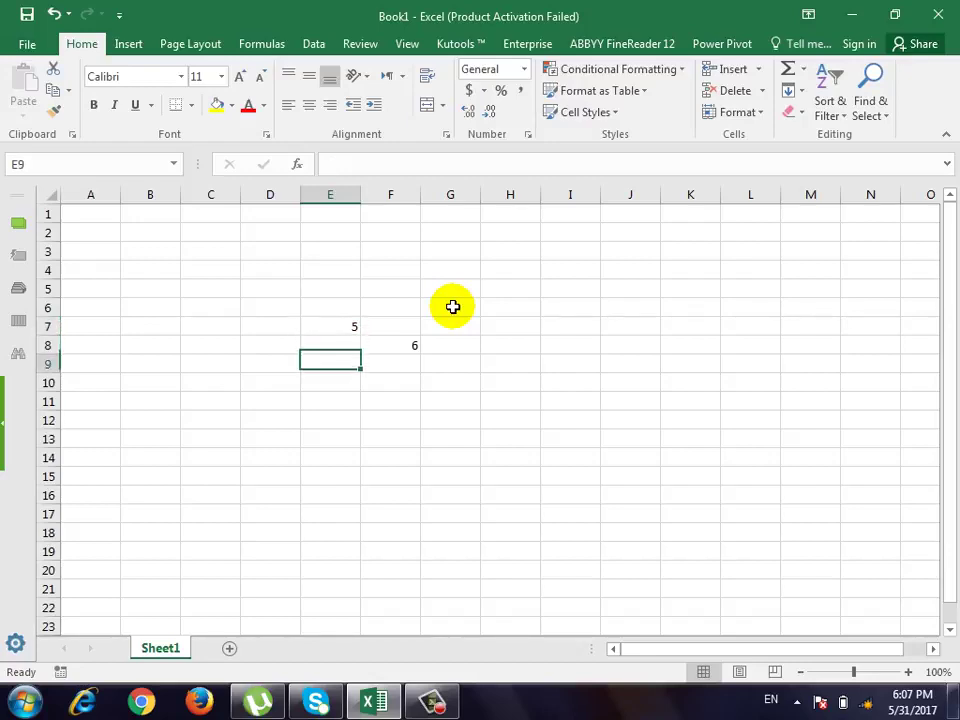
{"action": "key", "text": "Right"}
{"action": "key", "text": "Right"}
{"action": "key", "text": "Down"}
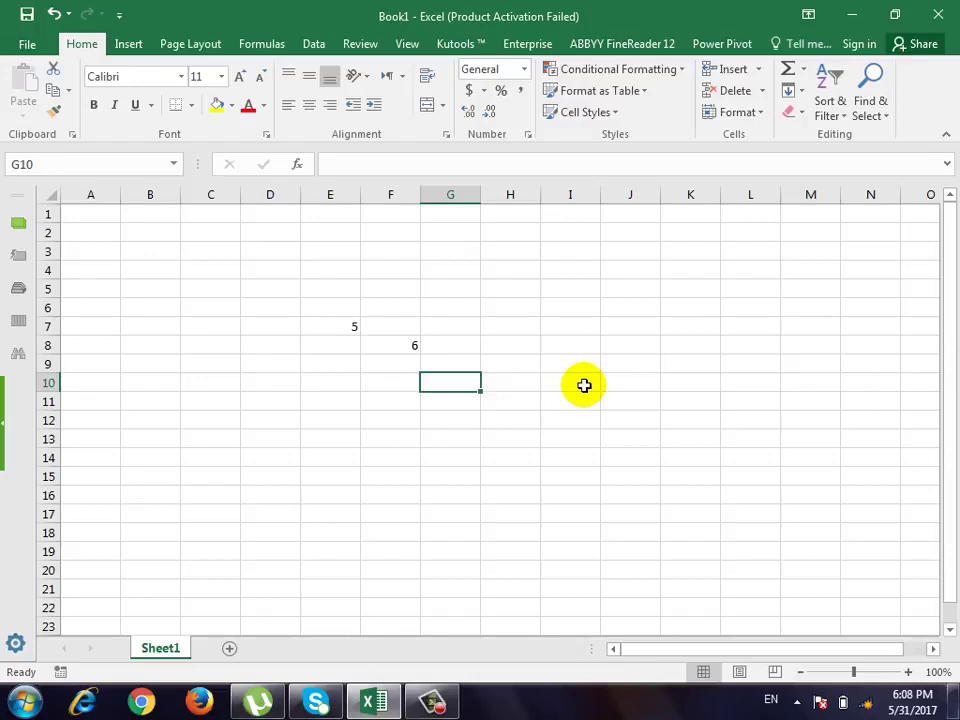
Enter the formula =E7+F8 in cell G10.
{"action": "type", "text": "="}
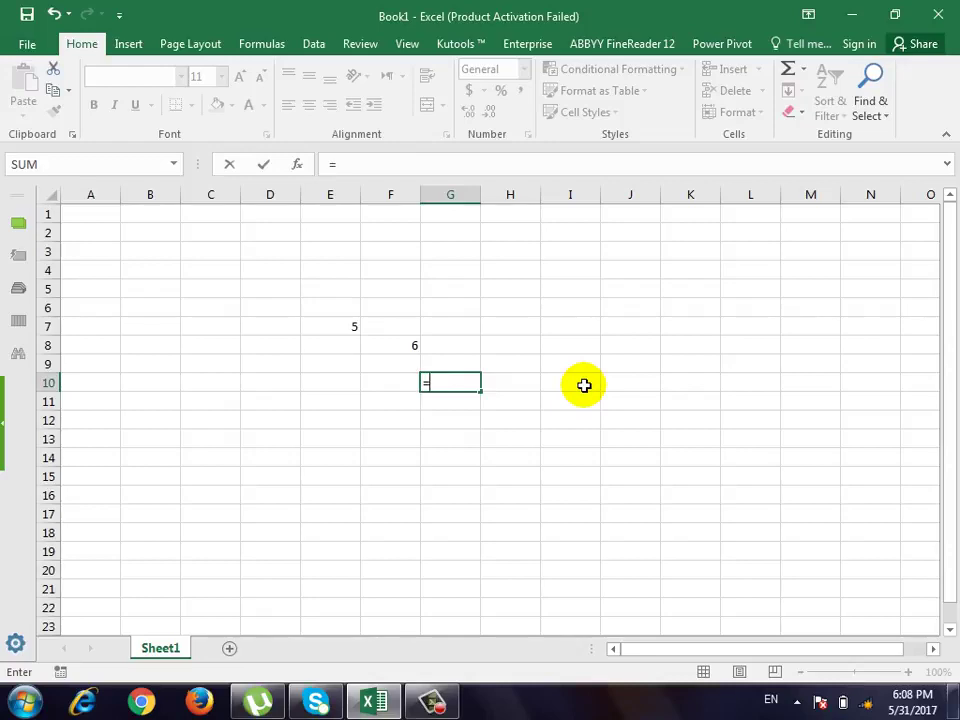
{"action": "type", "text": "e"}
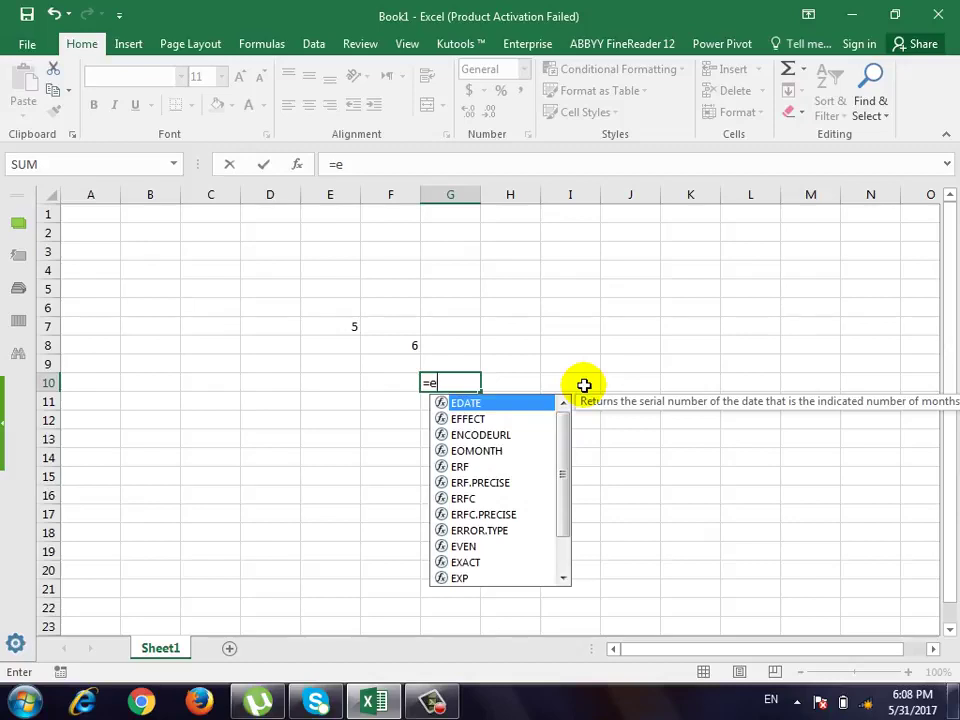
{"action": "type", "text": "7"}
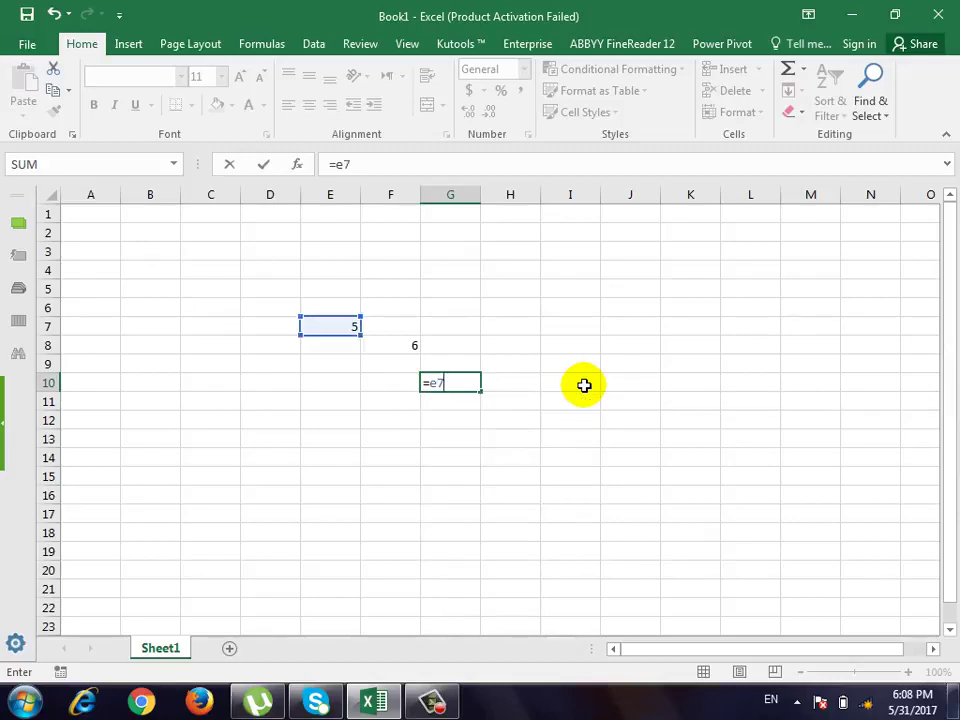
{"action": "type", "text": "+"}
{"action": "type", "text": "f"}
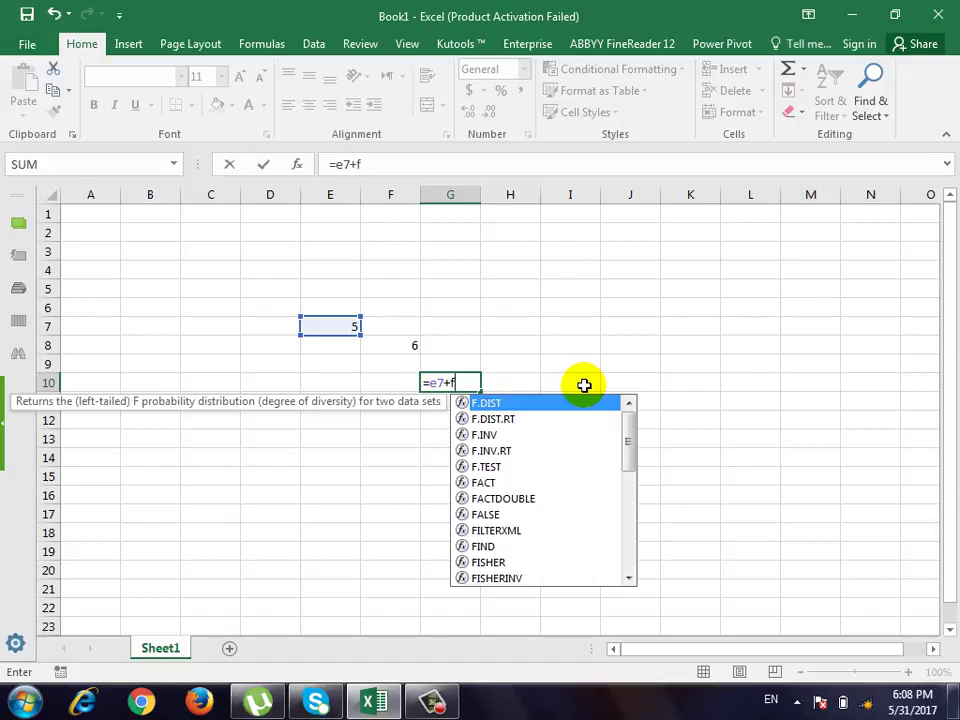
{"action": "type", "text": "8"}
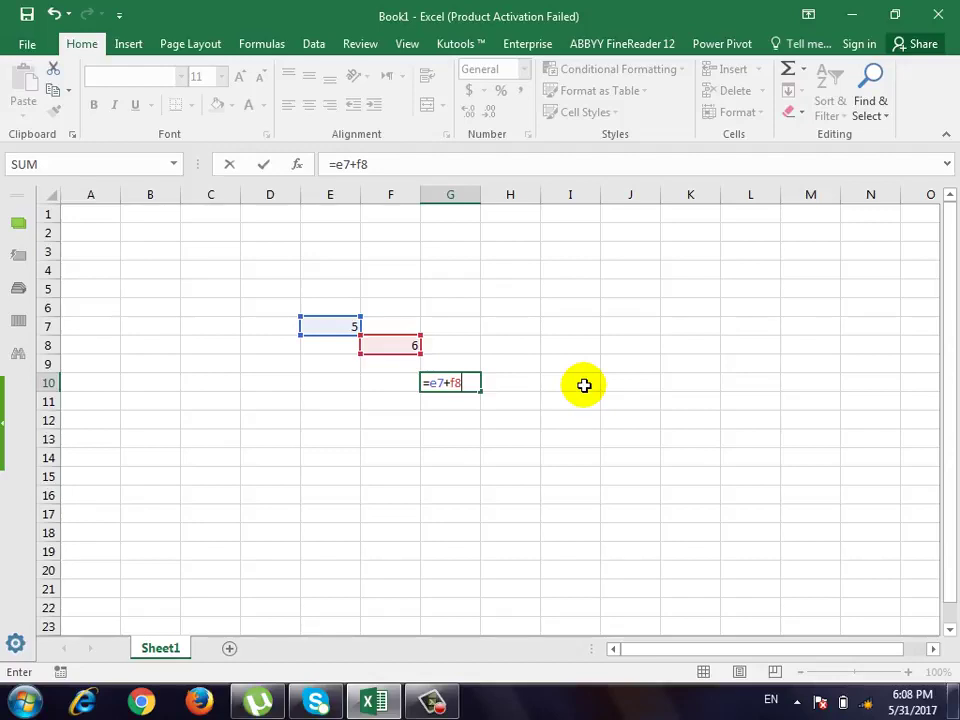
{"action": "key", "text": "Return"}
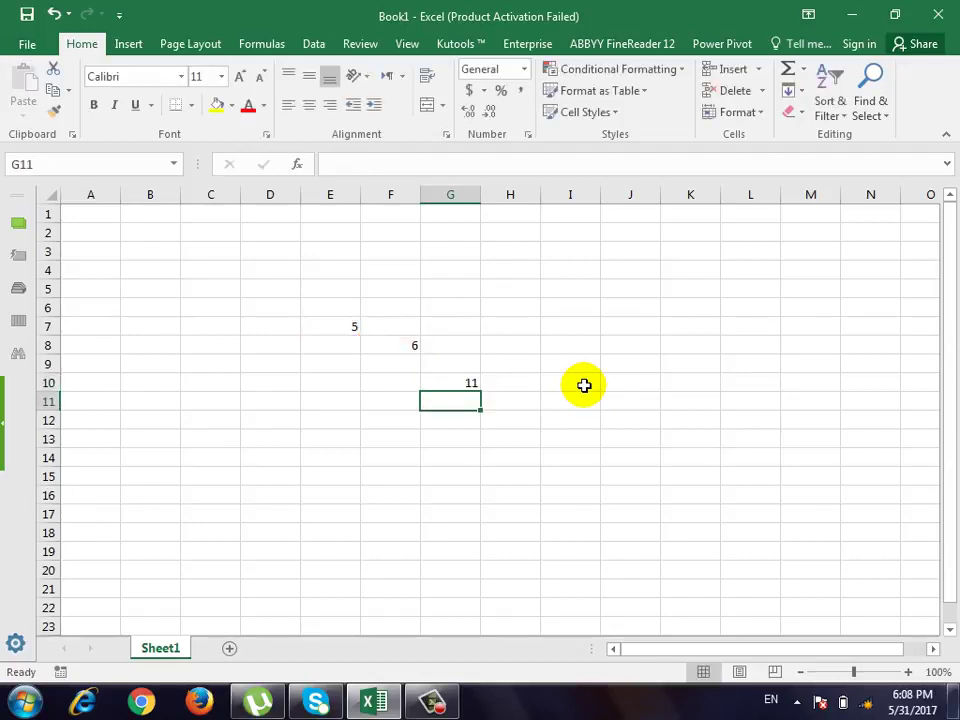
Change E7 to 10 so the G10 total updates to 16.
{"action": "key", "text": "Left"}
{"action": "key", "text": "Left"}
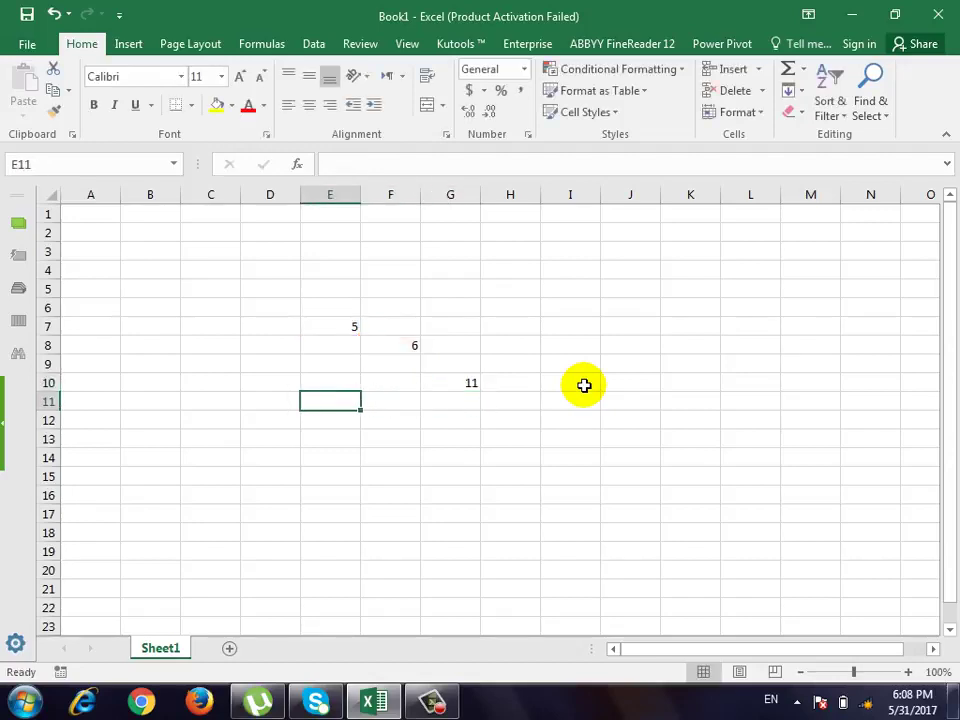
{"action": "key", "text": "Up"}
{"action": "key", "text": "Up"}
{"action": "key", "text": "Up"}
{"action": "key", "text": "Up"}
{"action": "key", "text": "Right"}
{"action": "key", "text": "Left"}
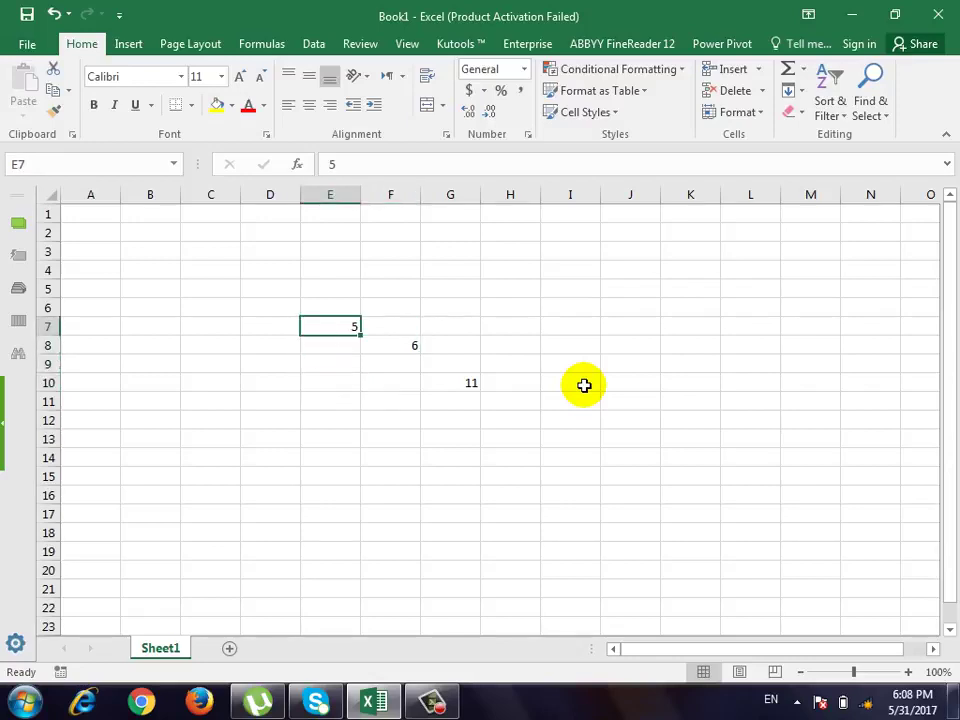
{"action": "type", "text": "10"}
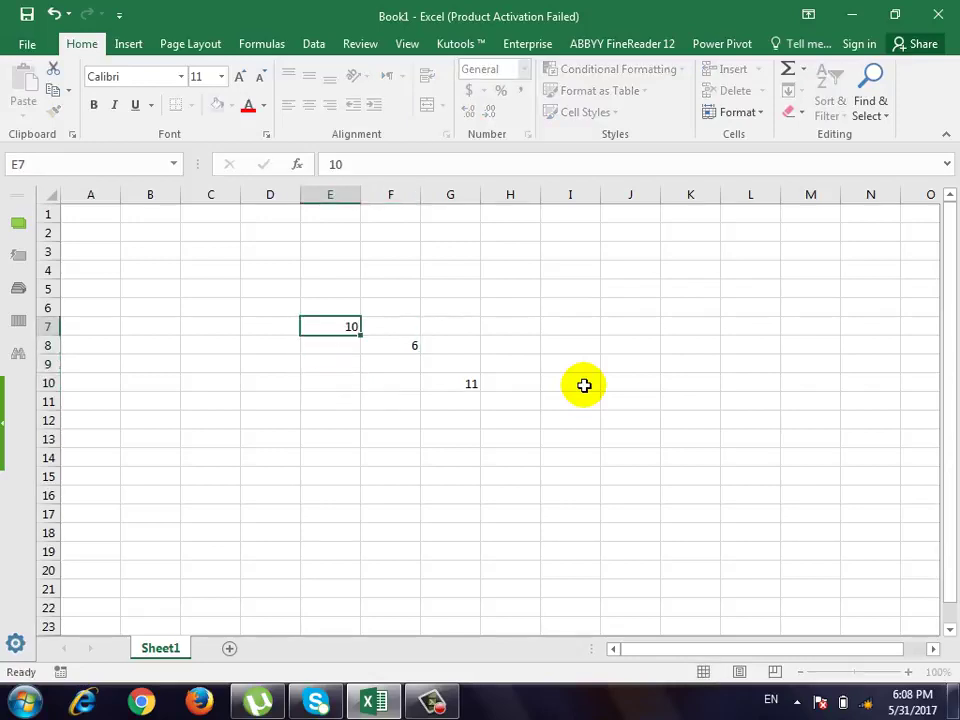
{"action": "key", "text": "Return"}
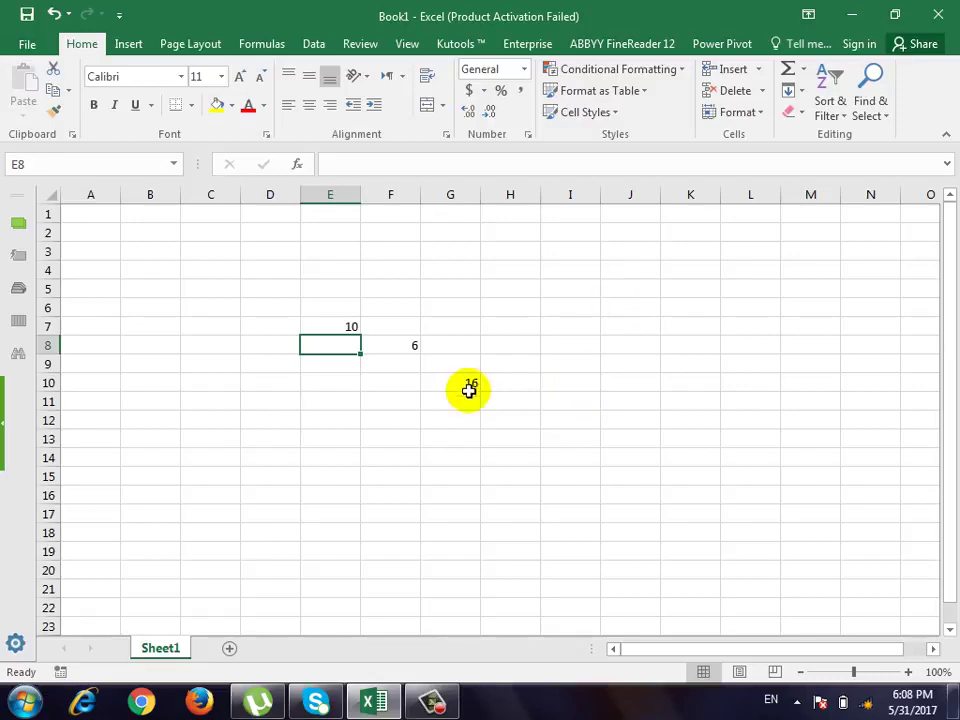
Type the headers Name, word, excel and Accesss across row 12 from C12.
{"action": "left_click", "coordinate": [191, 424]}
{"action": "scroll", "coordinate": [238, 439], "scroll_direction": "down", "scroll_amount": 1}
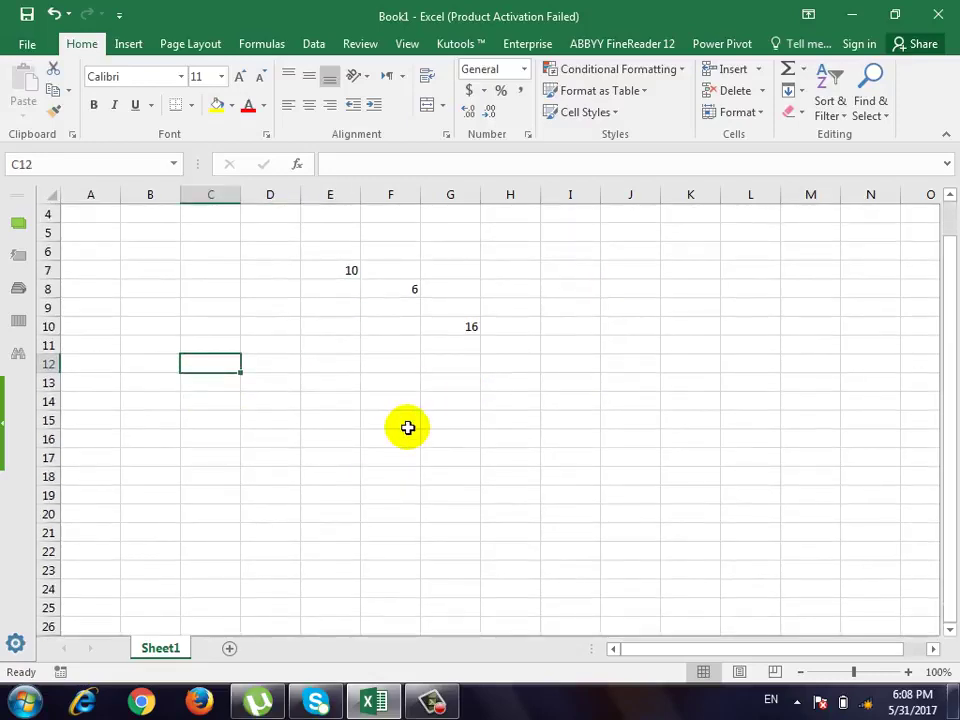
{"action": "type", "text": "Name"}
{"action": "key", "text": "Tab"}
{"action": "type", "text": "word"}
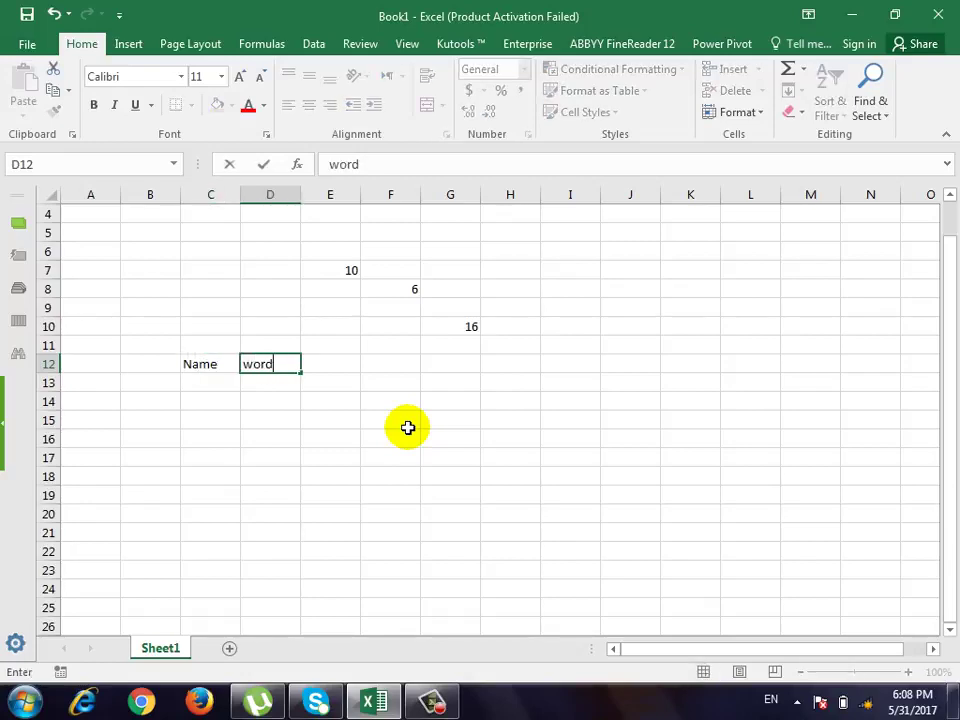
{"action": "key", "text": "Tab"}
{"action": "type", "text": "excel"}
{"action": "key", "text": "Tab"}
{"action": "type", "text": "A"}
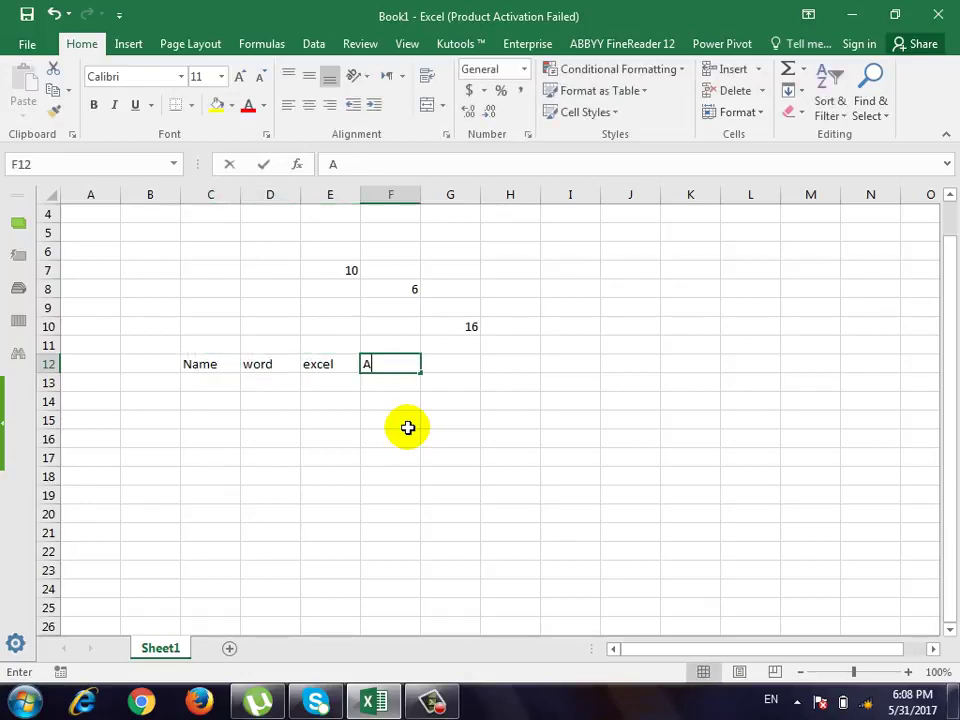
{"action": "type", "text": "ccesss"}
{"action": "key", "text": "Return"}
Correct the F12 header to Access and add a Total header in G12.
{"action": "key", "text": "Up"}
{"action": "key", "text": "Right"}
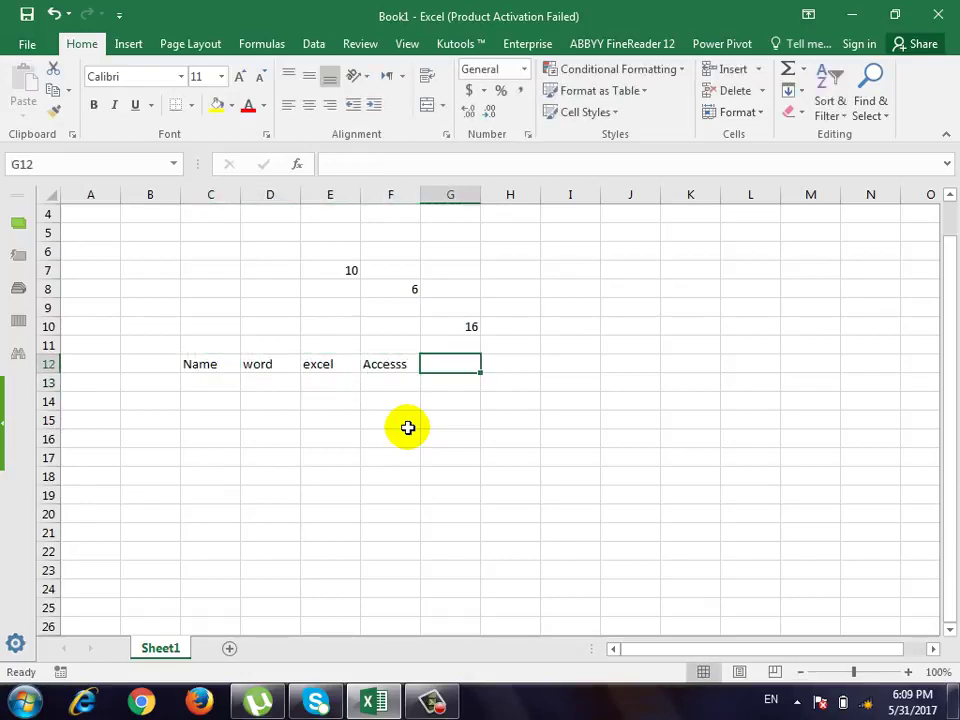
{"action": "key", "text": "Left"}
{"action": "key", "text": "F2"}
{"action": "key", "text": "BackSpace"}
{"action": "key", "text": "Return"}
{"action": "key", "text": "Up"}
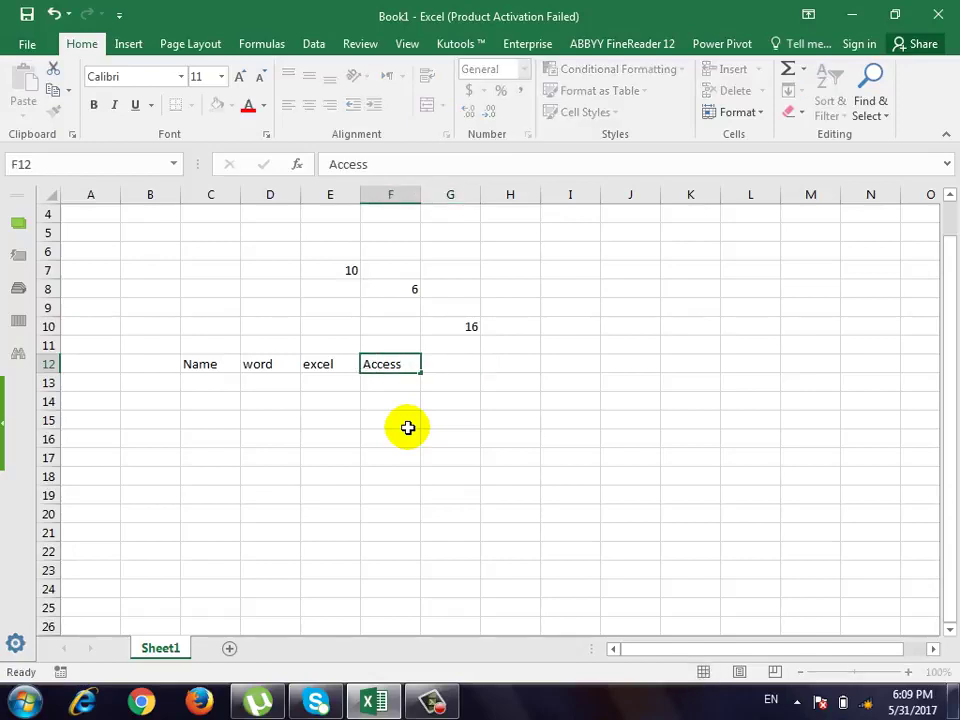
{"action": "key", "text": "Return"}
{"action": "key", "text": "Up"}
{"action": "key", "text": "Right"}
{"action": "type", "text": "Tota"}
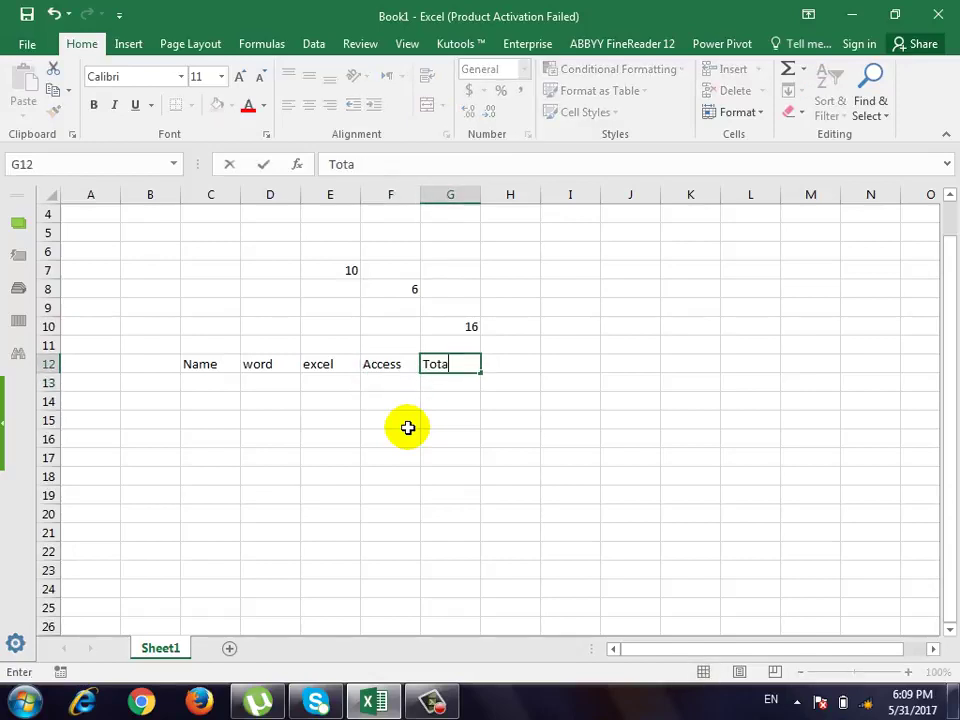
{"action": "type", "text": "l"}
{"action": "key", "text": "Return"}
List the four student names and a 'total' label down column C.
{"action": "key", "text": "Left"}
{"action": "key", "text": "Left"}
{"action": "key", "text": "Left"}
{"action": "key", "text": "Left"}
{"action": "type", "text": "ali"}
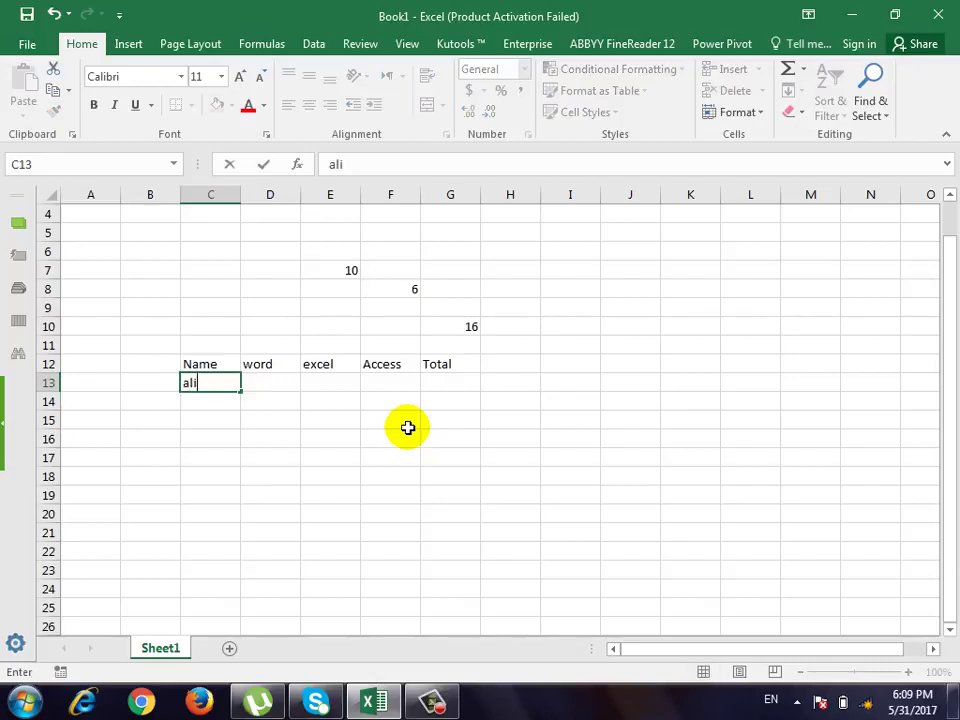
{"action": "key", "text": "Return"}
{"action": "type", "text": "wali"}
{"action": "key", "text": "Return"}
{"action": "type", "text": "ahmad"}
{"action": "key", "text": "Return"}
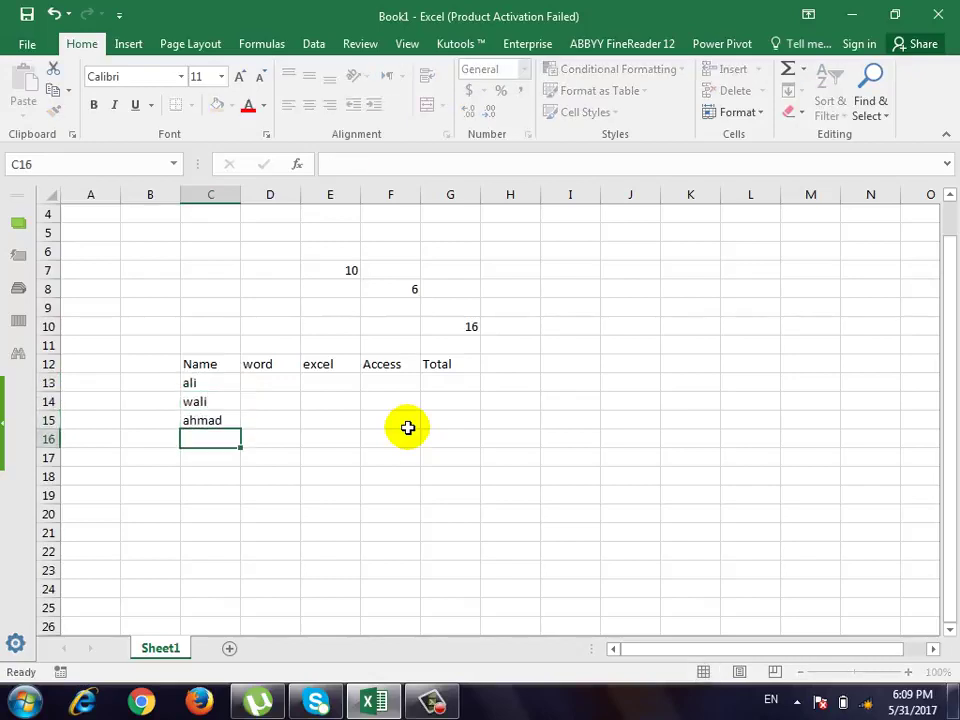
{"action": "type", "text": "faisal"}
{"action": "key", "text": "Return"}
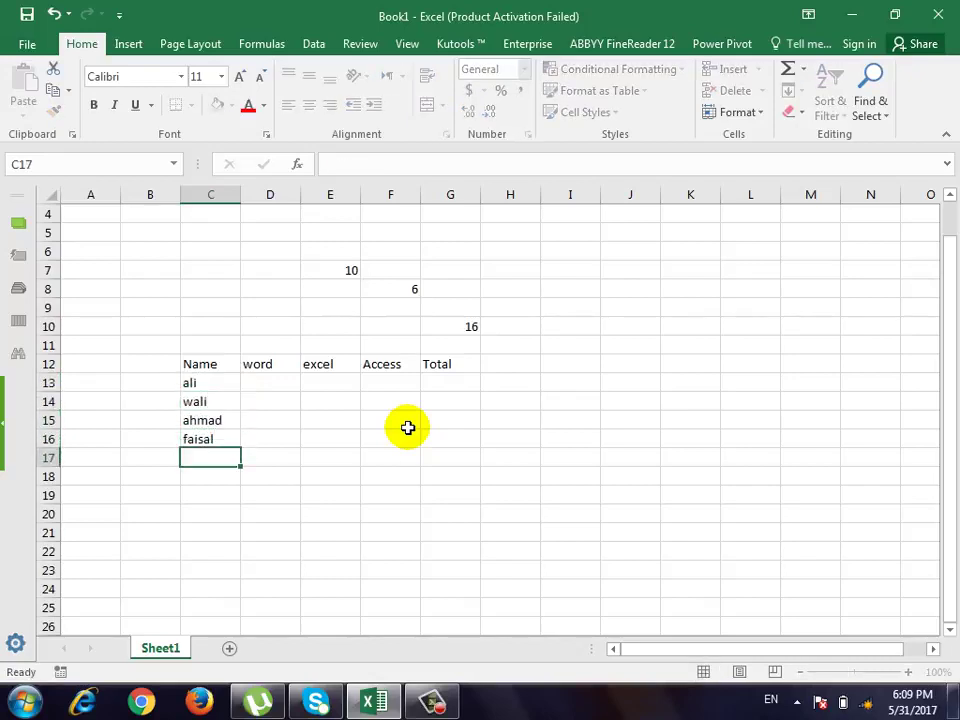
{"action": "type", "text": "total"}
{"action": "key", "text": "ctrl+Return"}
Enter the word scores 55, 66, 77 and 55 for the four students.
{"action": "key", "text": "Right"}
{"action": "key", "text": "Up"}
{"action": "key", "text": "Up"}
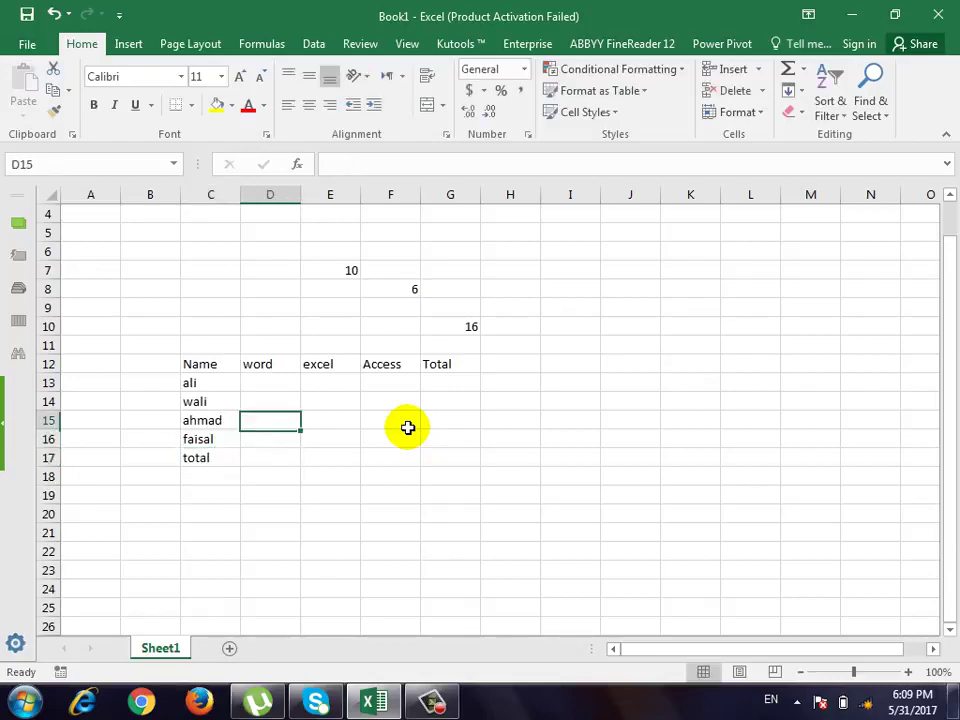
{"action": "key", "text": "Up"}
{"action": "key", "text": "Up"}
{"action": "type", "text": "55"}
{"action": "key", "text": "Return"}
{"action": "type", "text": "66"}
{"action": "key", "text": "Return"}
{"action": "type", "text": "77"}
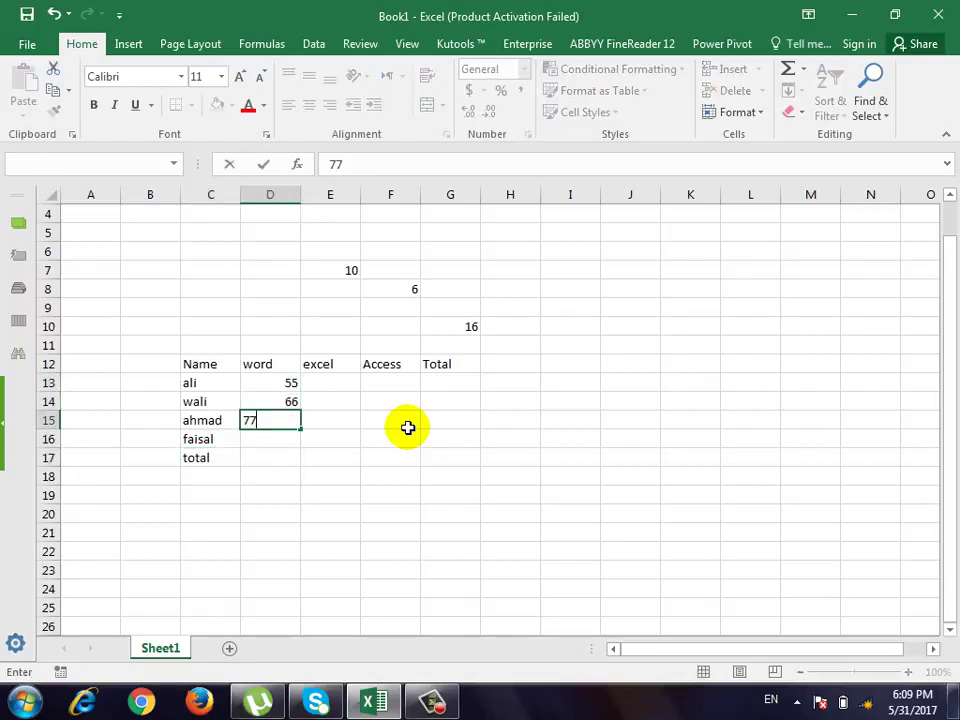
{"action": "key", "text": "Return"}
{"action": "type", "text": "55"}
{"action": "key", "text": "Tab"}
Enter the remaining excel and Access scores (44, 55, 66, 77, 44, 33, 44, 55).
{"action": "type", "text": "44"}
{"action": "key", "text": "Up"}
{"action": "type", "text": "55"}
{"action": "key", "text": "Up"}
{"action": "type", "text": "66"}
{"action": "key", "text": "Up"}
{"action": "type", "text": "77"}
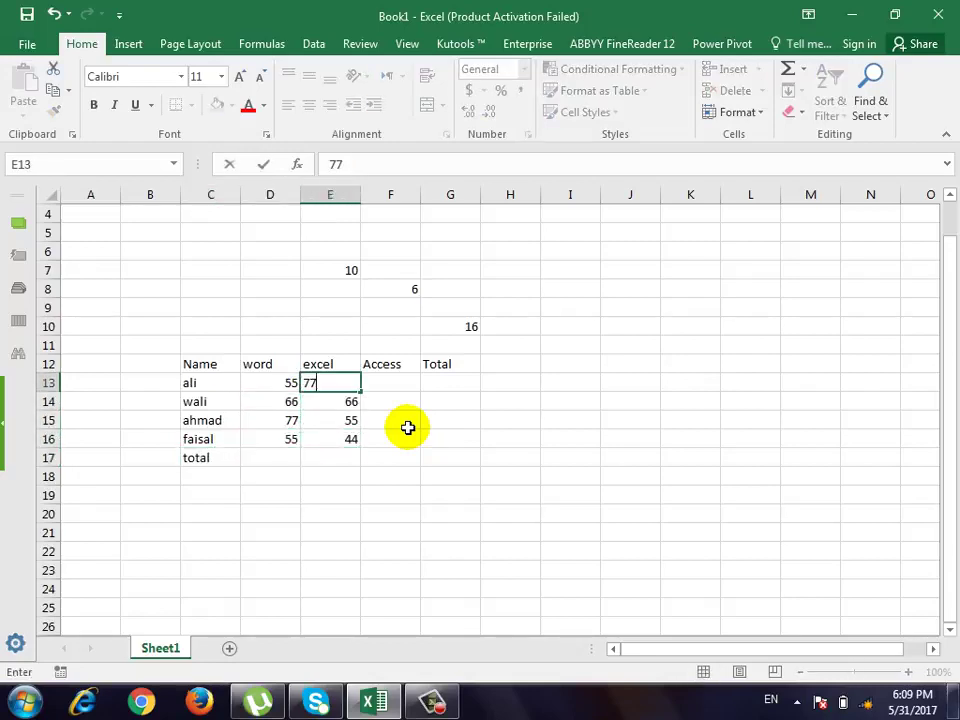
{"action": "key", "text": "Tab"}
{"action": "type", "text": "44"}
{"action": "key", "text": "Return"}
{"action": "type", "text": "33"}
{"action": "key", "text": "Return"}
{"action": "type", "text": "44"}
{"action": "key", "text": "Return"}
{"action": "type", "text": "55"}
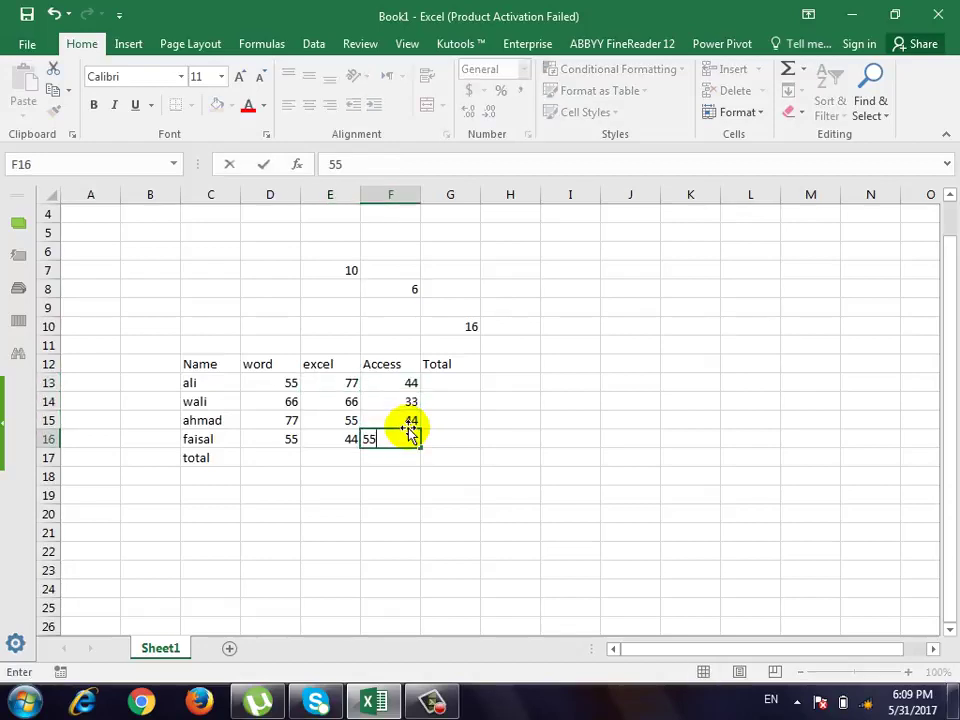
{"action": "key", "text": "Tab"}
{"action": "key", "text": "Up"}
{"action": "key", "text": "Up"}
{"action": "key", "text": "Up"}
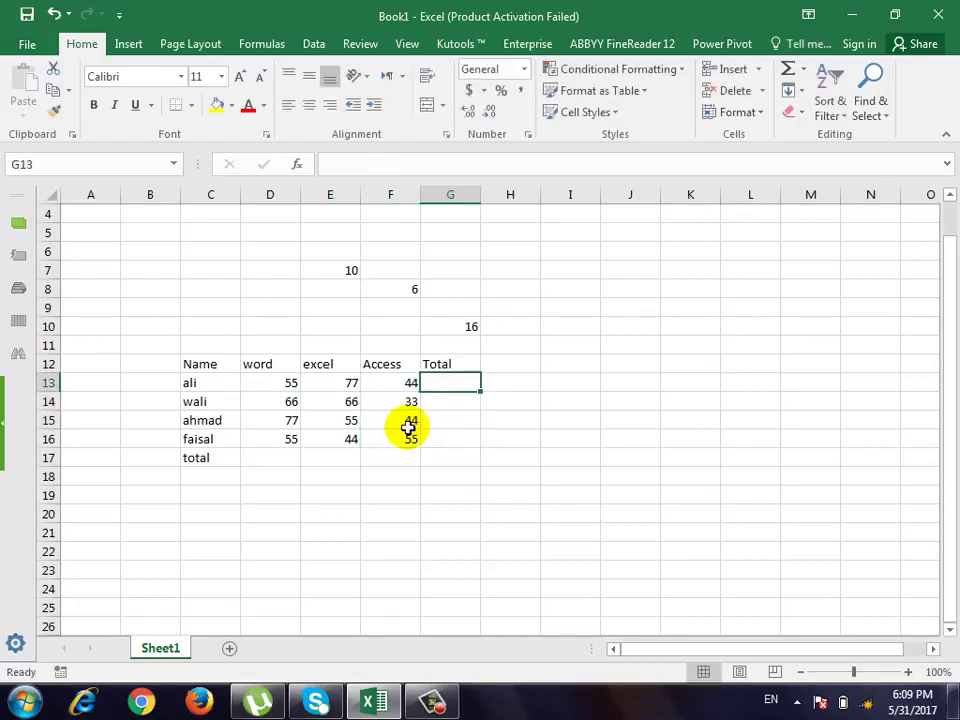
Enter =SUM(D13:F13) in G13 for the first student's total.
{"action": "type", "text": "="}
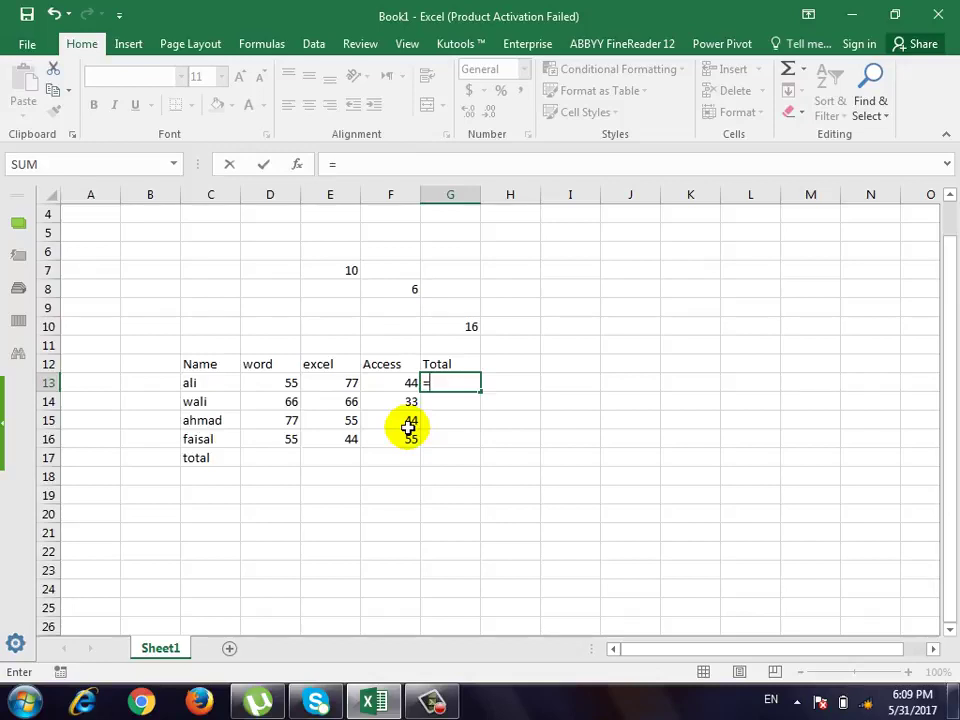
{"action": "type", "text": "sum"}
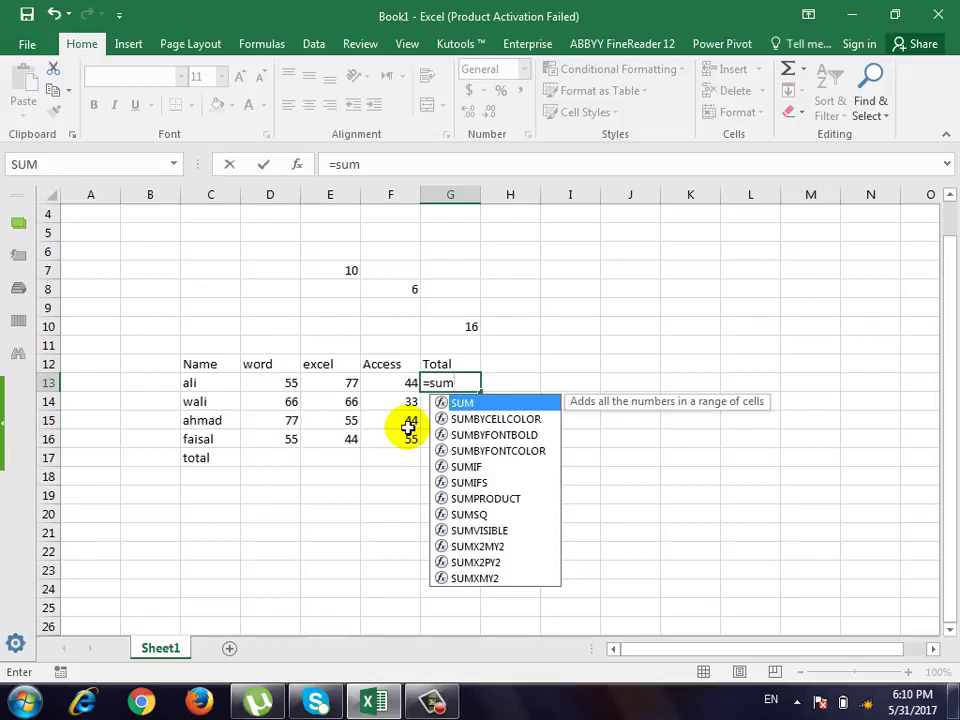
{"action": "type", "text": "("}
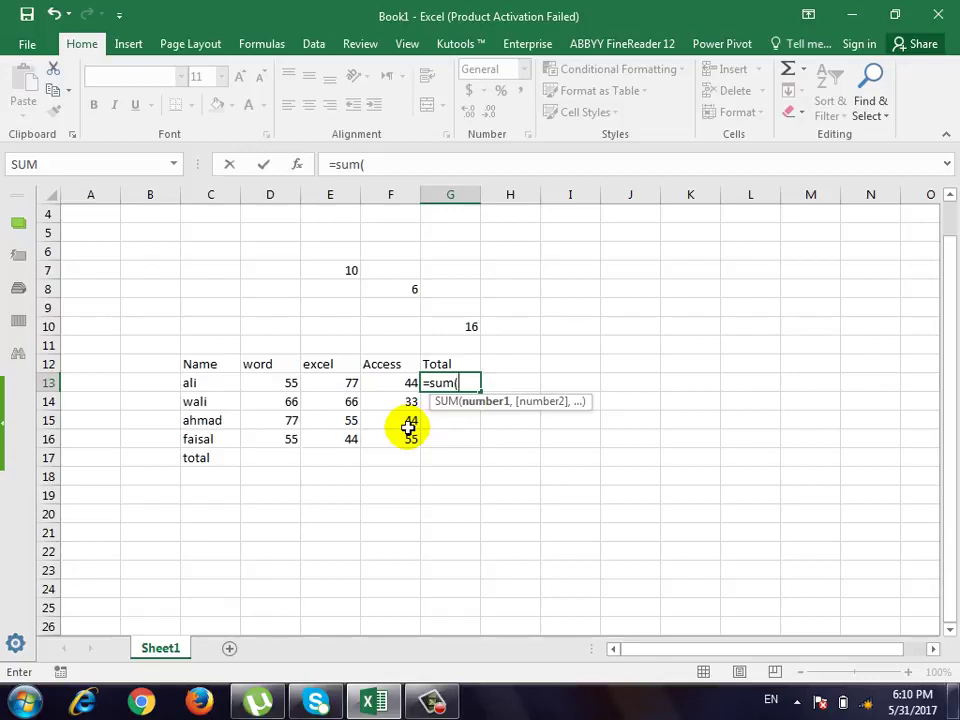
{"action": "left_click_drag", "start_coordinate": [280, 380], "coordinate": [395, 382]}
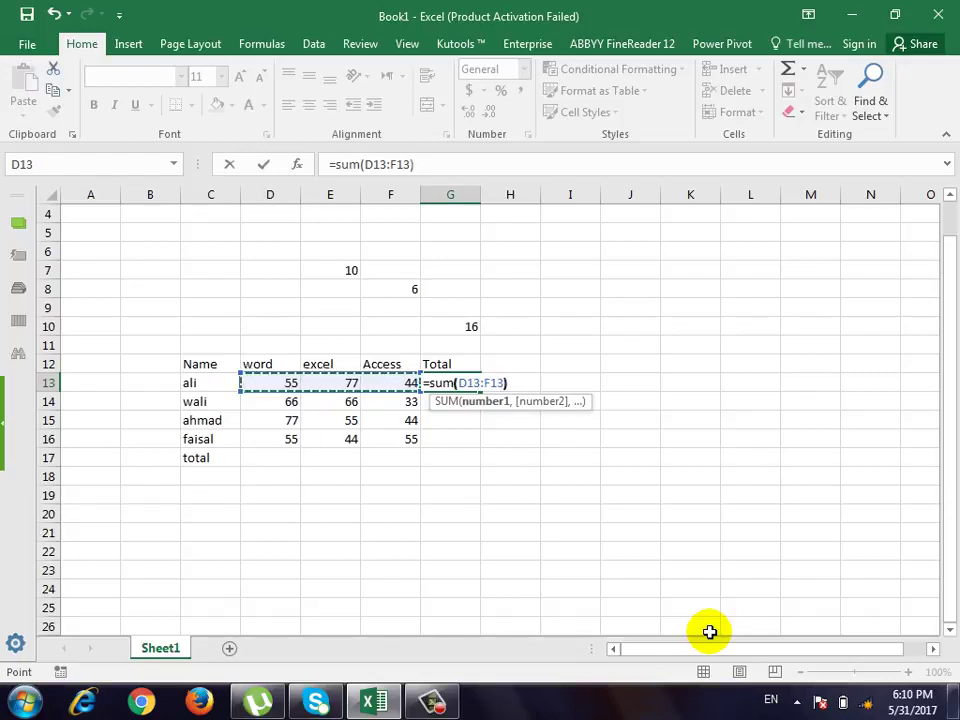
{"action": "key", "text": "Return"}
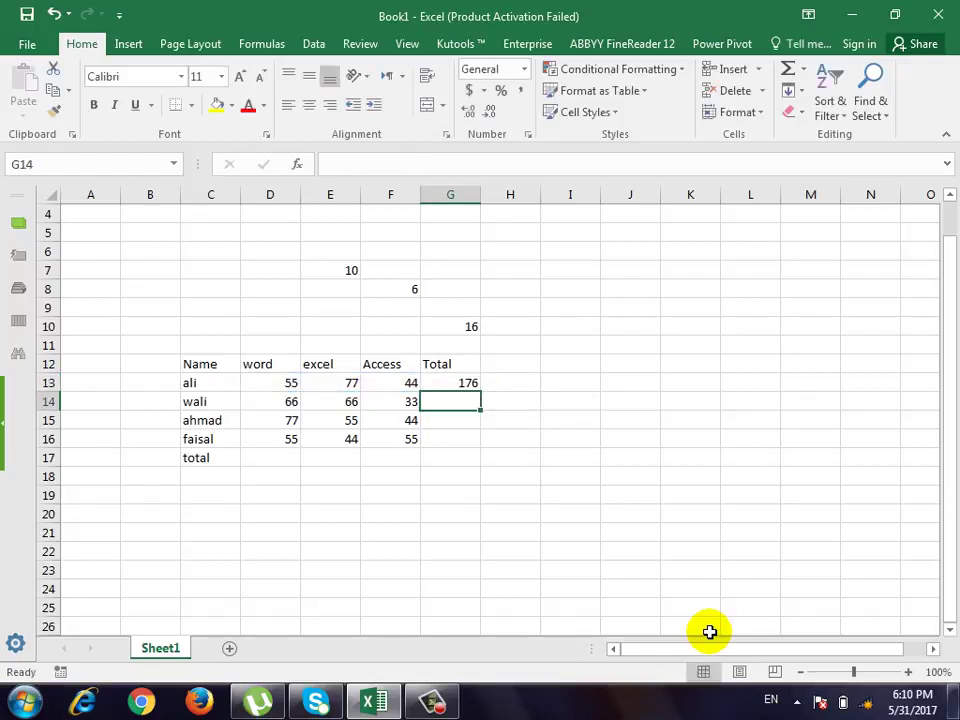
Test the sum with temporary 1s, undo, then fill the formula down to G16.
{"action": "key", "text": "Left"}
{"action": "key", "text": "Up"}
{"action": "key", "text": "Up"}
{"action": "key", "text": "Left"}
{"action": "key", "text": "Down"}
{"action": "key", "text": "Left"}
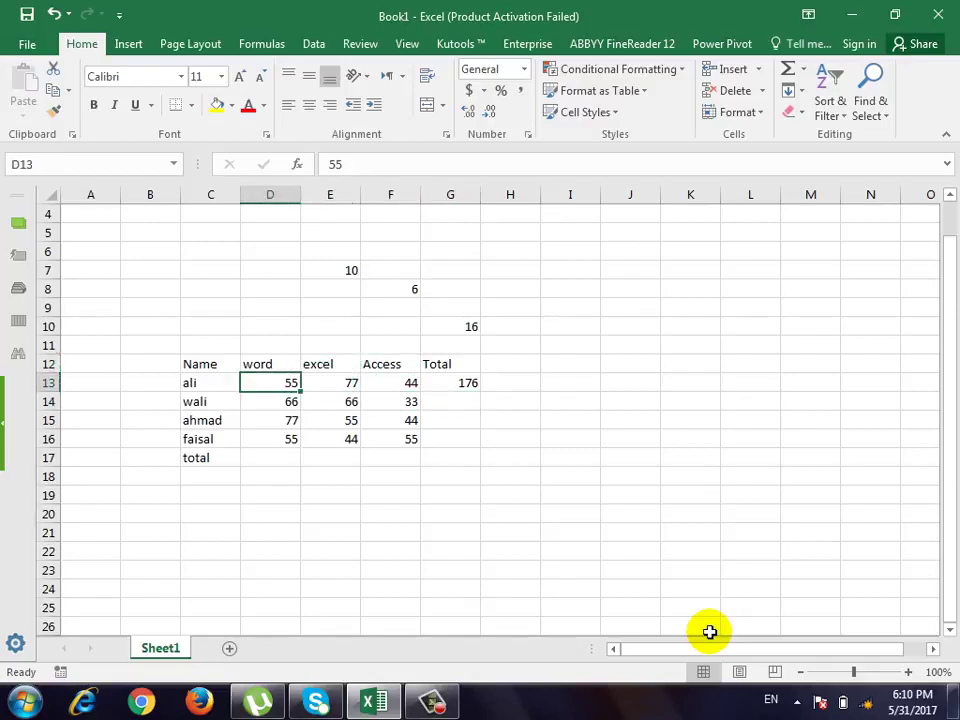
{"action": "type", "text": "1"}
{"action": "key", "text": "Right"}
{"action": "type", "text": "1"}
{"action": "key", "text": "Right"}
{"action": "type", "text": "1"}
{"action": "key", "text": "Down"}
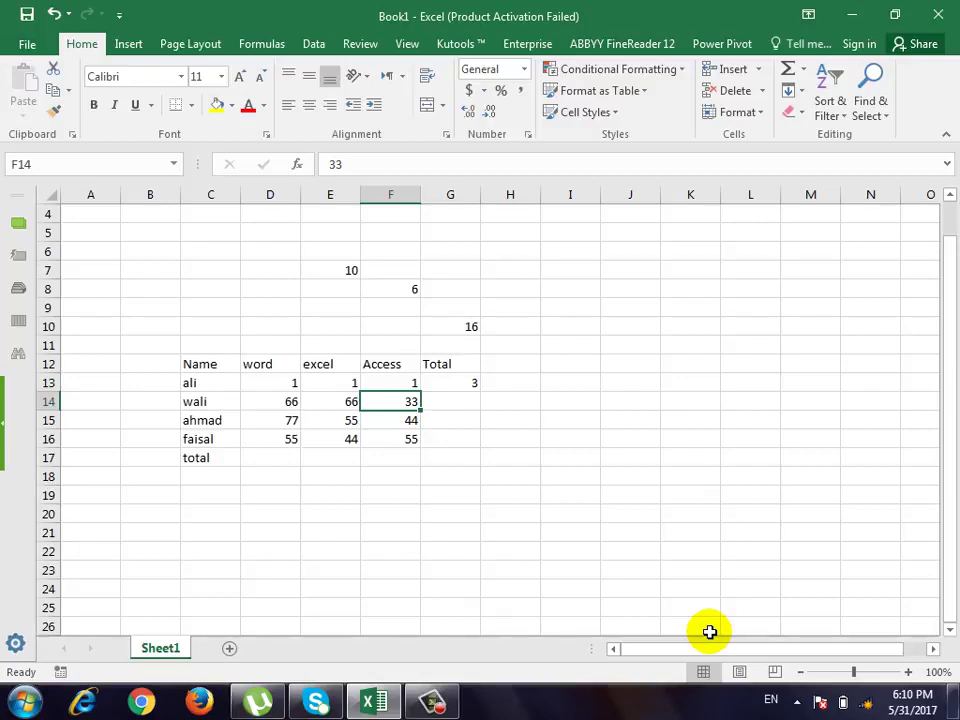
{"action": "key", "text": "ctrl+z"}
{"action": "key", "text": "ctrl+z"}
{"action": "key", "text": "ctrl+z"}
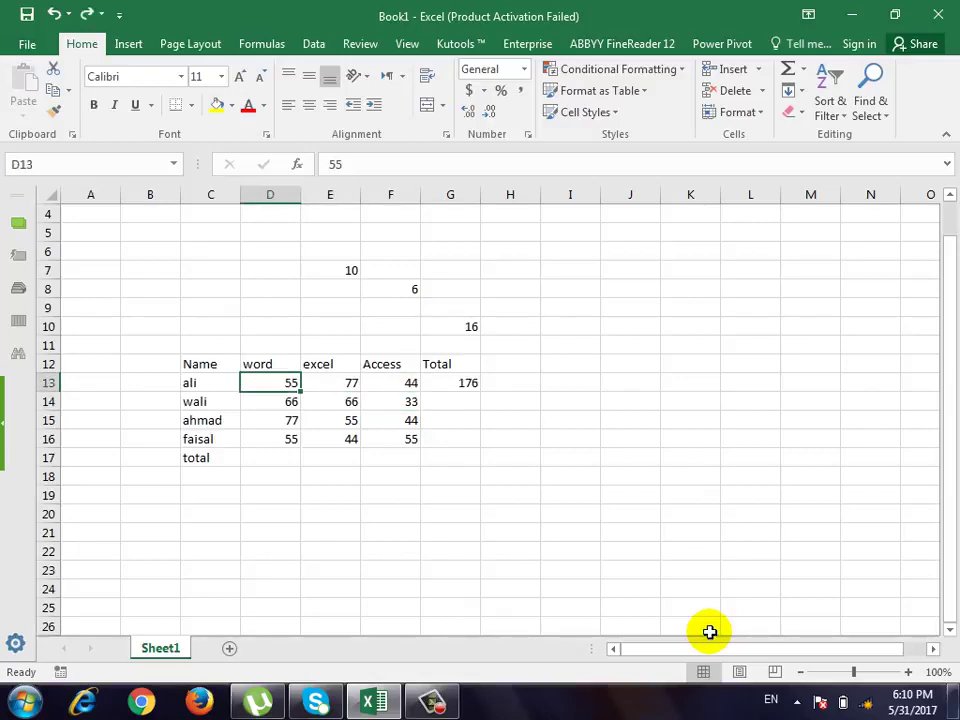
{"action": "left_click", "coordinate": [472, 381]}
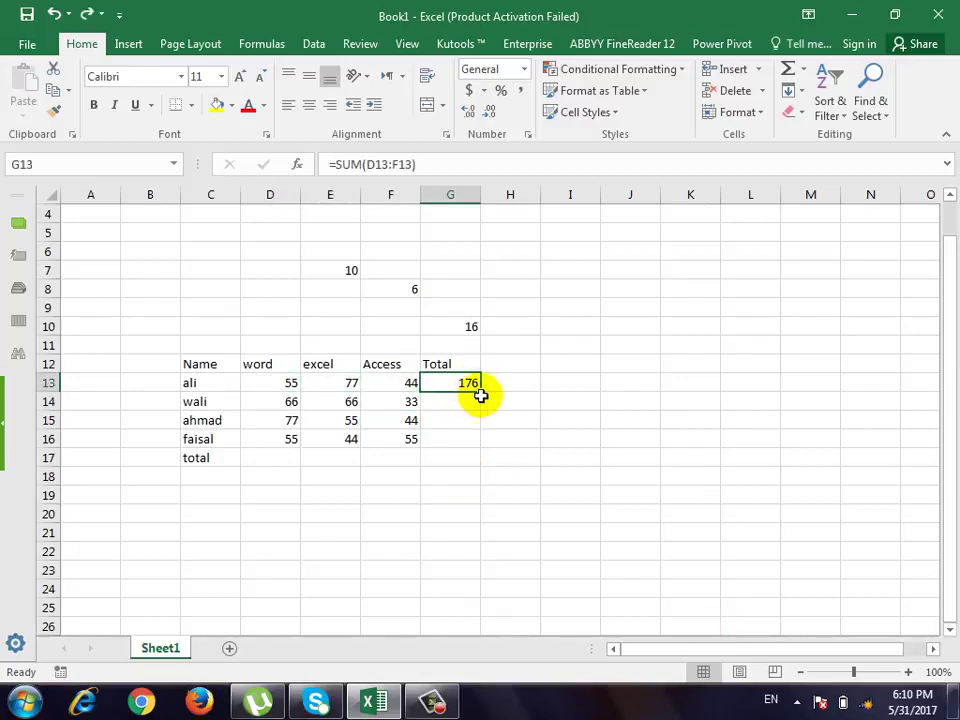
{"action": "left_click_drag", "start_coordinate": [483, 395], "coordinate": [484, 441]}
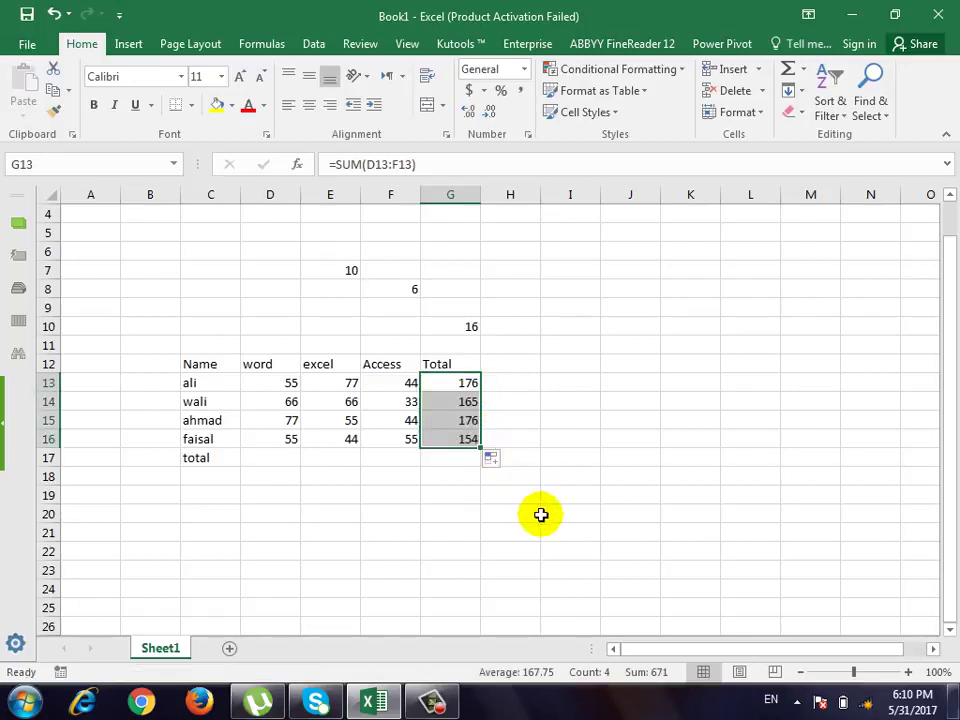
Enter =SUM(D13:D16) in D17 and fill it across to G17.
{"action": "left_click", "coordinate": [272, 459]}
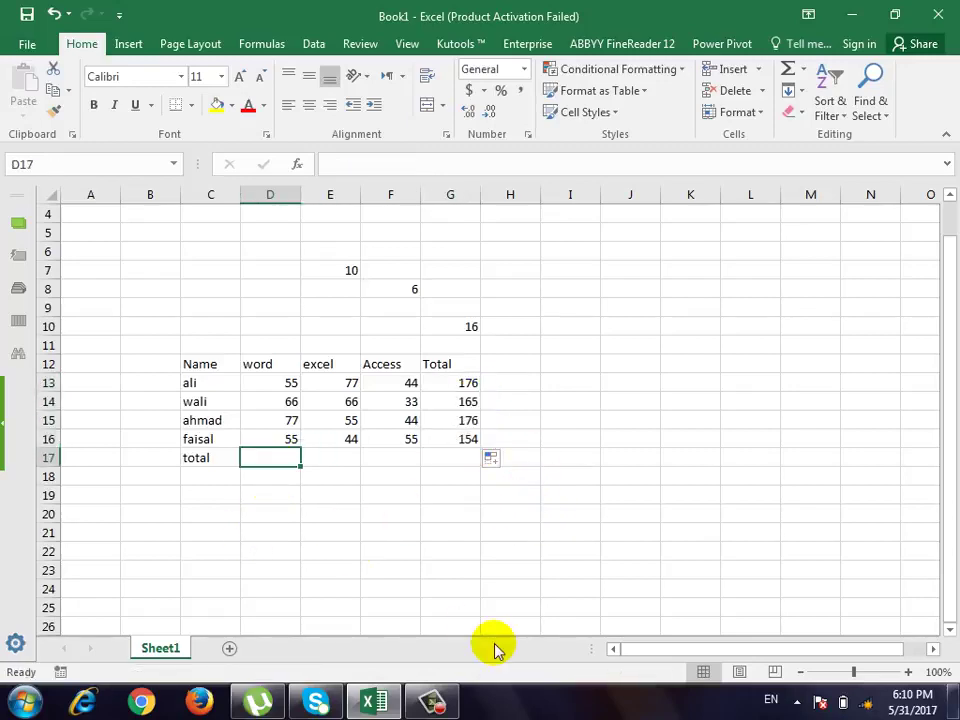
{"action": "type", "text": "=sum"}
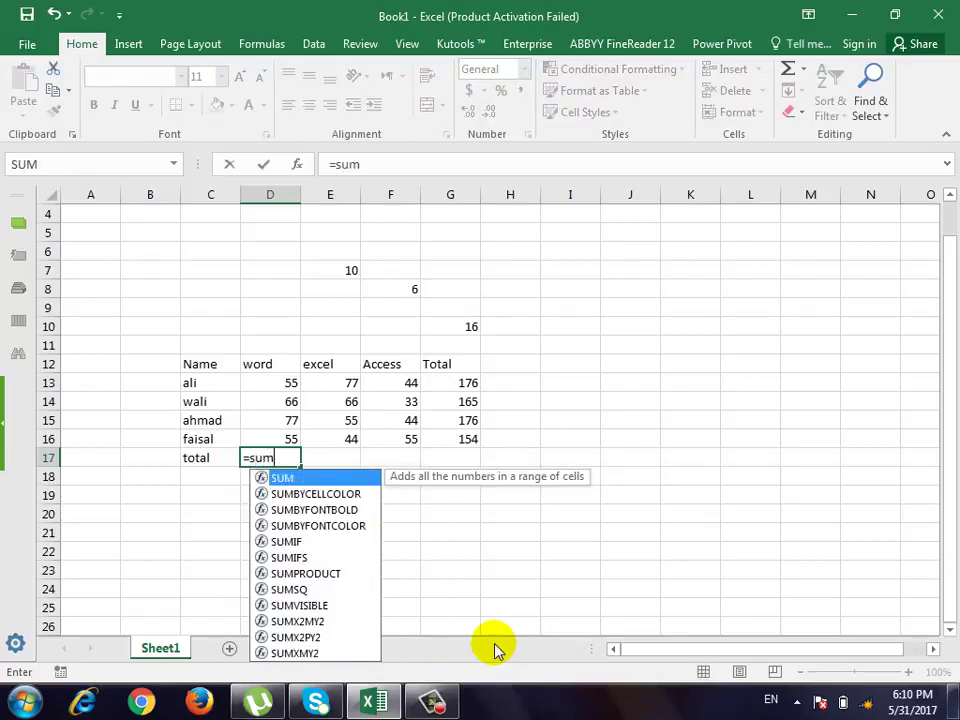
{"action": "type", "text": "("}
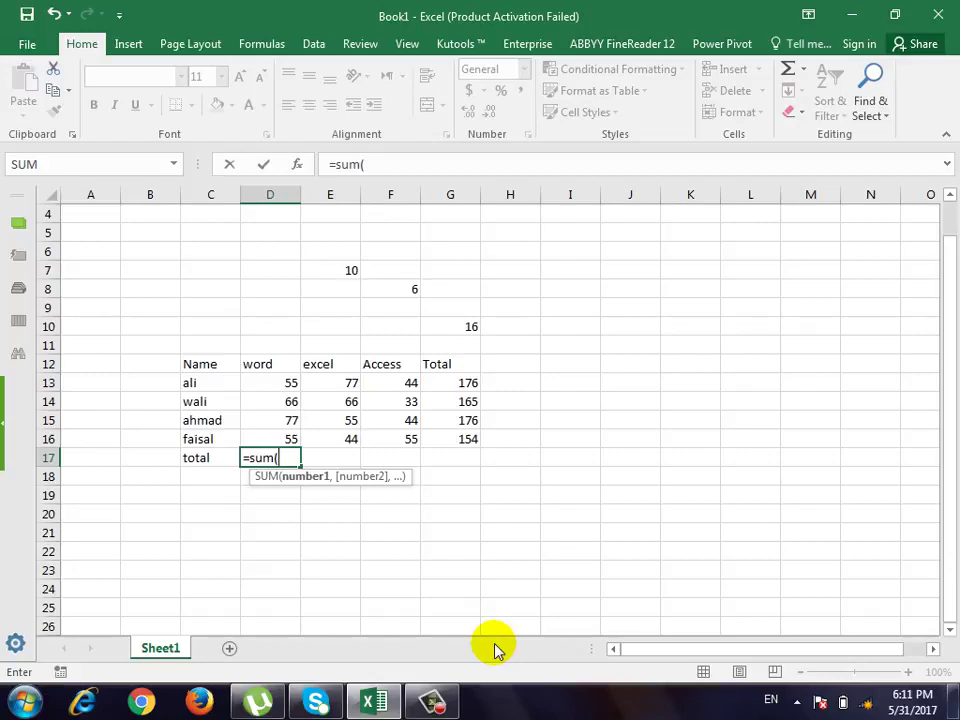
{"action": "type", "text": "d"}
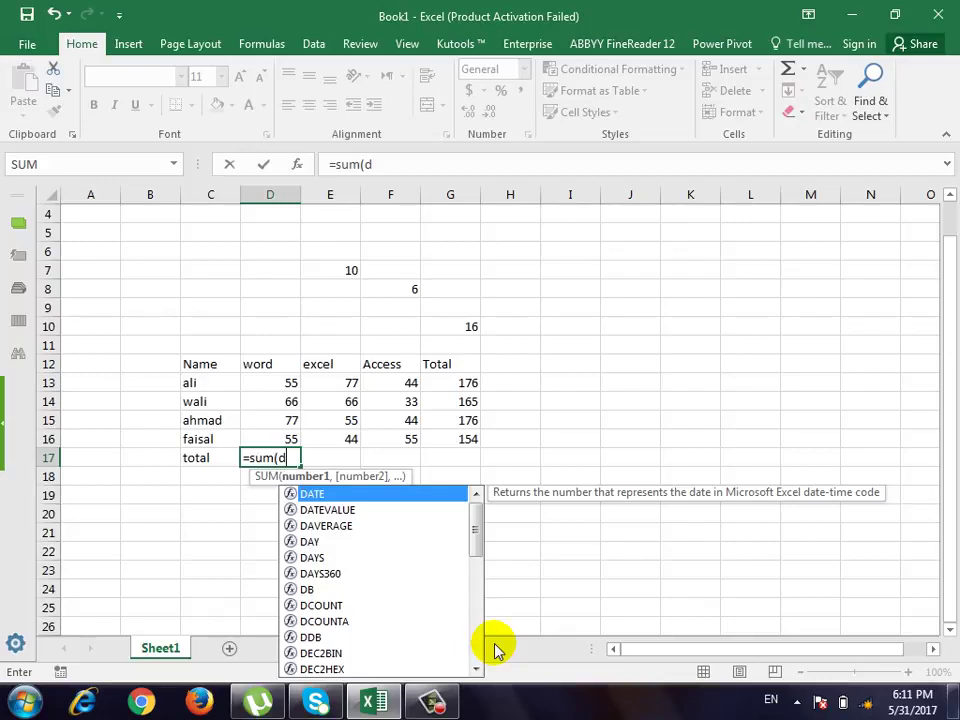
{"action": "type", "text": "1"}
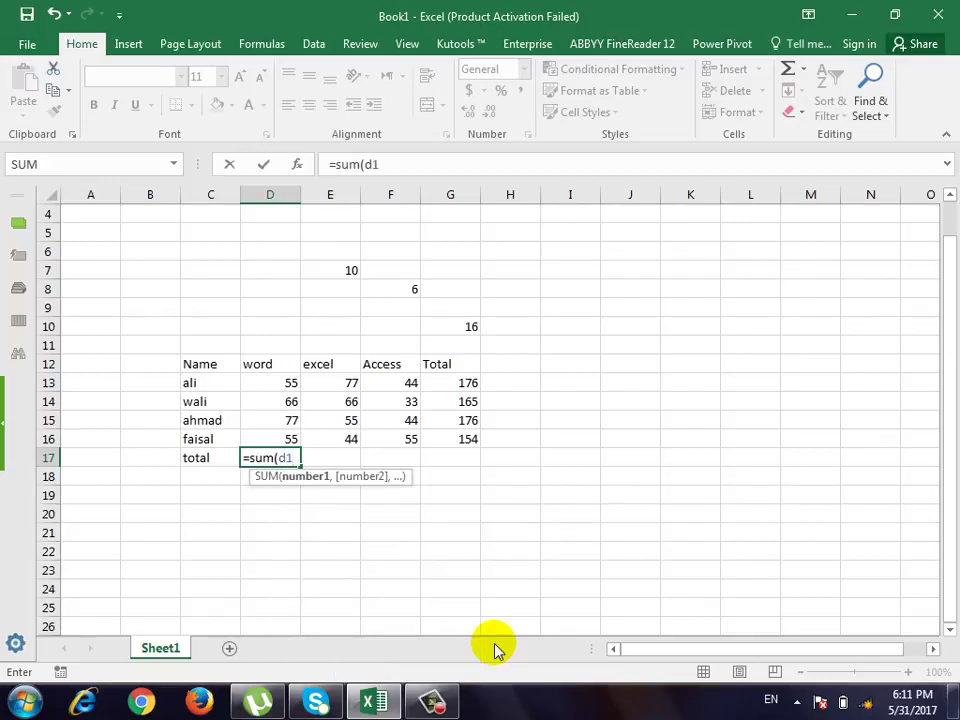
{"action": "type", "text": "3"}
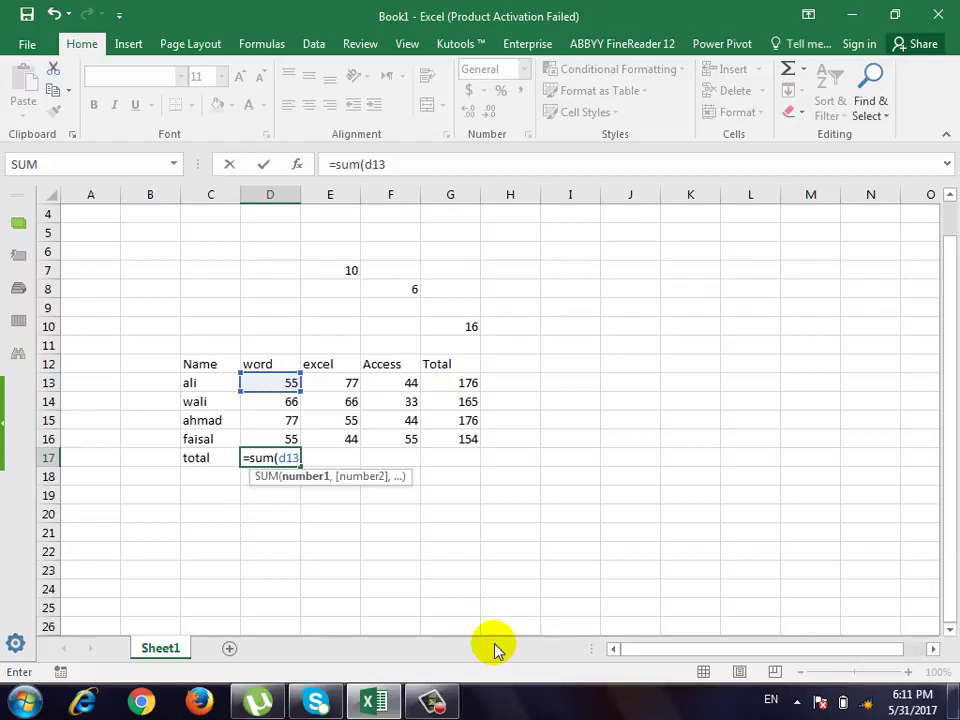
{"action": "type", "text": ":"}
{"action": "type", "text": "d"}
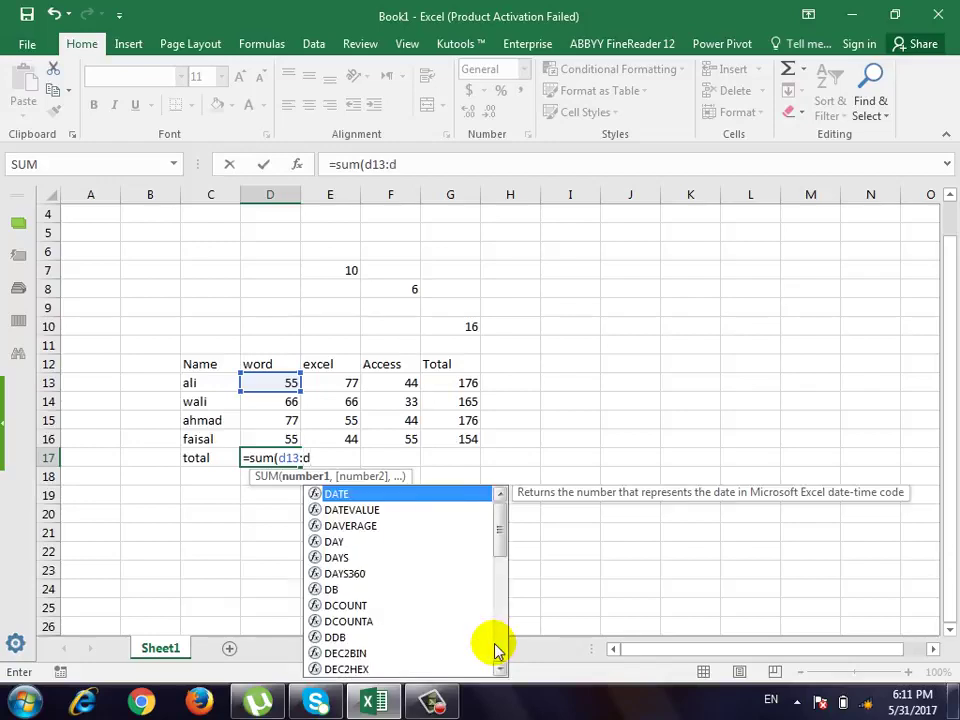
{"action": "type", "text": "16"}
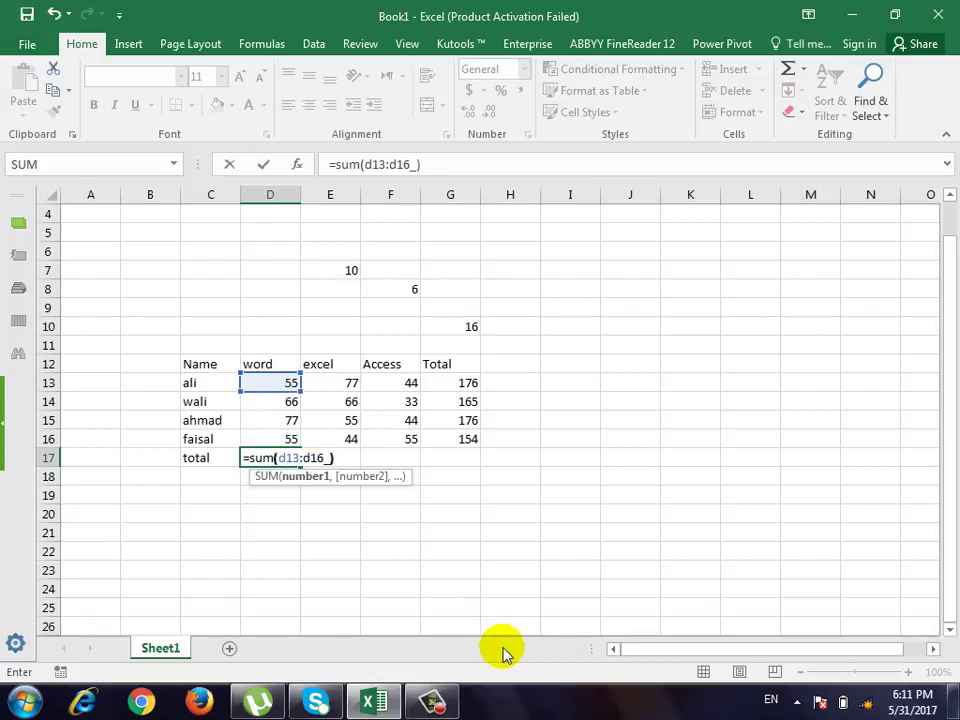
{"action": "type", "text": ")"}
{"action": "key", "text": "Return"}
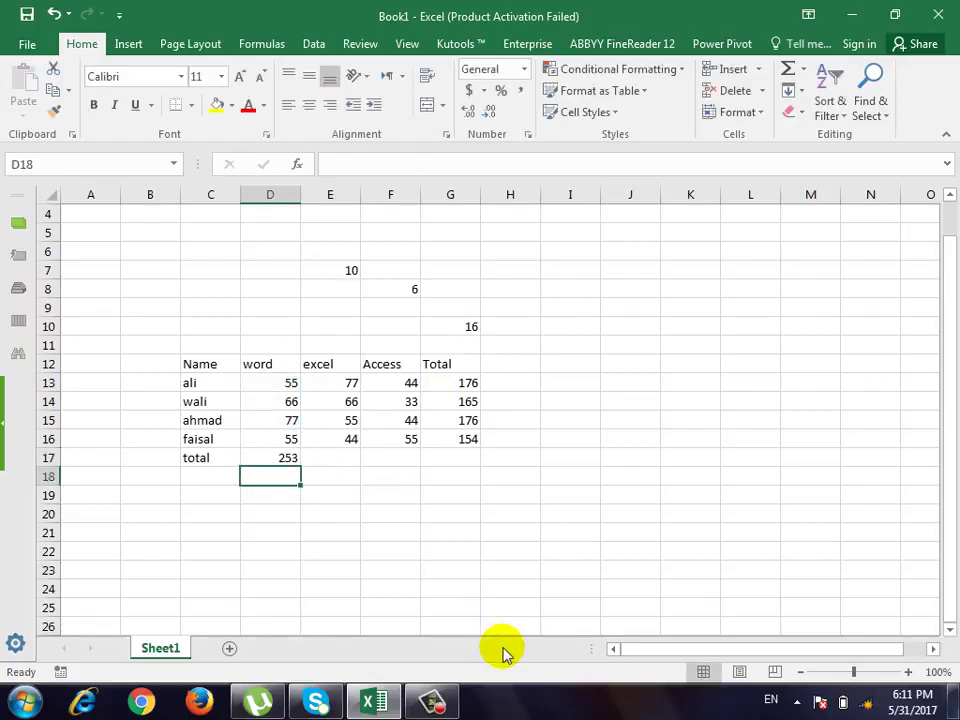
{"action": "key", "text": "Up"}
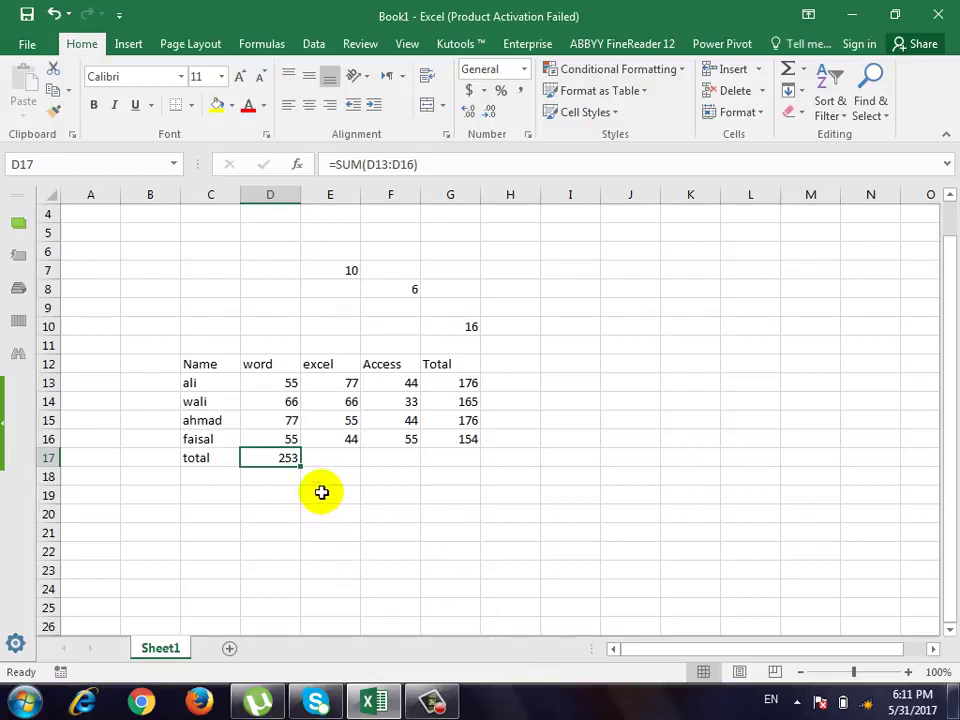
{"action": "left_click_drag", "start_coordinate": [300, 466], "coordinate": [474, 484]}
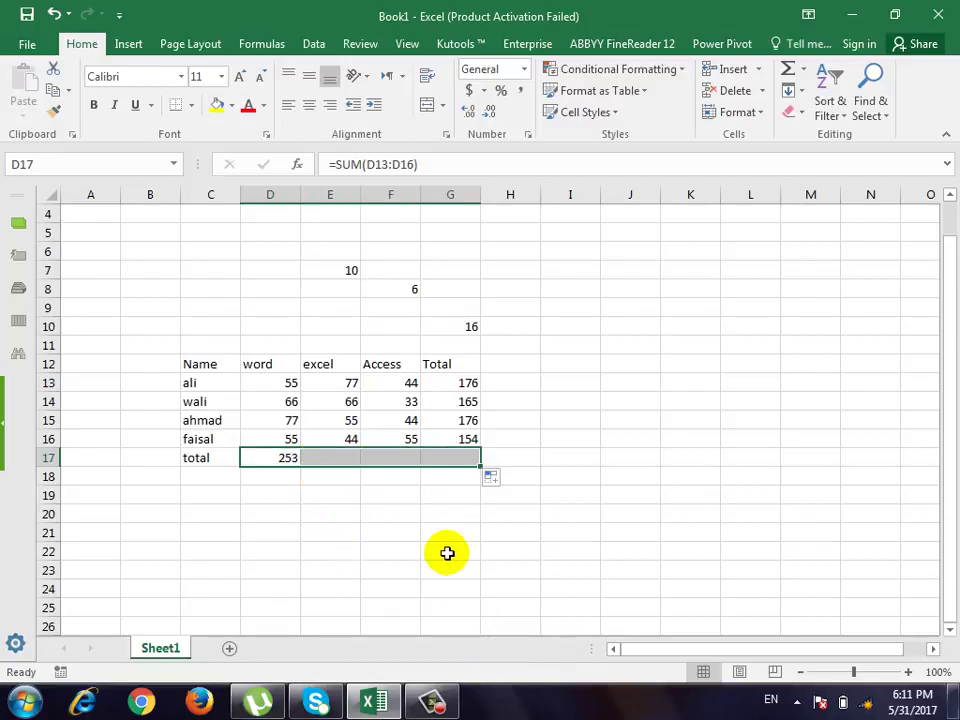
Test the column sums with 1s in the word column, then undo.
{"action": "left_click", "coordinate": [287, 381]}
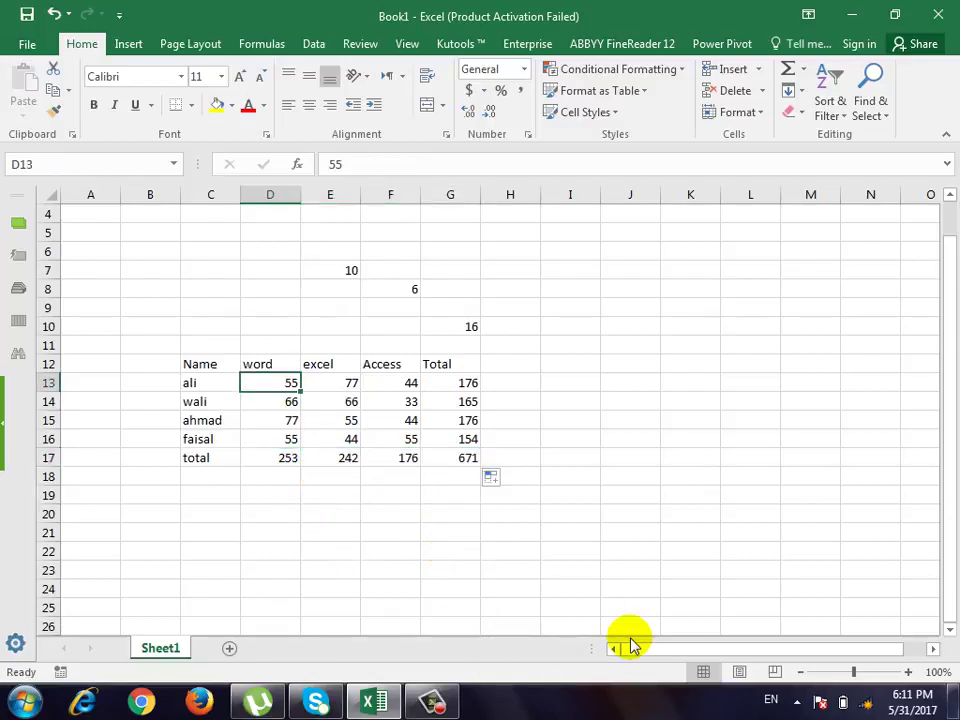
{"action": "type", "text": "1 1 1 1"}
{"action": "key", "text": "Return"}
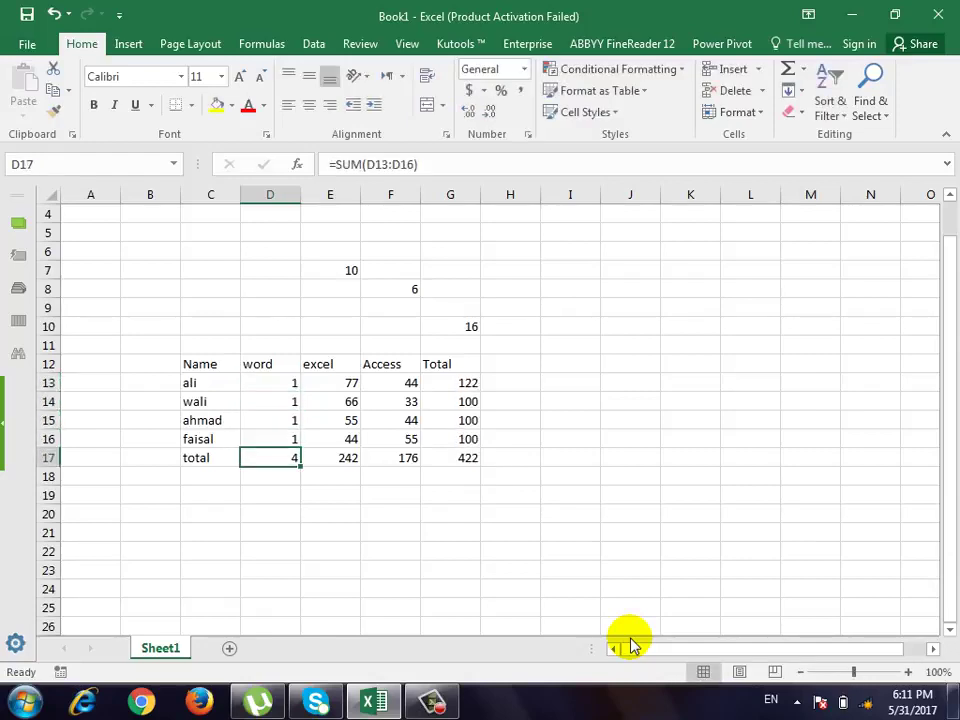
{"action": "key", "text": "ctrl+z"}
{"action": "key", "text": "ctrl+z"}
{"action": "key", "text": "ctrl+z"}
{"action": "key", "text": "ctrl+z"}
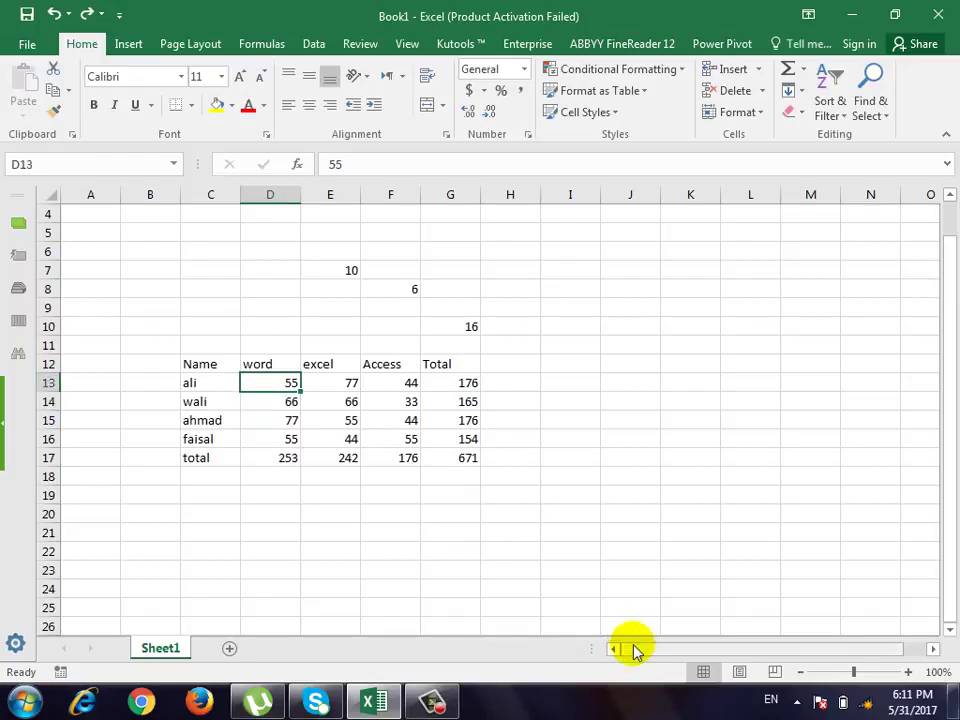
Scatter the numbers 7, 6, 5, 4, 3 and 4 across cells J21 to M25.
{"action": "left_click", "coordinate": [615, 529]}
{"action": "scroll", "coordinate": [641, 581], "scroll_direction": "down", "scroll_amount": 1}
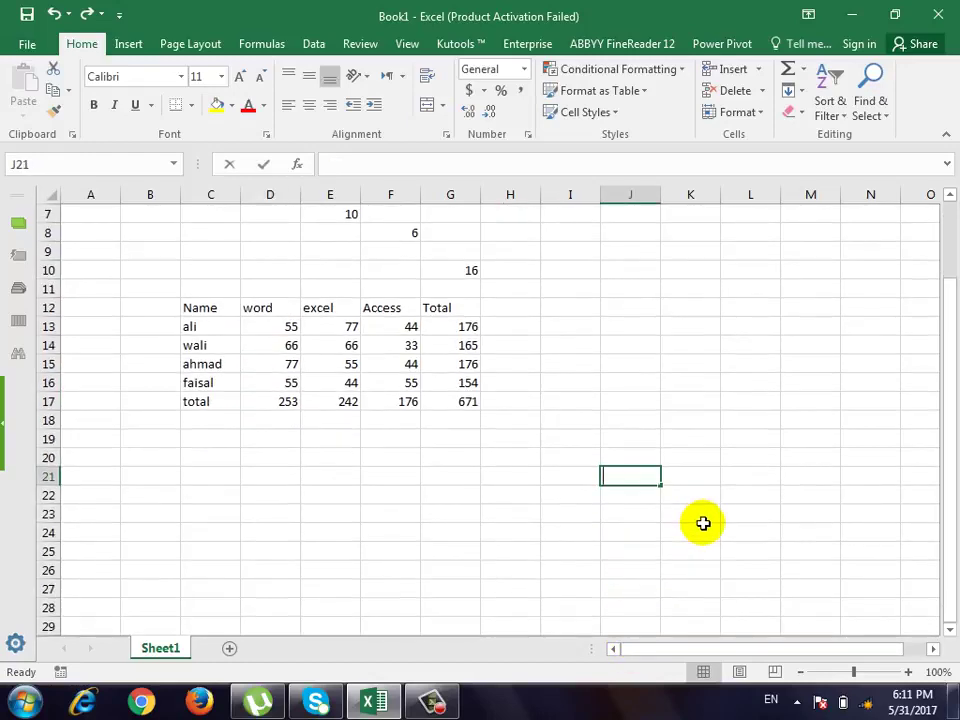
{"action": "type", "text": "7"}
{"action": "key", "text": "Tab"}
{"action": "type", "text": "6"}
{"action": "key", "text": "Down"}
{"action": "type", "text": "5"}
{"action": "key", "text": "Left"}
{"action": "left_click", "coordinate": [703, 523]}
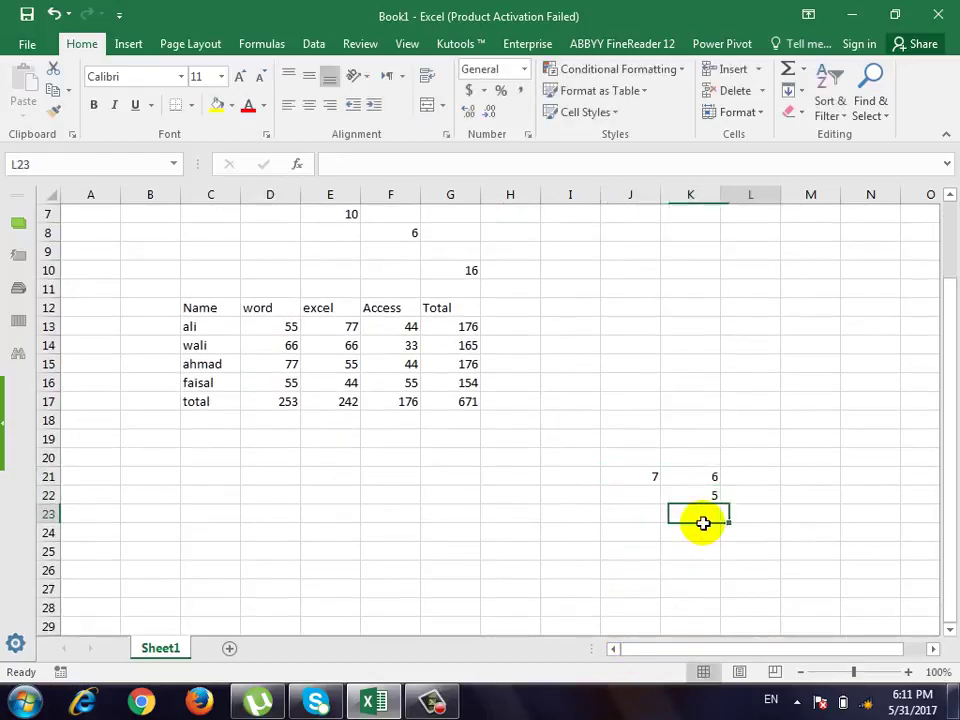
{"action": "key", "text": "Right"}
{"action": "key", "text": "Right"}
{"action": "type", "text": "4"}
{"action": "key", "text": "Down"}
{"action": "key", "text": "Left"}
{"action": "type", "text": "3"}
{"action": "key", "text": "Down"}
{"action": "key", "text": "Left"}
{"action": "key", "text": "Left"}
{"action": "type", "text": "4"}
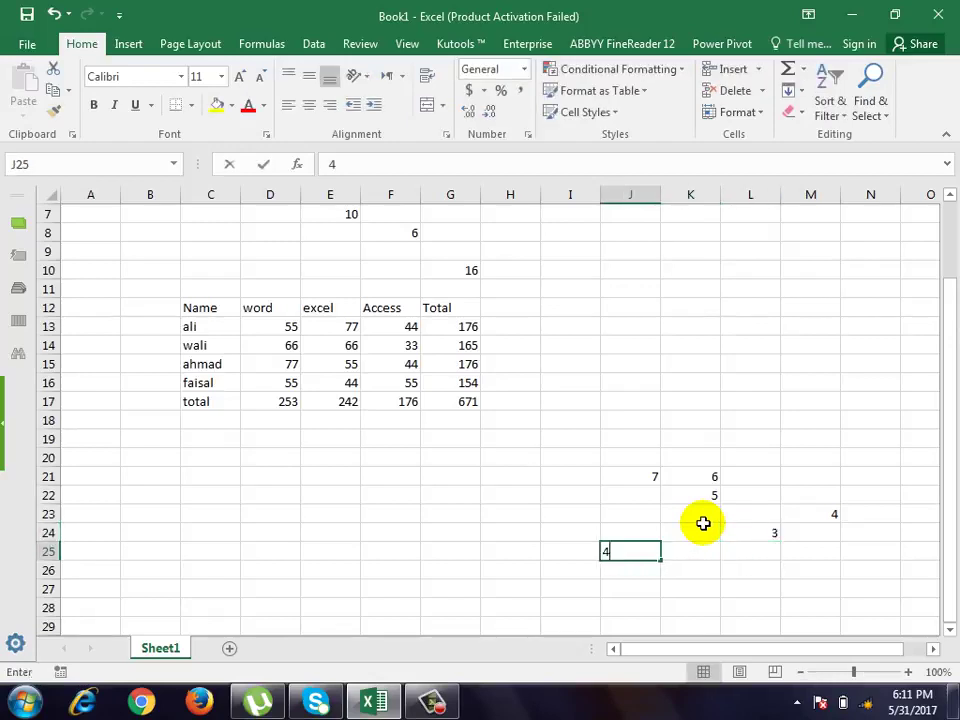
{"action": "key", "text": "Down"}
{"action": "key", "text": "Right"}
{"action": "key", "text": "Right"}
Enter =SUM(J21:M25) in L26 so it totals the block to 29.
{"action": "scroll", "coordinate": [709, 534], "scroll_direction": "down", "scroll_amount": 2}
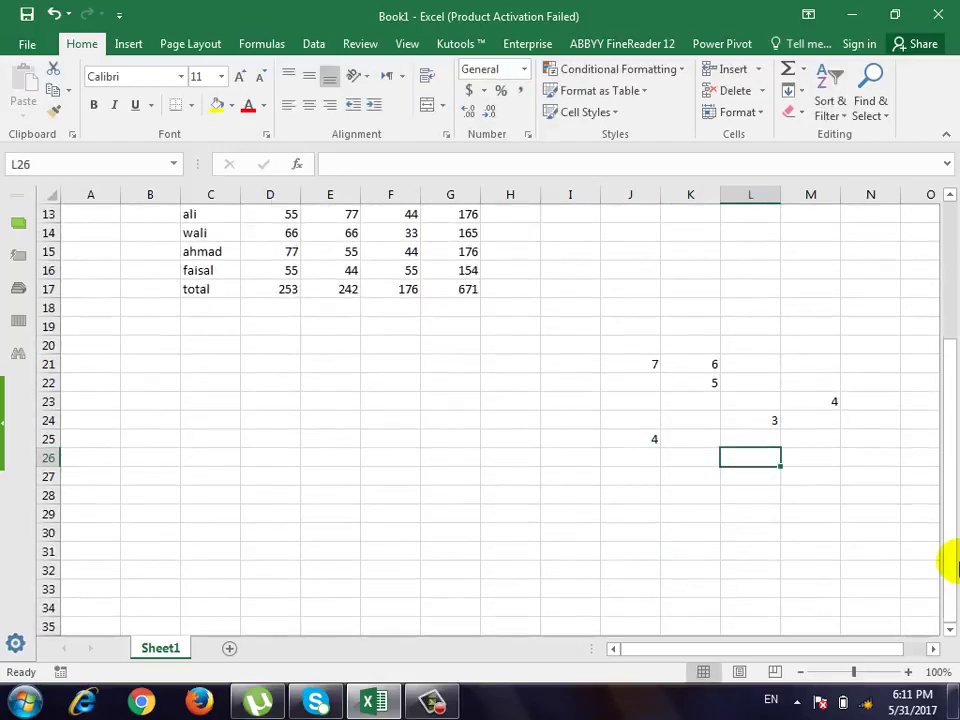
{"action": "type", "text": "="}
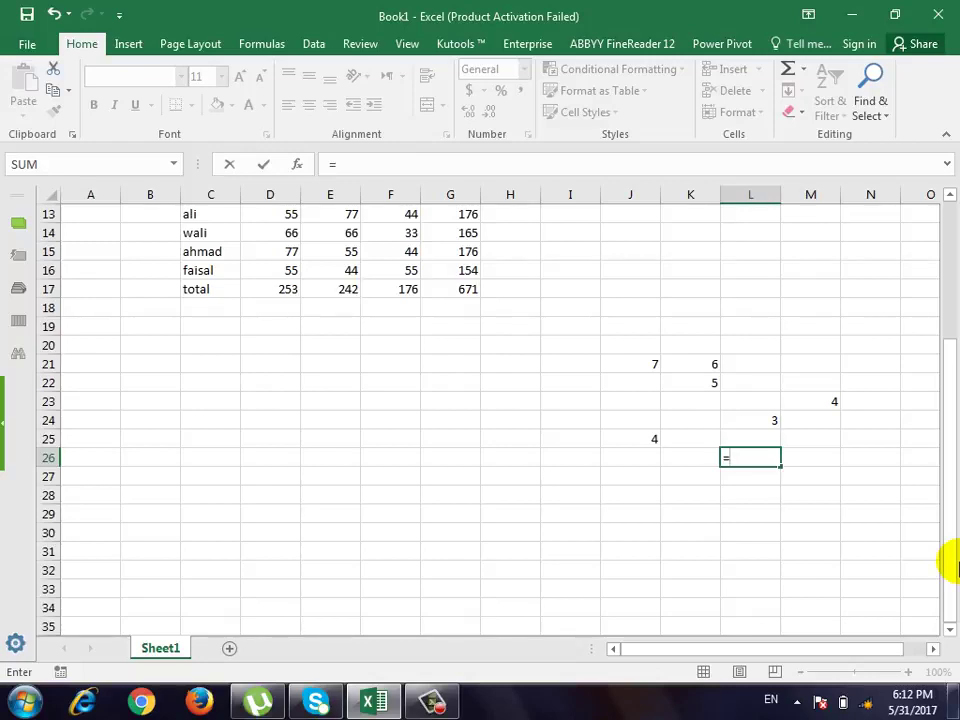
{"action": "type", "text": "j"}
{"action": "type", "text": "7"}
{"action": "key", "text": "BackSpace"}
{"action": "key", "text": "BackSpace"}
{"action": "type", "text": "sum"}
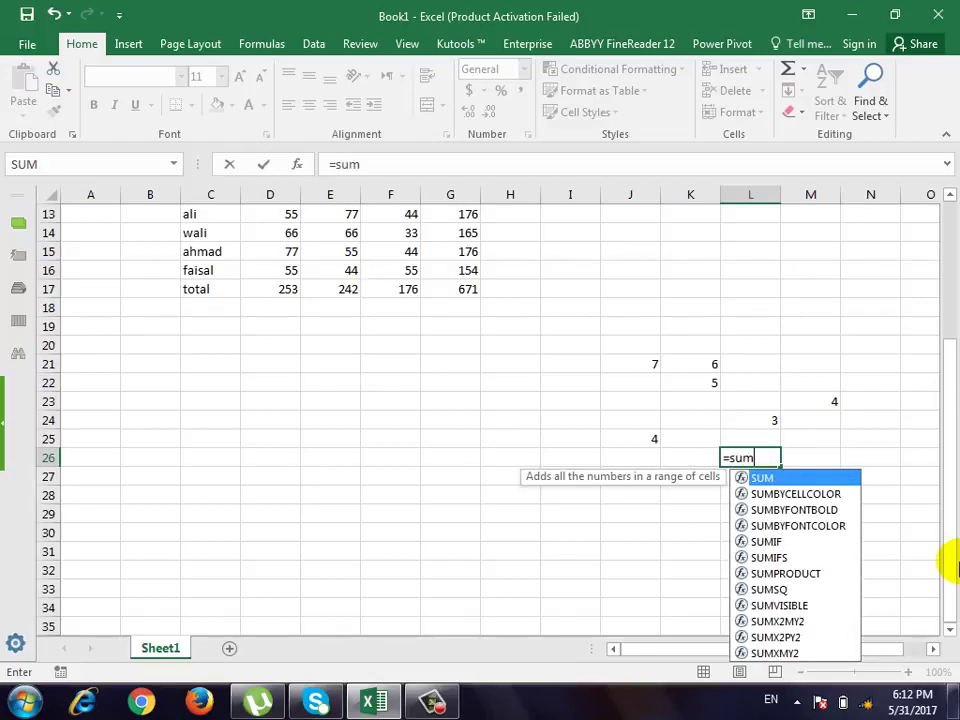
{"action": "type", "text": "(j"}
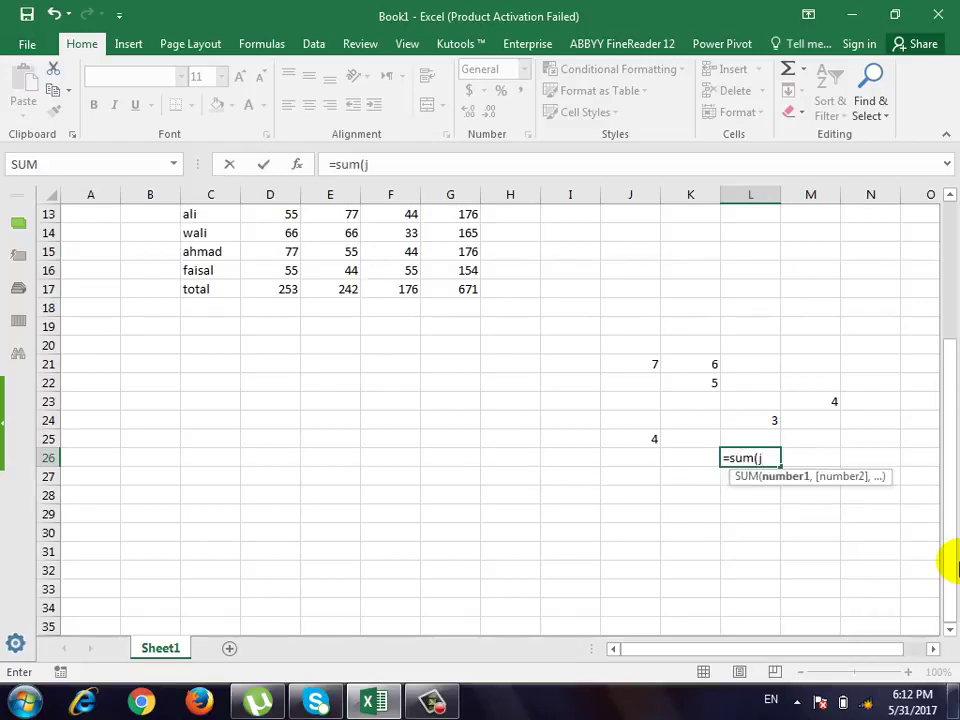
{"action": "type", "text": "21"}
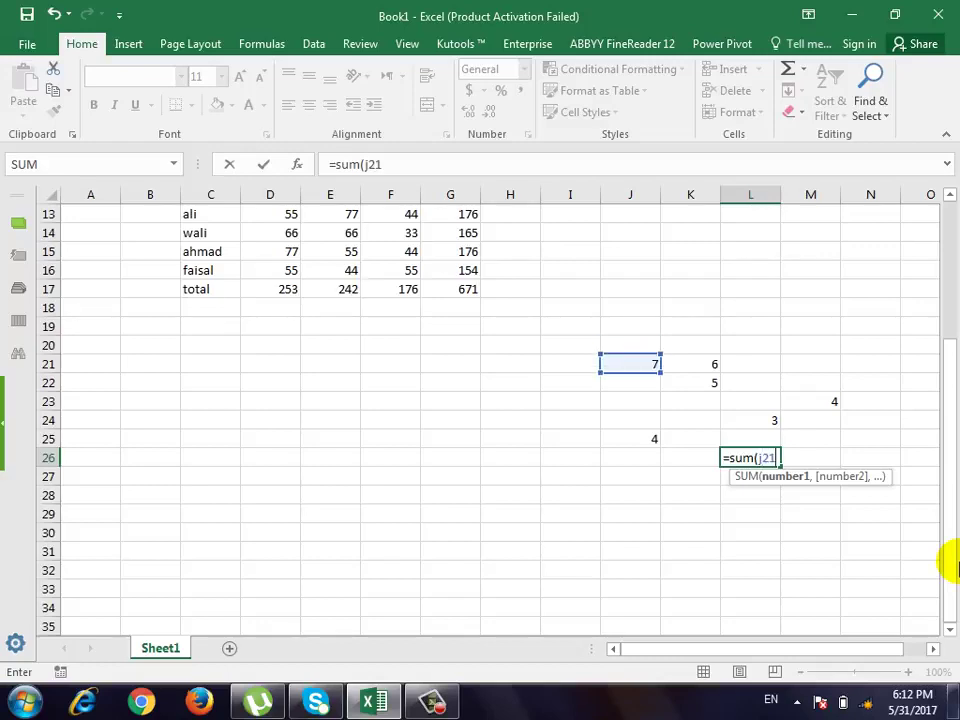
{"action": "type", "text": ":"}
{"action": "type", "text": "m"}
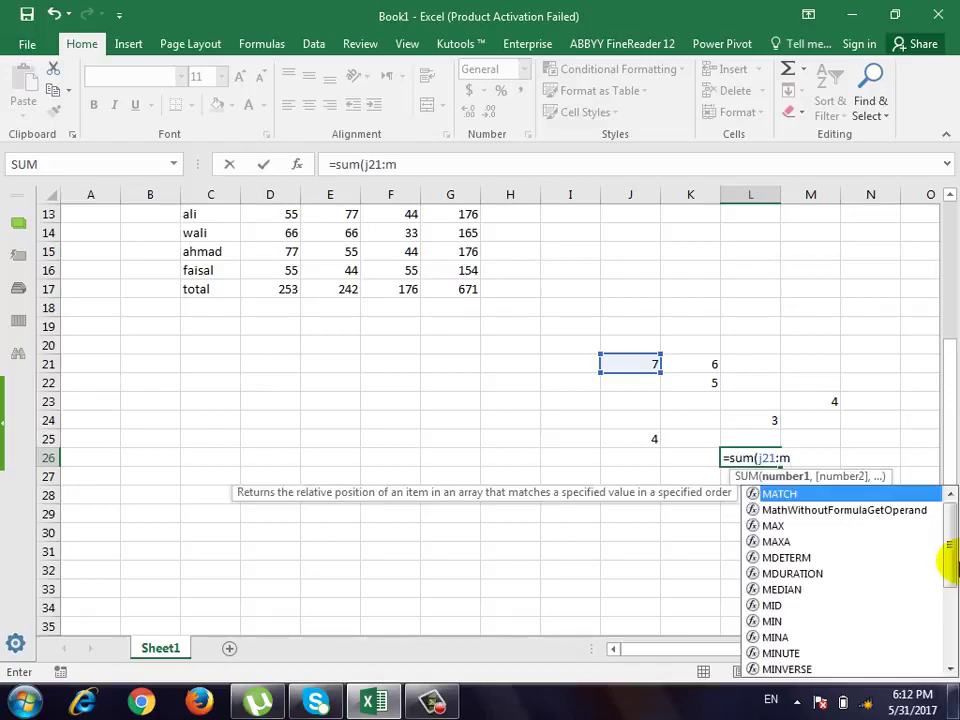
{"action": "type", "text": "23"}
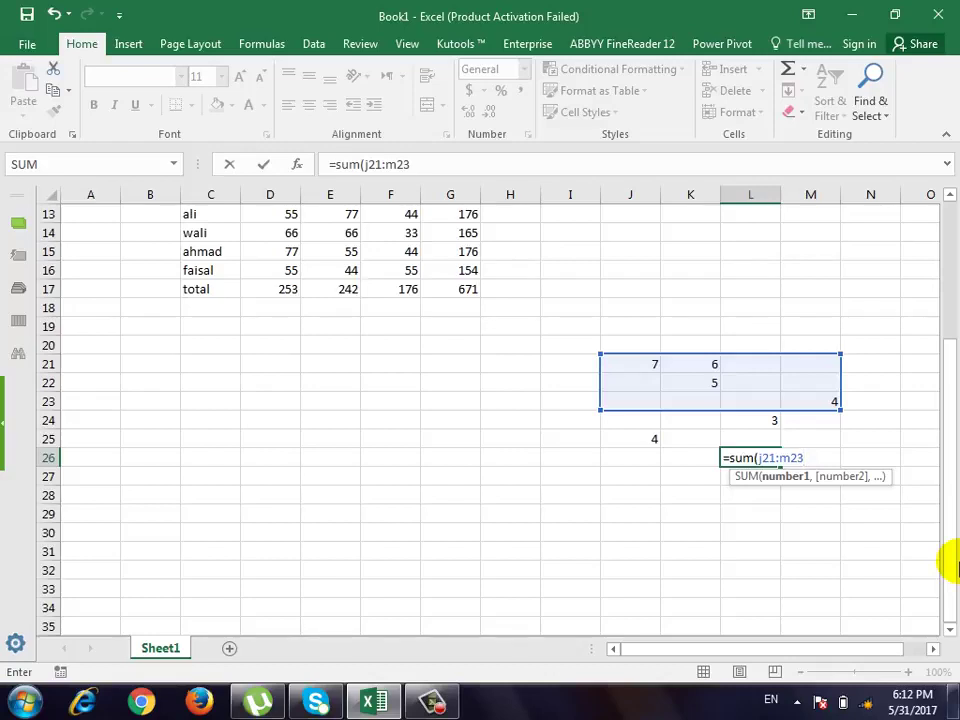
{"action": "key", "text": "BackSpace"}
{"action": "key", "text": "BackSpace"}
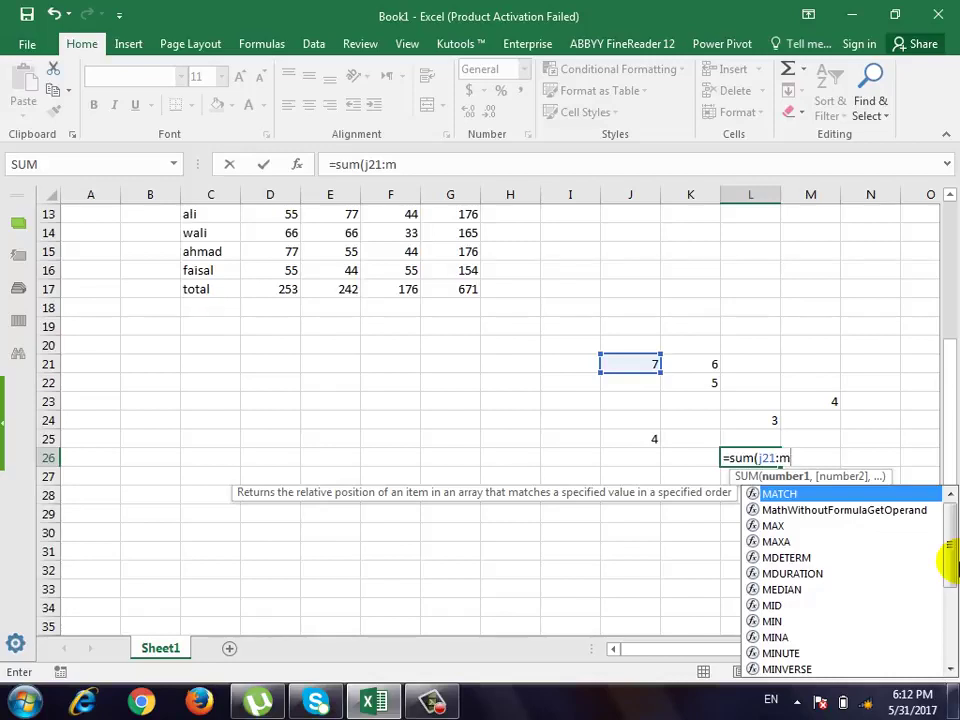
{"action": "key", "text": "Escape"}
{"action": "type", "text": "25"}
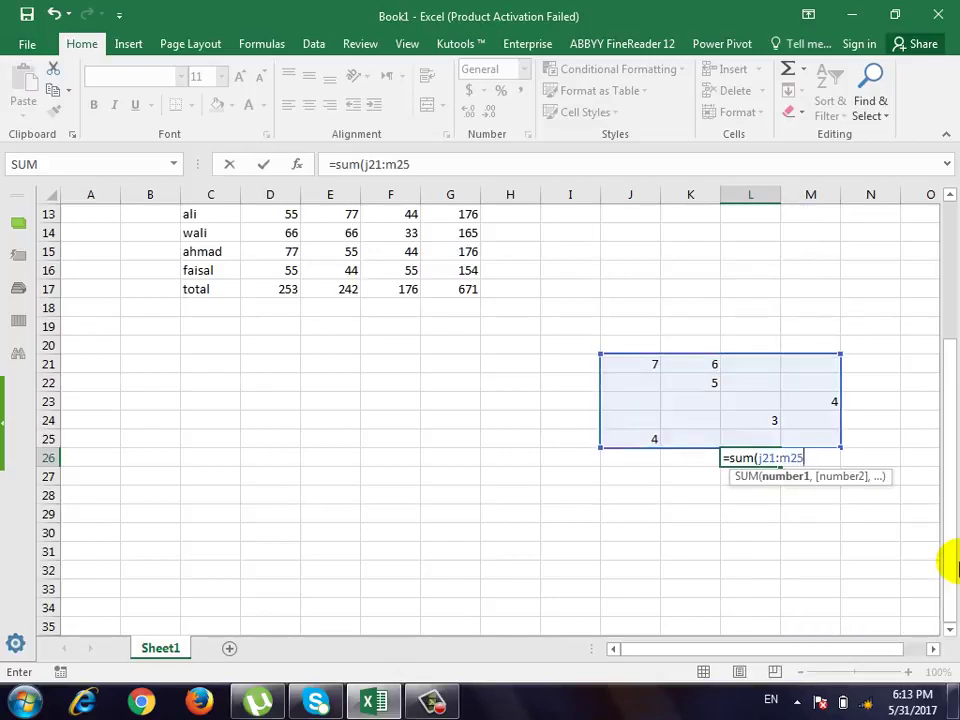
{"action": "type", "text": ")"}
{"action": "key", "text": "Return"}
Put 1 in M25, raising the L26 total from 29 to 30.
{"action": "key", "text": "Up"}
{"action": "key", "text": "Up"}
{"action": "key", "text": "Up"}
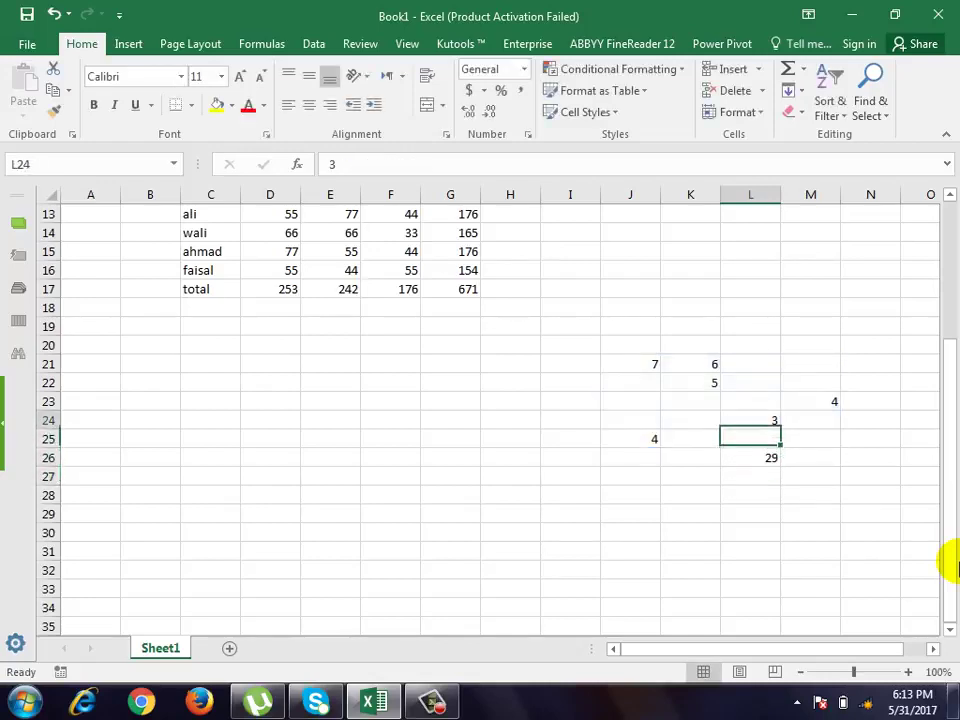
{"action": "key", "text": "Left"}
{"action": "key", "text": "Right"}
{"action": "key", "text": "Right"}
{"action": "key", "text": "Down"}
{"action": "type", "text": "1"}
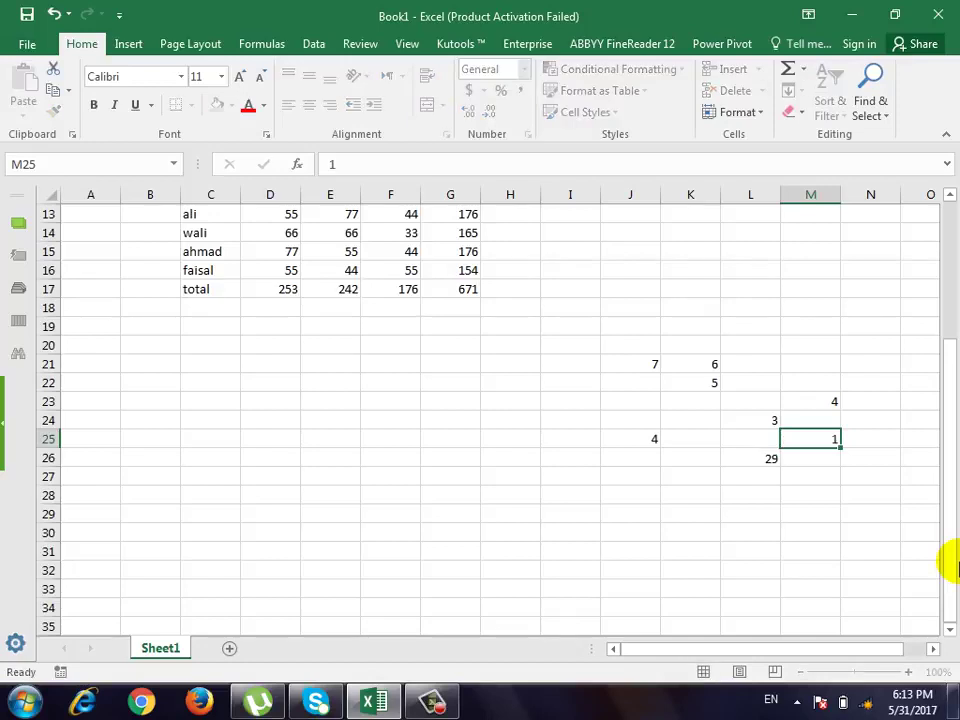
{"action": "key", "text": "Up"}
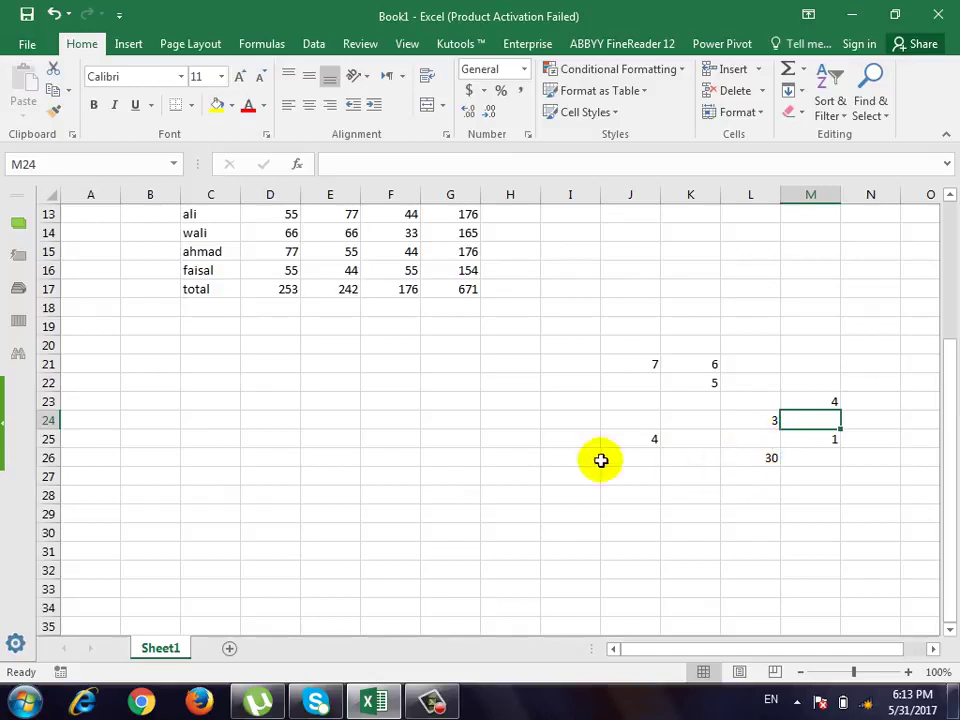
Apply All Borders to the table C12:G17.
{"action": "scroll", "coordinate": [532, 444], "scroll_direction": "up", "scroll_amount": 1}
{"action": "scroll", "coordinate": [532, 444], "scroll_direction": "up", "scroll_amount": 4}
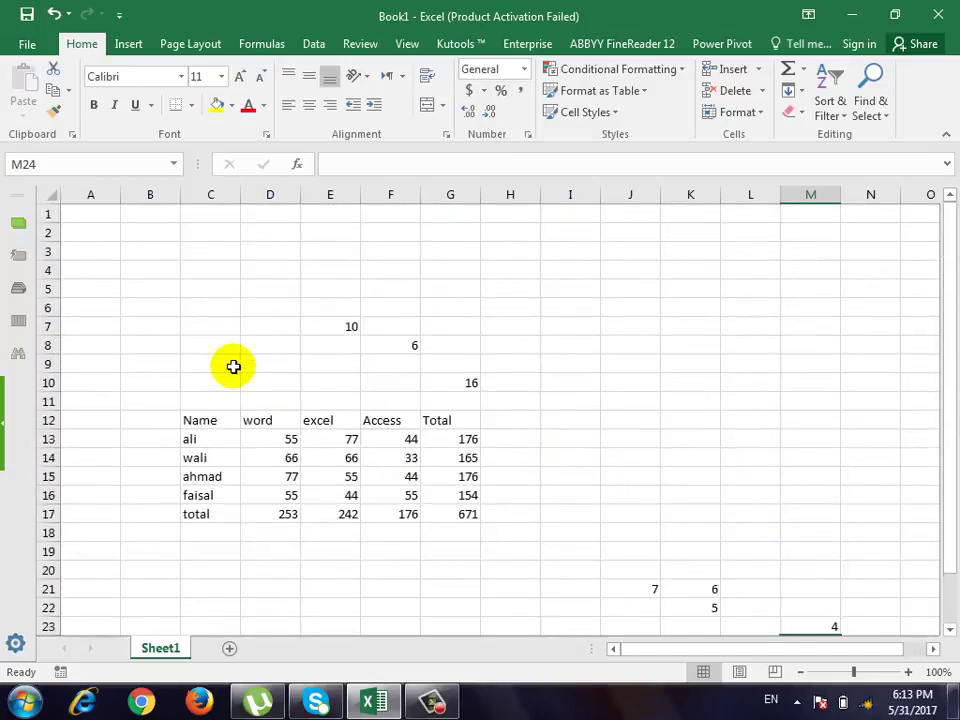
{"action": "left_click", "coordinate": [208, 424]}
{"action": "left_click_drag", "start_coordinate": [254, 441], "coordinate": [452, 510]}
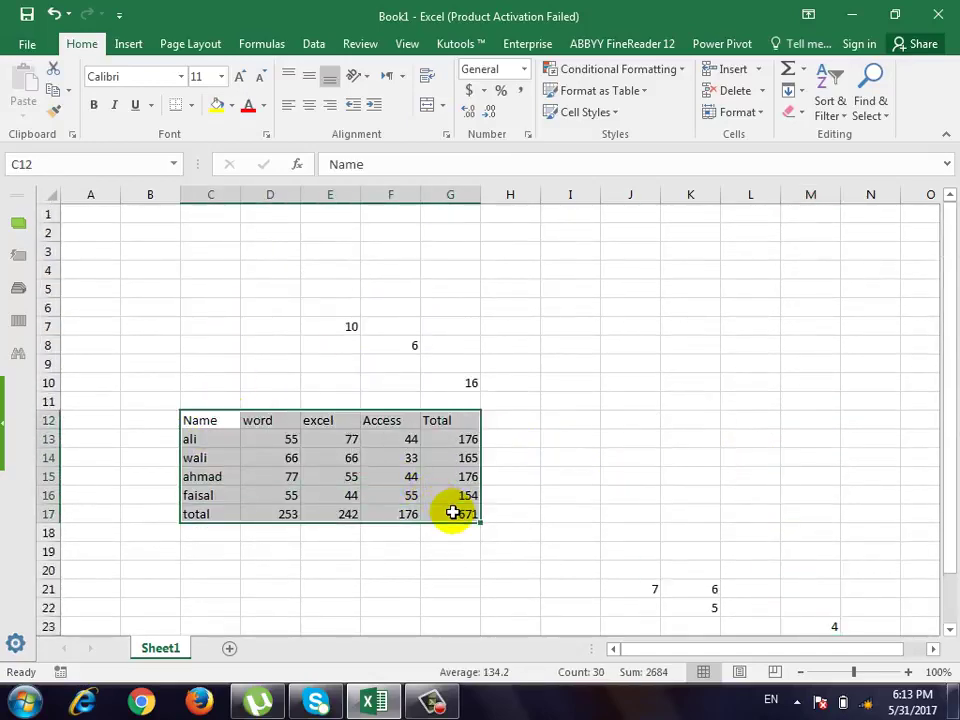
{"action": "left_click", "coordinate": [193, 106]}
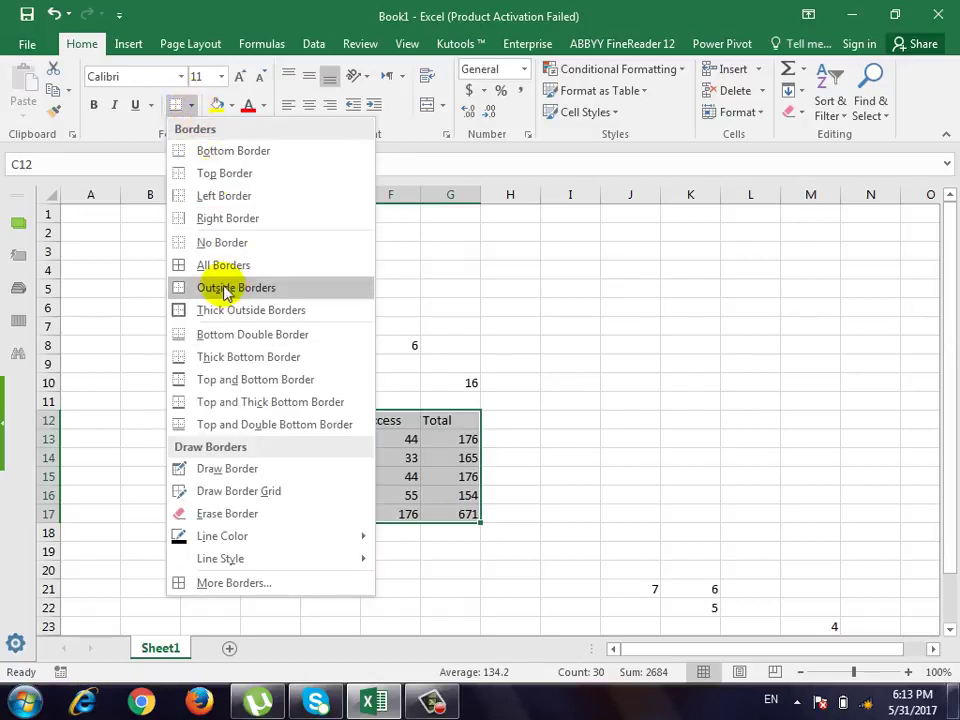
{"action": "left_click", "coordinate": [257, 265]}
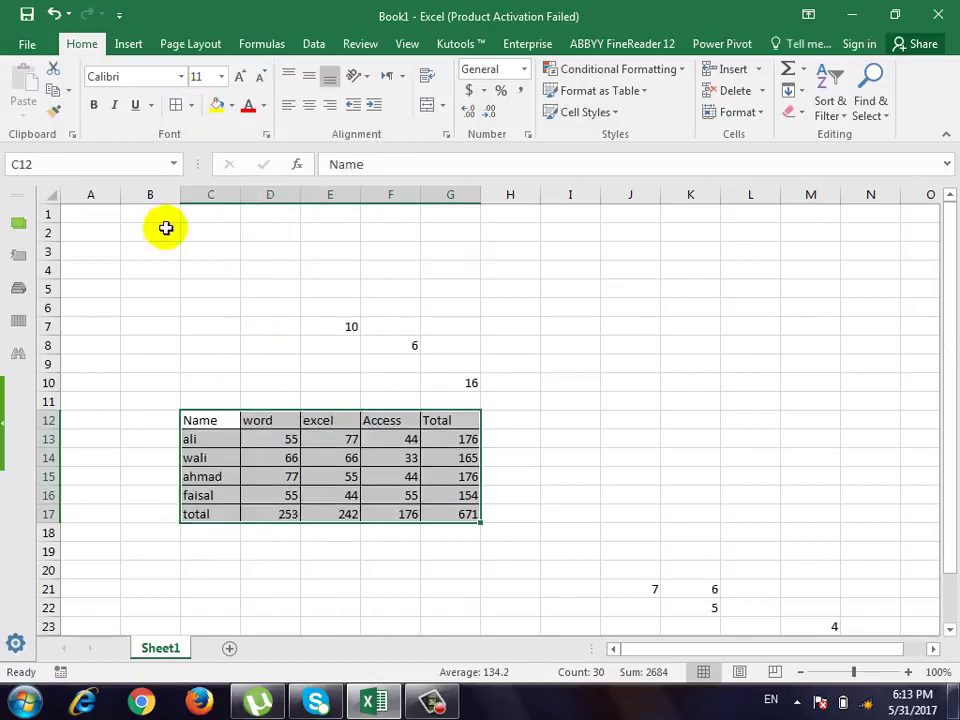
Make the header row C12:G12 bold with red text.
{"action": "left_click", "coordinate": [379, 424]}
{"action": "left_click_drag", "start_coordinate": [452, 422], "coordinate": [205, 421]}
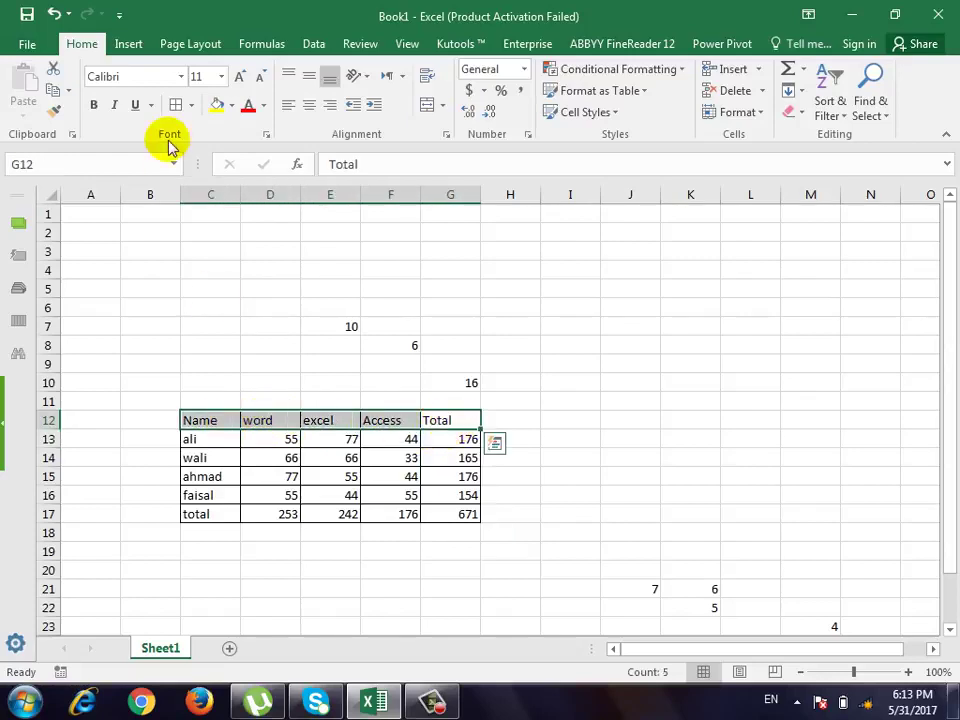
{"action": "left_click", "coordinate": [93, 105]}
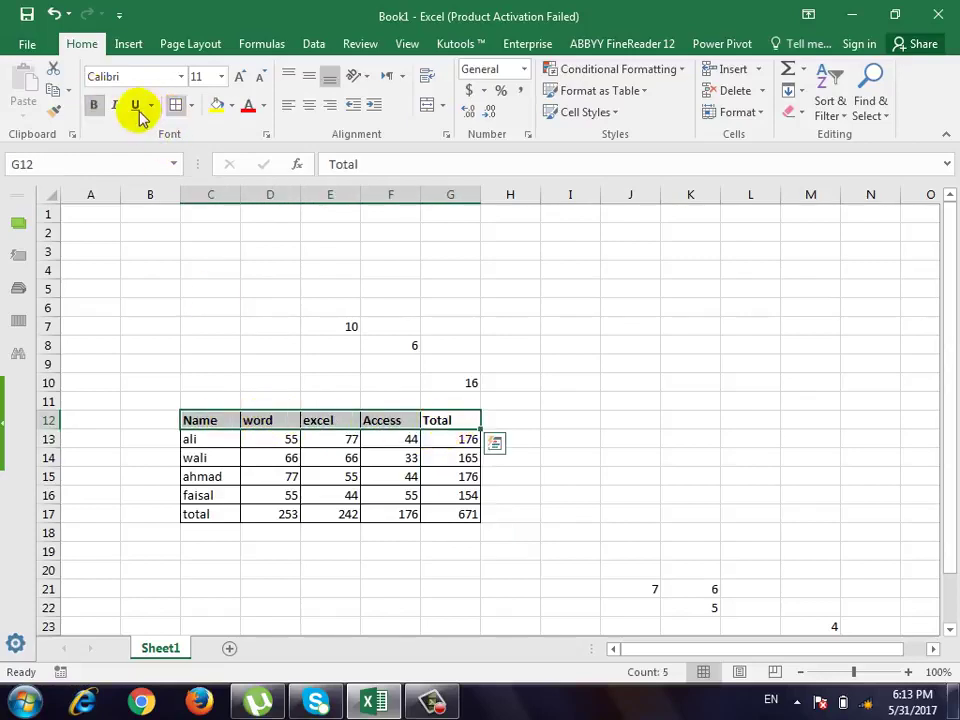
{"action": "left_click", "coordinate": [248, 106]}
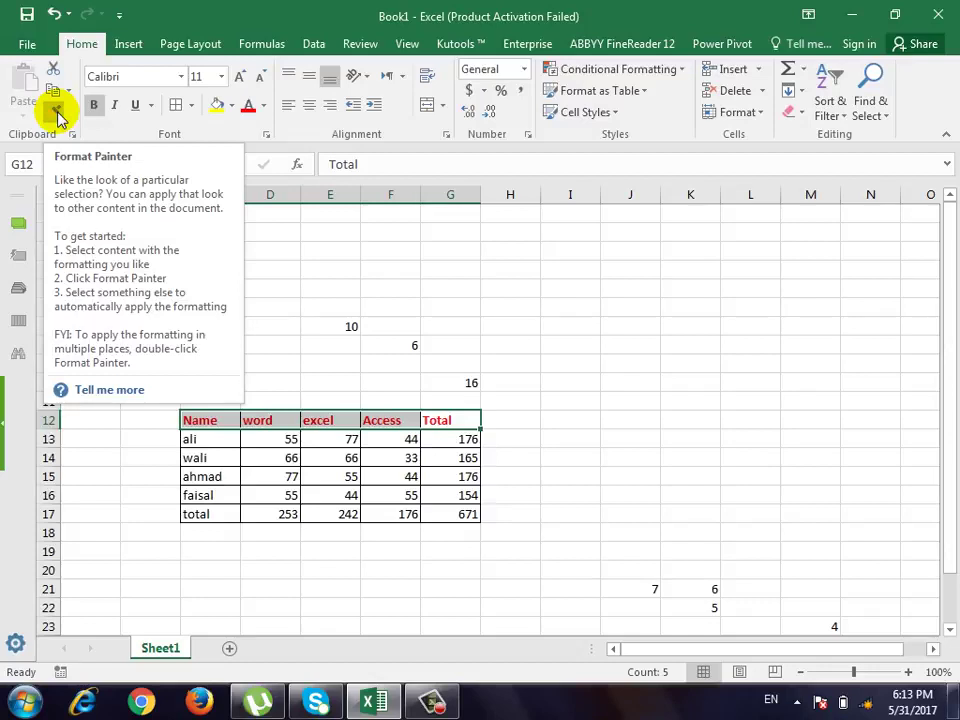
Fill the whole table C12:G17 with light blue.
{"action": "left_click", "coordinate": [390, 420]}
{"action": "left_click", "coordinate": [438, 422]}
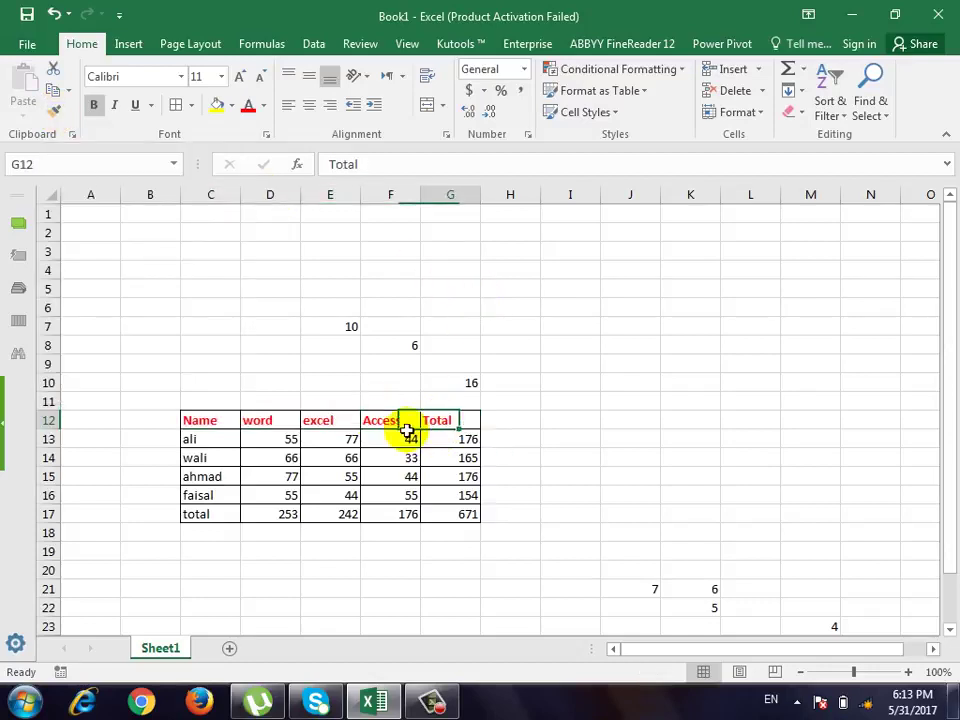
{"action": "left_click_drag", "start_coordinate": [407, 430], "coordinate": [222, 513]}
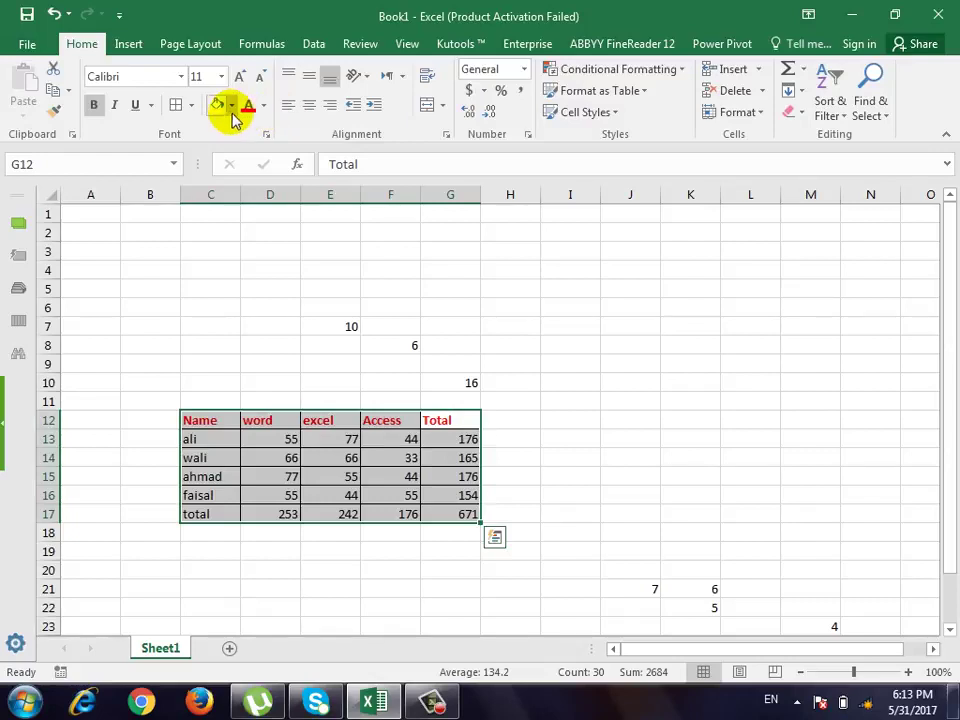
{"action": "left_click", "coordinate": [231, 105]}
{"action": "left_click", "coordinate": [284, 180]}
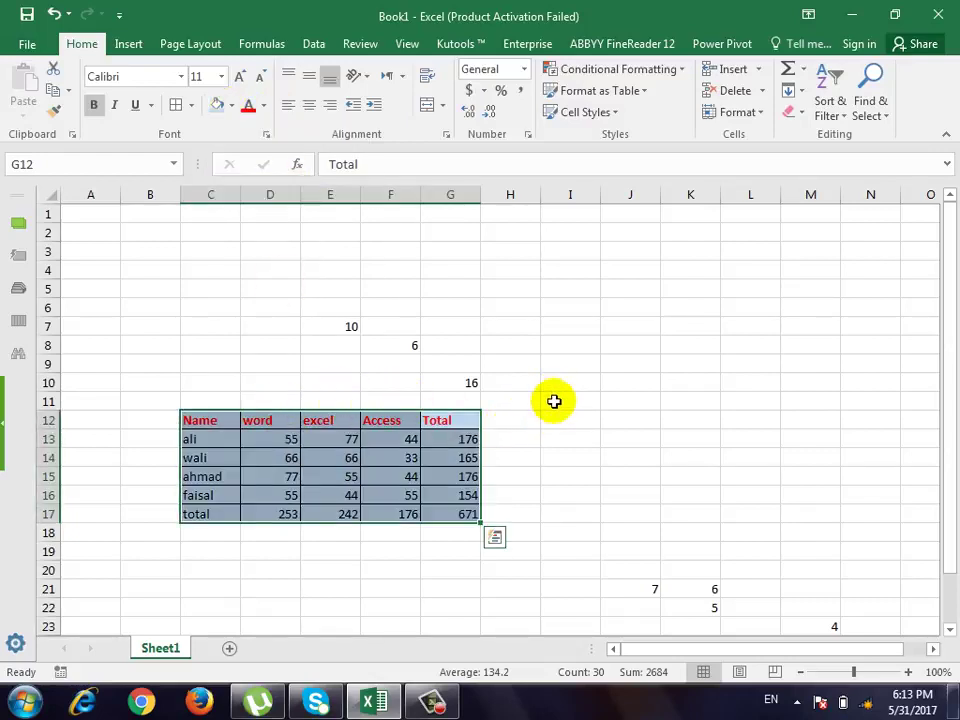
{"action": "left_click", "coordinate": [366, 423]}
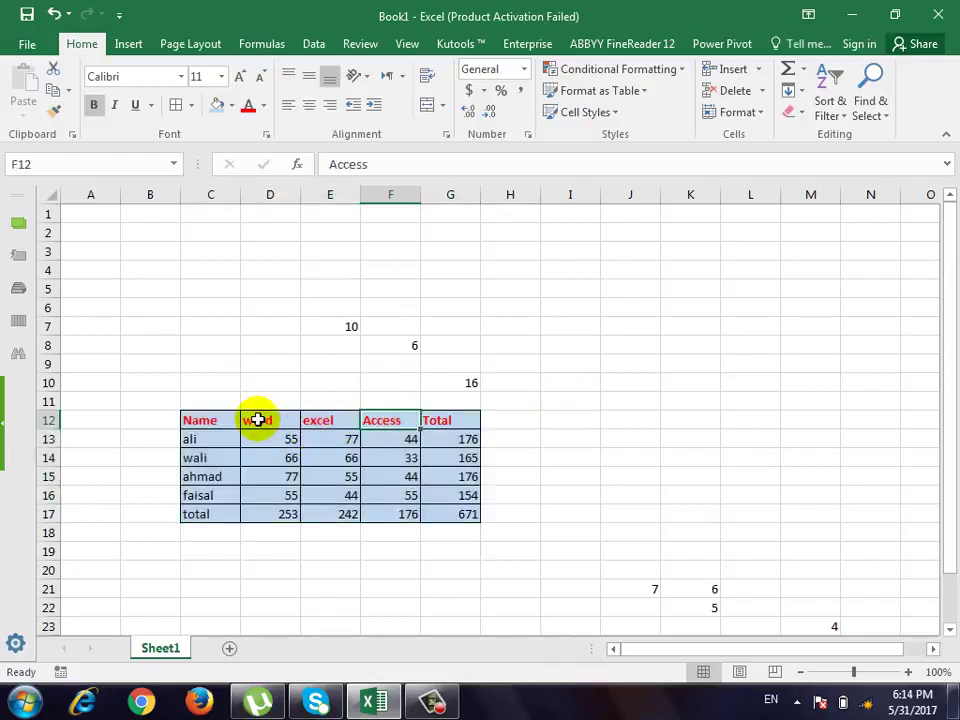
{"action": "left_click_drag", "start_coordinate": [200, 420], "coordinate": [455, 508]}
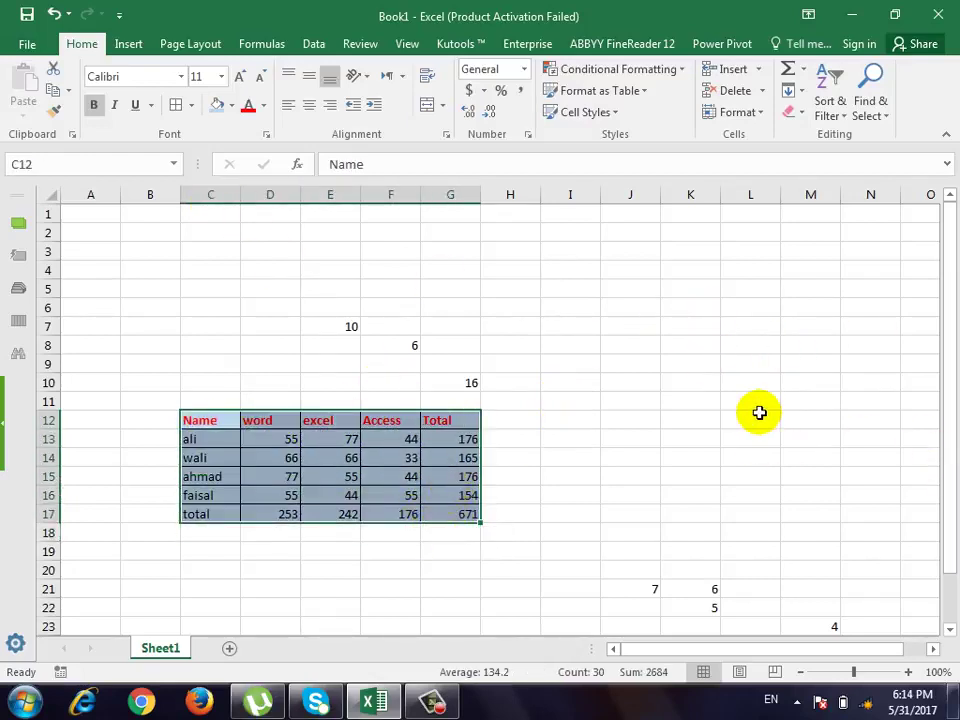
{"action": "left_click", "coordinate": [58, 114]}
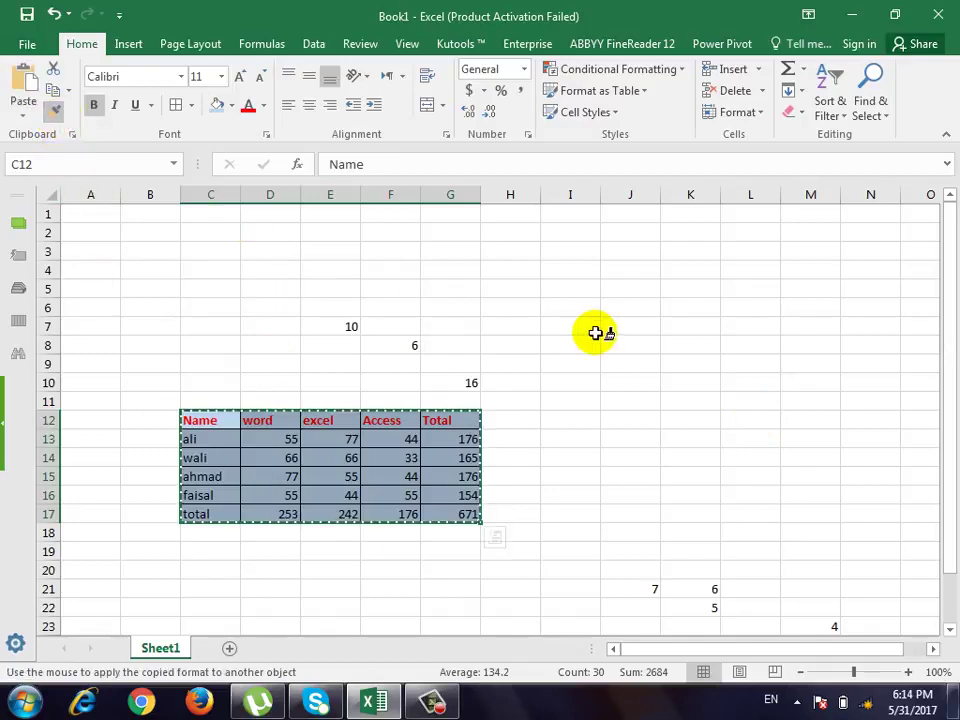
{"action": "left_click_drag", "start_coordinate": [587, 326], "coordinate": [779, 418]}
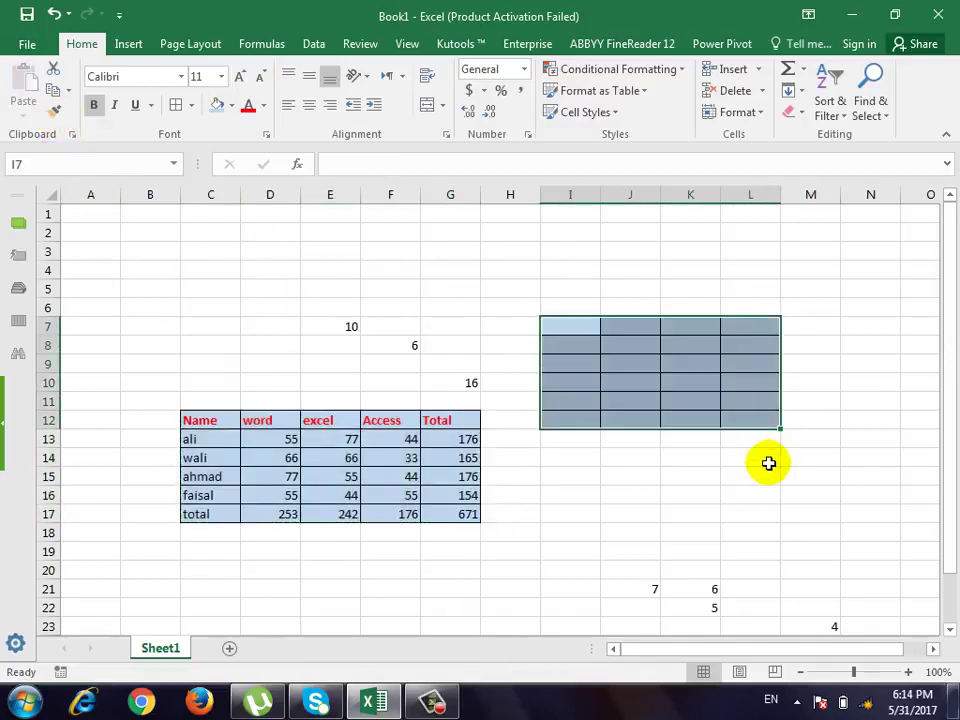
{"action": "left_click", "coordinate": [690, 358]}
{"action": "left_click", "coordinate": [636, 326]}
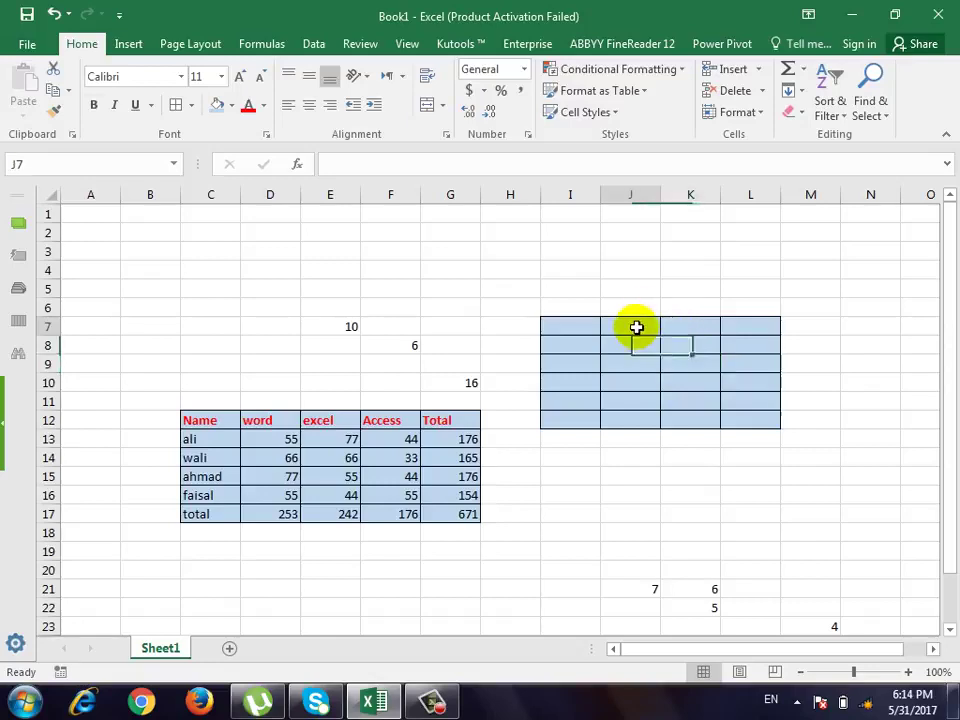
{"action": "type", "text": "45"}
{"action": "left_click", "coordinate": [652, 361]}
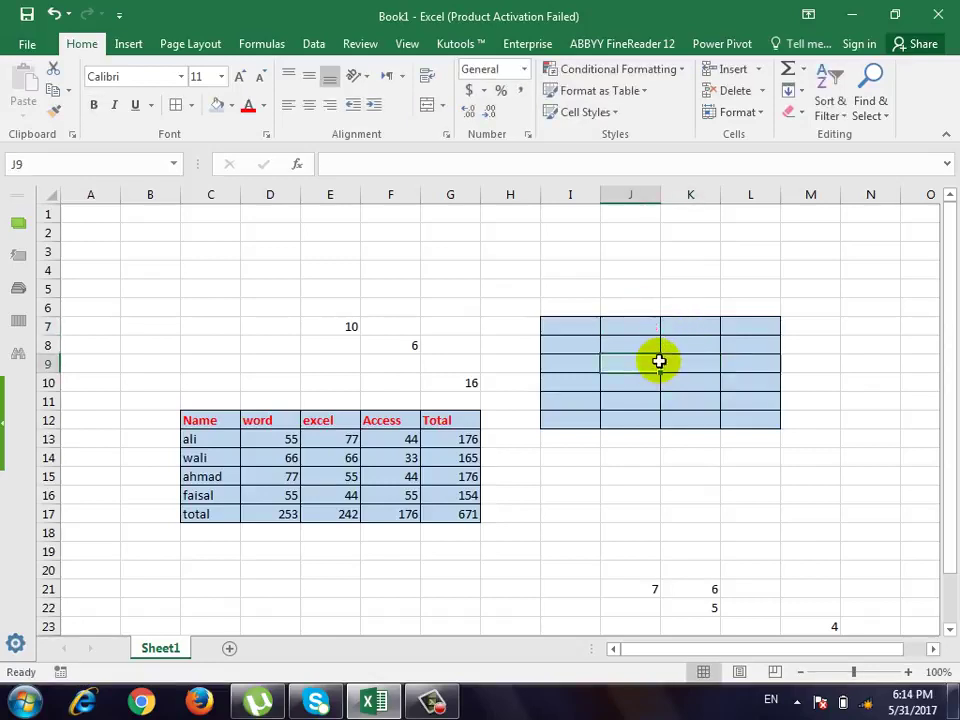
{"action": "key", "text": "ctrl+z"}
{"action": "key", "text": "ctrl+z"}
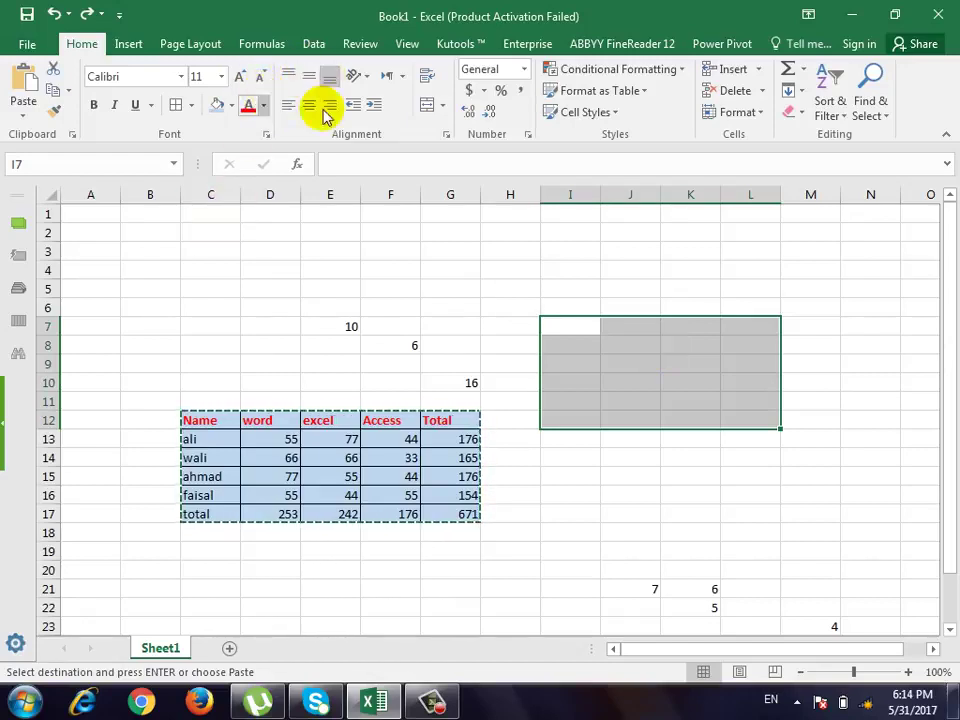
{"action": "left_click", "coordinate": [368, 272]}
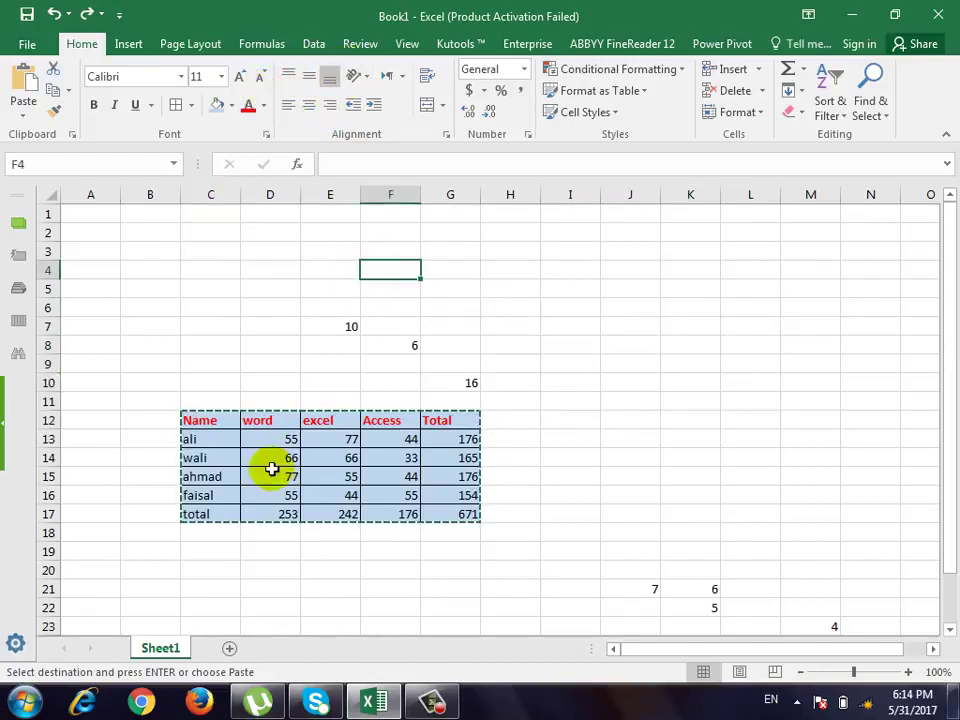
{"action": "left_click", "coordinate": [219, 427]}
{"action": "left_click", "coordinate": [356, 77]}
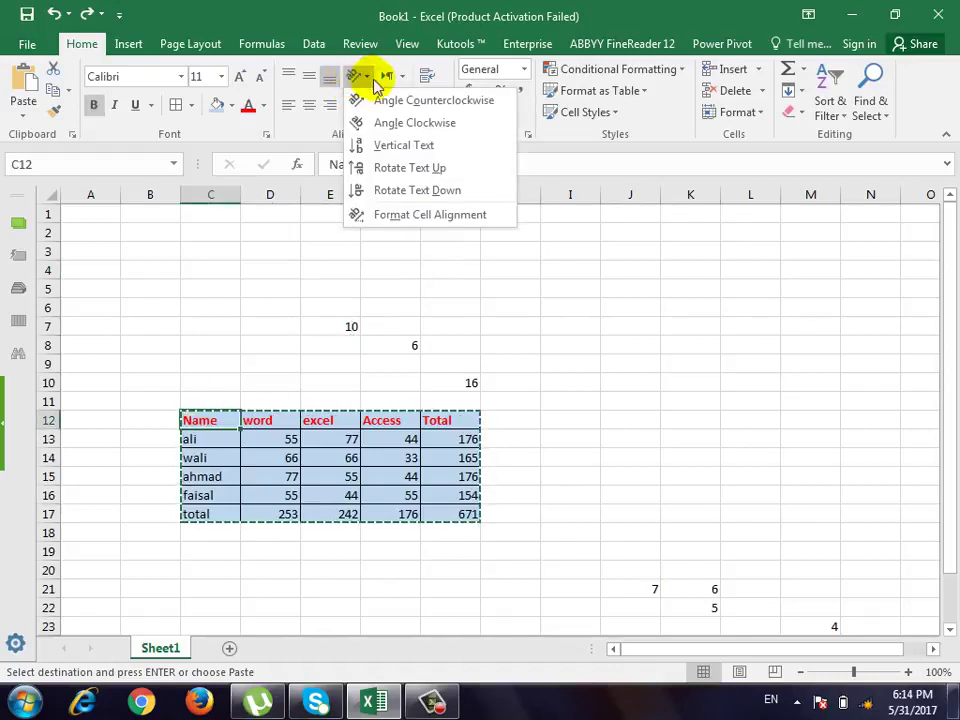
{"action": "left_click", "coordinate": [410, 122]}
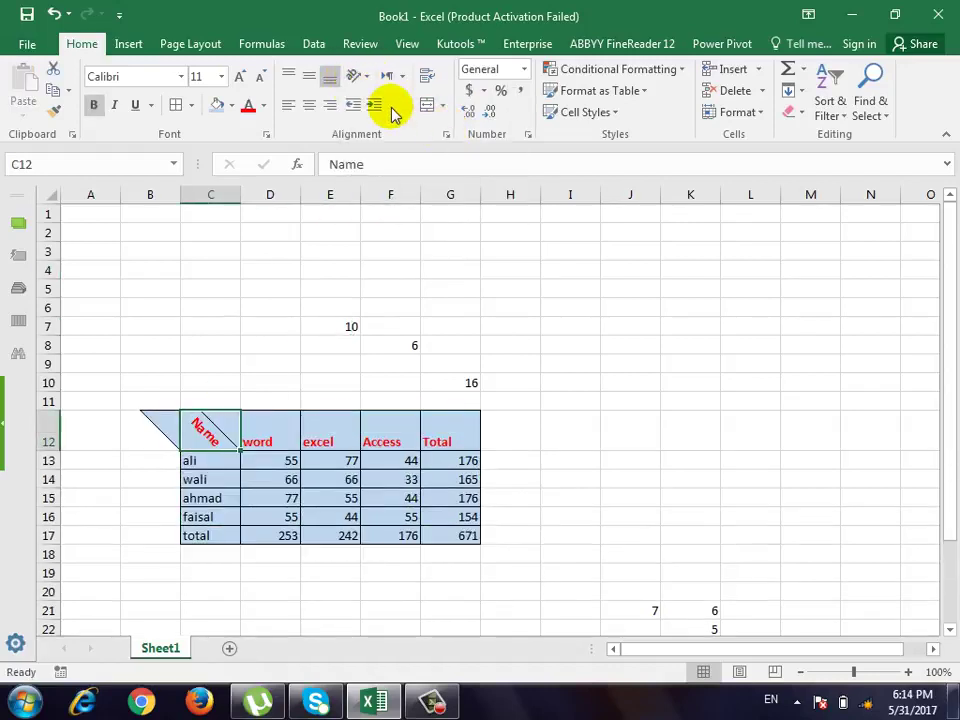
{"action": "left_click", "coordinate": [356, 77]}
{"action": "left_click", "coordinate": [383, 146]}
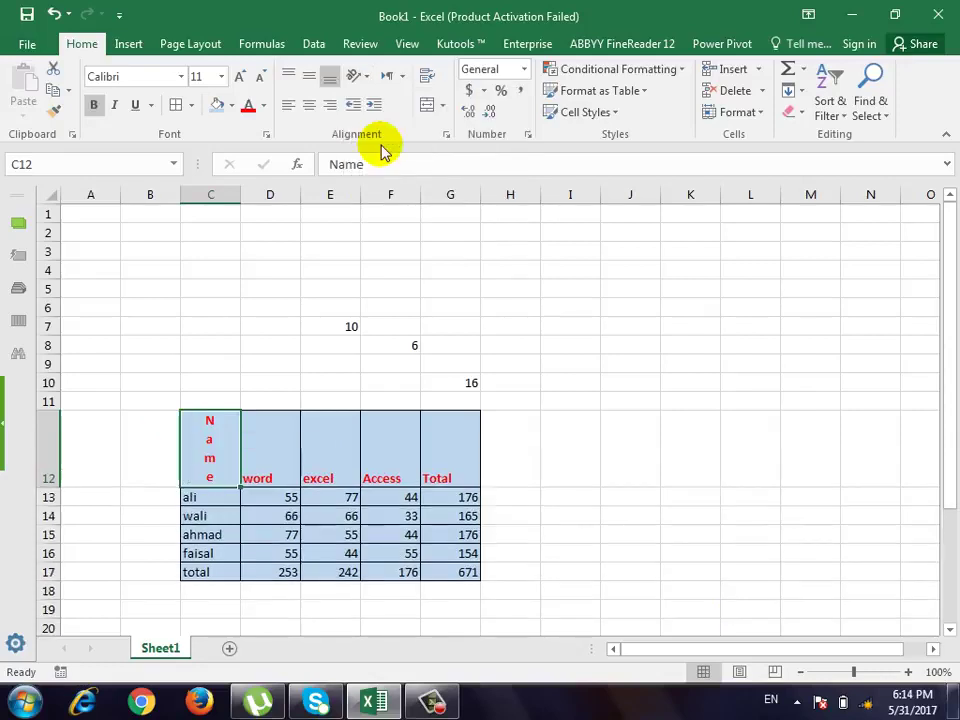
{"action": "key", "text": "ctrl+z"}
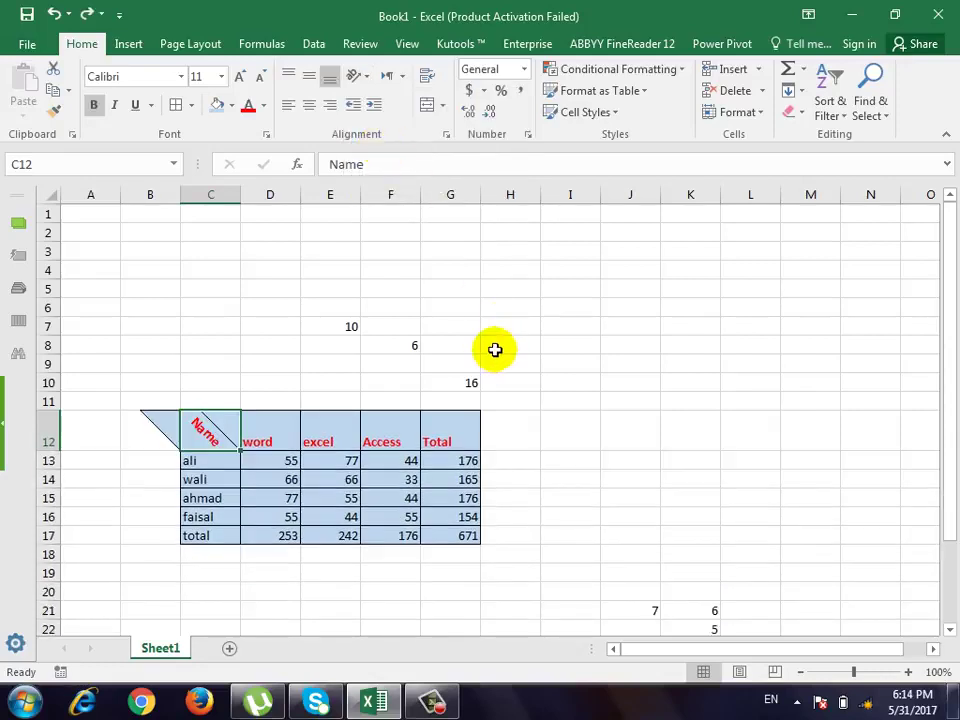
{"action": "key", "text": "ctrl+z"}
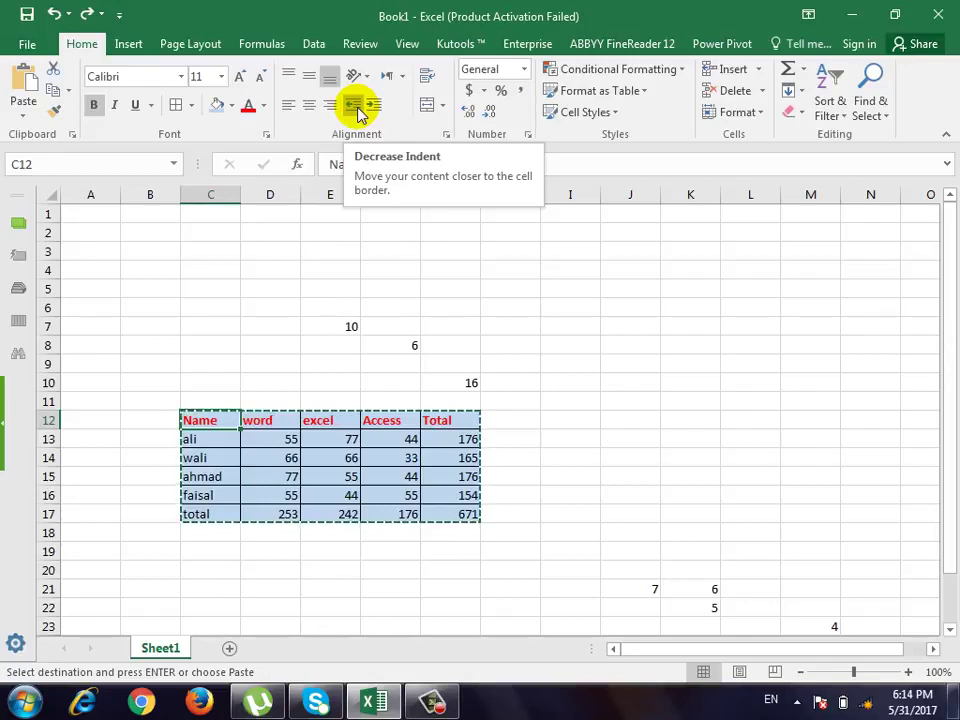
{"action": "left_click", "coordinate": [357, 106]}
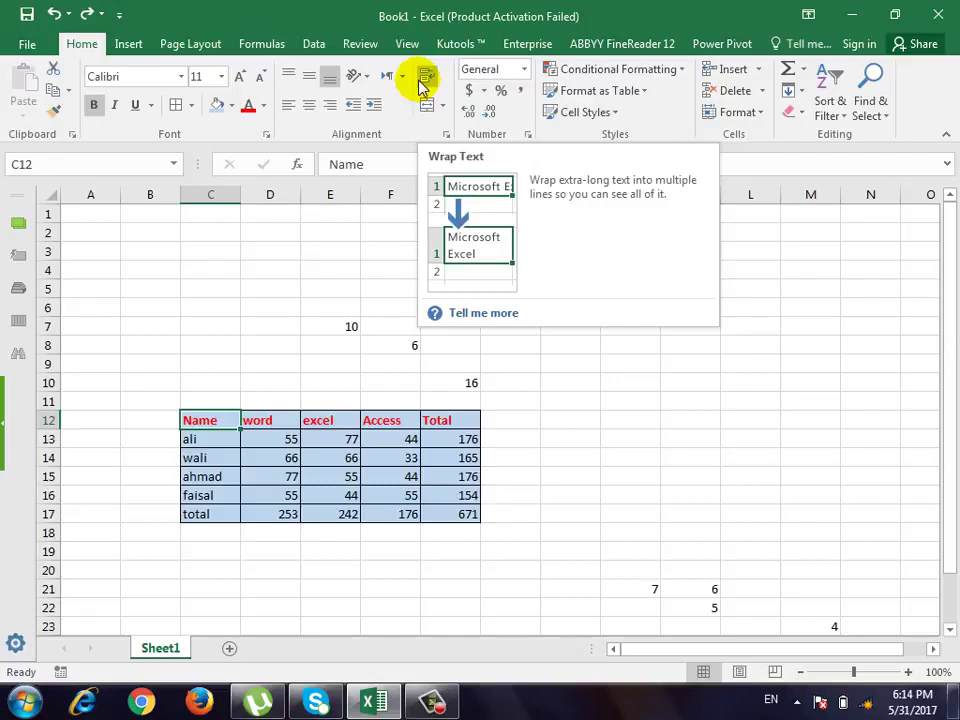
{"action": "left_click", "coordinate": [270, 327]}
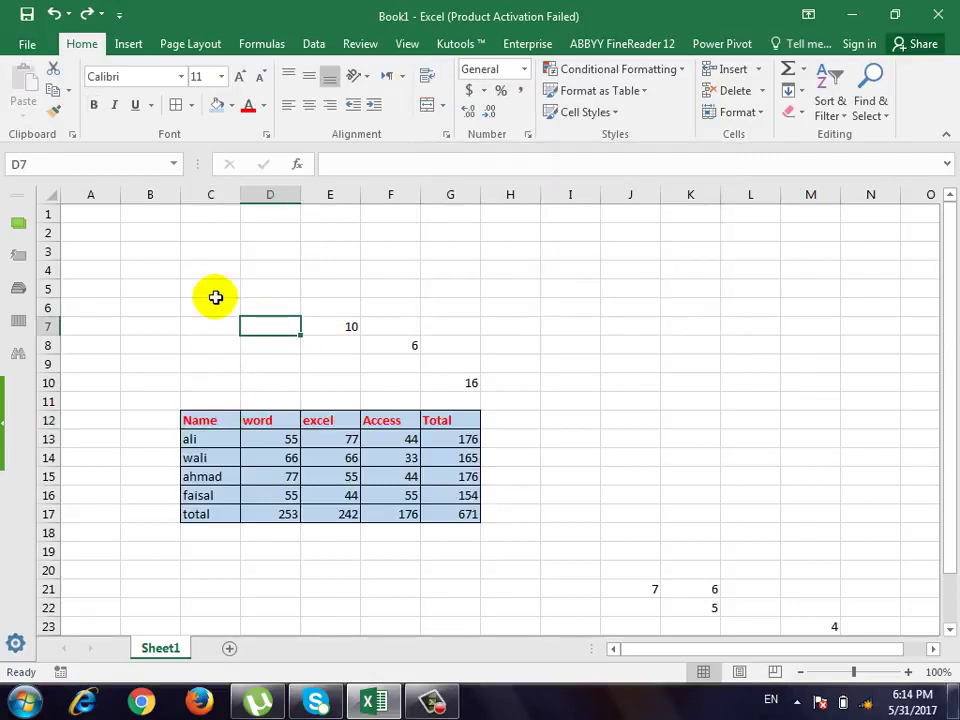
Make row 7 taller and enter the label Barya Institute in D7.
{"action": "left_click_drag", "start_coordinate": [48, 336], "coordinate": [50, 343]}
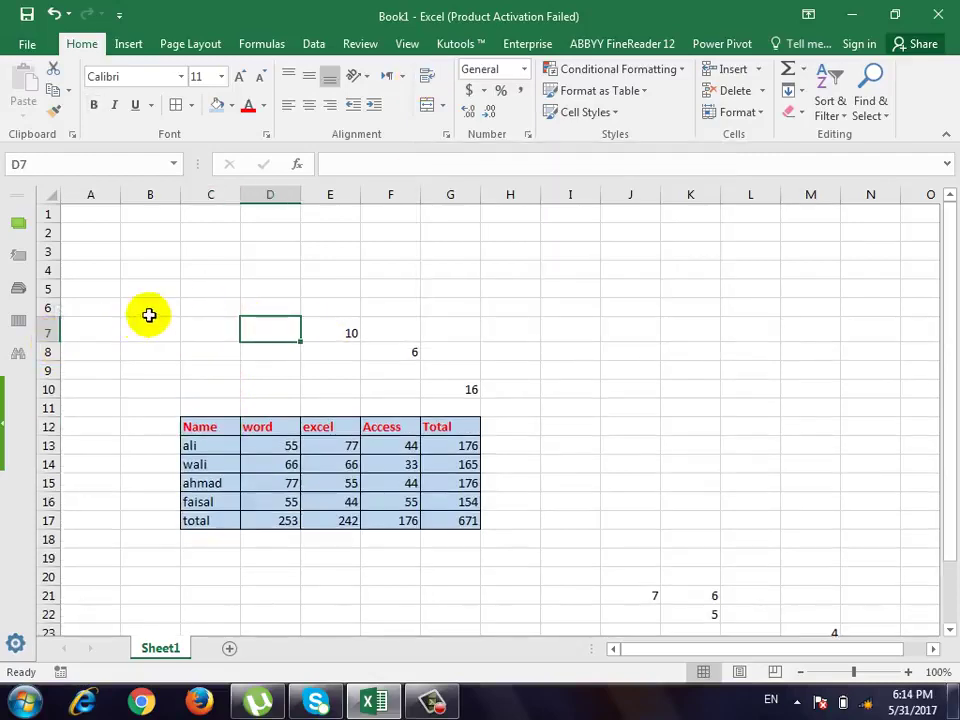
{"action": "type", "text": "bar"}
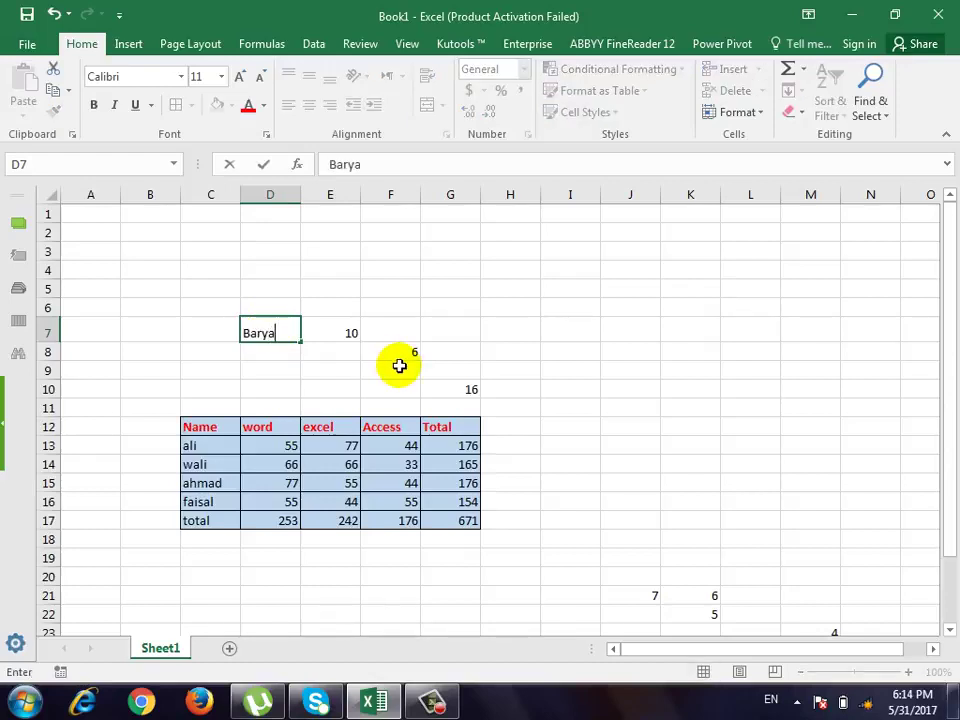
{"action": "type", "text": " Institute"}
{"action": "key", "text": "Return"}
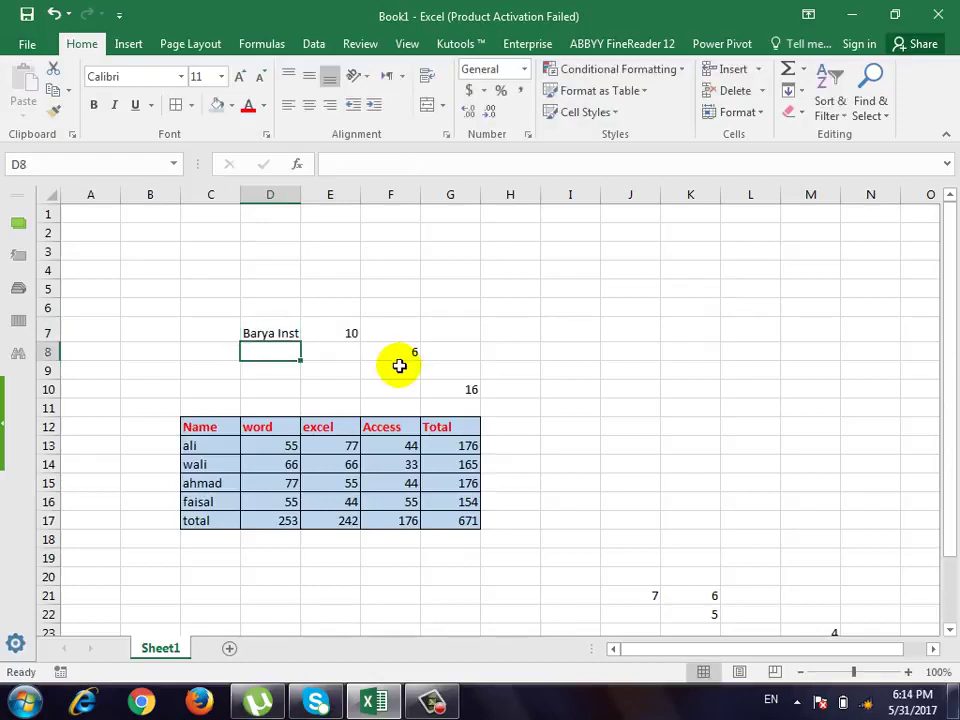
Replace E7's value 10 with 20 so G10 totals 26.
{"action": "left_click", "coordinate": [335, 333]}
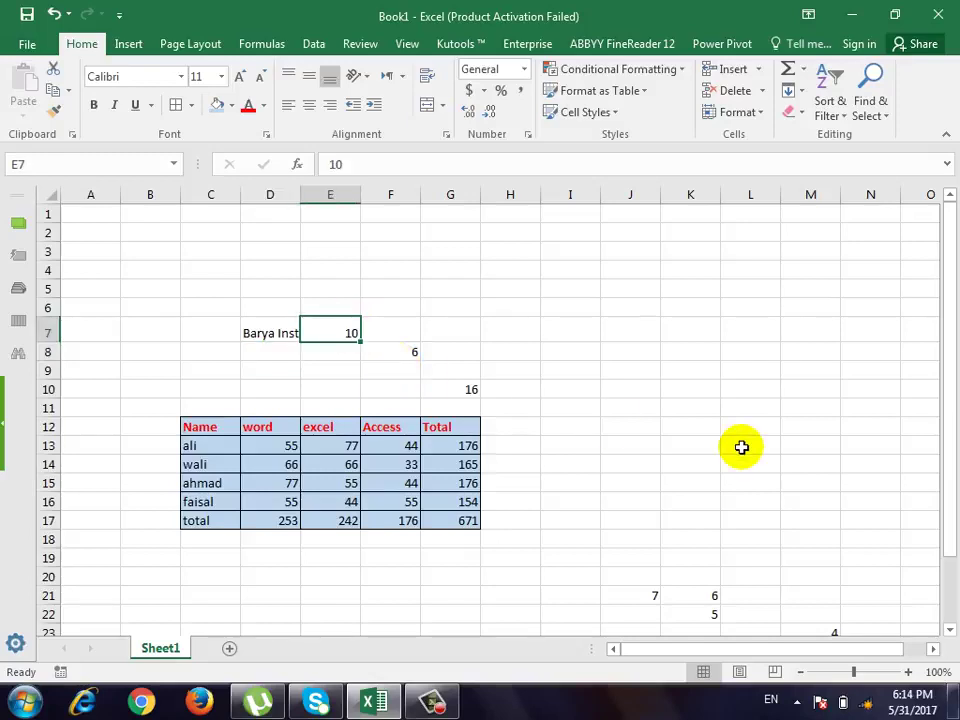
{"action": "key", "text": "Delete"}
{"action": "left_click", "coordinate": [508, 354]}
{"action": "left_click", "coordinate": [245, 334]}
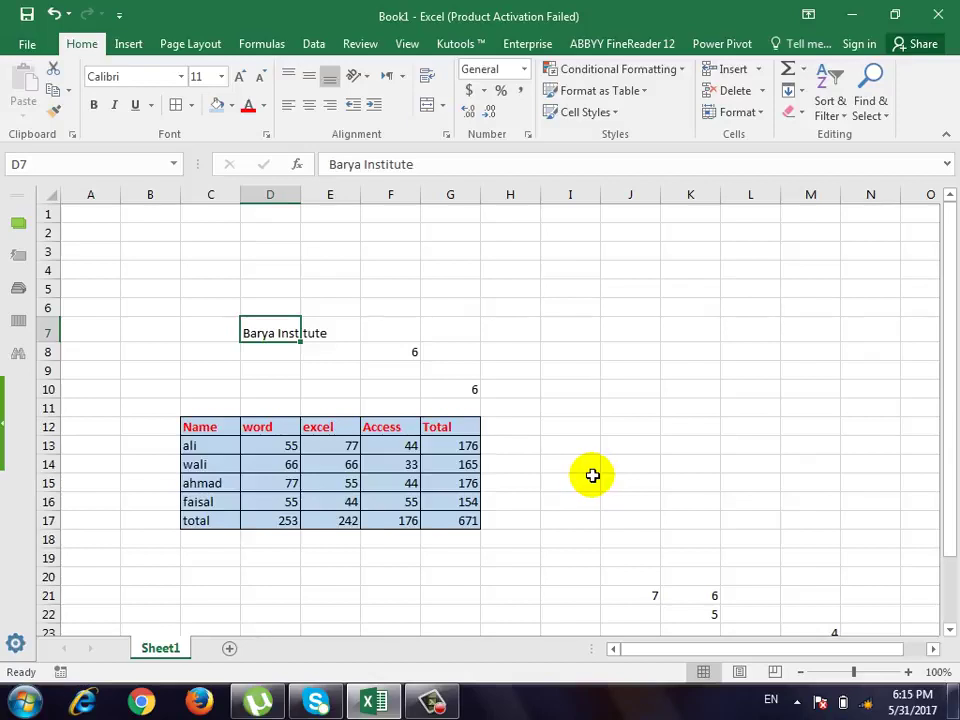
{"action": "left_click", "coordinate": [336, 334]}
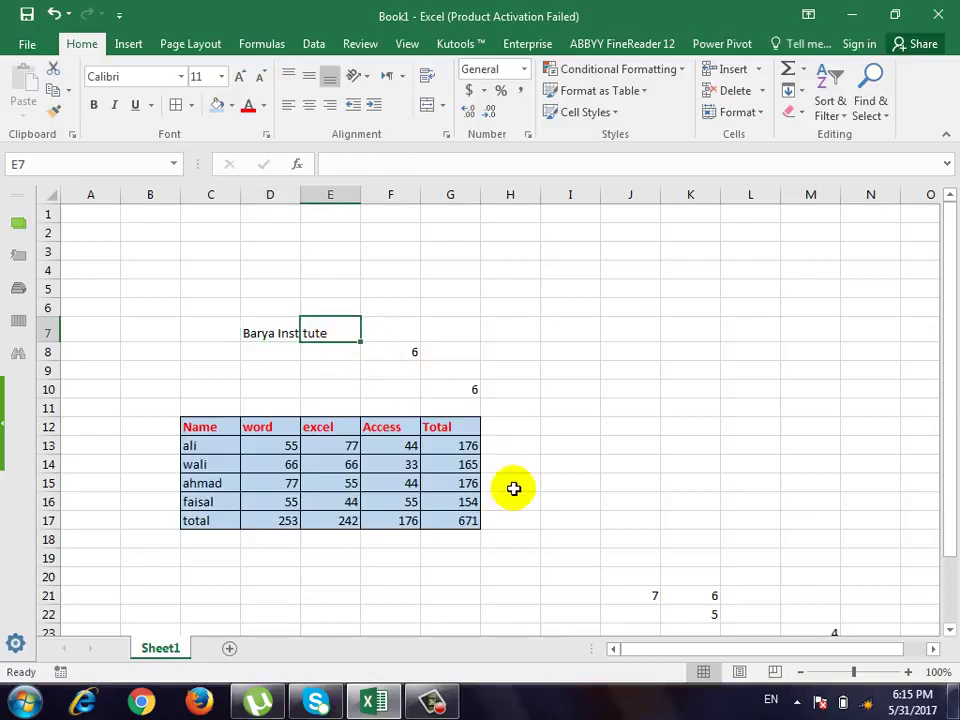
{"action": "type", "text": "2"}
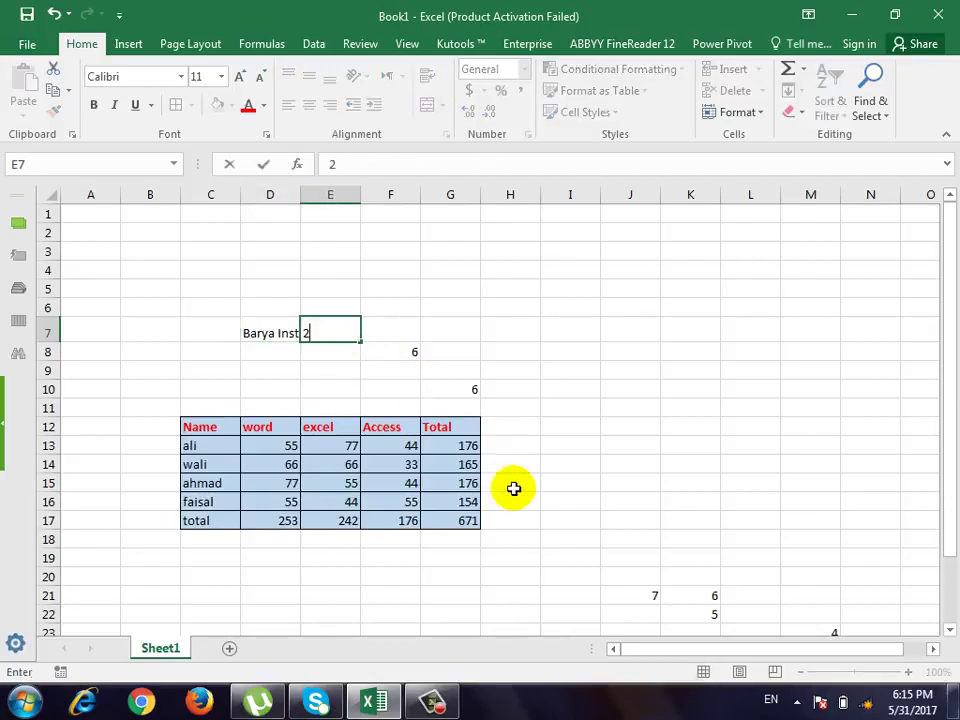
{"action": "type", "text": "0"}
{"action": "key", "text": "Return"}
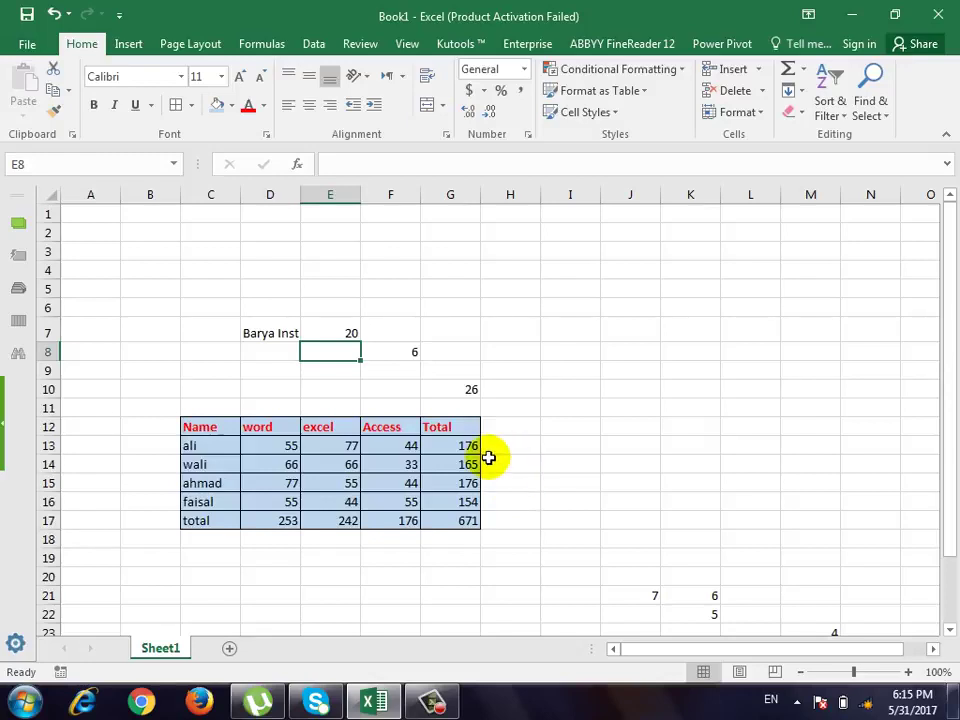
Wrap Barya Institute in D7 onto two lines, slightly widening column D and heightening row 7.
{"action": "left_click", "coordinate": [265, 330]}
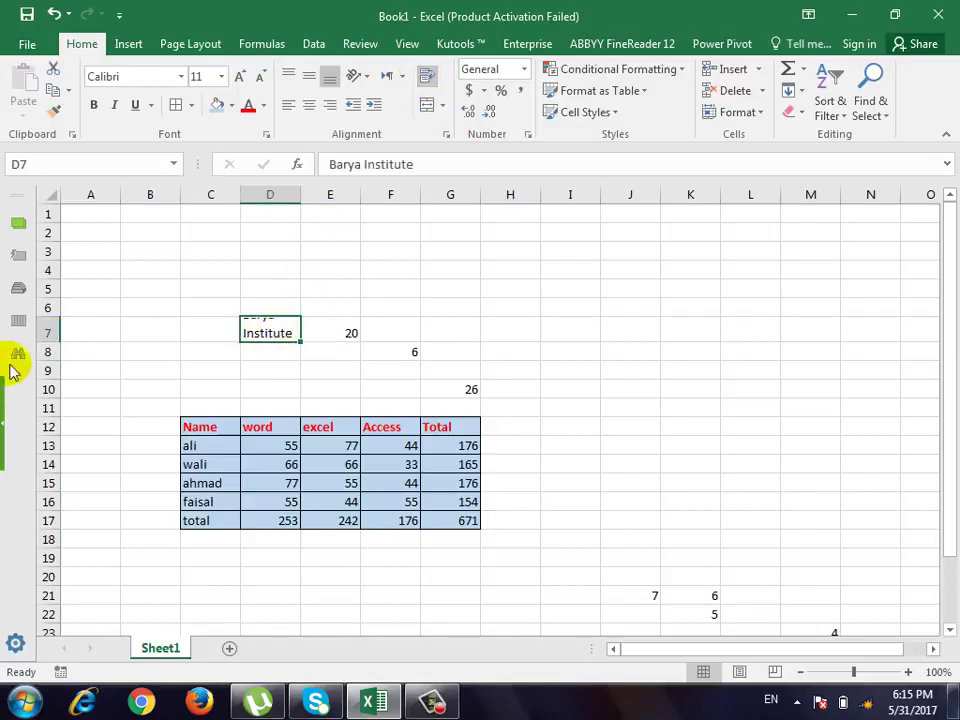
{"action": "left_click_drag", "start_coordinate": [47, 342], "coordinate": [57, 362]}
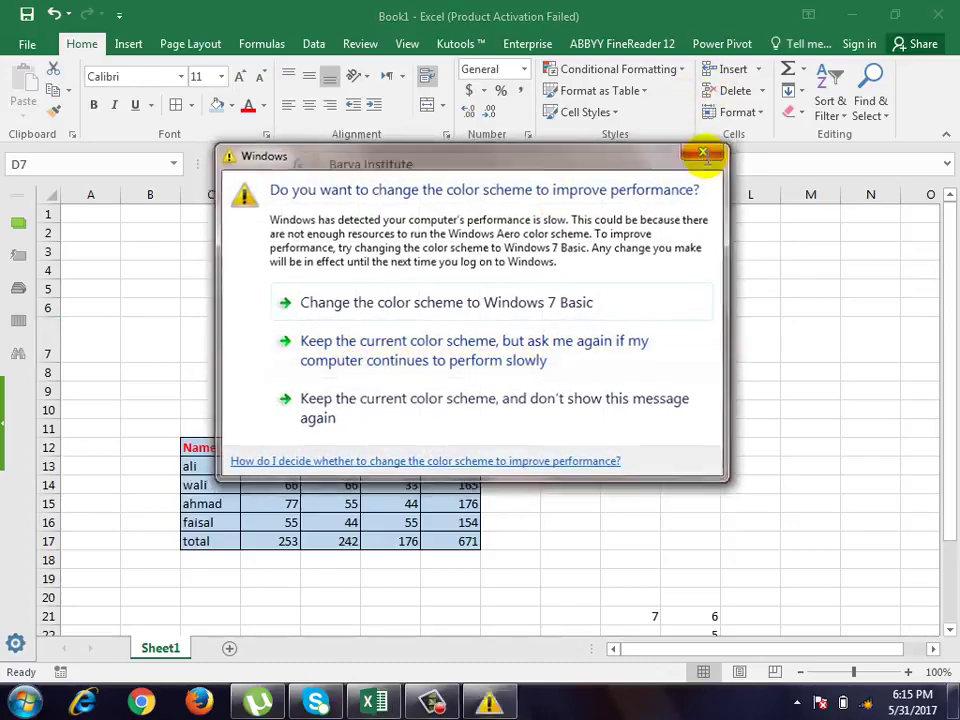
{"action": "left_click", "coordinate": [703, 153]}
{"action": "key", "text": "ctrl+z"}
{"action": "key", "text": "ctrl+z"}
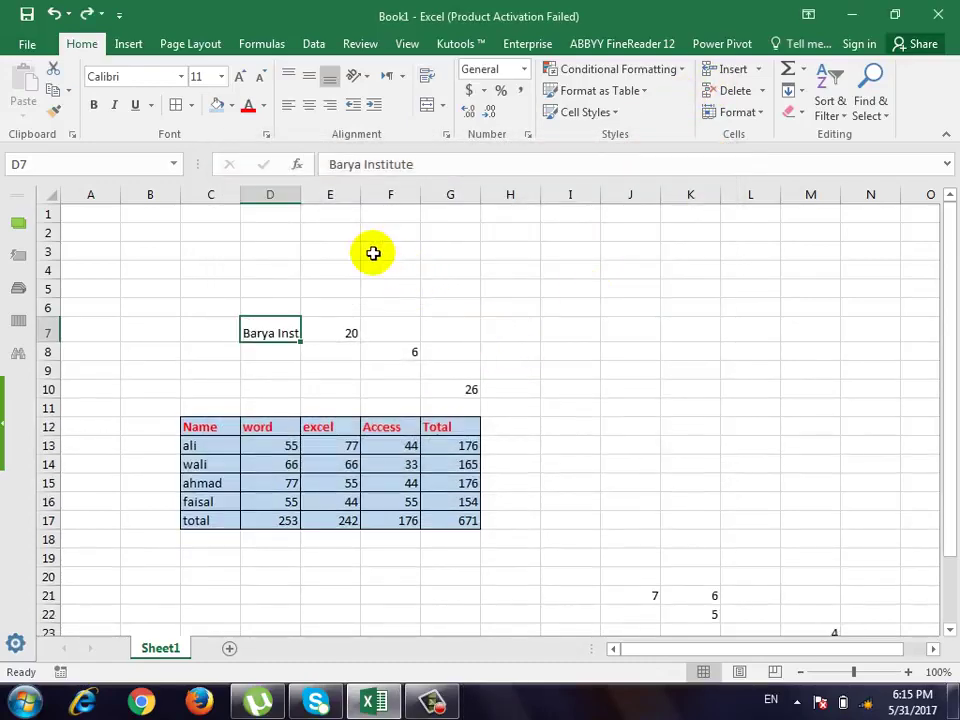
{"action": "left_click_drag", "start_coordinate": [300, 195], "coordinate": [376, 195]}
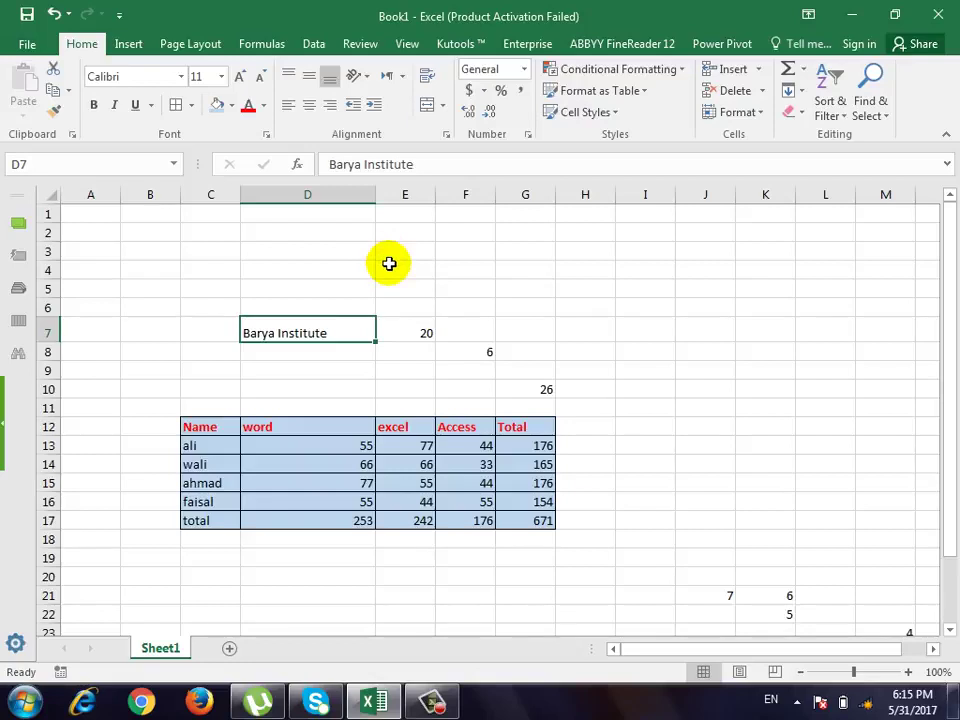
{"action": "key", "text": "ctrl+z"}
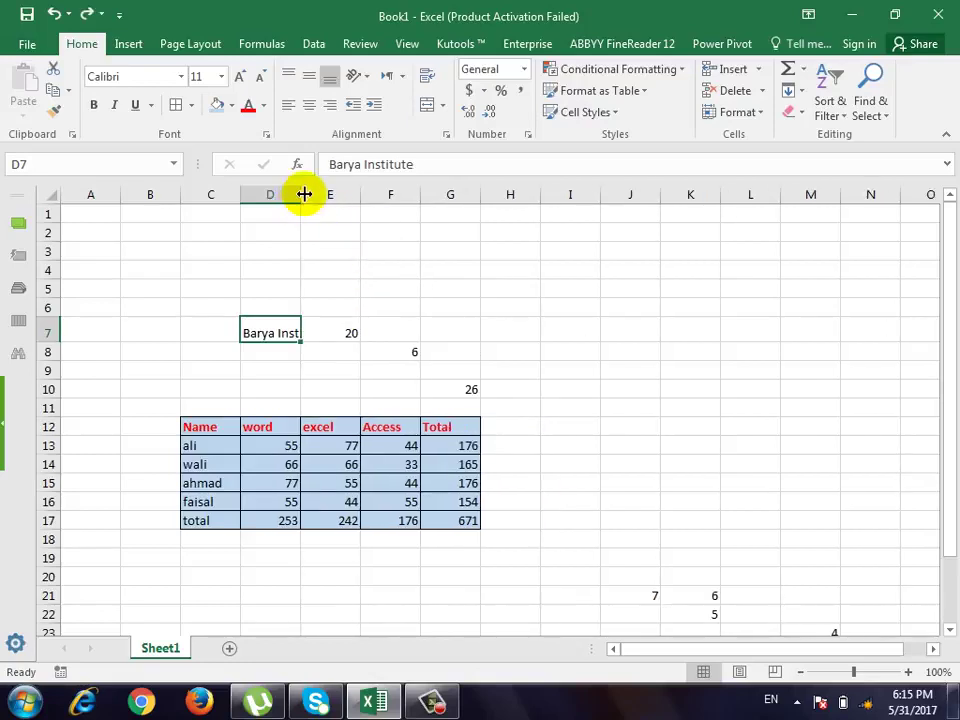
{"action": "double_click", "coordinate": [303, 195]}
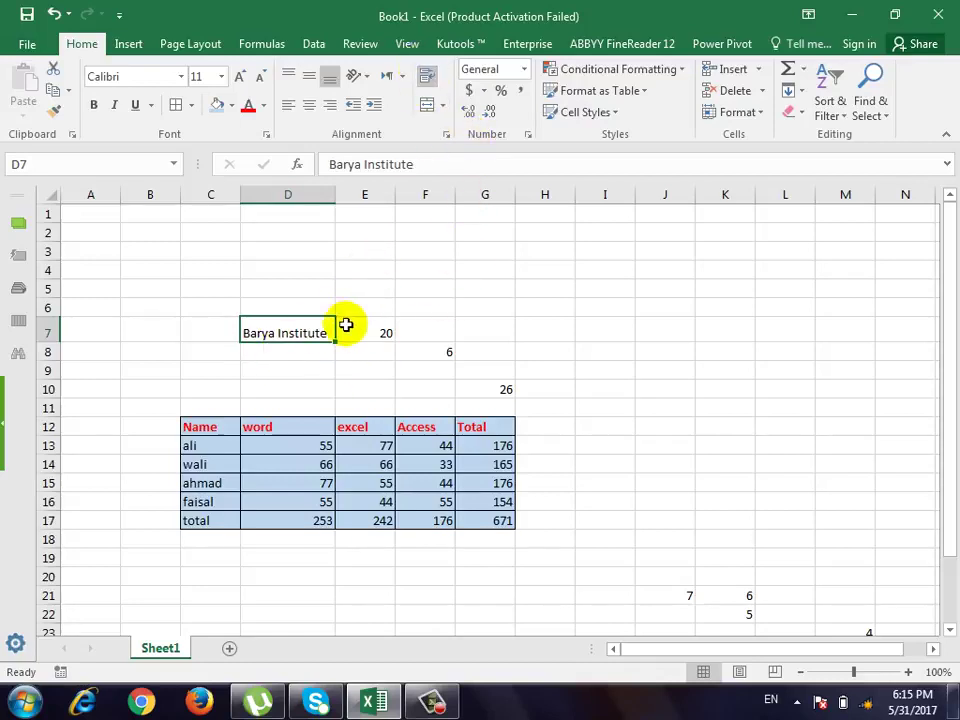
{"action": "left_click_drag", "start_coordinate": [334, 197], "coordinate": [306, 195]}
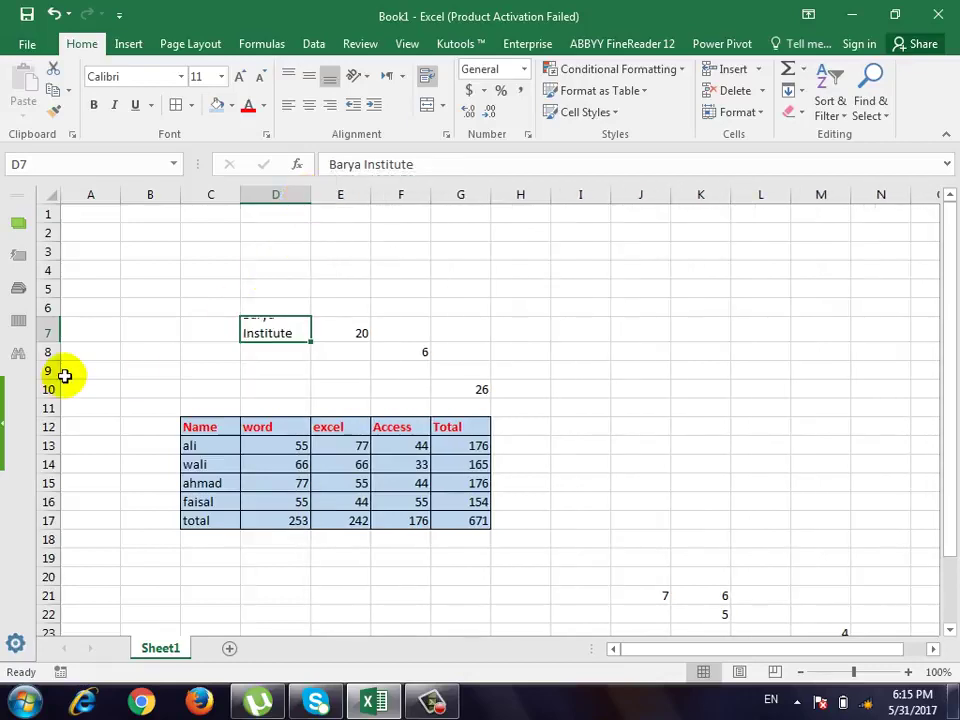
{"action": "left_click_drag", "start_coordinate": [57, 342], "coordinate": [56, 352]}
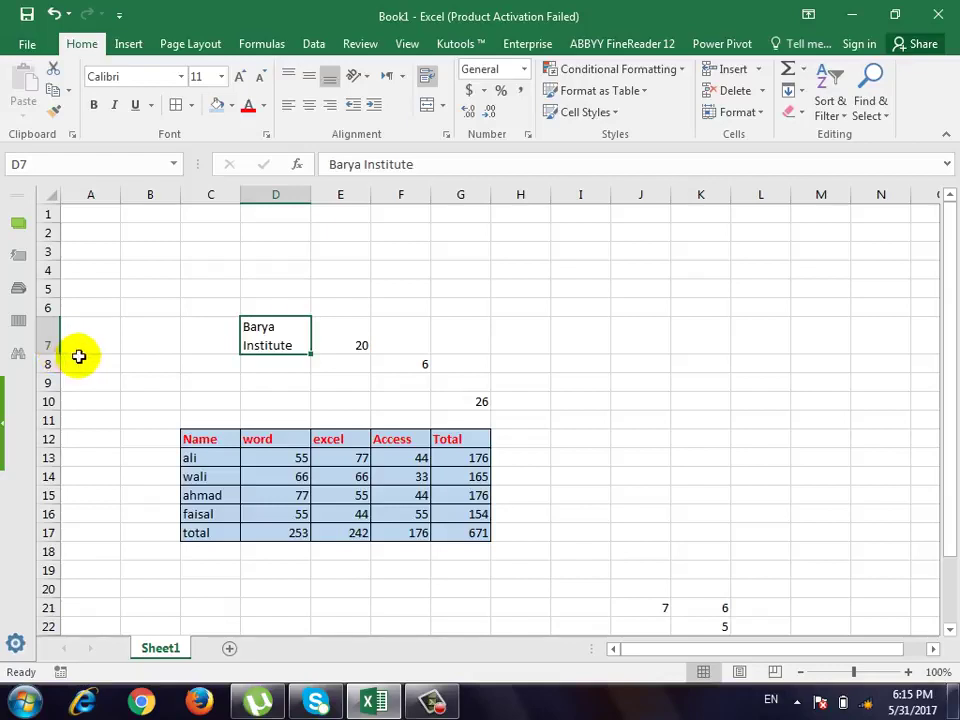
Merge and centre C11:G11 and title it 'Student Result' with a capital R.
{"action": "left_click", "coordinate": [47, 334]}
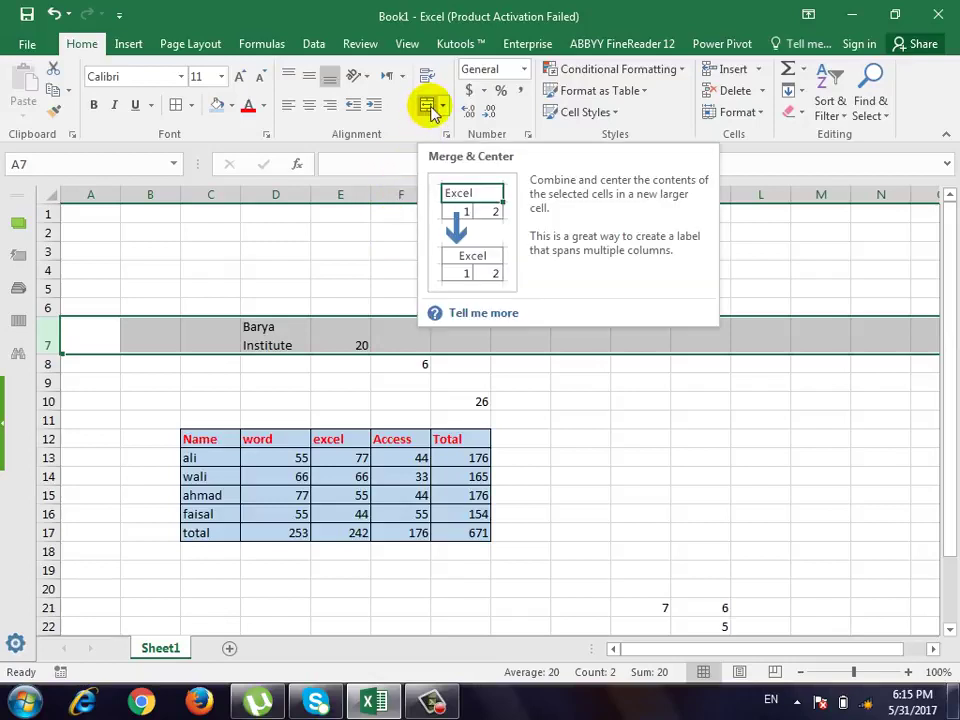
{"action": "left_click", "coordinate": [381, 266]}
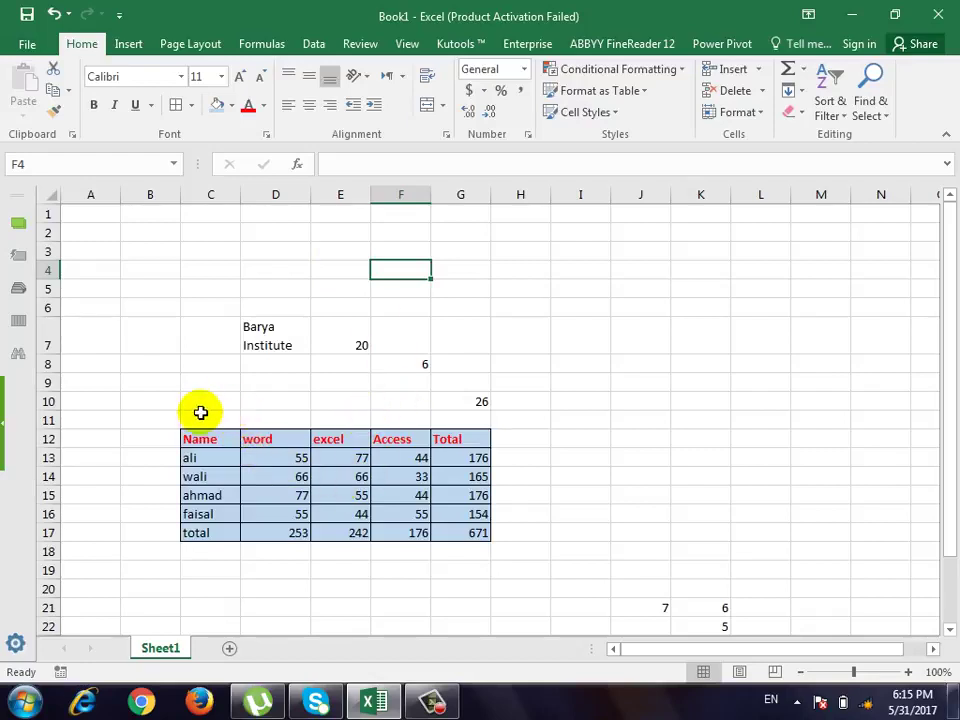
{"action": "left_click_drag", "start_coordinate": [199, 411], "coordinate": [443, 415]}
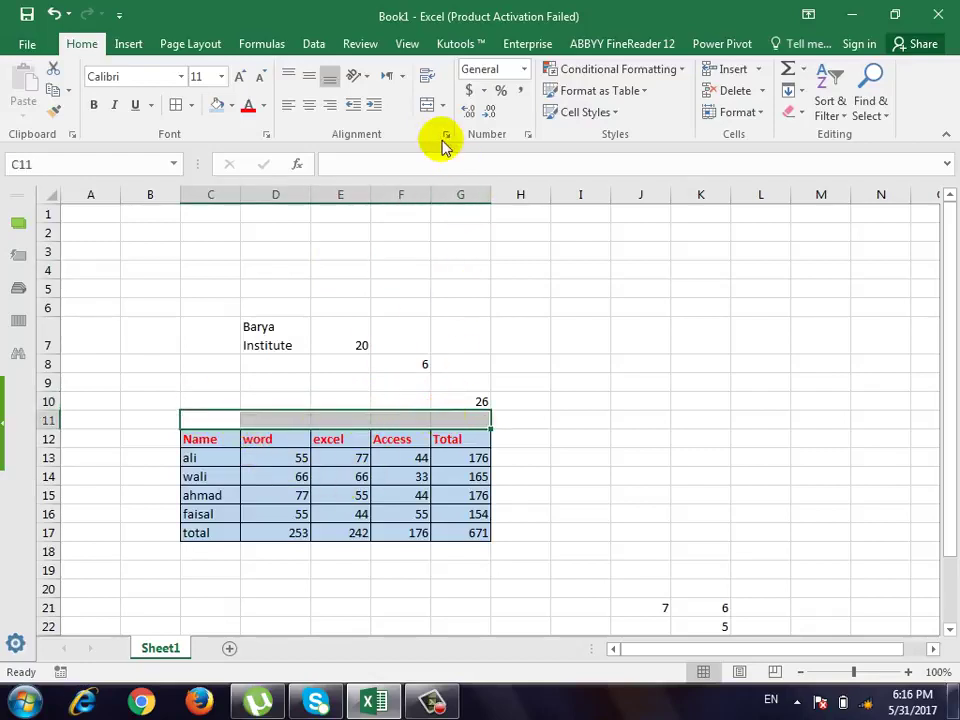
{"action": "left_click", "coordinate": [433, 107]}
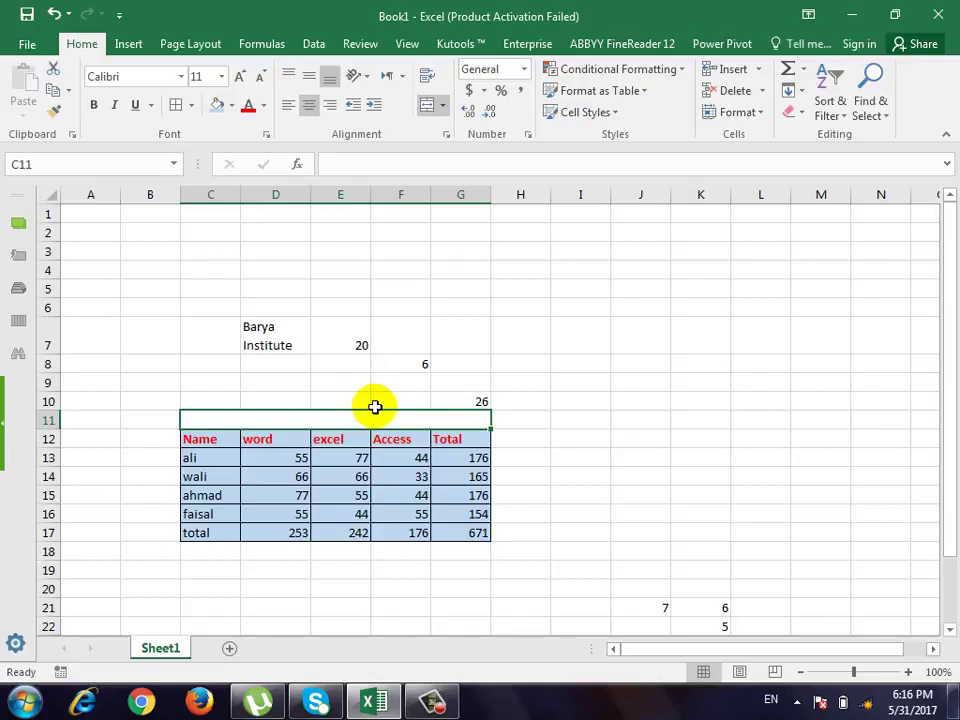
{"action": "type", "text": "Stu"}
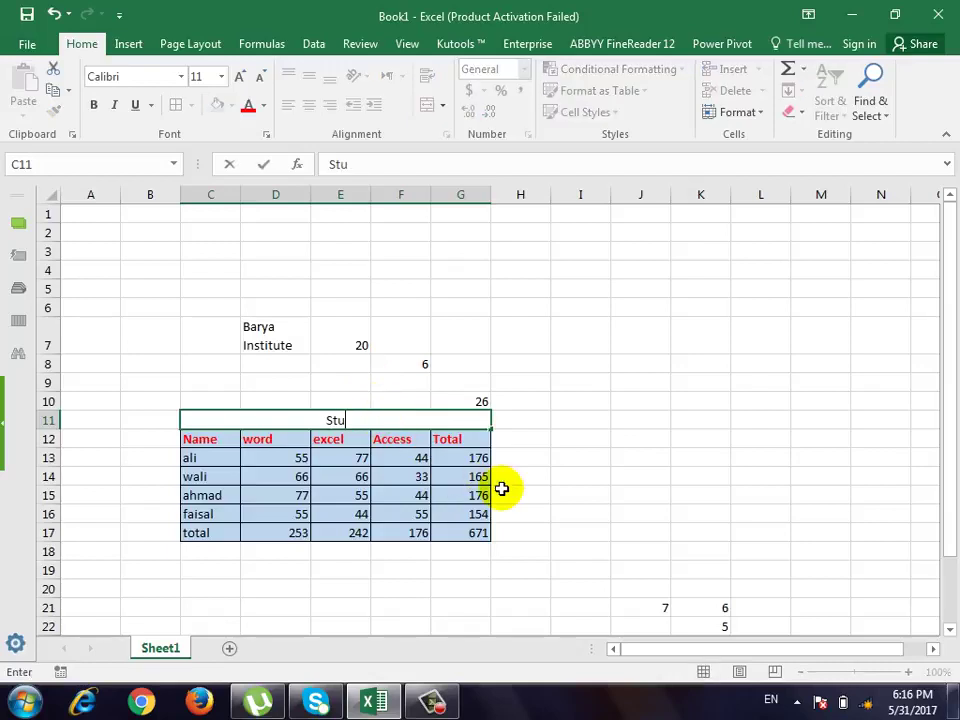
{"action": "type", "text": "dent result"}
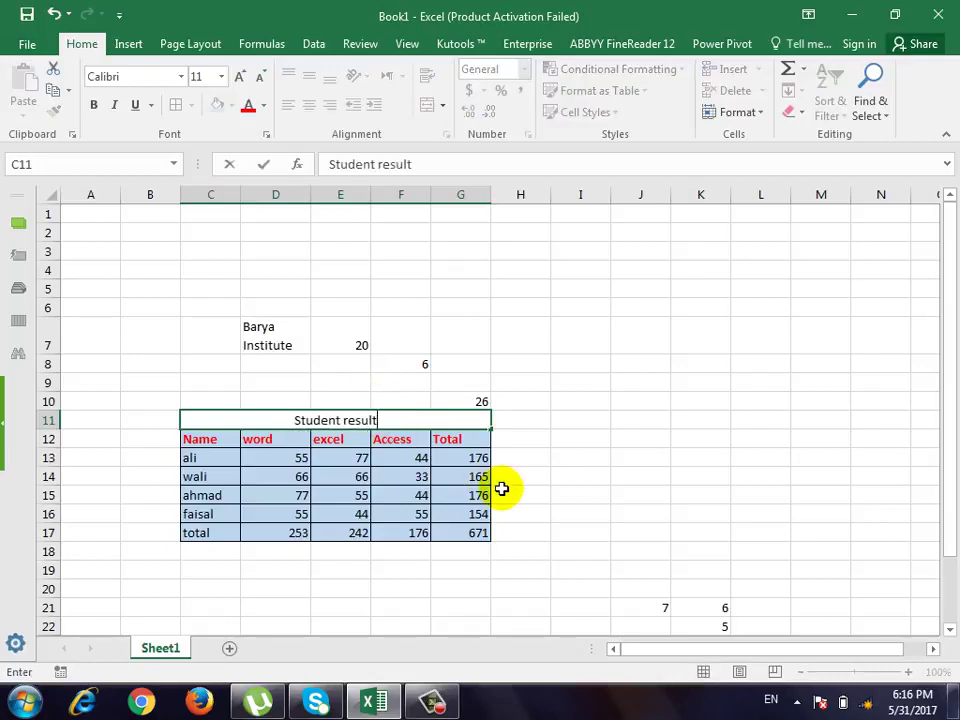
{"action": "key", "text": "BackSpace"}
{"action": "key", "text": "BackSpace"}
{"action": "key", "text": "BackSpace"}
{"action": "type", "text": "Res"}
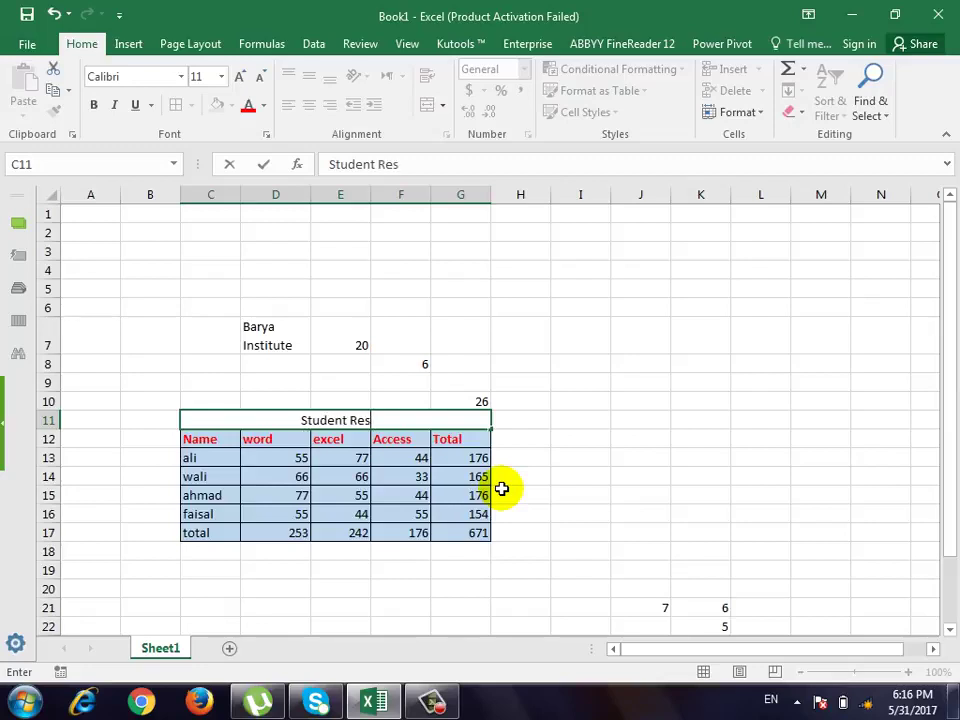
{"action": "type", "text": "ult"}
{"action": "key", "text": "Return"}
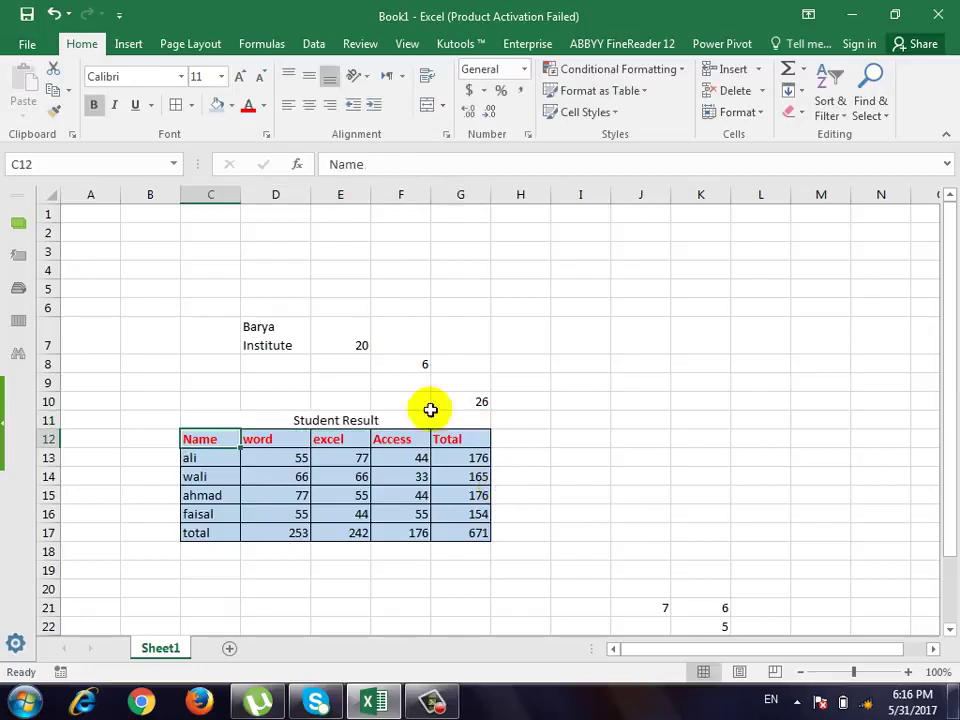
Select the Student Result title, then show the desktop and return to Excel's Info page.
{"action": "left_click", "coordinate": [416, 416]}
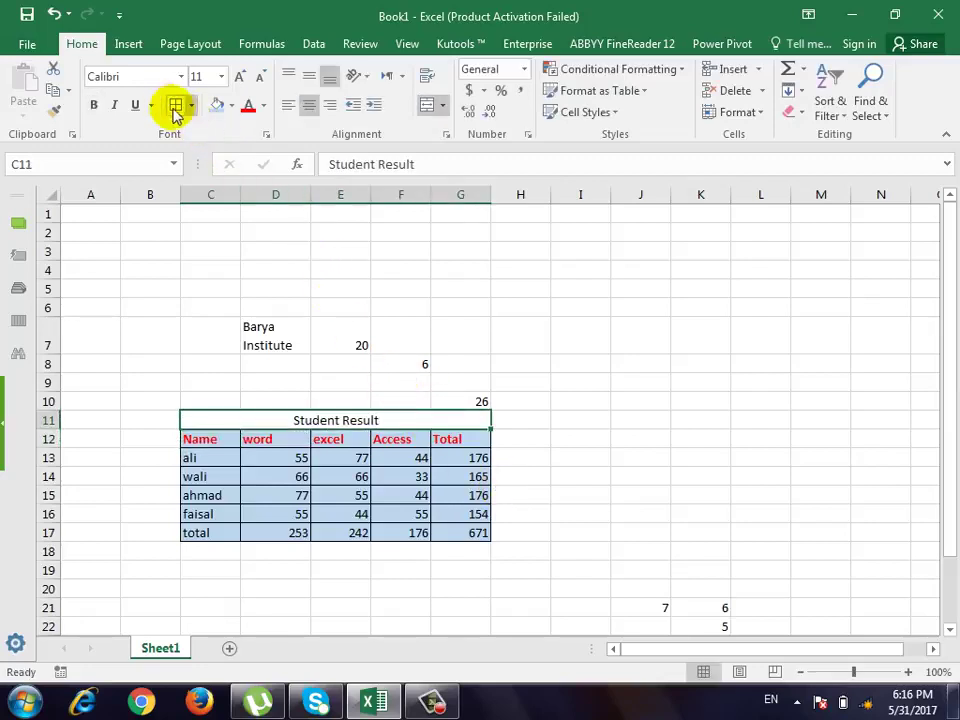
{"action": "left_click", "coordinate": [557, 498]}
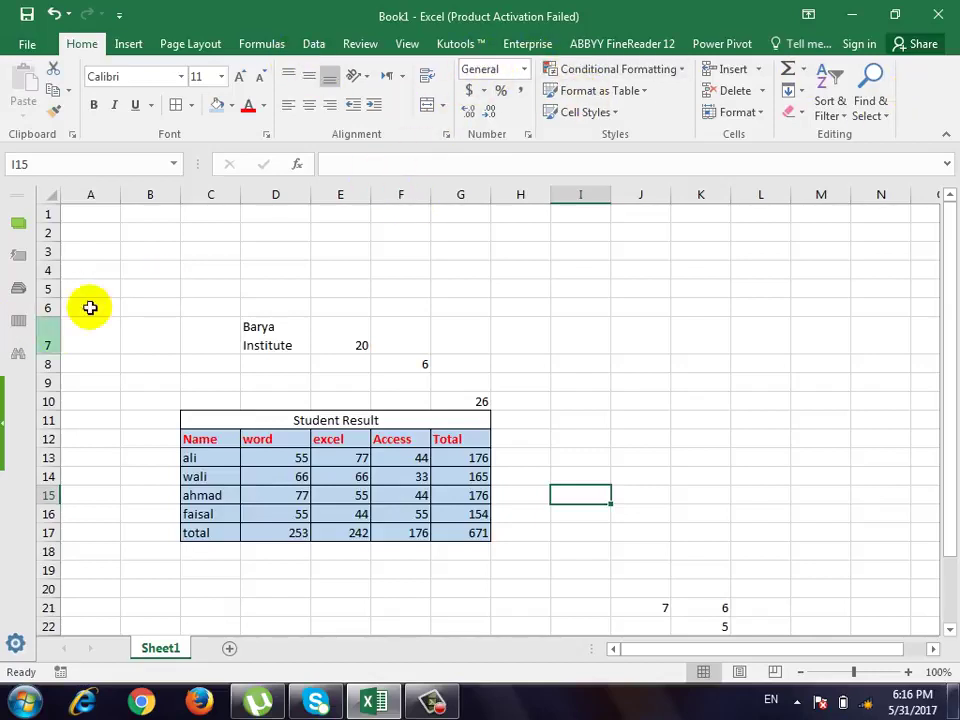
{"action": "key", "text": "super+d"}
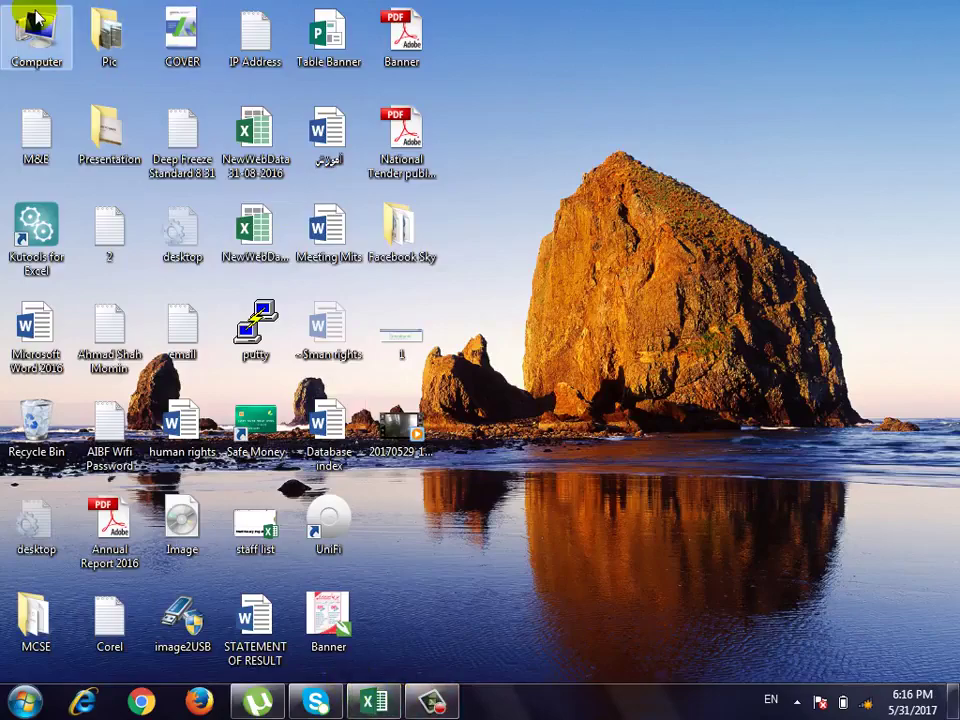
{"action": "left_click", "coordinate": [394, 705]}
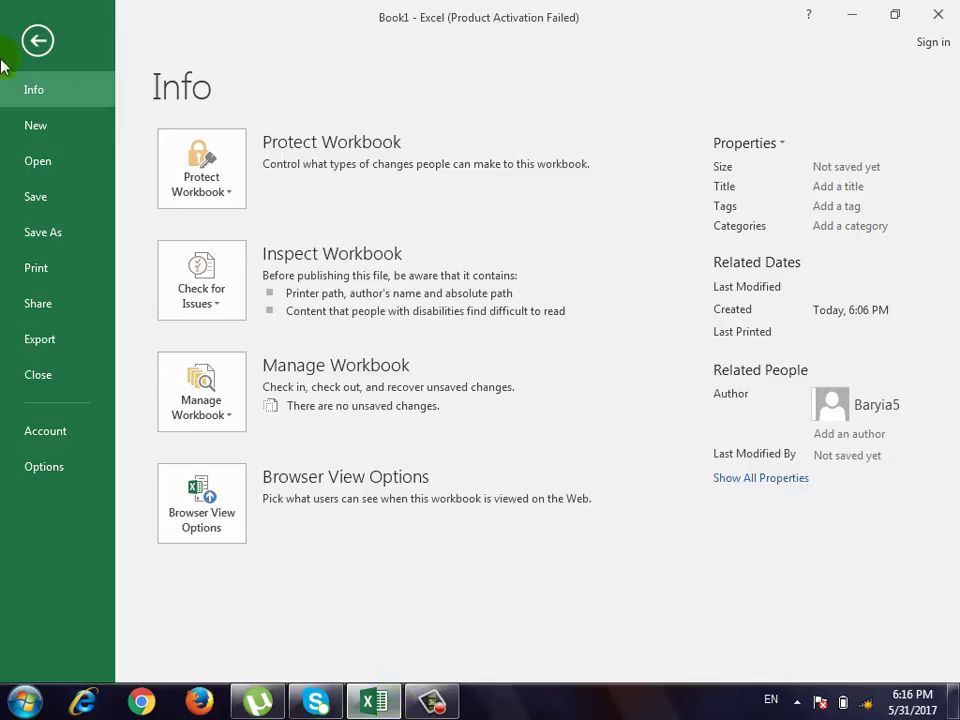
Browse the New, Open and Save As pages of the File backstage.
{"action": "left_click", "coordinate": [46, 130]}
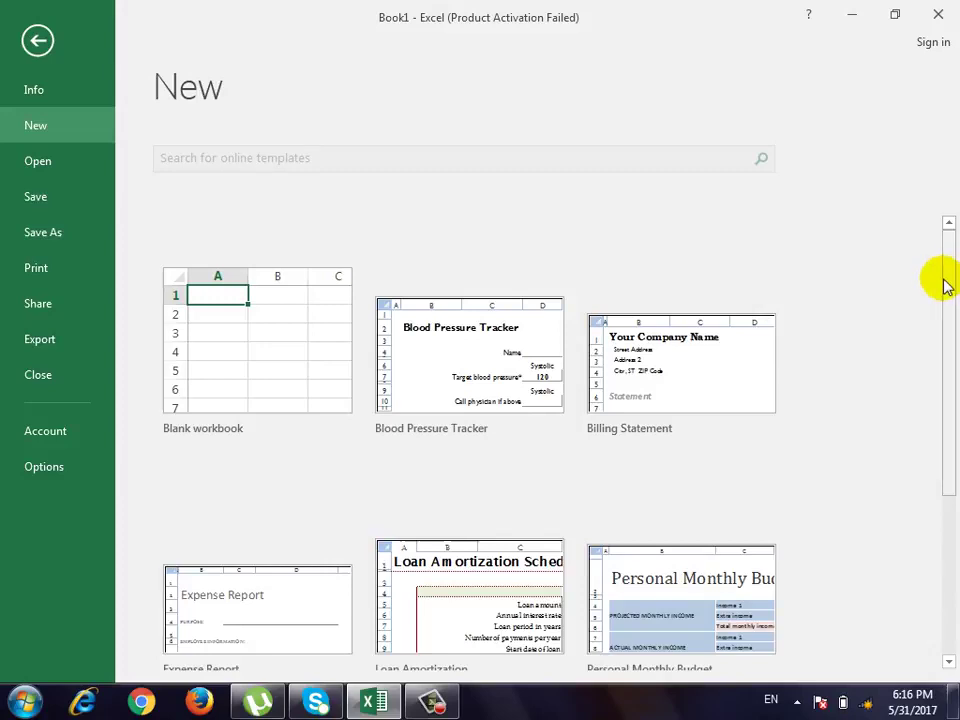
{"action": "mouse_move", "coordinate": [947, 282]}
{"action": "left_mouse_down"}
{"action": "mouse_move", "coordinate": [955, 426]}
{"action": "mouse_move", "coordinate": [941, 272]}
{"action": "left_mouse_up"}
{"action": "left_click", "coordinate": [30, 168]}
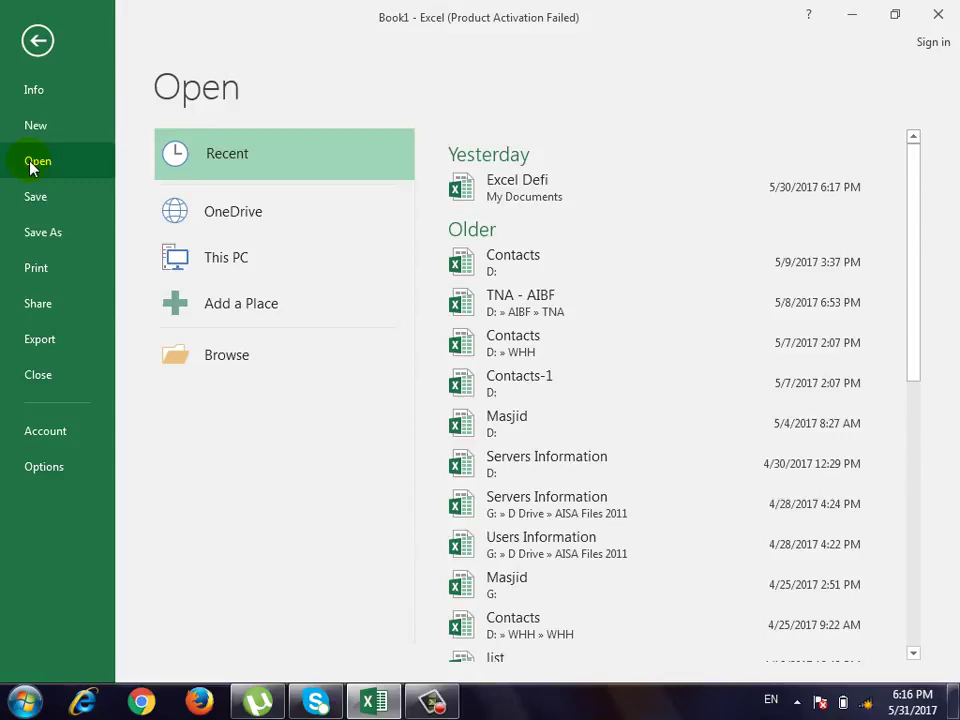
{"action": "left_click", "coordinate": [39, 207]}
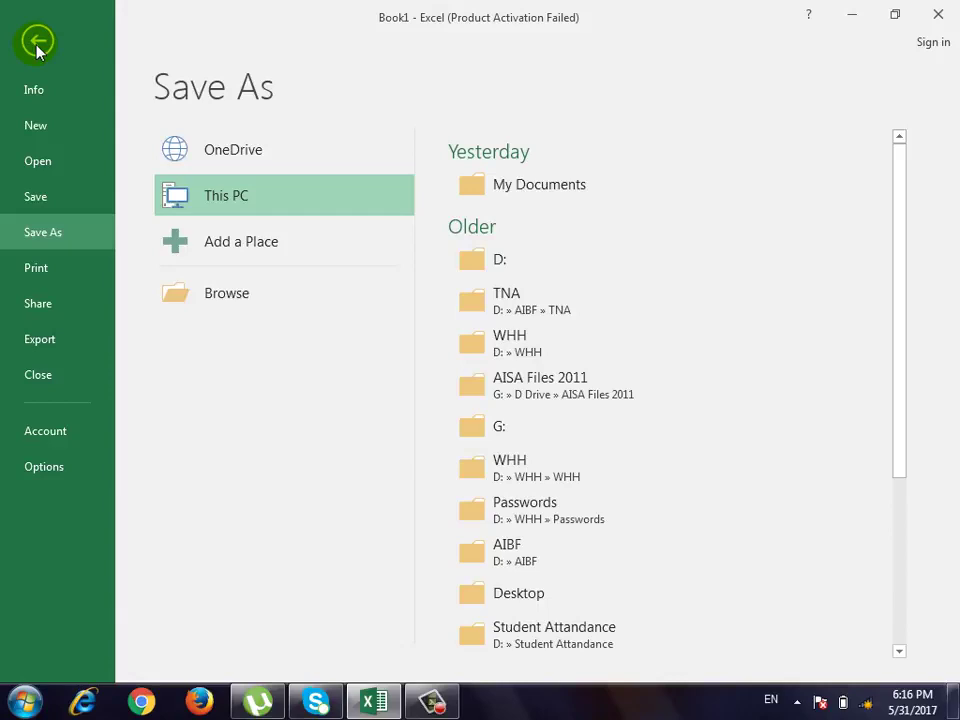
{"action": "left_click", "coordinate": [36, 44]}
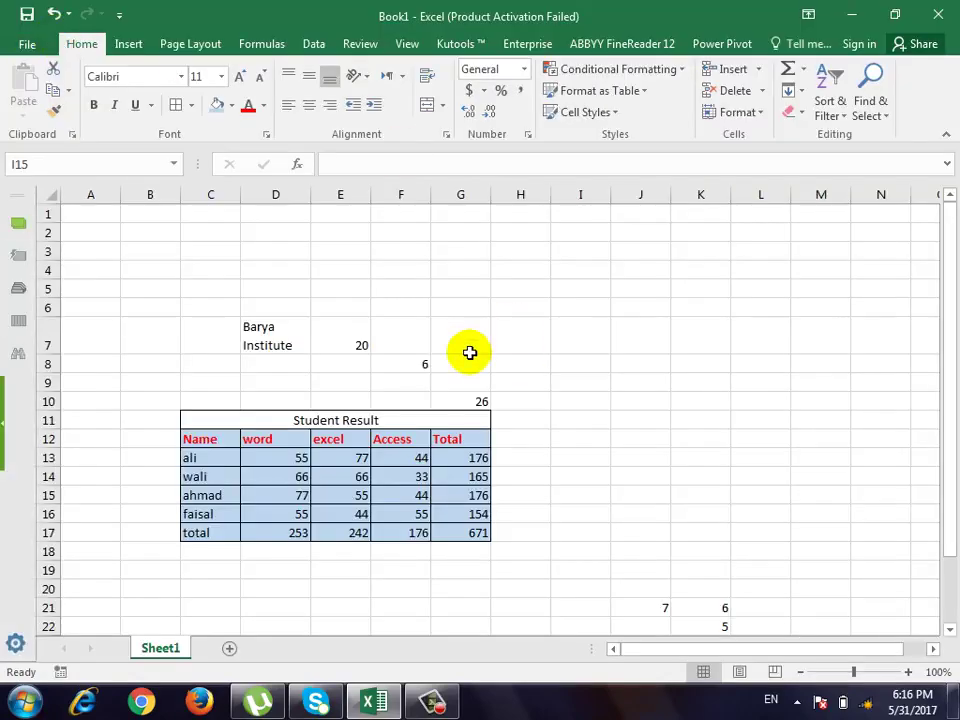
{"action": "left_click", "coordinate": [457, 347]}
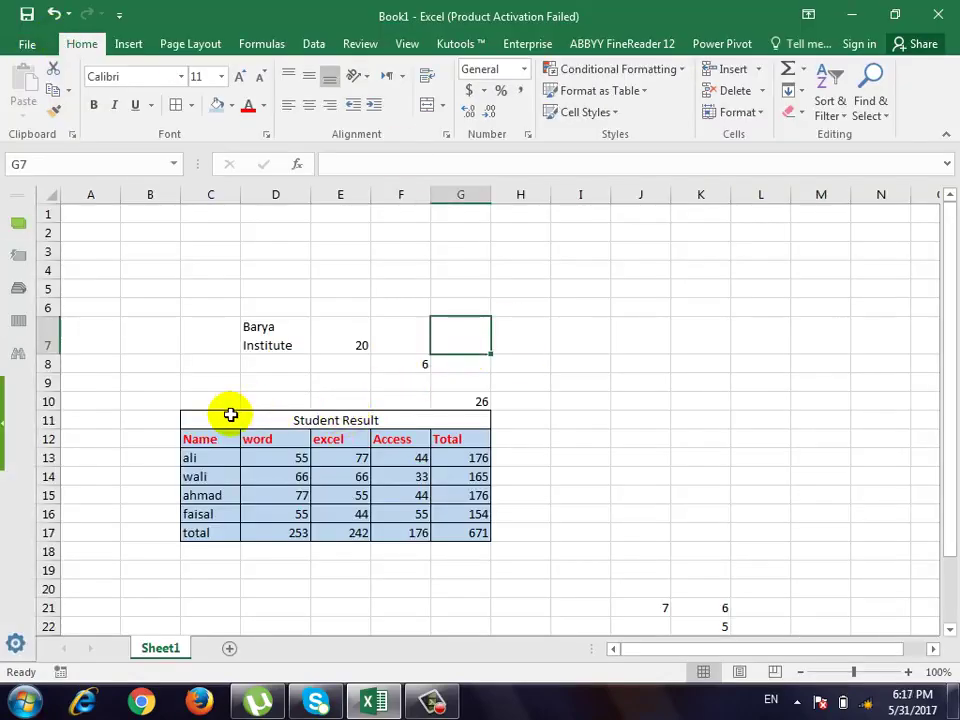
{"action": "left_click", "coordinate": [215, 382]}
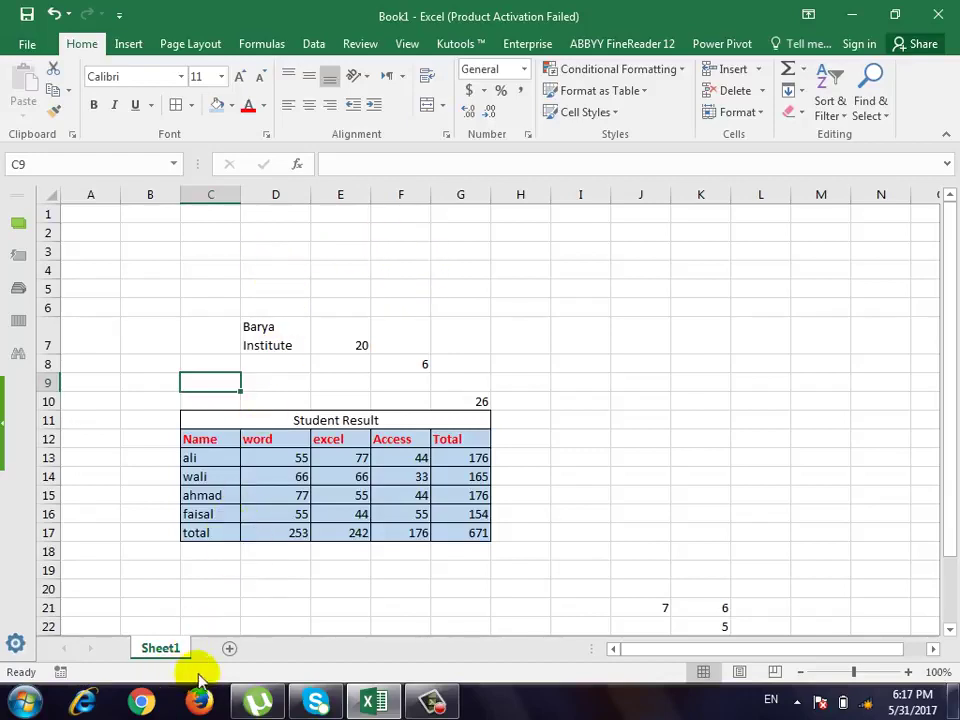
{"action": "left_click", "coordinate": [24, 44]}
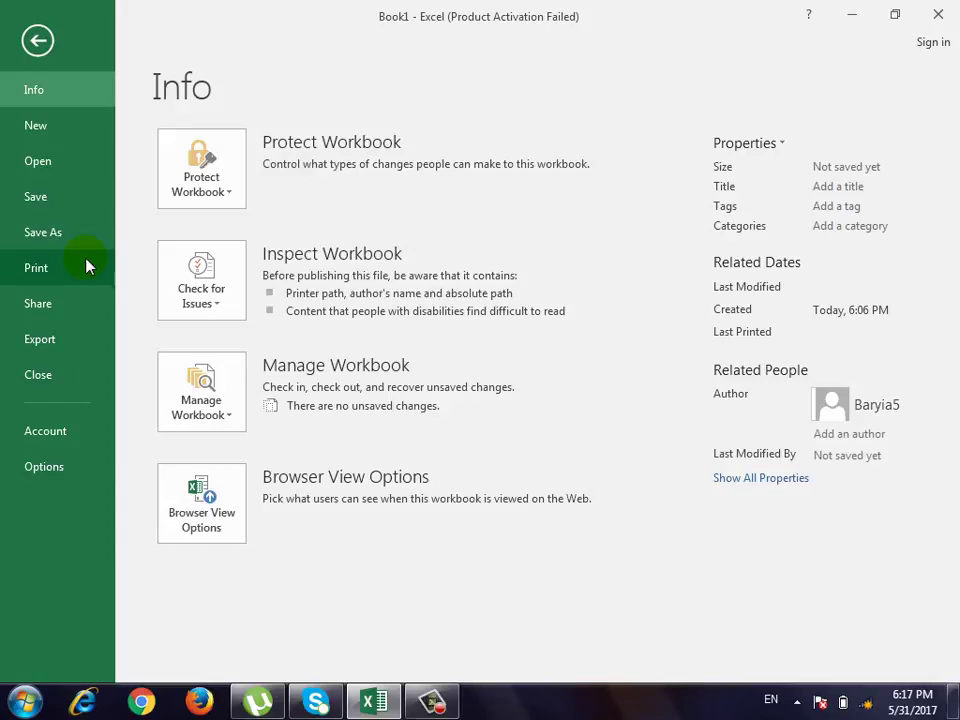
{"action": "left_click", "coordinate": [40, 41]}
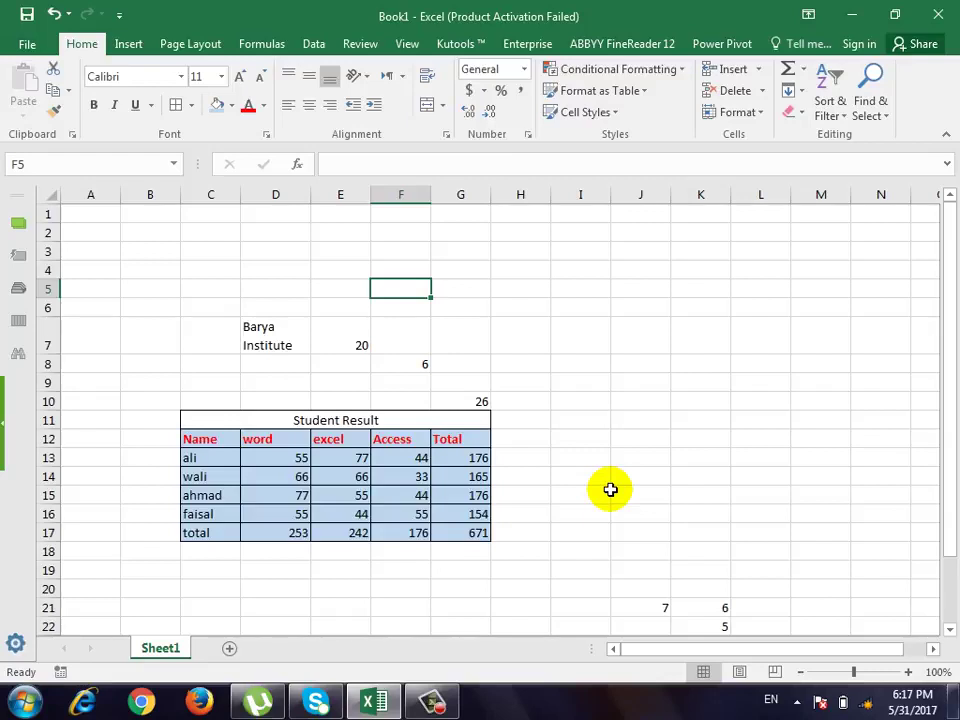
{"action": "left_click", "coordinate": [30, 45]}
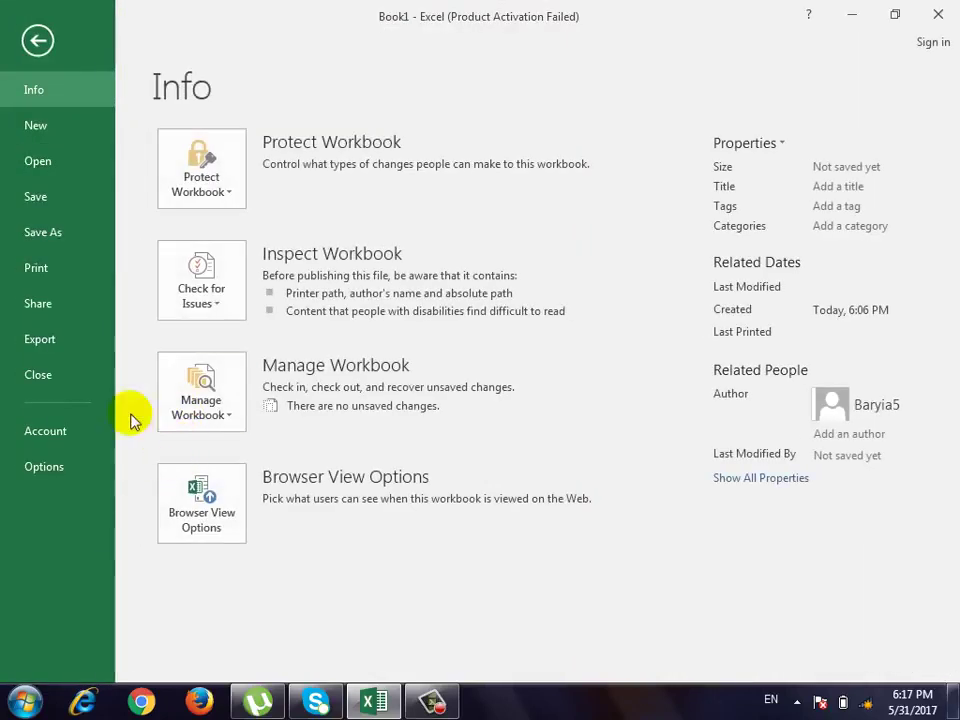
{"action": "left_click", "coordinate": [38, 268]}
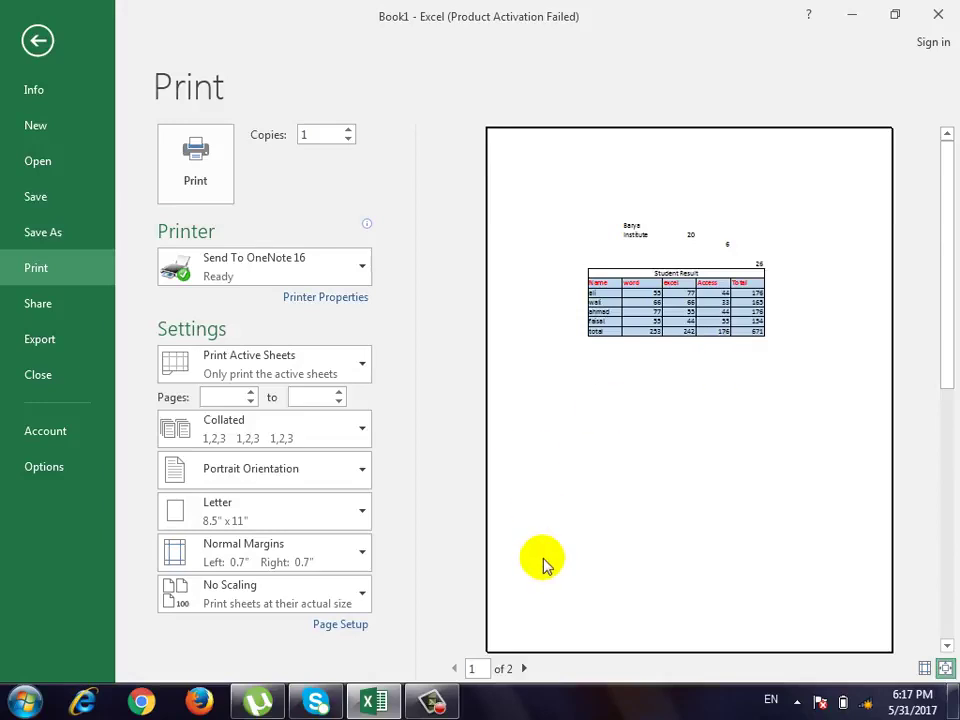
{"action": "left_click", "coordinate": [523, 668]}
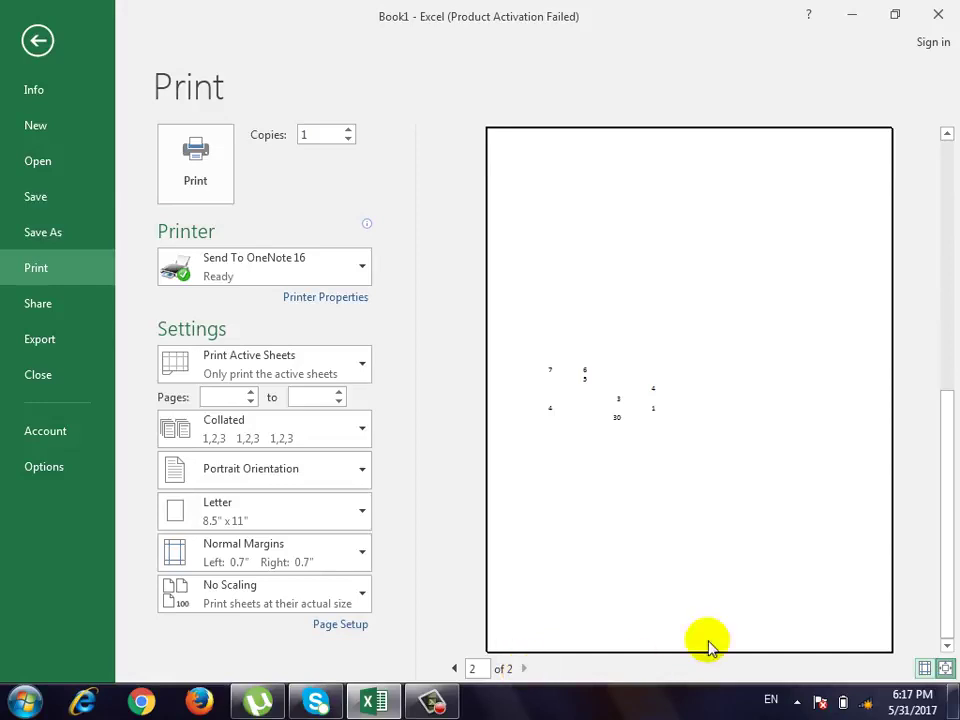
{"action": "left_click", "coordinate": [455, 668]}
{"action": "left_click", "coordinate": [40, 41]}
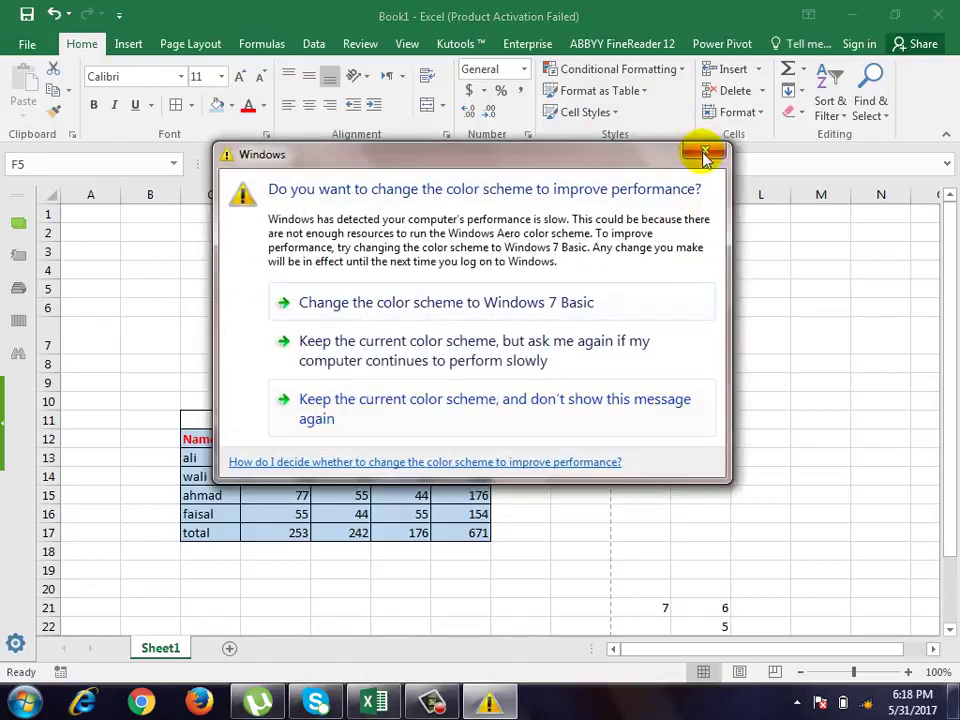
Close the Windows colour-scheme prompt and scroll down and back up through the sheet.
{"action": "left_click", "coordinate": [703, 155]}
{"action": "scroll", "coordinate": [672, 416], "scroll_direction": "down", "scroll_amount": 2}
{"action": "scroll", "coordinate": [672, 416], "scroll_direction": "down", "scroll_amount": 3}
{"action": "scroll", "coordinate": [672, 416], "scroll_direction": "down", "scroll_amount": 2}
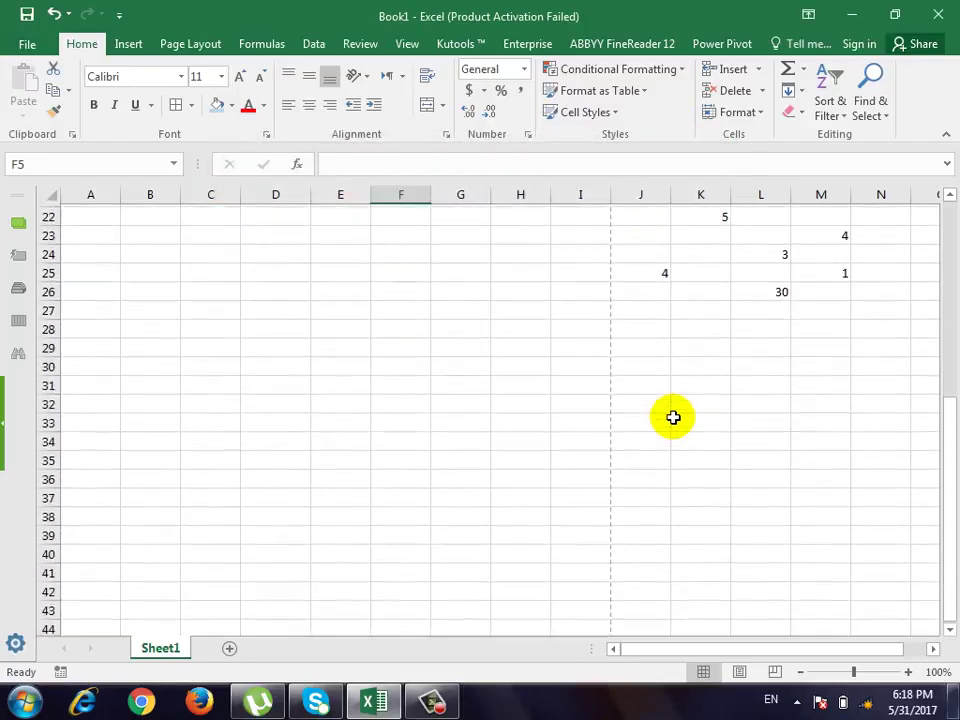
{"action": "scroll", "coordinate": [673, 417], "scroll_direction": "down", "scroll_amount": 1}
{"action": "scroll", "coordinate": [673, 417], "scroll_direction": "down", "scroll_amount": 1}
{"action": "scroll", "coordinate": [672, 425], "scroll_direction": "down", "scroll_amount": 3}
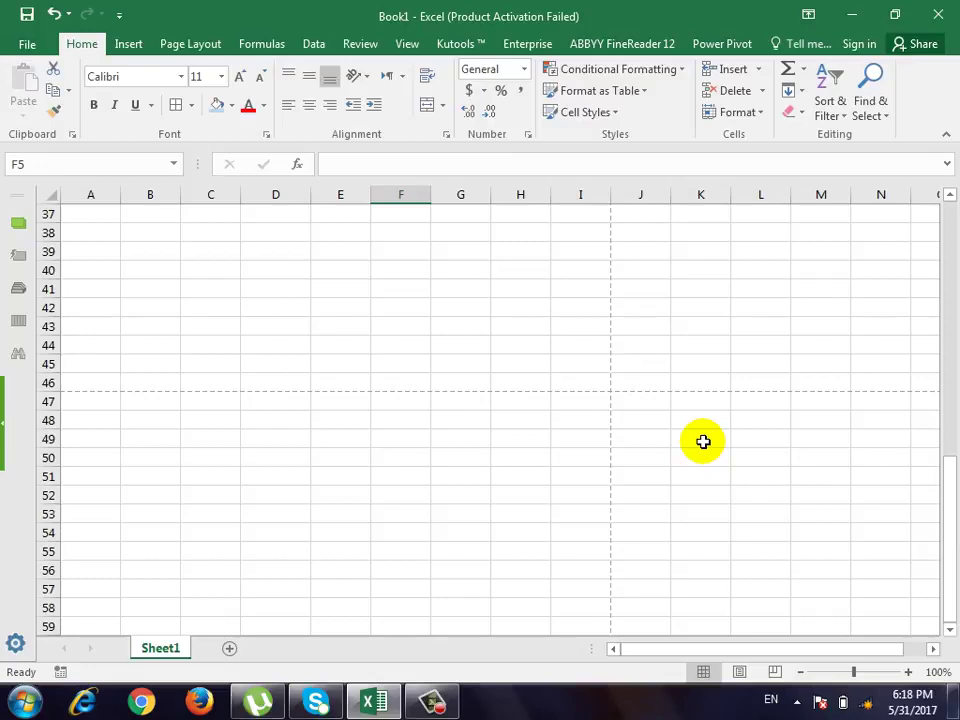
{"action": "scroll", "coordinate": [720, 450], "scroll_direction": "down", "scroll_amount": 6}
{"action": "scroll", "coordinate": [736, 465], "scroll_direction": "down", "scroll_amount": 5}
{"action": "scroll", "coordinate": [736, 461], "scroll_direction": "down", "scroll_amount": 7}
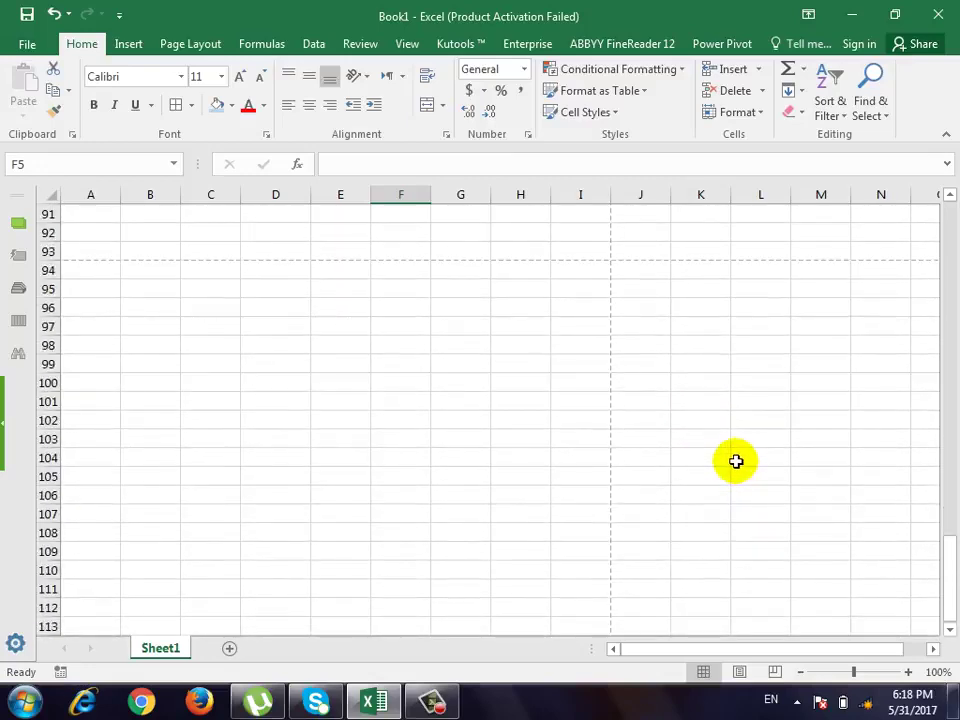
{"action": "scroll", "coordinate": [736, 461], "scroll_direction": "down", "scroll_amount": 3}
{"action": "scroll", "coordinate": [736, 461], "scroll_direction": "up", "scroll_amount": 1}
{"action": "scroll", "coordinate": [736, 461], "scroll_direction": "up", "scroll_amount": 18}
{"action": "scroll", "coordinate": [736, 461], "scroll_direction": "up", "scroll_amount": 9}
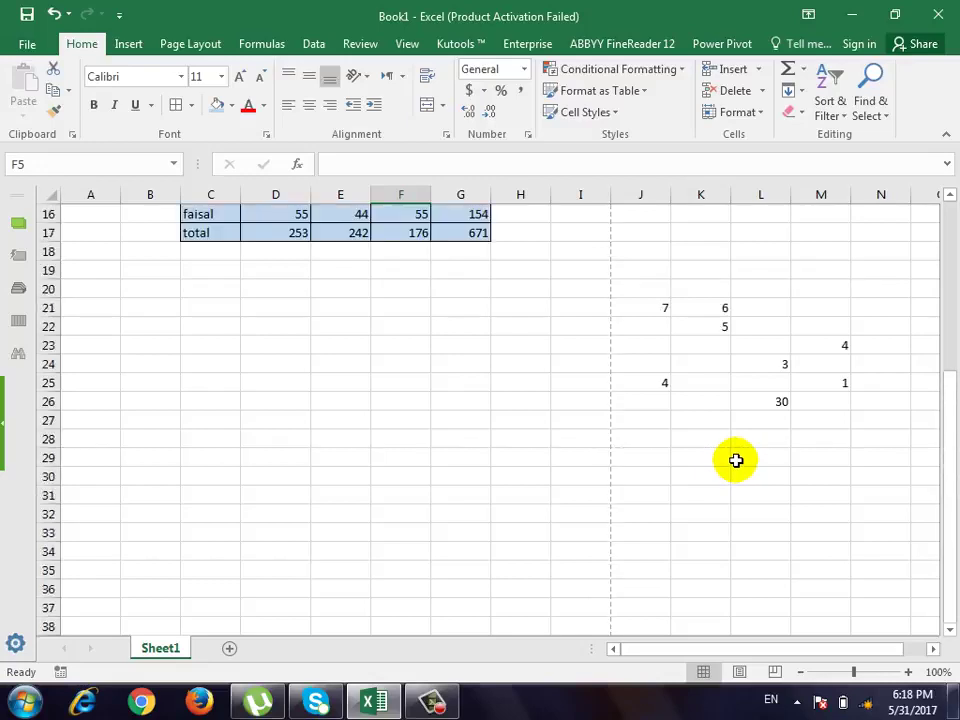
{"action": "scroll", "coordinate": [736, 461], "scroll_direction": "up", "scroll_amount": 5}
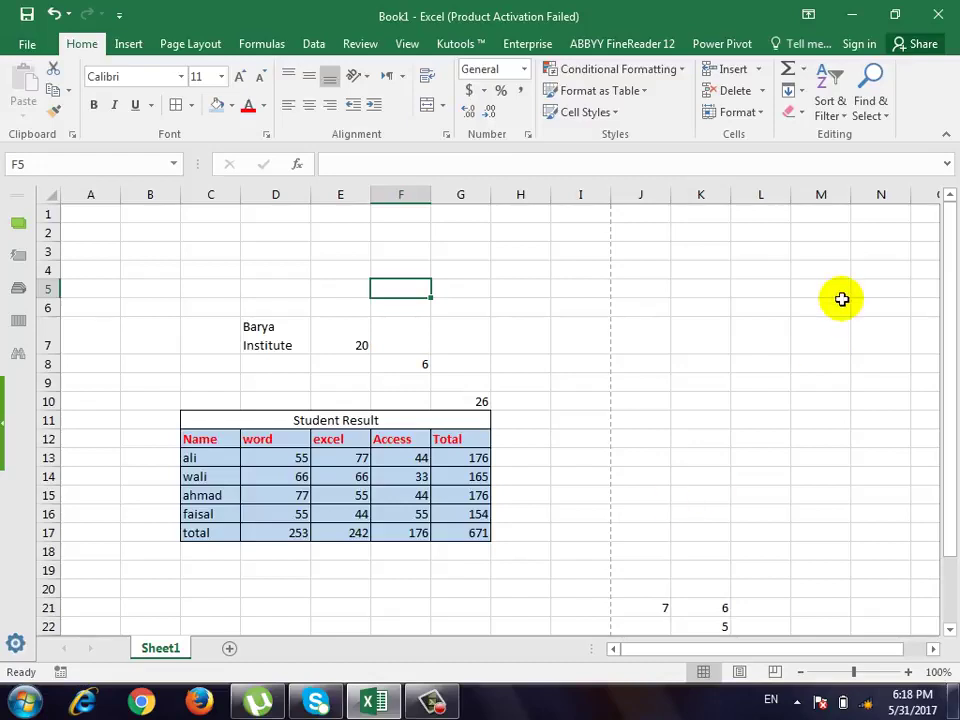
Open File > Print and look through the printer list and the copies box.
{"action": "left_click", "coordinate": [27, 47]}
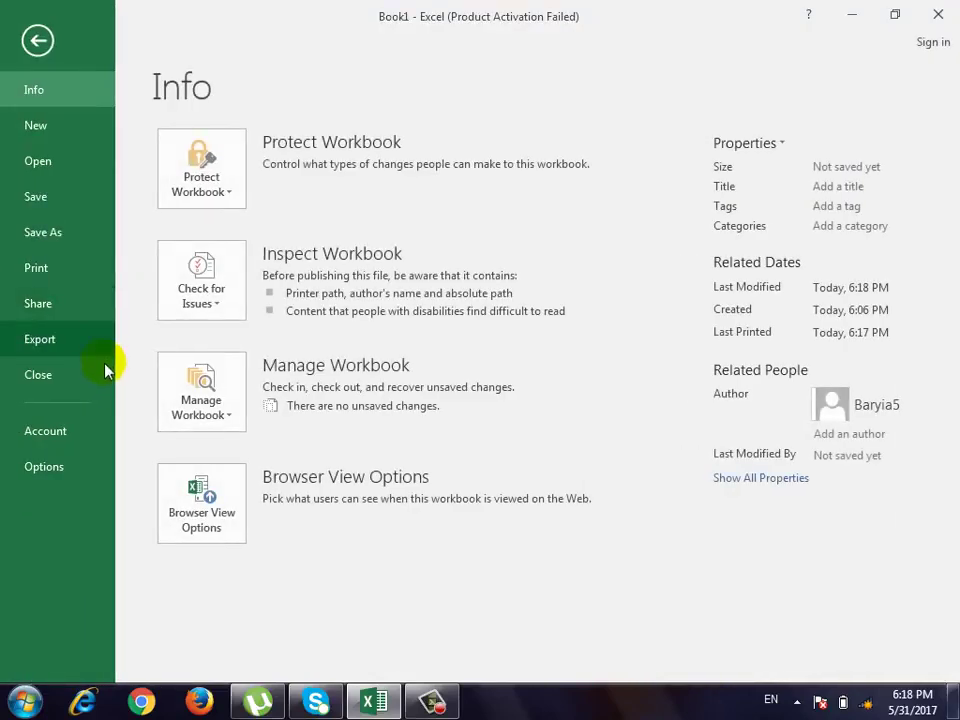
{"action": "left_click", "coordinate": [69, 267]}
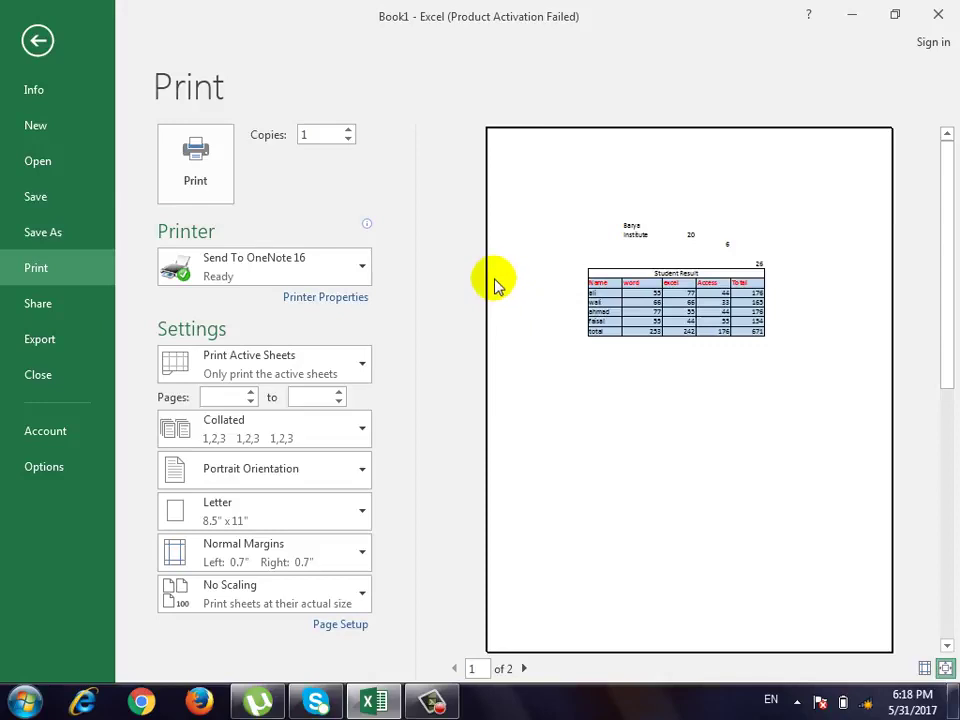
{"action": "left_click", "coordinate": [340, 280]}
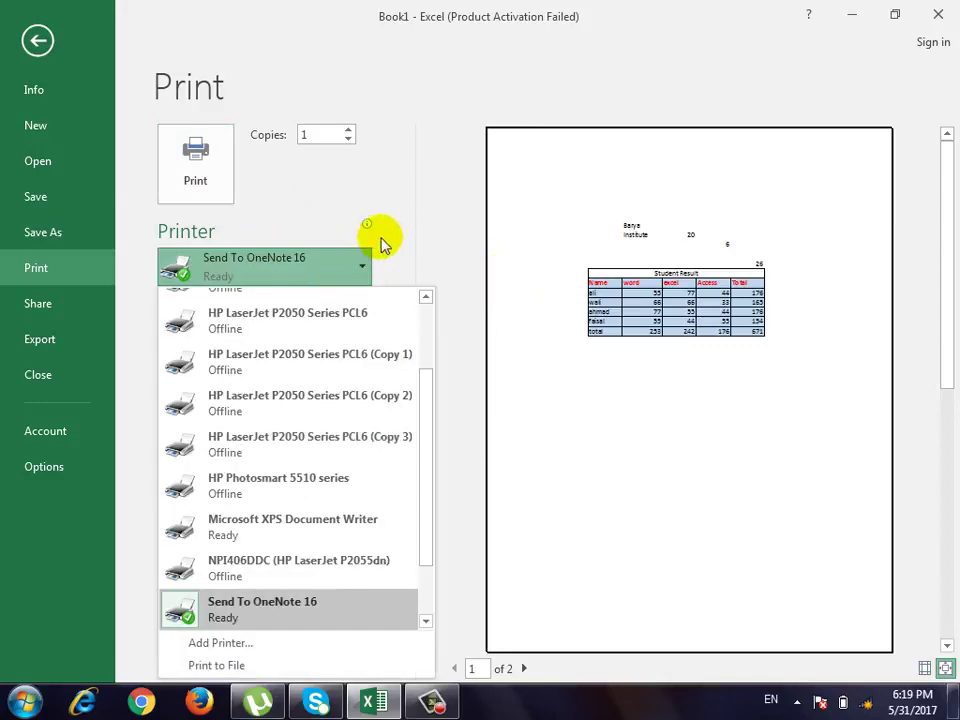
{"action": "left_click", "coordinate": [402, 230]}
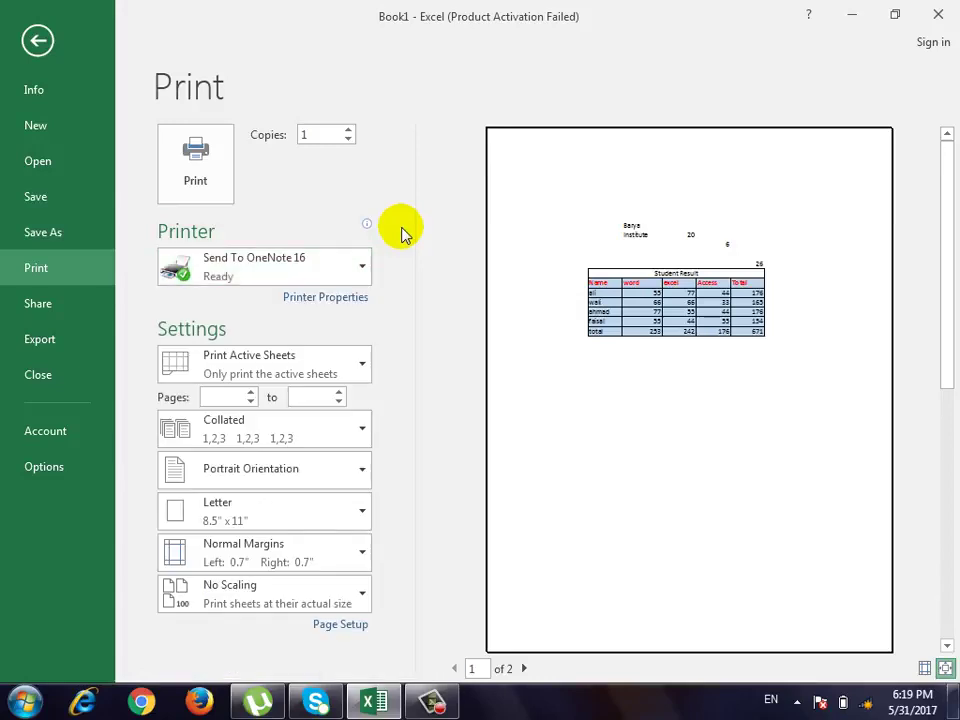
{"action": "left_click", "coordinate": [332, 268]}
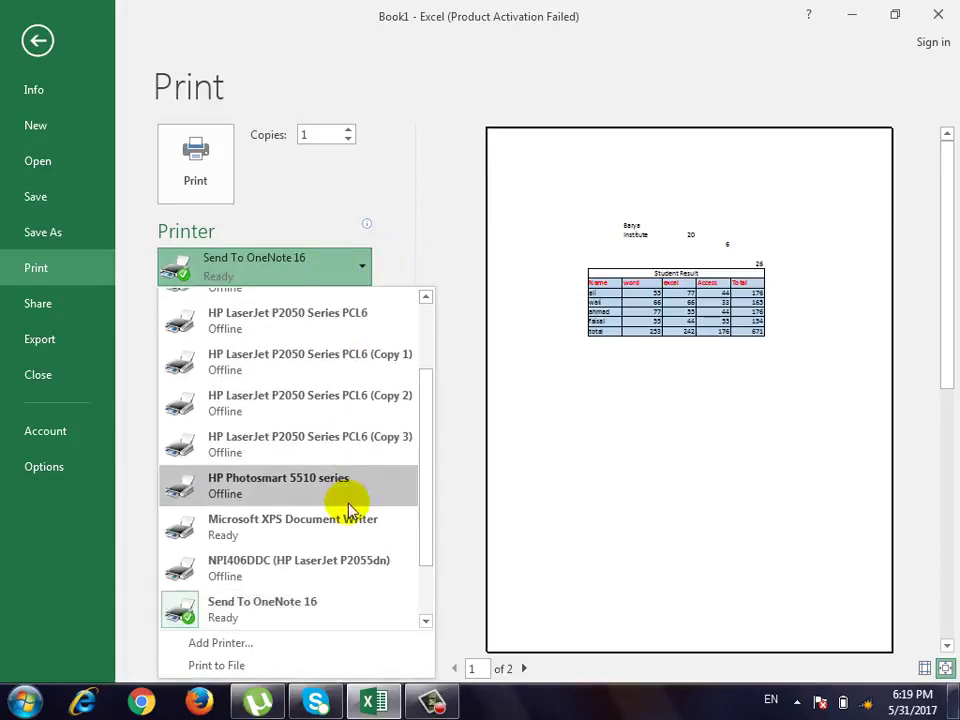
{"action": "left_click", "coordinate": [416, 197]}
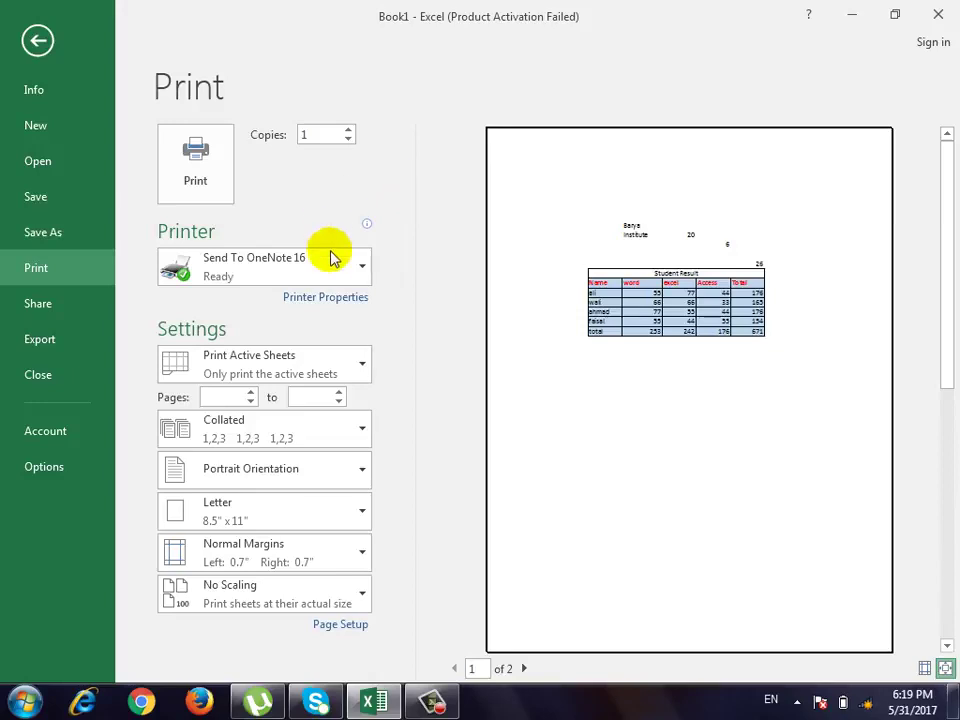
{"action": "double_click", "coordinate": [322, 133]}
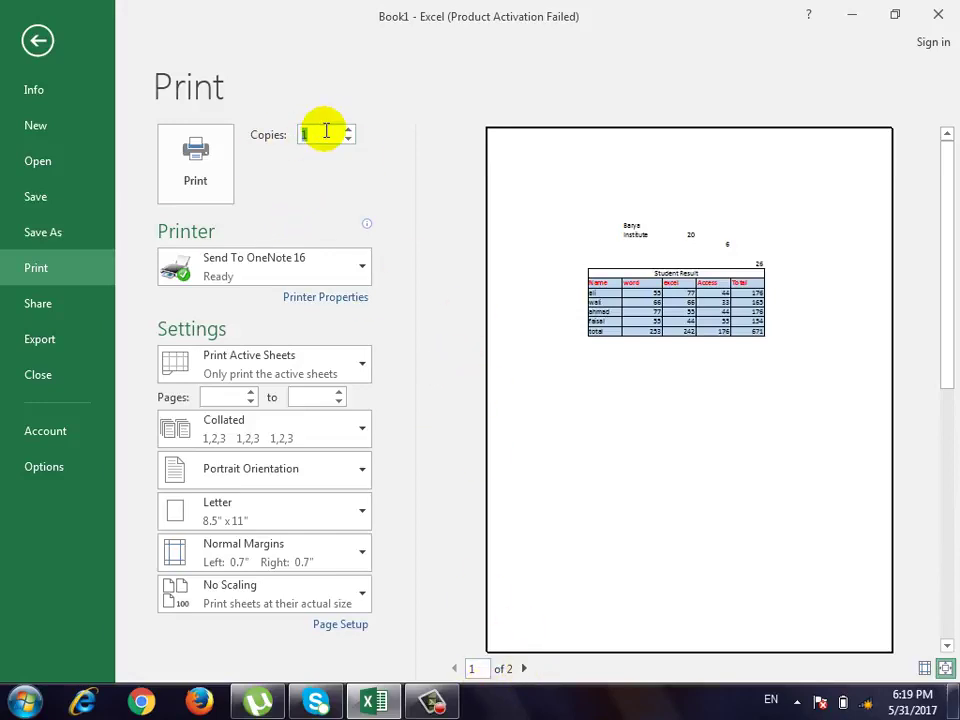
Check the print-area choices, dismiss the colour-scheme prompt, and return to the worksheet.
{"action": "left_click", "coordinate": [368, 364]}
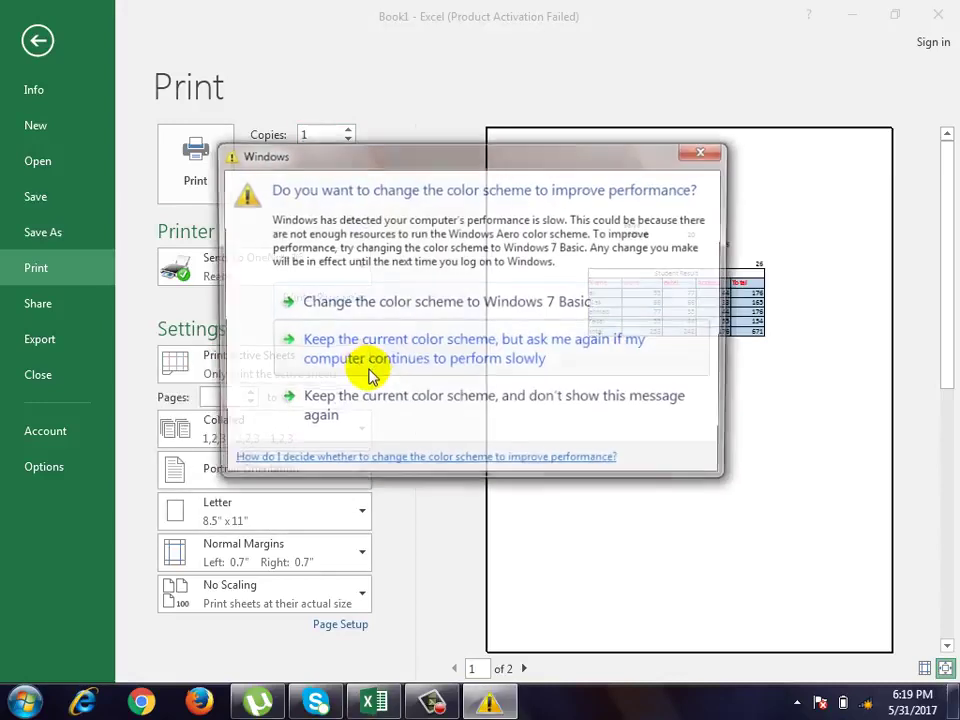
{"action": "left_click", "coordinate": [707, 152]}
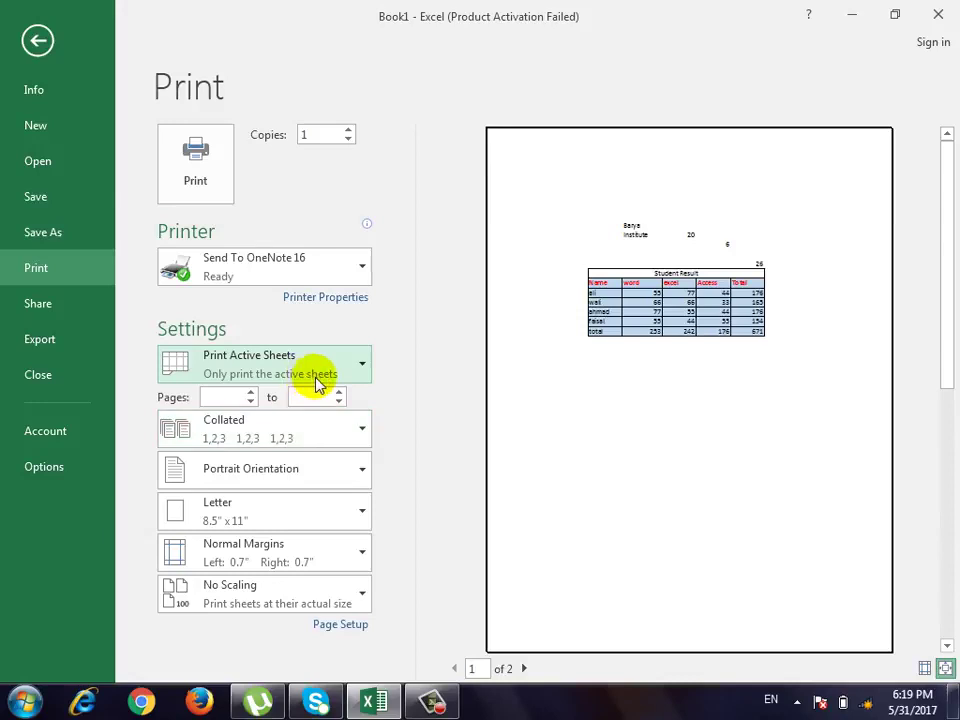
{"action": "left_click", "coordinate": [314, 378]}
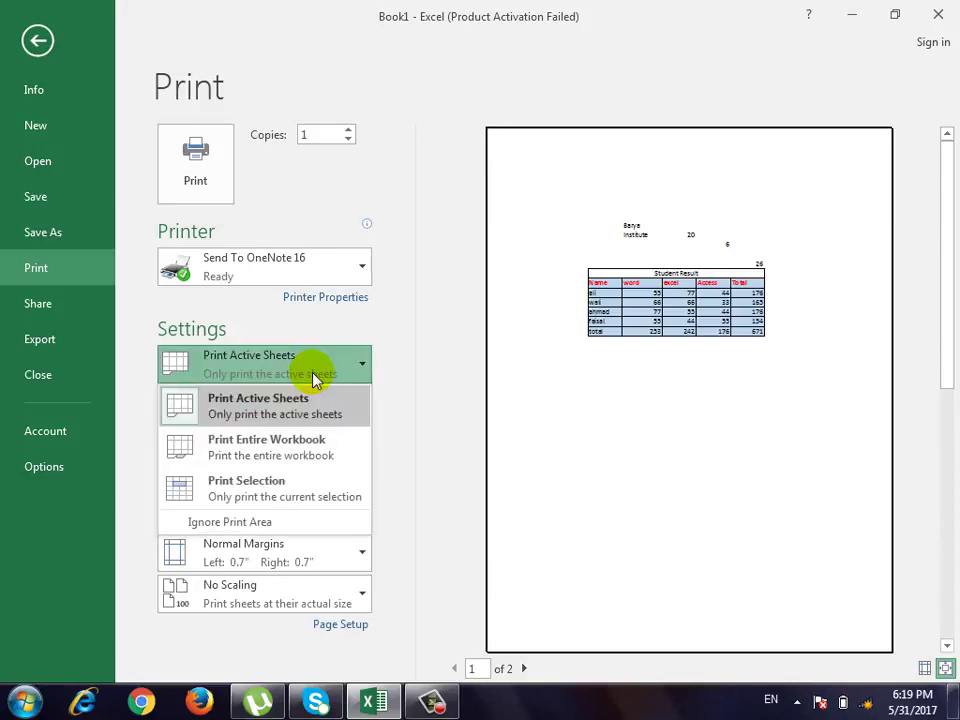
{"action": "left_click", "coordinate": [38, 40]}
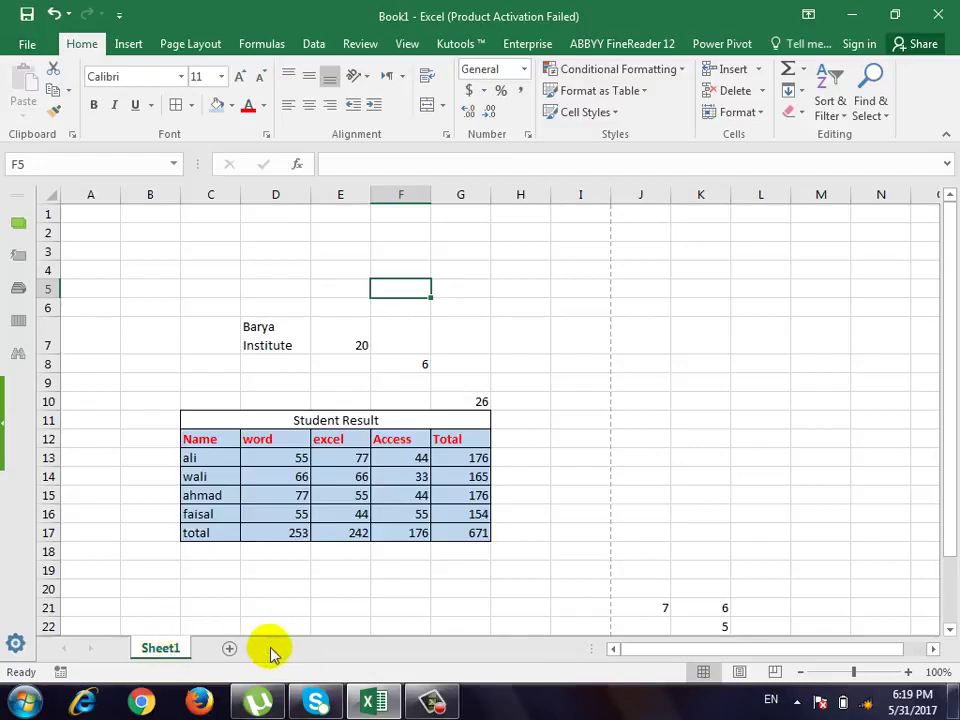
Add two new worksheets, Sheet2 and Sheet3, and type 'dfsdf' into Sheet2.
{"action": "left_click", "coordinate": [232, 650]}
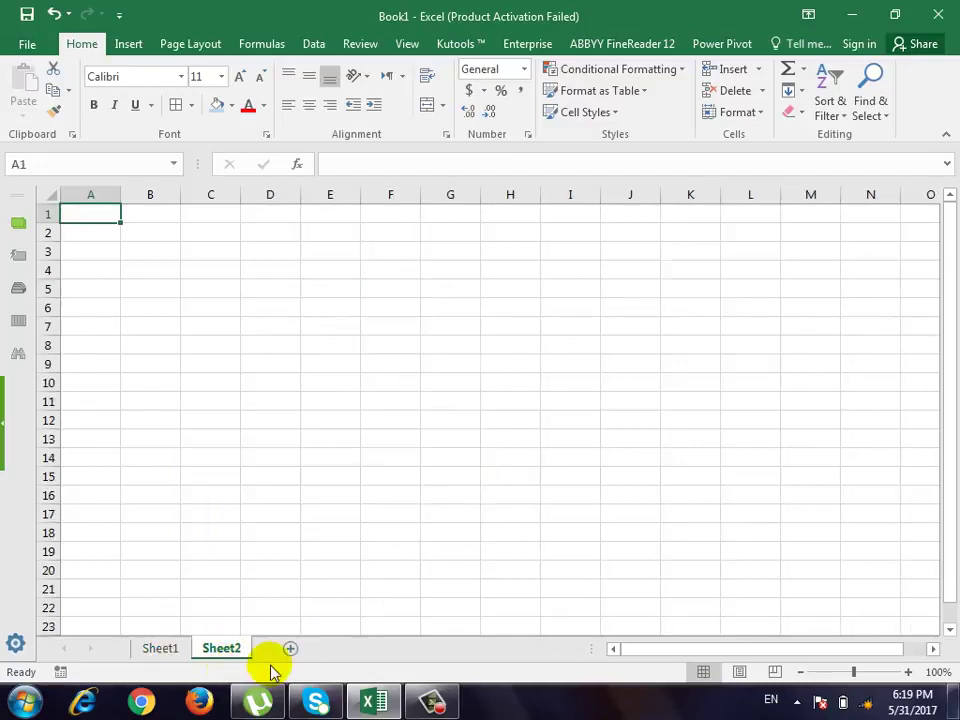
{"action": "left_click", "coordinate": [289, 650]}
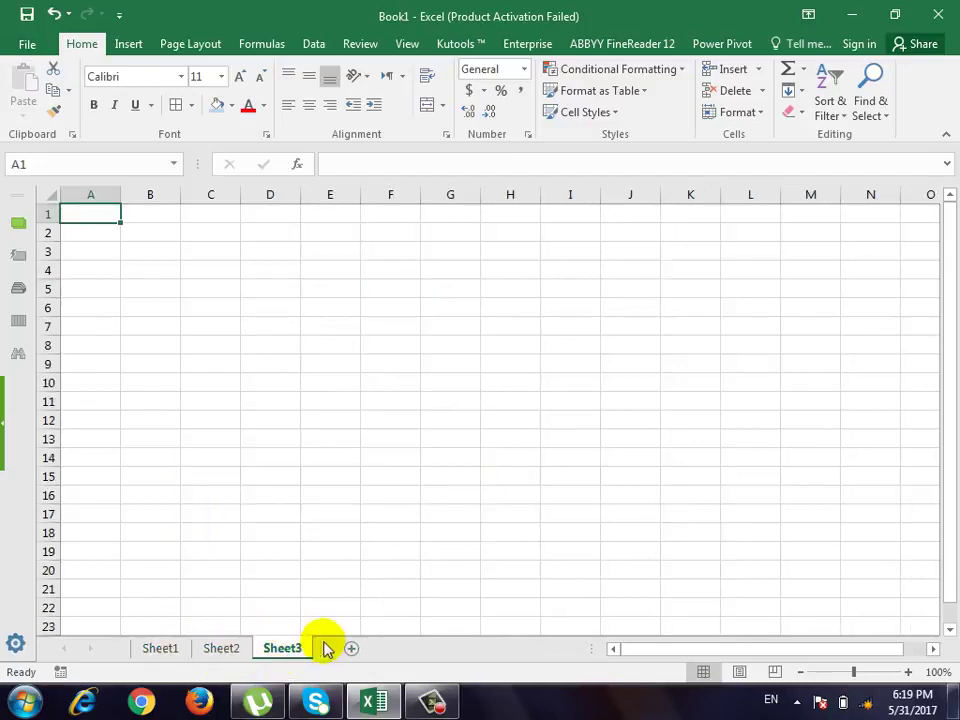
{"action": "left_click", "coordinate": [236, 652]}
{"action": "type", "text": "dfsdf"}
{"action": "left_click", "coordinate": [439, 443]}
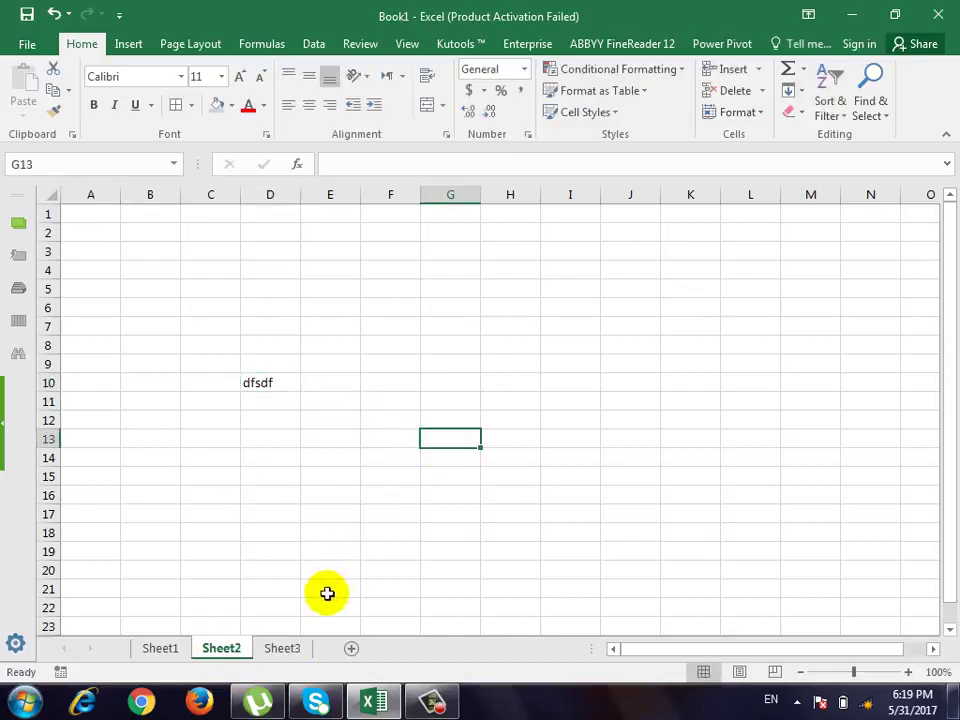
Enter 'sdf' on Sheet3, then return to Sheet1's Student Result table.
{"action": "key", "text": "ctrl+Page_Down"}
{"action": "left_click", "coordinate": [350, 460]}
{"action": "type", "text": "sdf"}
{"action": "left_click", "coordinate": [422, 381]}
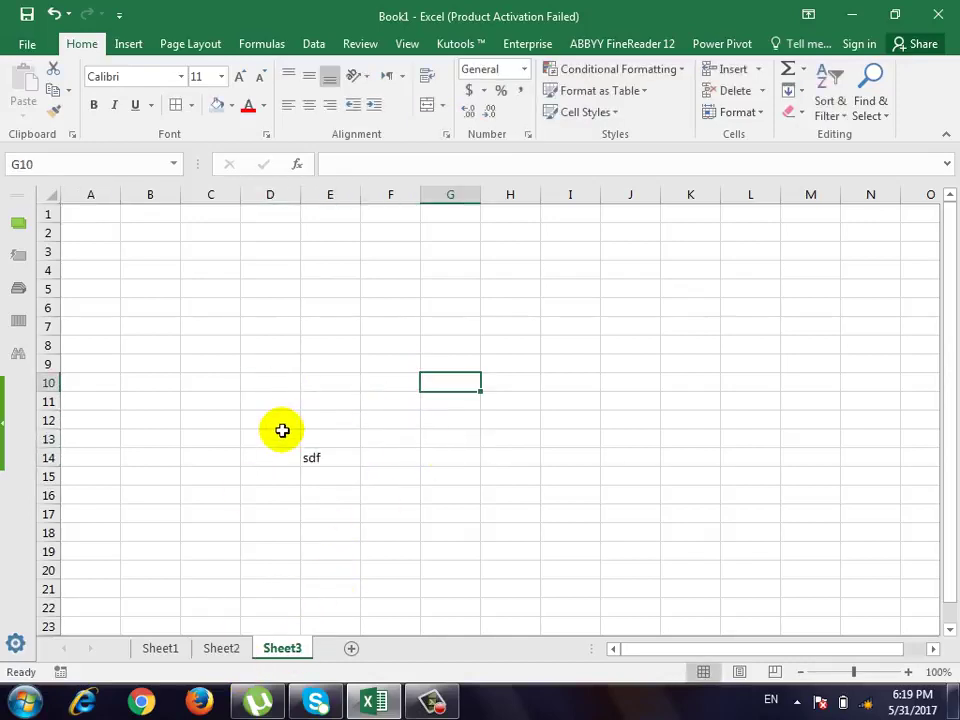
{"action": "left_click", "coordinate": [165, 649]}
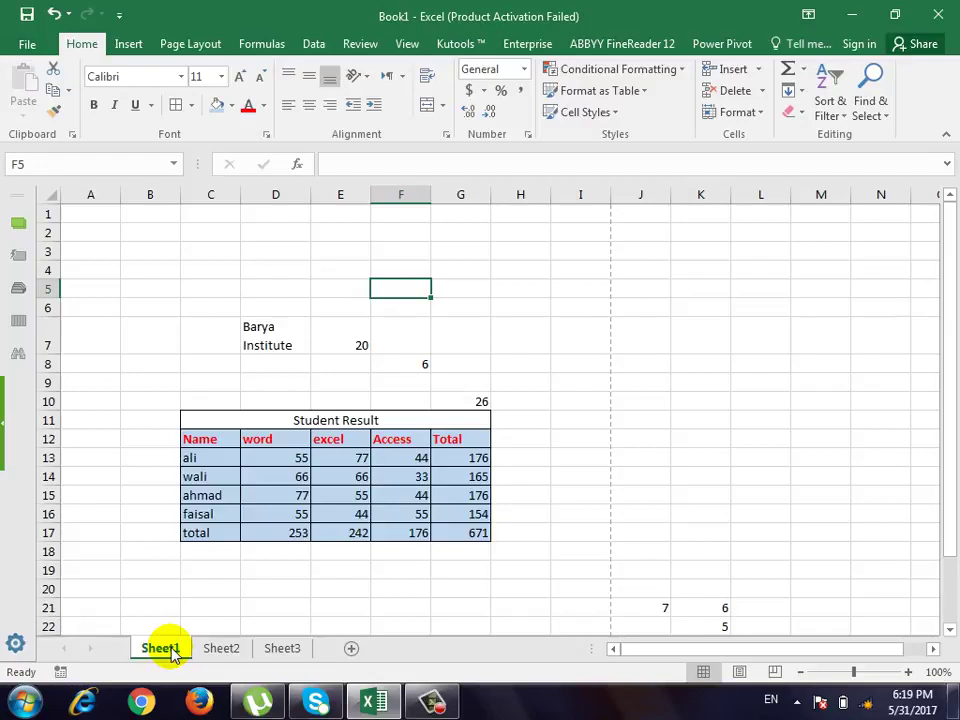
{"action": "left_click", "coordinate": [25, 44]}
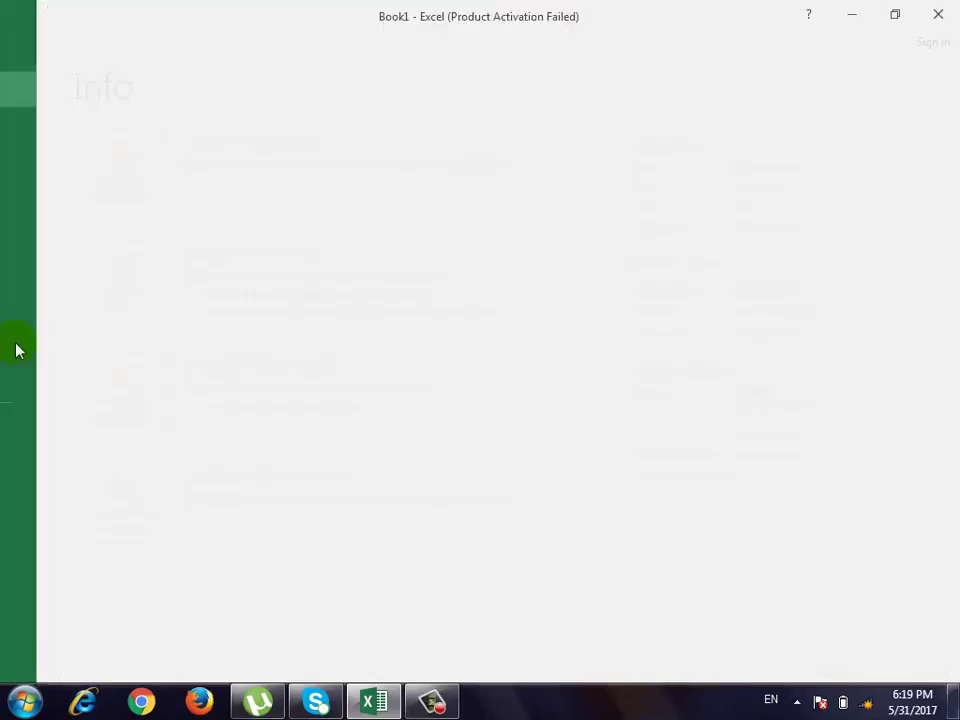
{"action": "left_click", "coordinate": [40, 268]}
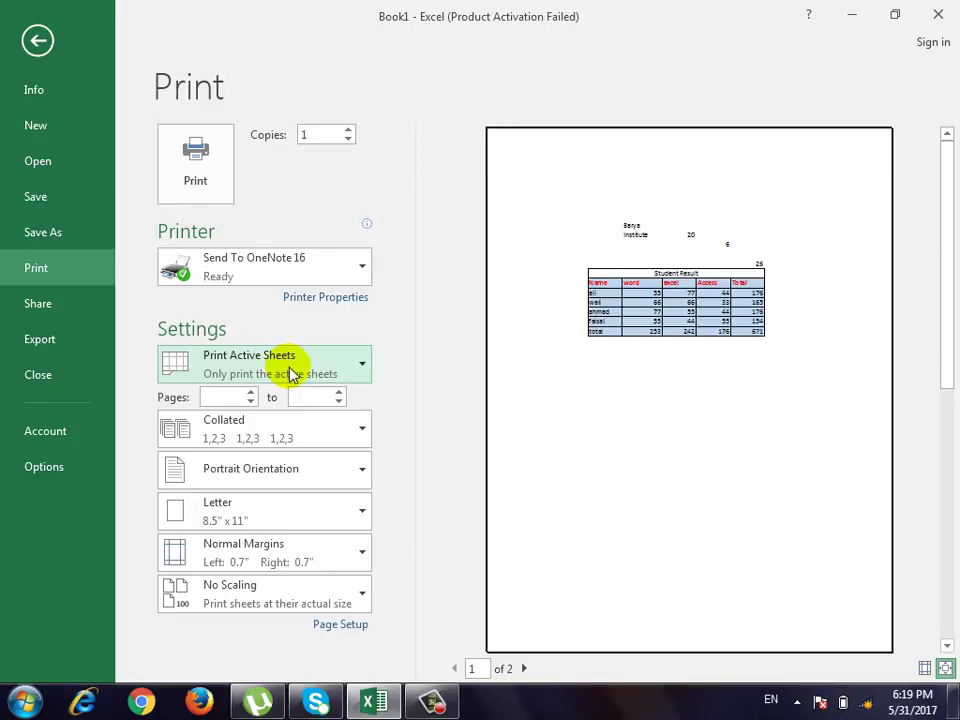
{"action": "left_click", "coordinate": [290, 373]}
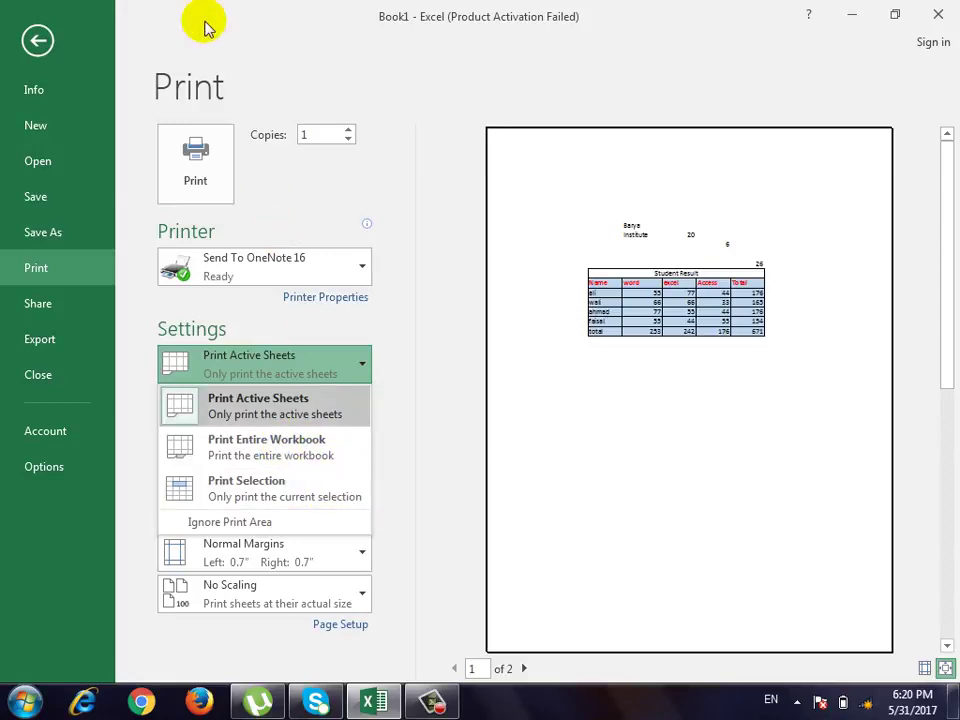
{"action": "left_click", "coordinate": [40, 38]}
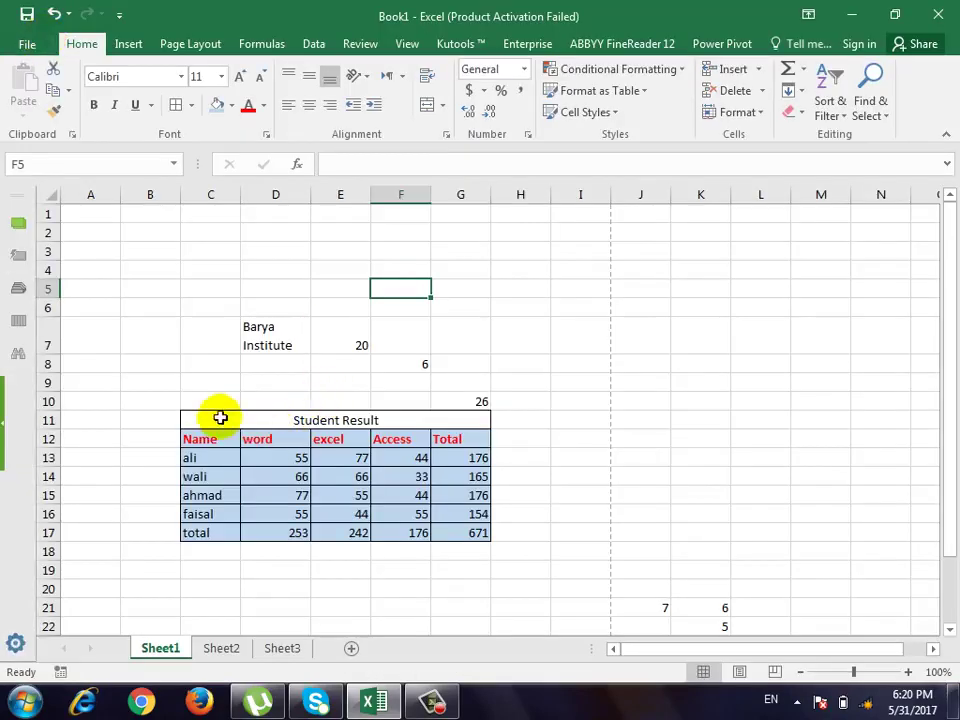
{"action": "left_click_drag", "start_coordinate": [219, 418], "coordinate": [354, 541]}
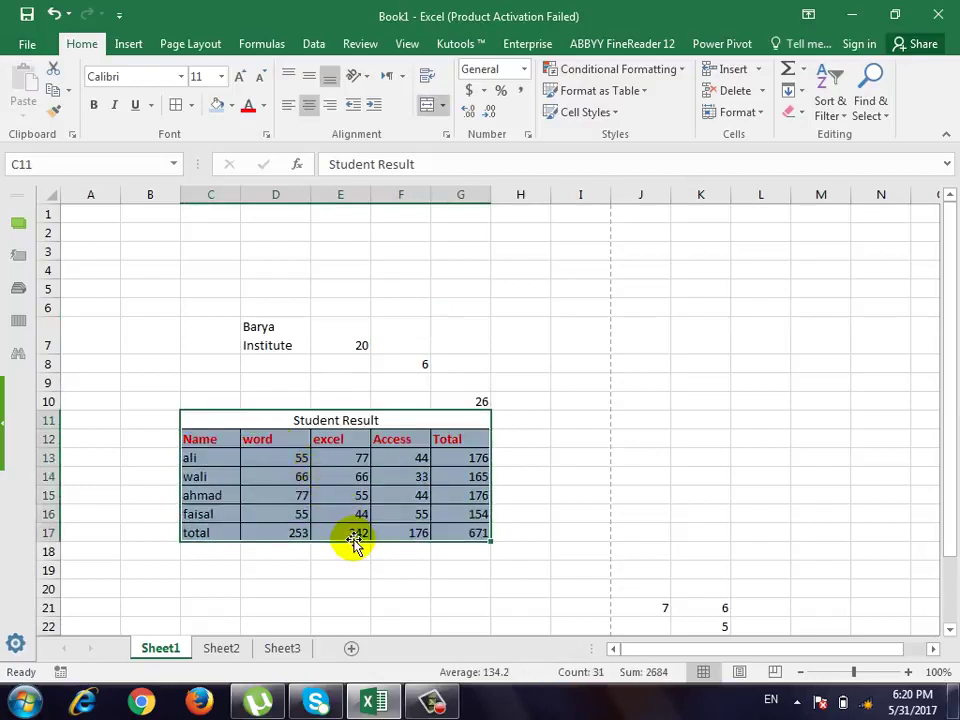
{"action": "key", "text": "ctrl+p"}
{"action": "left_click", "coordinate": [257, 375]}
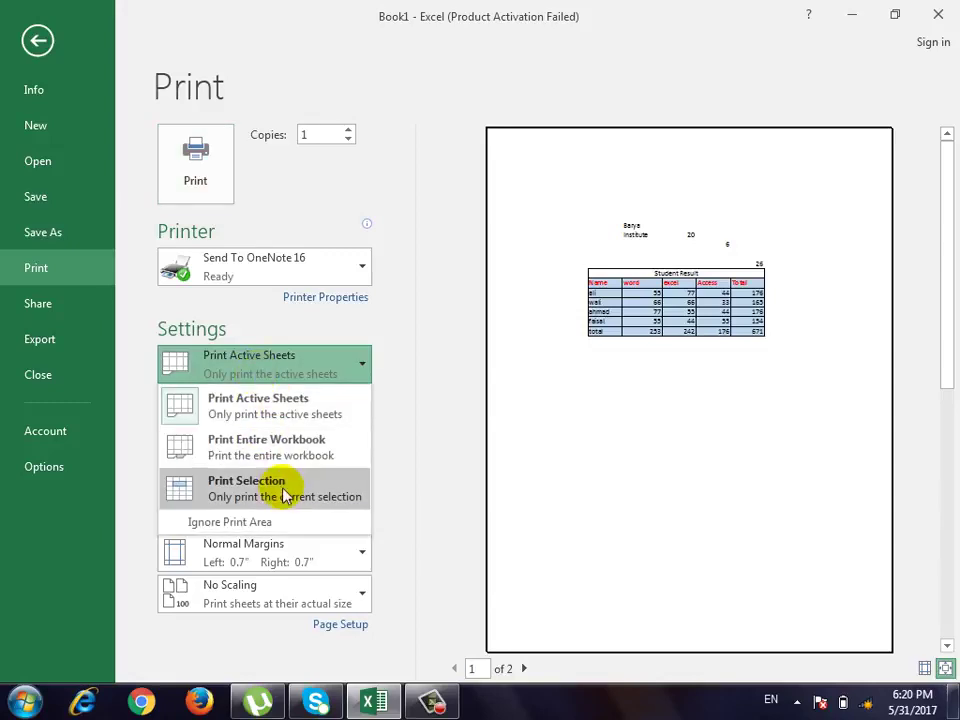
{"action": "left_click", "coordinate": [446, 377]}
{"action": "left_click", "coordinate": [214, 397]}
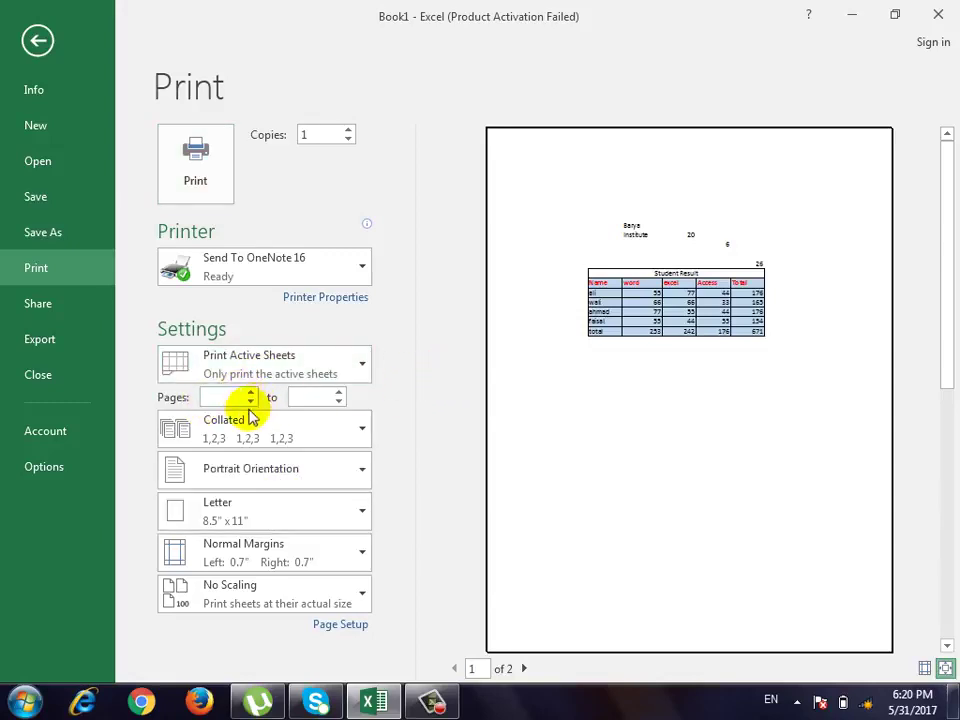
{"action": "left_click", "coordinate": [37, 40]}
{"action": "left_click", "coordinate": [521, 480]}
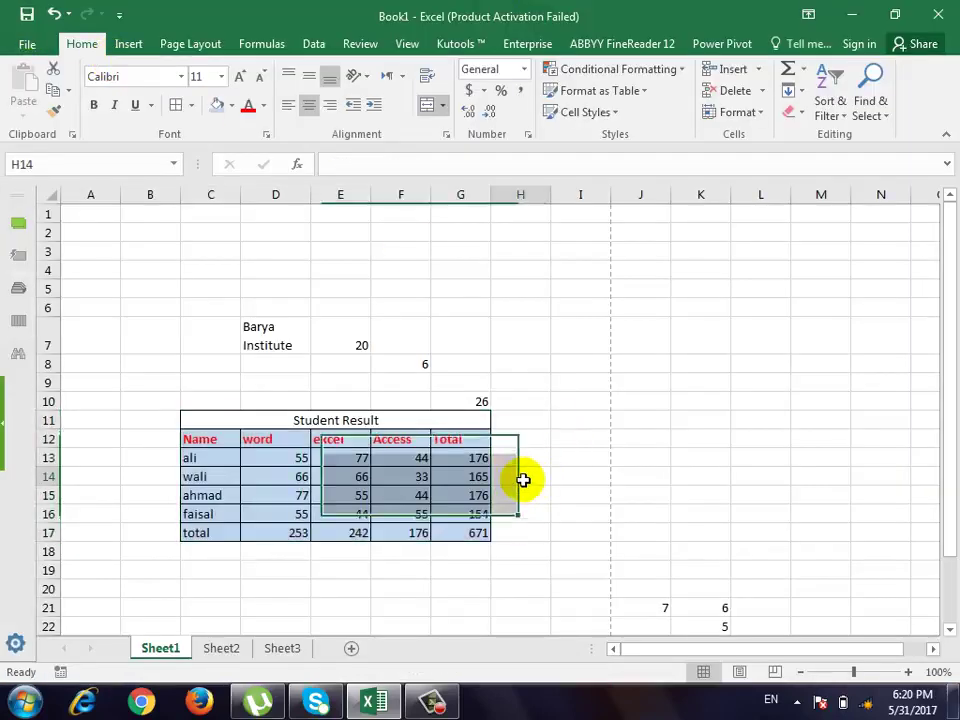
{"action": "scroll", "coordinate": [543, 480], "scroll_direction": "down", "scroll_amount": 3}
{"action": "left_click", "coordinate": [540, 421]}
Enter 'dtr' in E50 and 'dfg' in K52 below the table, then open the print preview.
{"action": "left_click", "coordinate": [737, 350]}
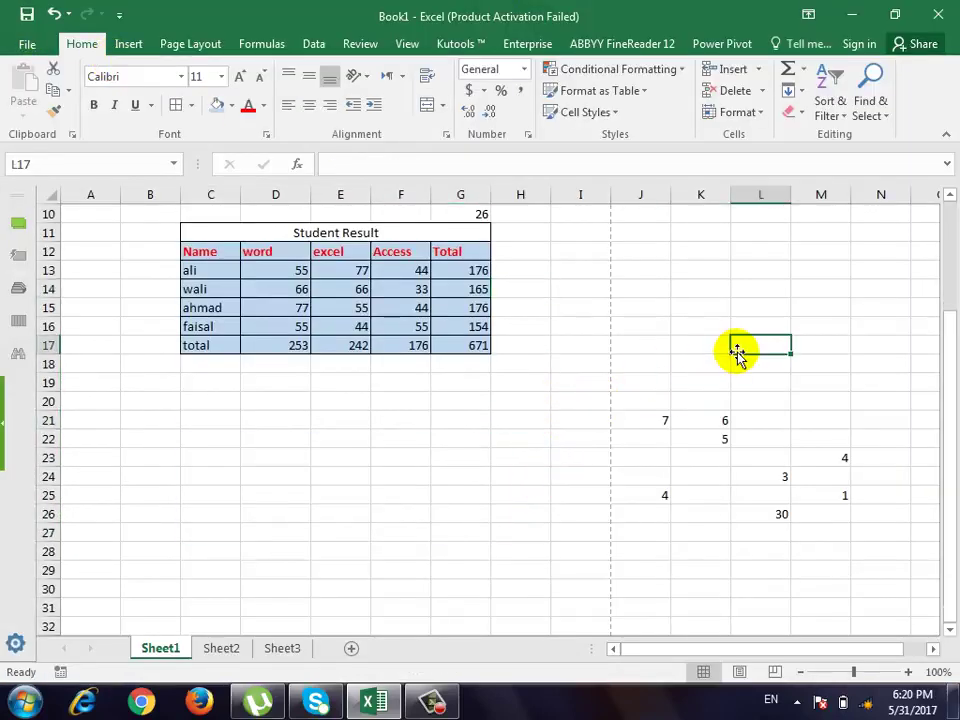
{"action": "scroll", "coordinate": [525, 459], "scroll_direction": "down", "scroll_amount": 4}
{"action": "scroll", "coordinate": [364, 516], "scroll_direction": "down", "scroll_amount": 2}
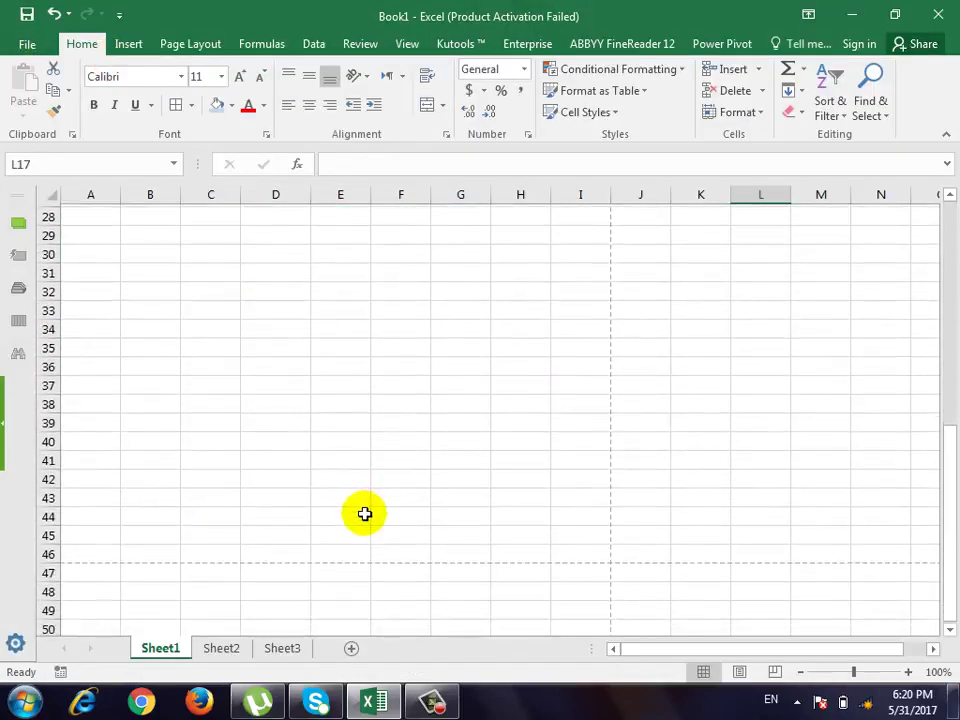
{"action": "scroll", "coordinate": [350, 490], "scroll_direction": "down", "scroll_amount": 3}
{"action": "left_click", "coordinate": [336, 457]}
{"action": "type", "text": "dtr"}
{"action": "left_click", "coordinate": [700, 495]}
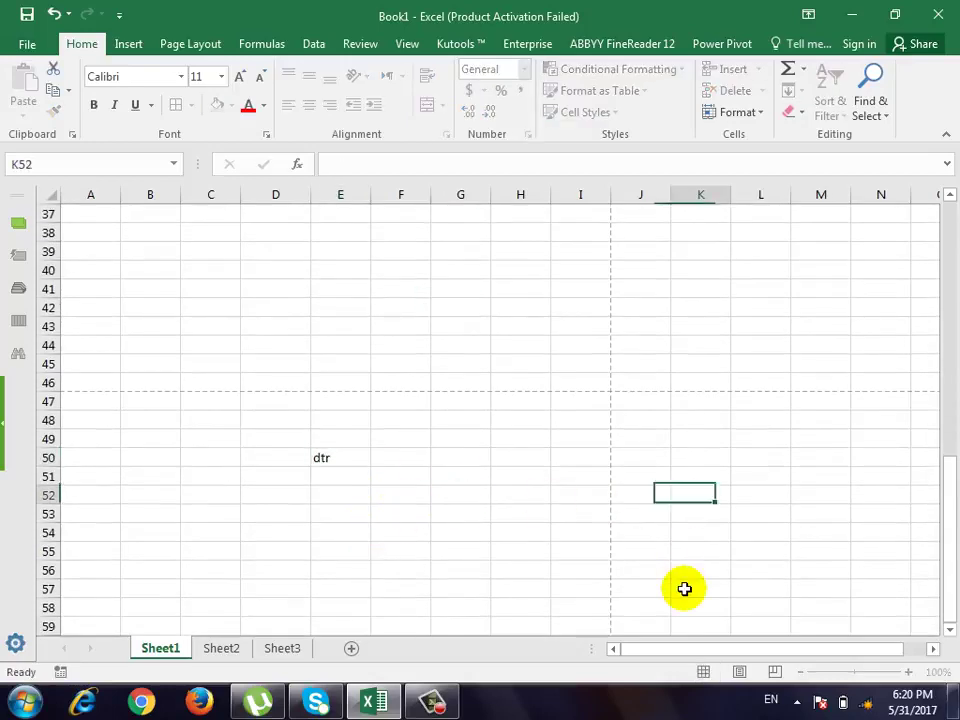
{"action": "type", "text": "dfg"}
{"action": "left_click", "coordinate": [747, 450]}
{"action": "key", "text": "ctrl+p"}
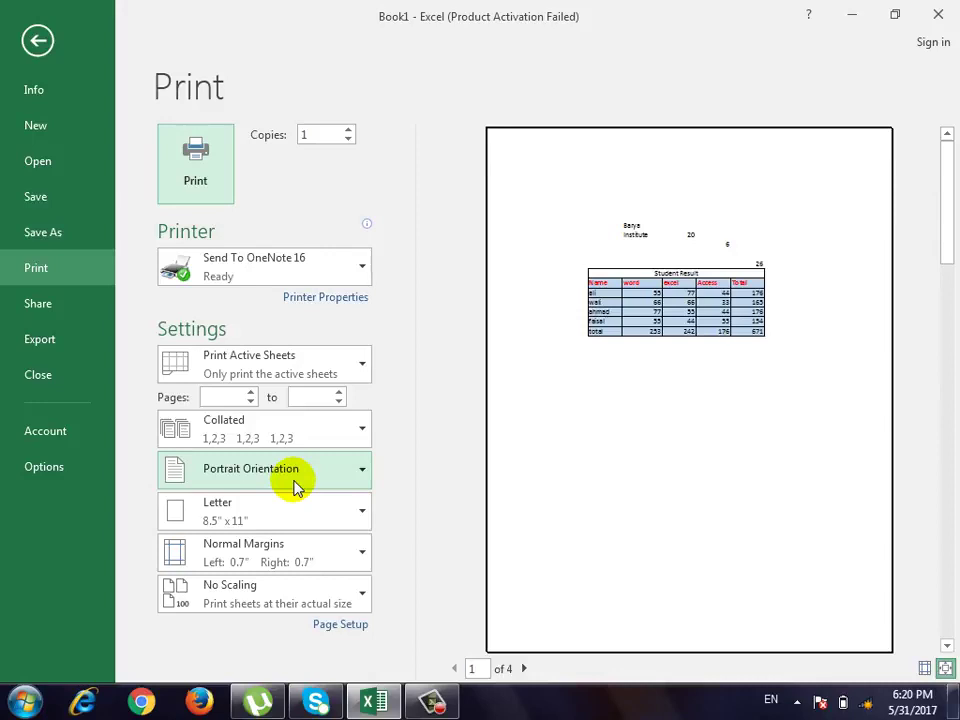
Page through the print preview to page 3 and back to page 1.
{"action": "left_click", "coordinate": [523, 668]}
{"action": "left_click", "coordinate": [523, 668]}
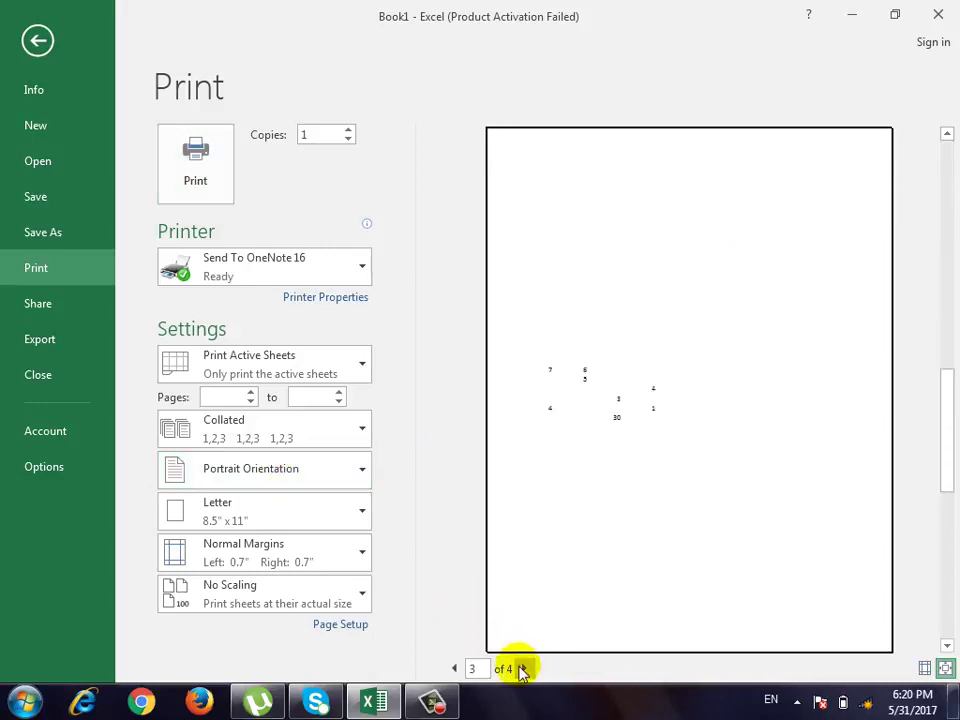
{"action": "left_click", "coordinate": [454, 668]}
{"action": "left_click", "coordinate": [454, 668]}
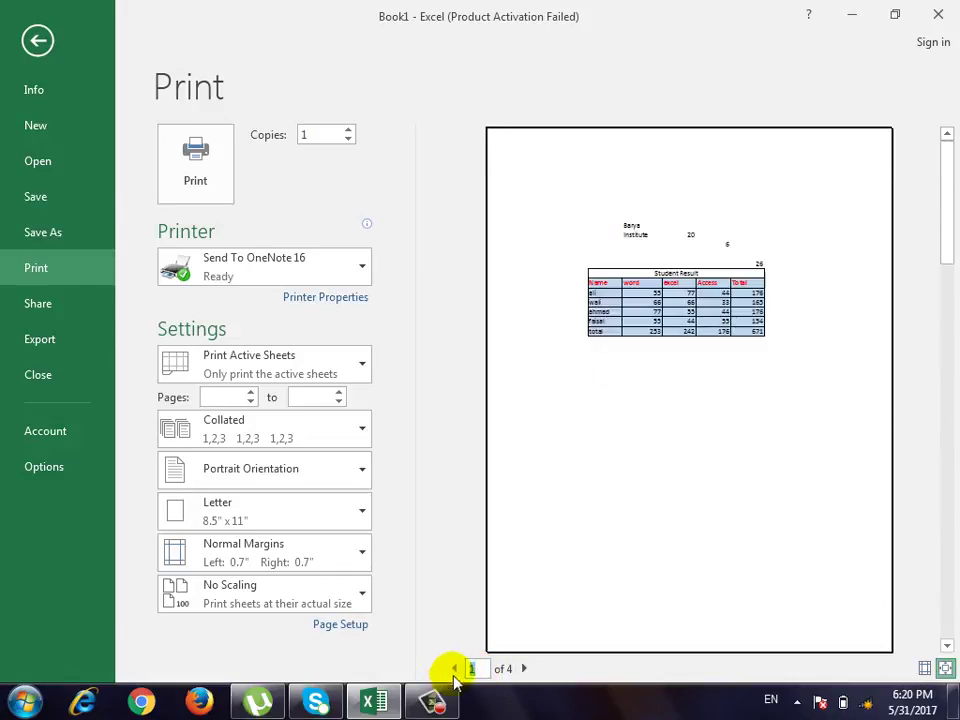
Set the print range to pages 1 through 3.
{"action": "left_click", "coordinate": [238, 397]}
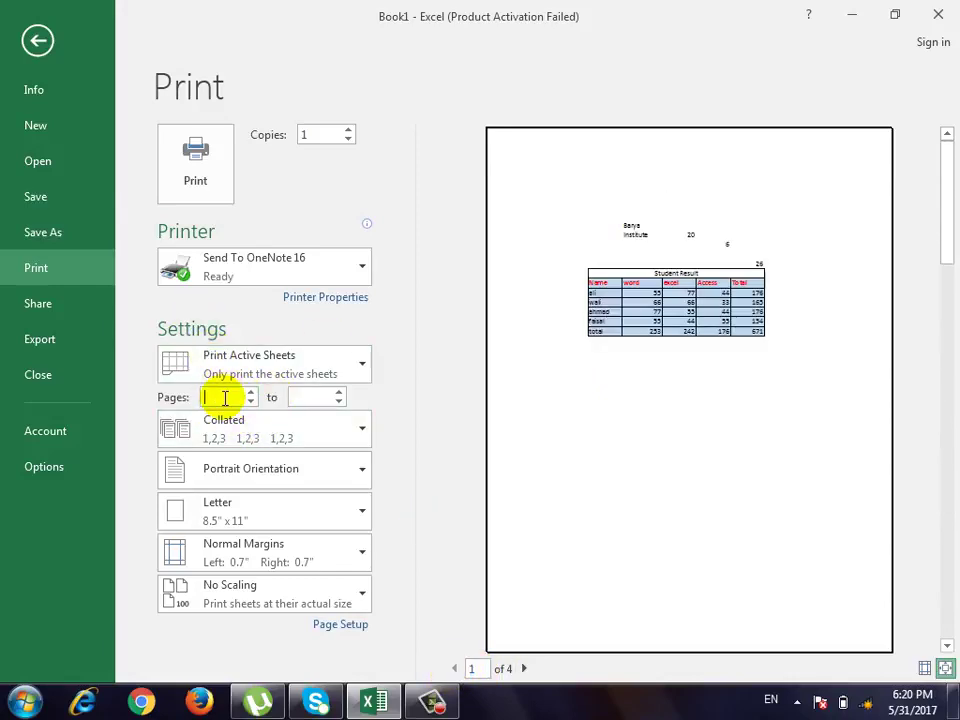
{"action": "type", "text": "1"}
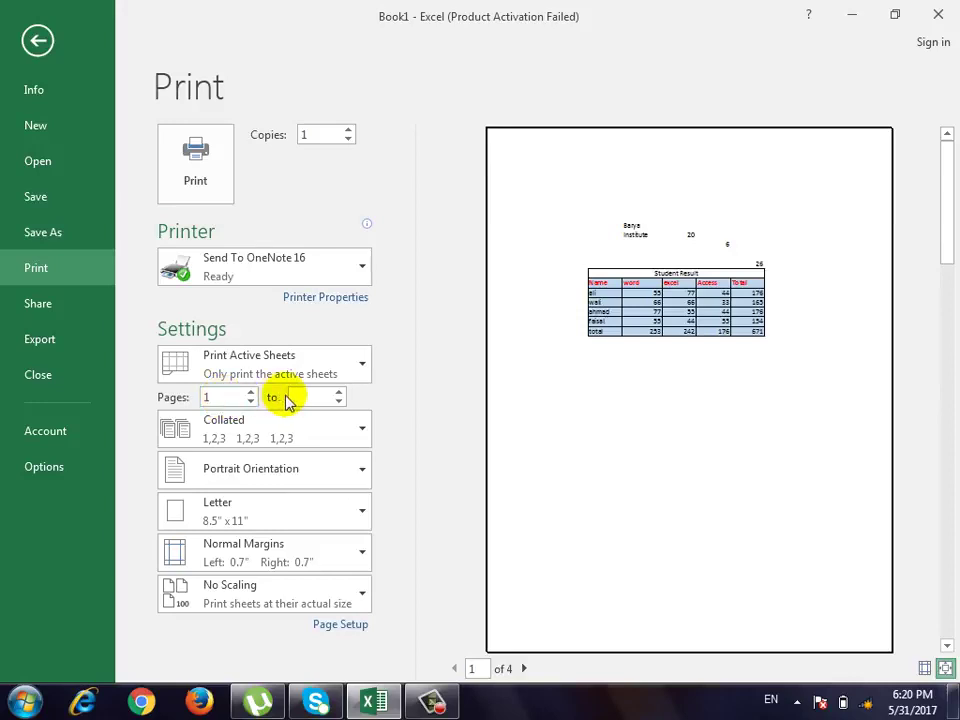
{"action": "left_click", "coordinate": [305, 397]}
{"action": "type", "text": "3"}
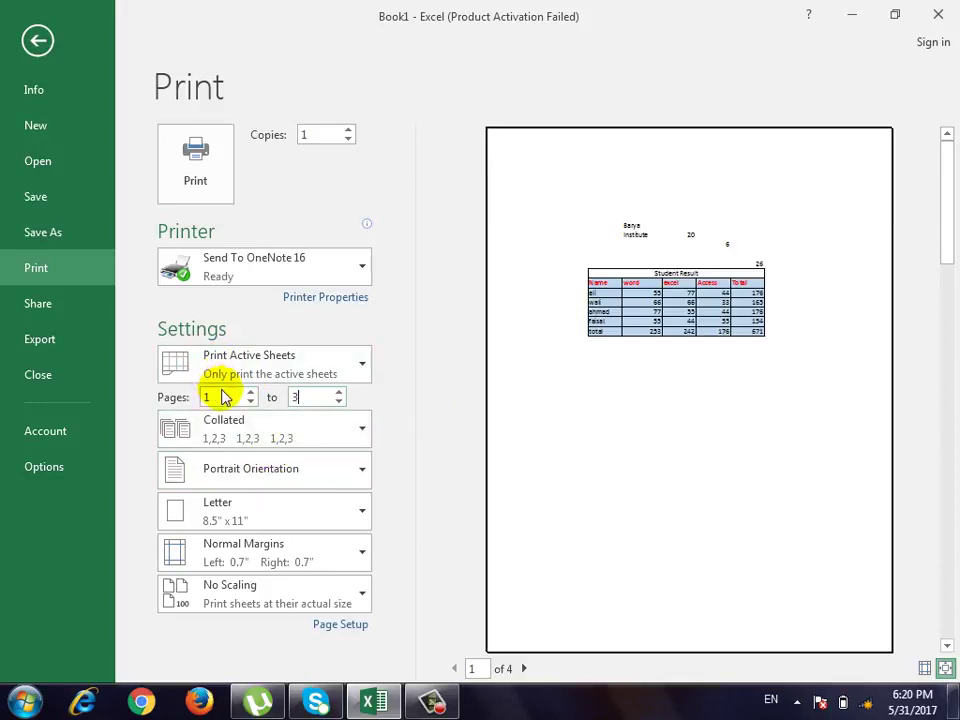
{"action": "left_click", "coordinate": [291, 430]}
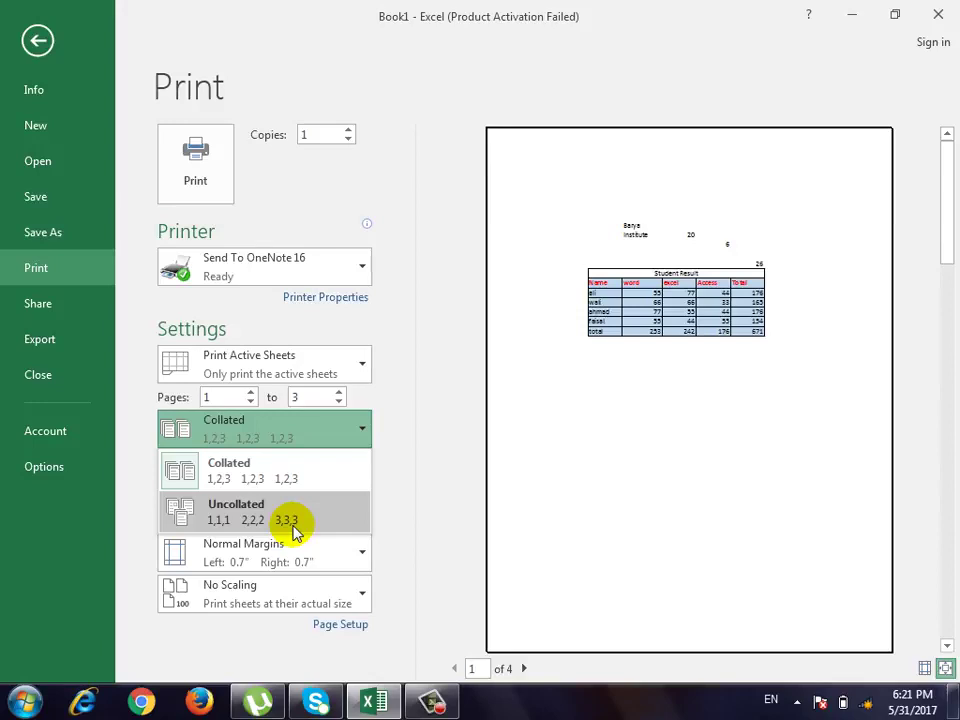
Set 3 copies and keep them Collated after checking the Uncollated option.
{"action": "left_click", "coordinate": [316, 134]}
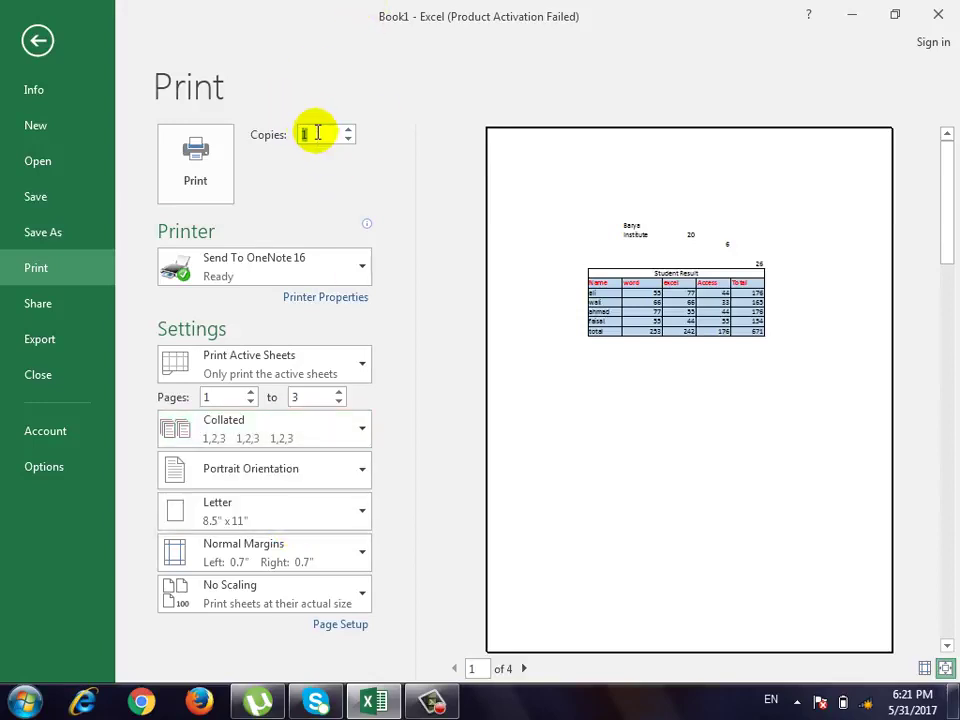
{"action": "type", "text": "3"}
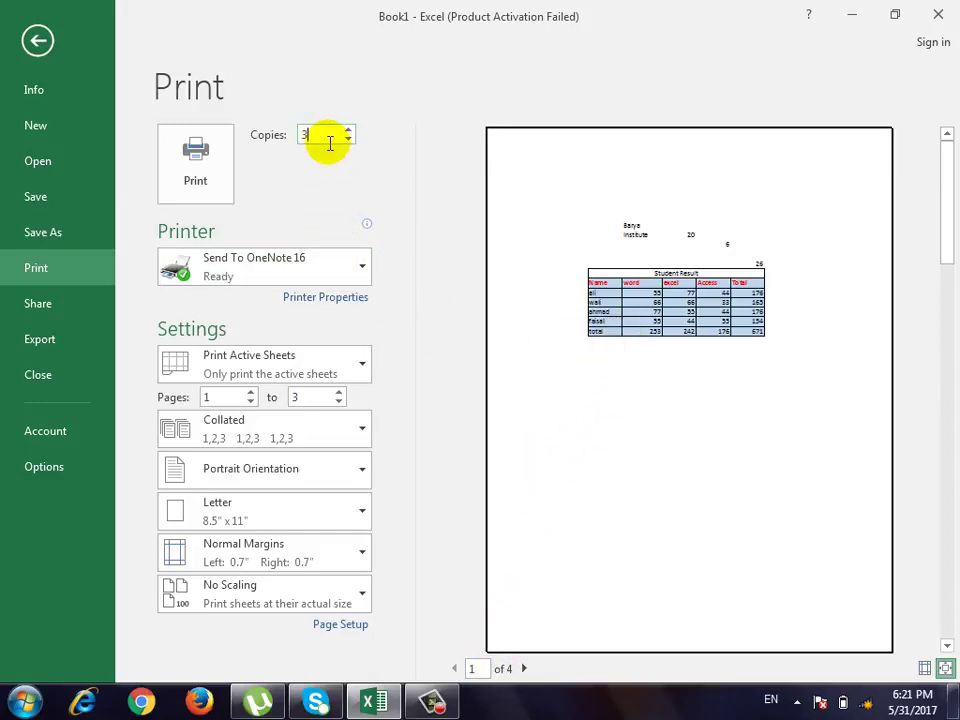
{"action": "left_click", "coordinate": [284, 443]}
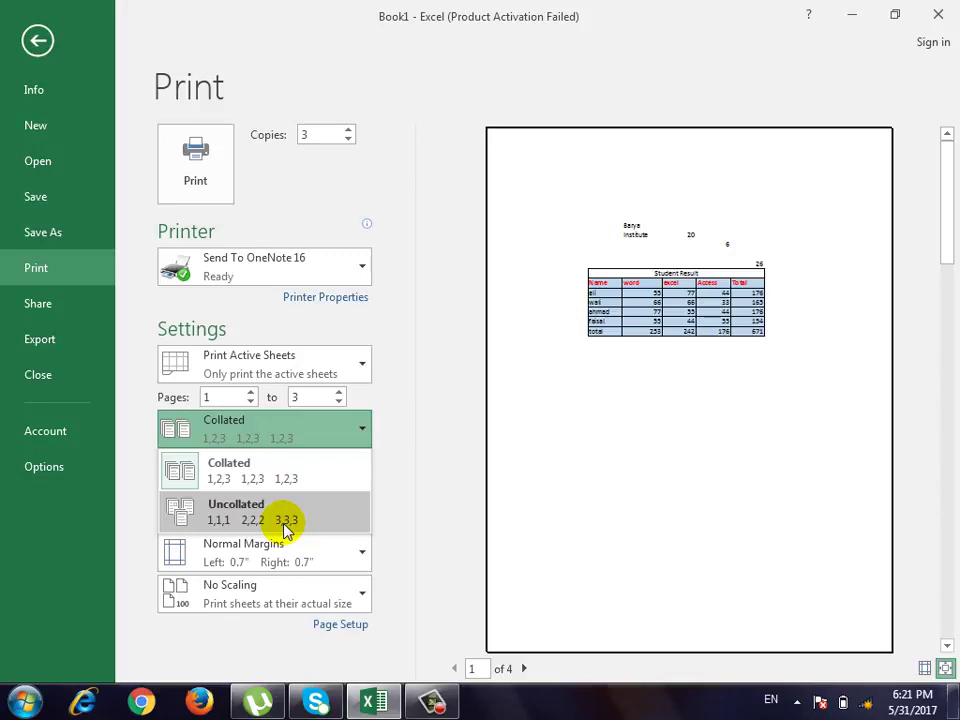
{"action": "left_click", "coordinate": [413, 540]}
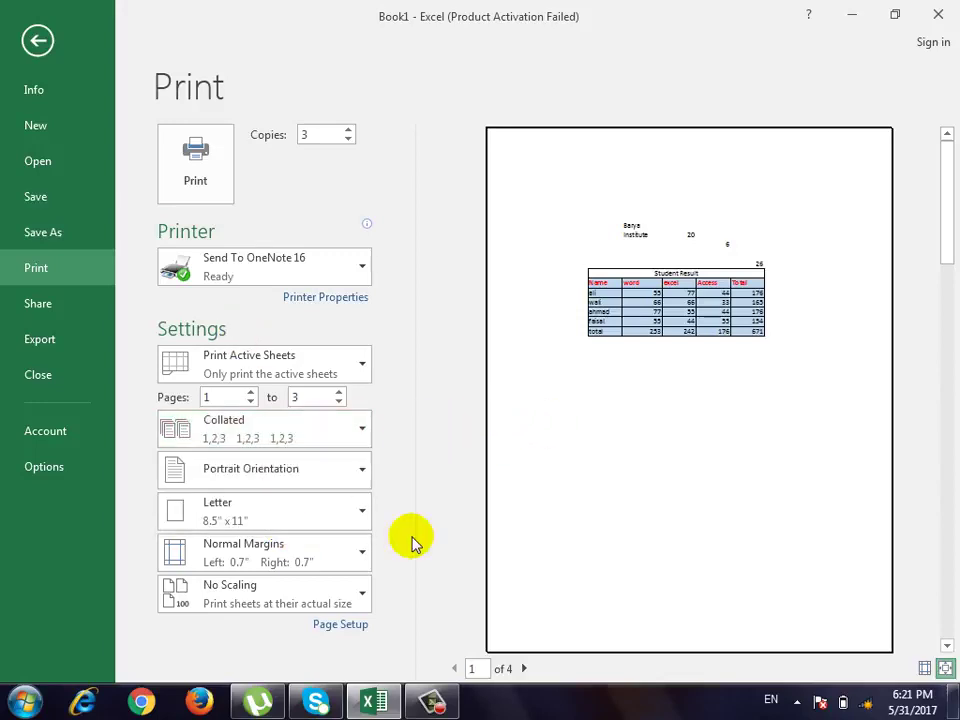
Set the printout to Landscape orientation, after briefly trying Portrait, and return to the sheet.
{"action": "left_click", "coordinate": [287, 484]}
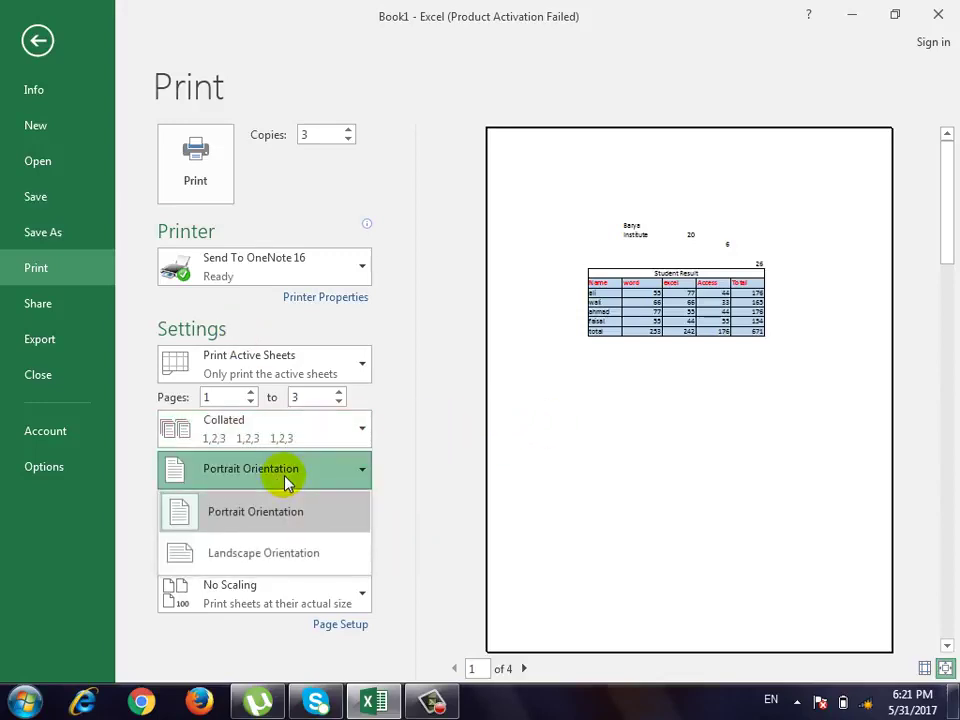
{"action": "left_click", "coordinate": [289, 558]}
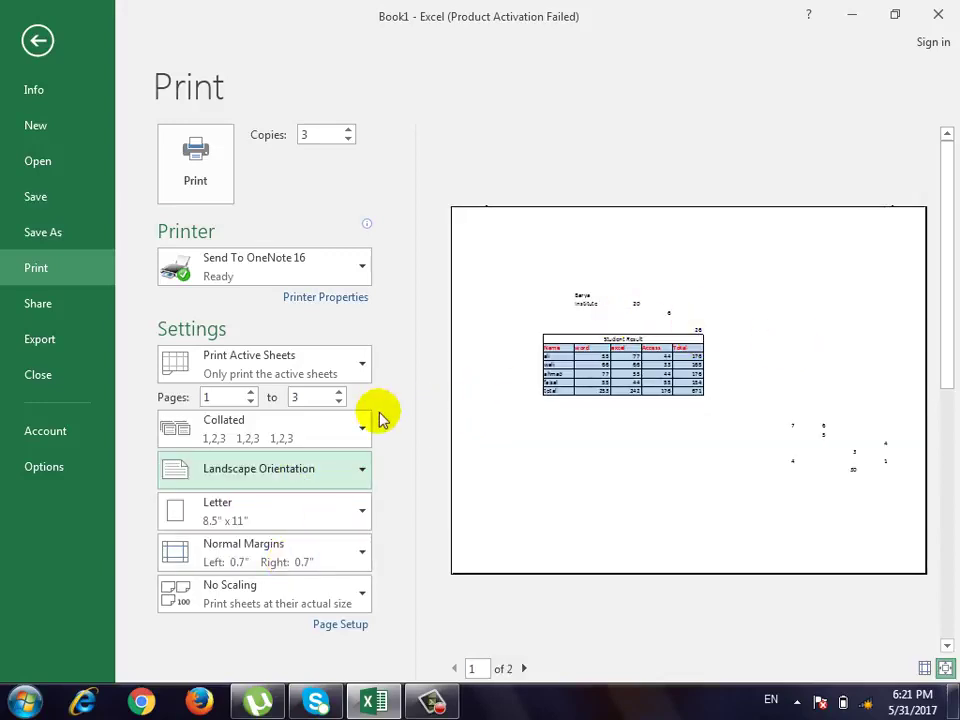
{"action": "left_click", "coordinate": [302, 475]}
{"action": "left_click", "coordinate": [300, 530]}
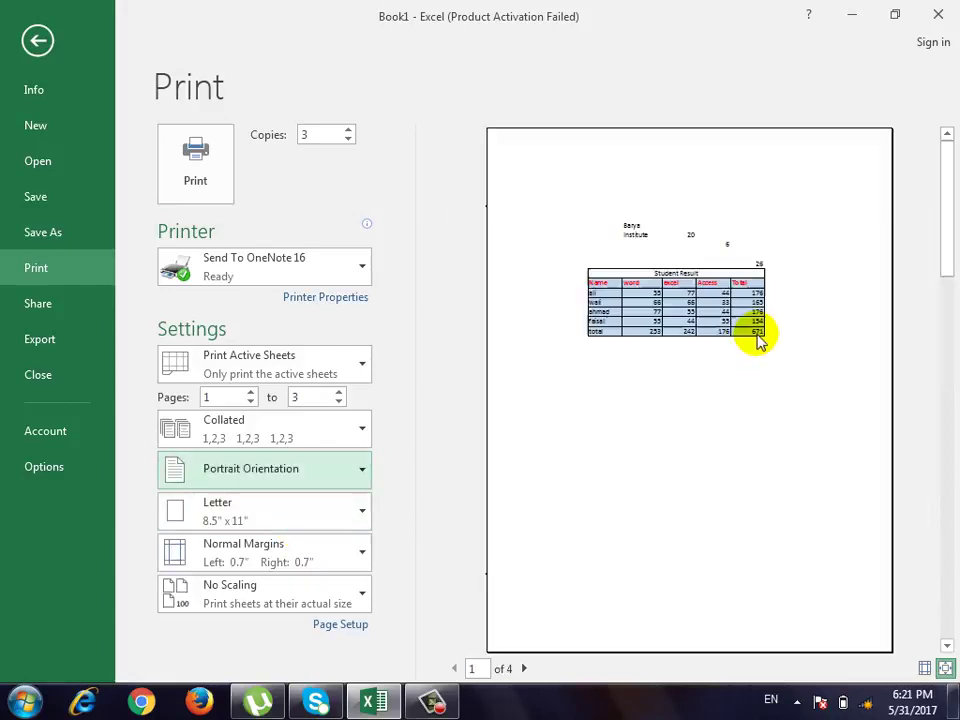
{"action": "left_click", "coordinate": [278, 469]}
{"action": "left_click", "coordinate": [292, 553]}
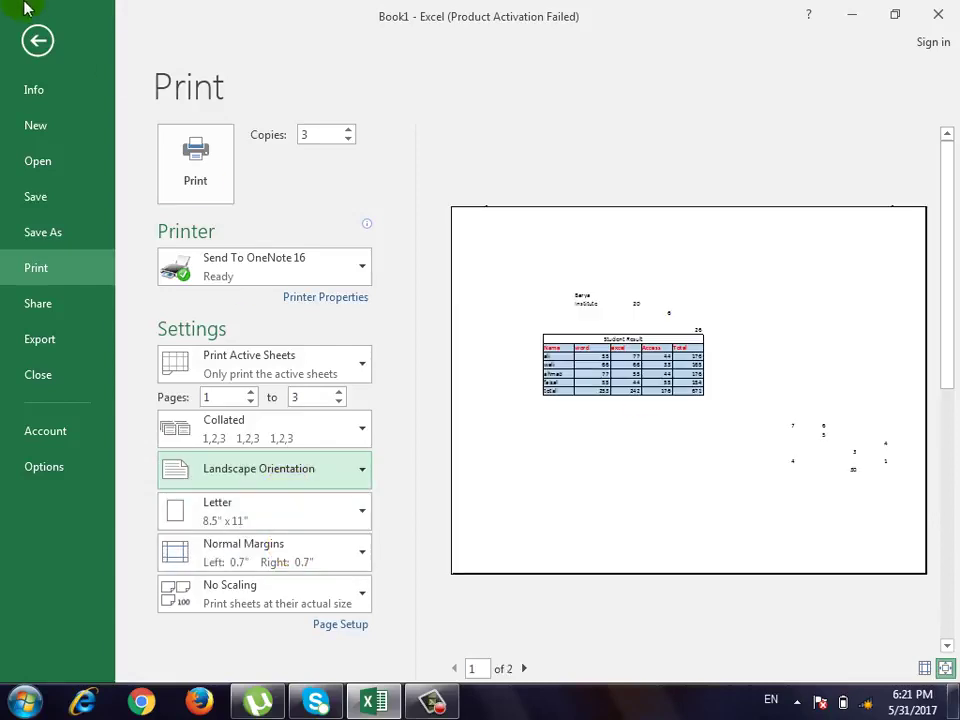
{"action": "left_click", "coordinate": [34, 38]}
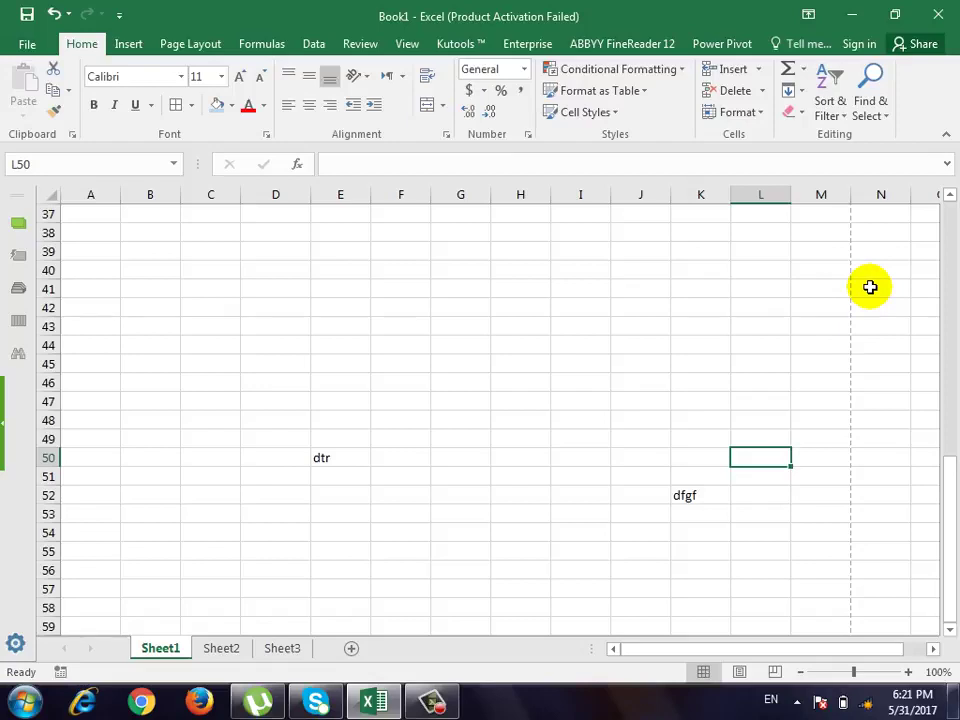
Scroll through the sheet's lower rows, then reopen the print preview with Ctrl+P.
{"action": "scroll", "coordinate": [873, 317], "scroll_direction": "down", "scroll_amount": 1}
{"action": "scroll", "coordinate": [873, 318], "scroll_direction": "down", "scroll_amount": 2}
{"action": "scroll", "coordinate": [873, 319], "scroll_direction": "down", "scroll_amount": 2}
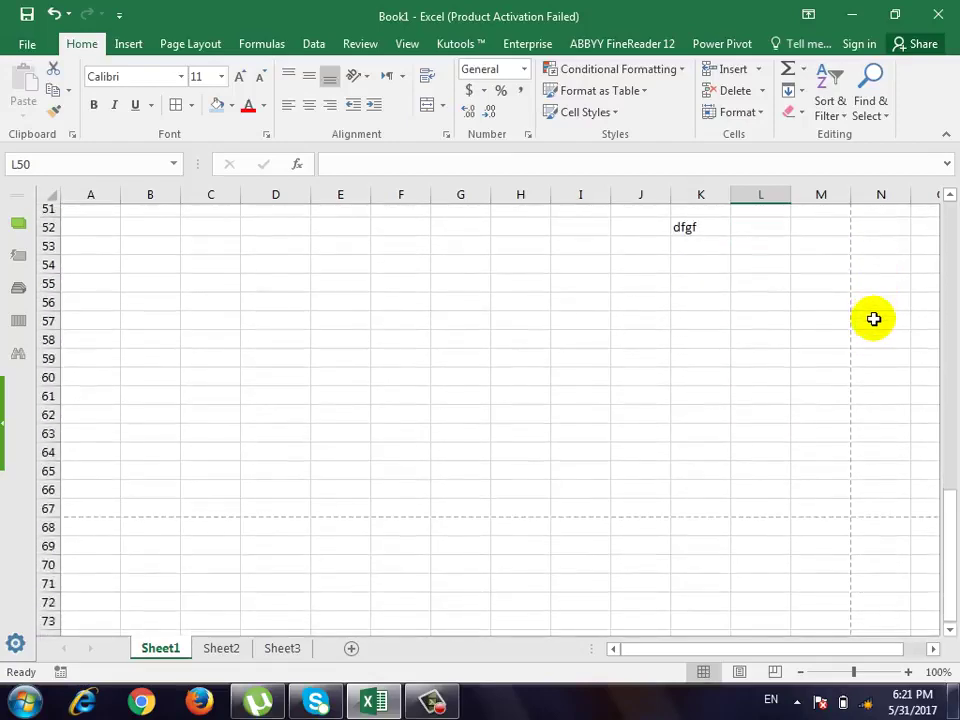
{"action": "scroll", "coordinate": [873, 318], "scroll_direction": "down", "scroll_amount": 1}
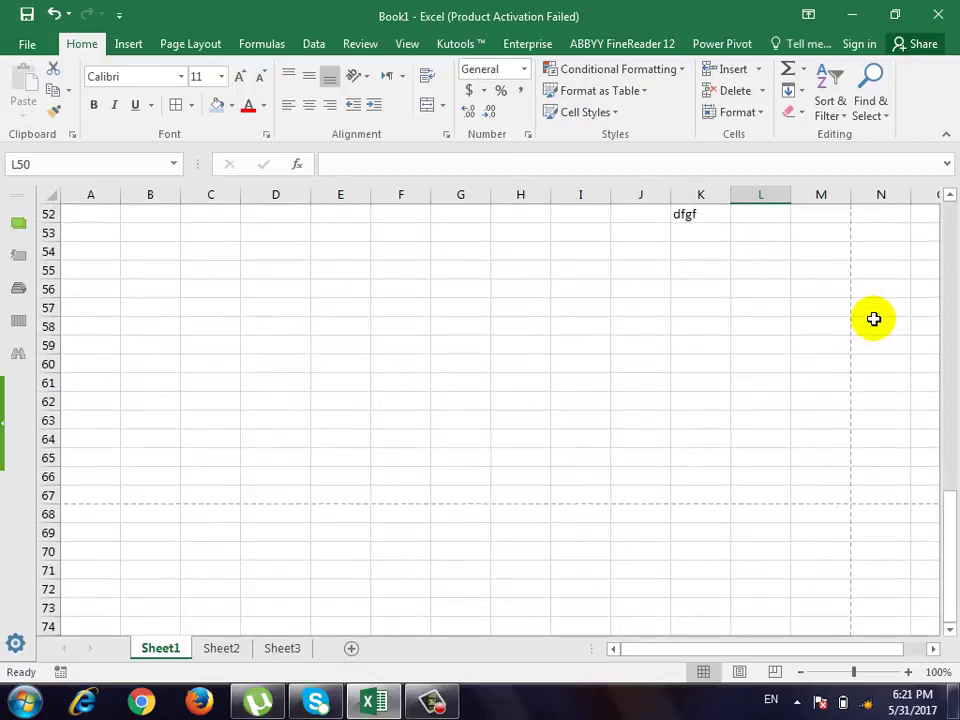
{"action": "scroll", "coordinate": [873, 318], "scroll_direction": "up", "scroll_amount": 10}
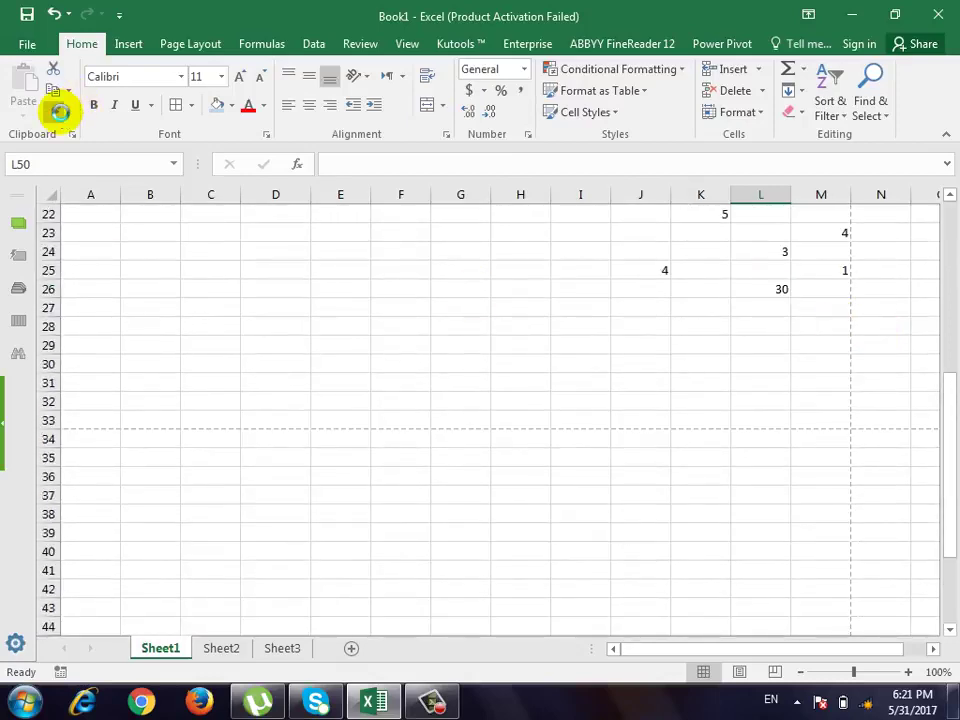
{"action": "key", "text": "ctrl+p"}
Return the printout to Portrait orientation and keep Letter paper size.
{"action": "left_click", "coordinate": [255, 478]}
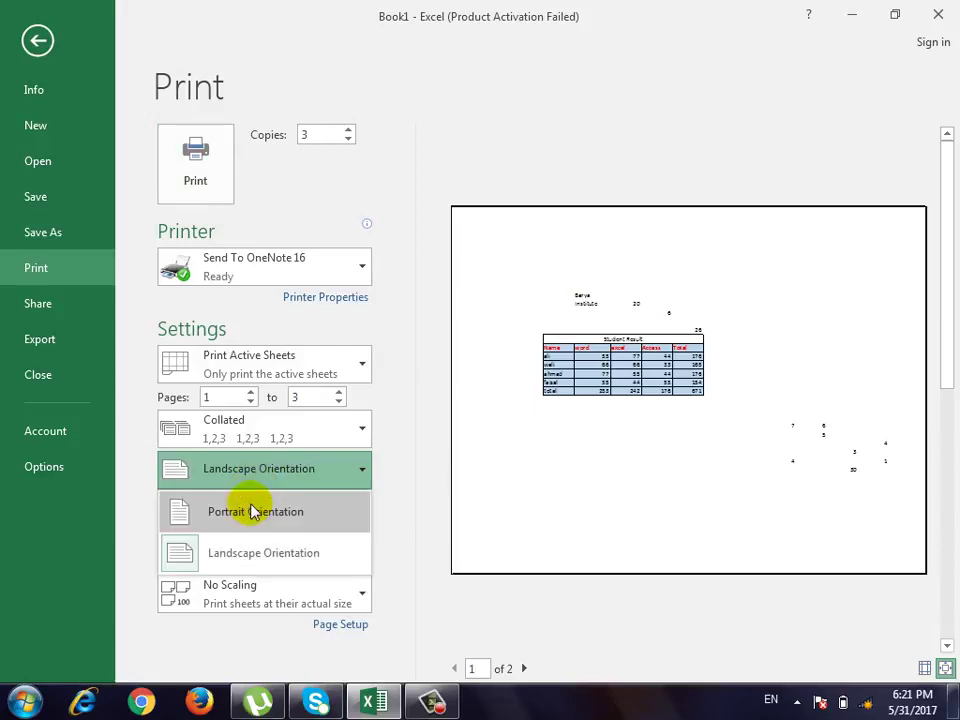
{"action": "left_click", "coordinate": [253, 510]}
{"action": "left_click", "coordinate": [290, 521]}
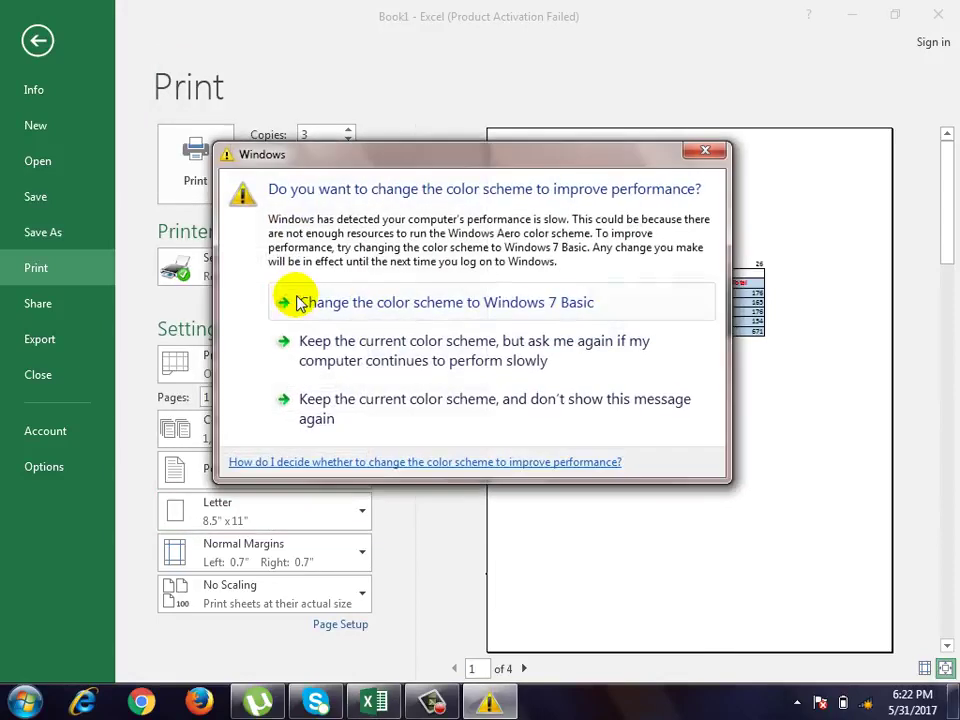
{"action": "left_click", "coordinate": [690, 158]}
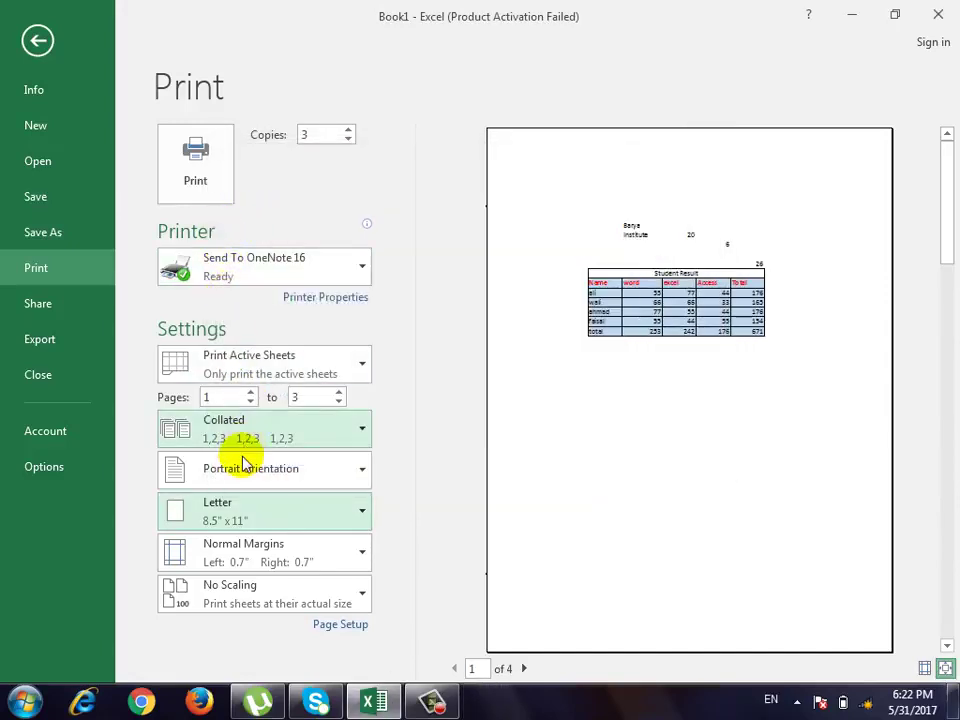
{"action": "left_click", "coordinate": [238, 508]}
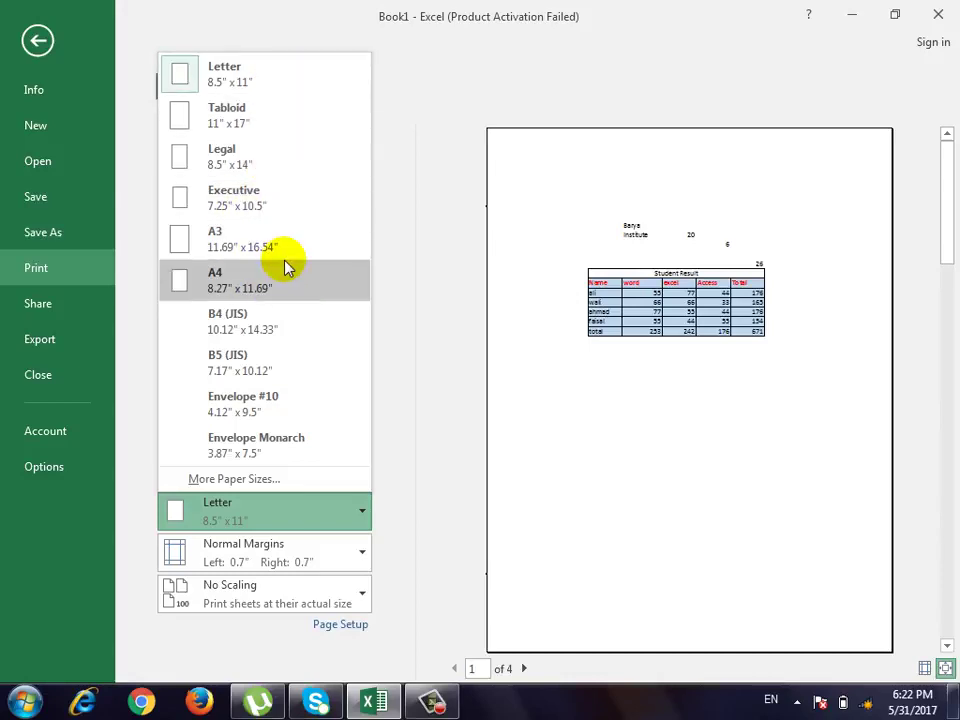
{"action": "left_click", "coordinate": [428, 272]}
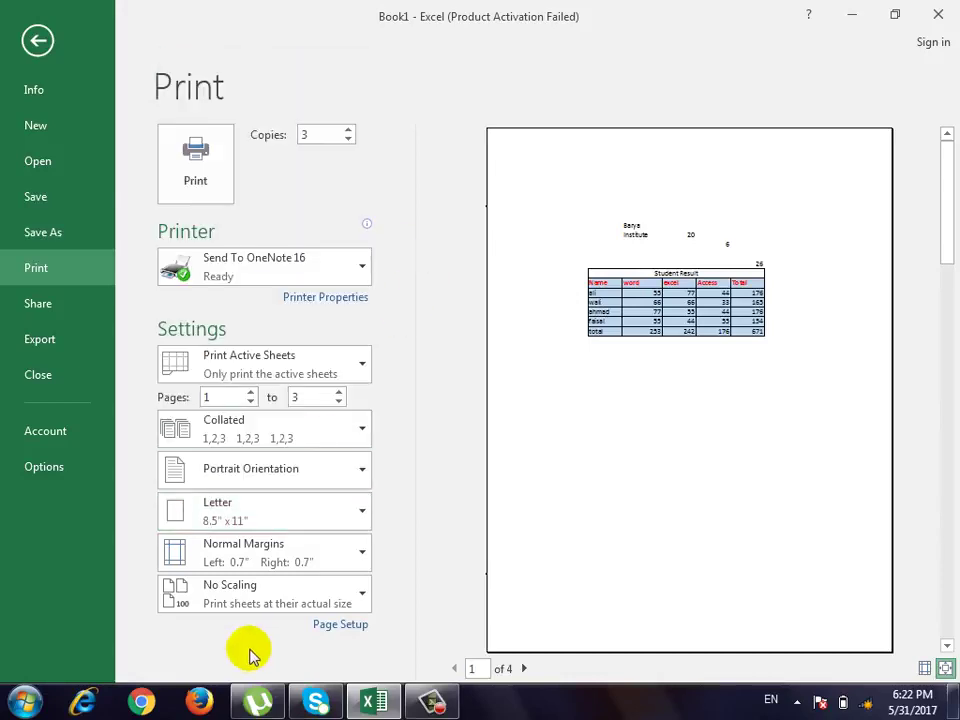
{"action": "left_click", "coordinate": [262, 552]}
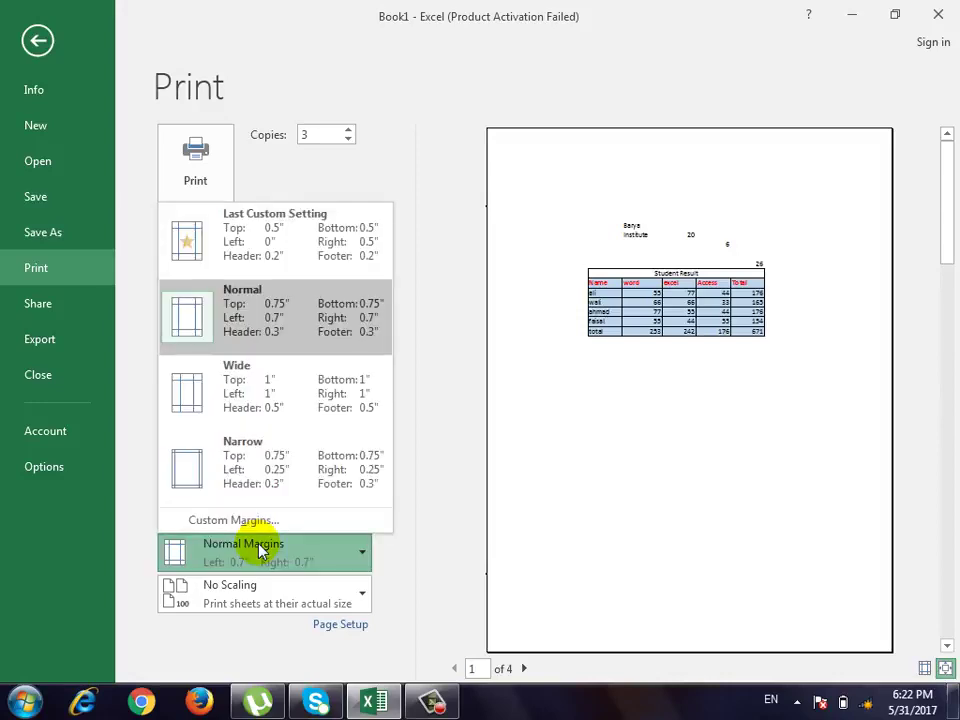
Back on the worksheet, enter 'barya' in cell A1.
{"action": "left_click", "coordinate": [38, 40]}
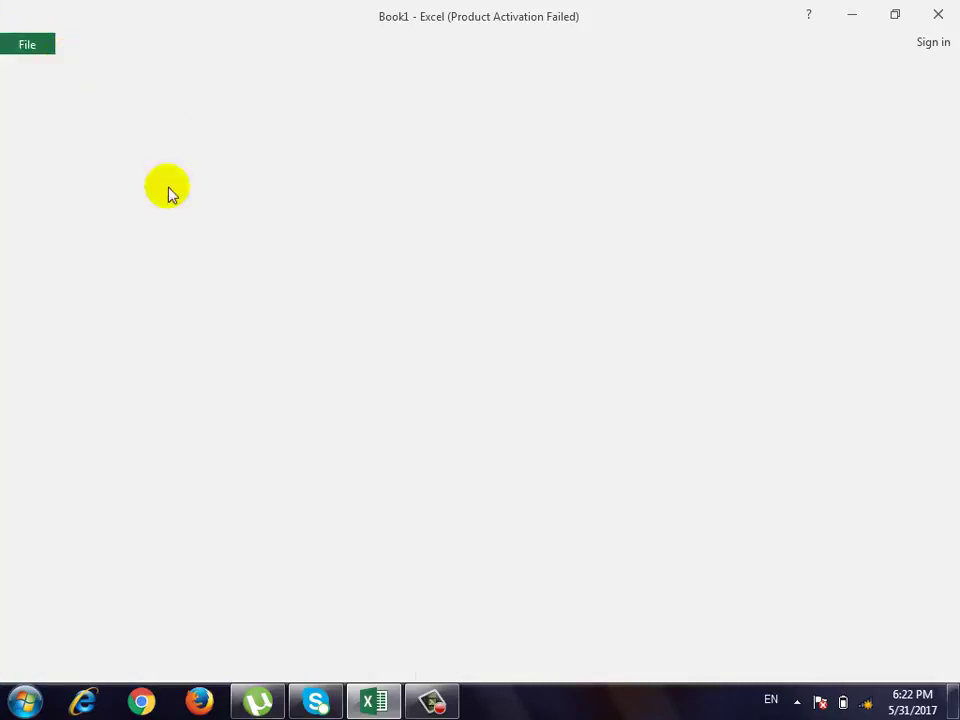
{"action": "scroll", "coordinate": [216, 302], "scroll_direction": "up", "scroll_amount": 7}
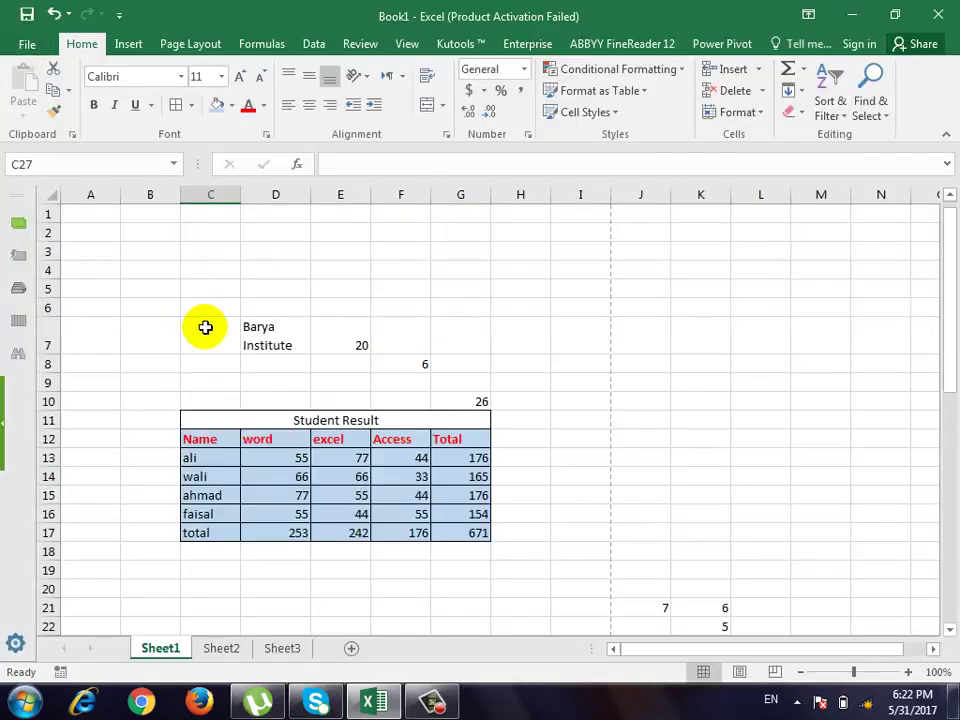
{"action": "left_click", "coordinate": [96, 220]}
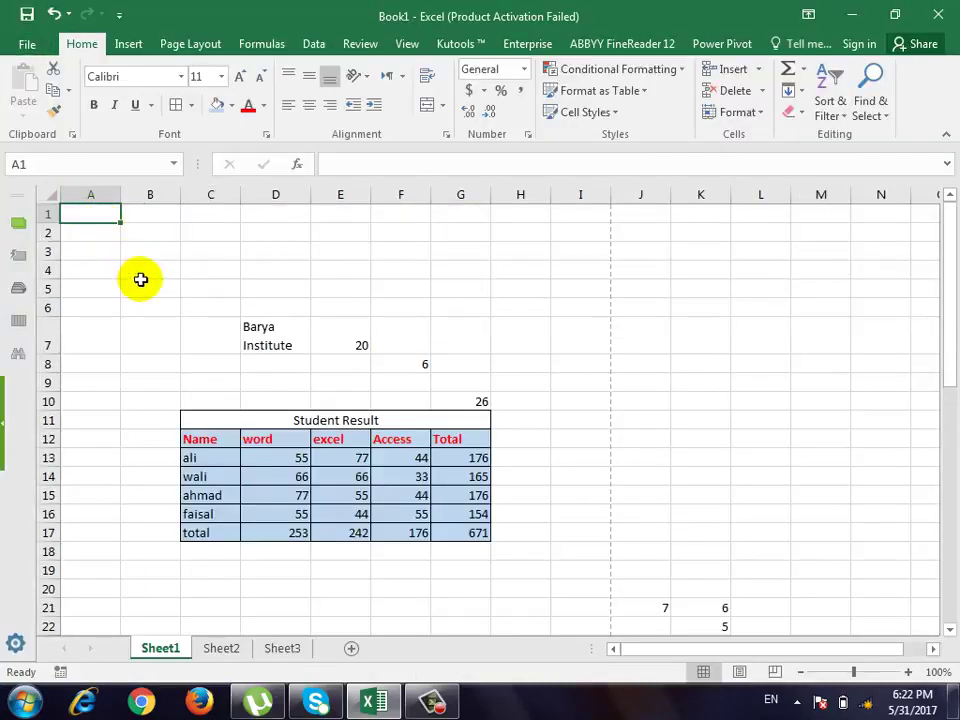
{"action": "type", "text": "barya"}
{"action": "key", "text": "Return"}
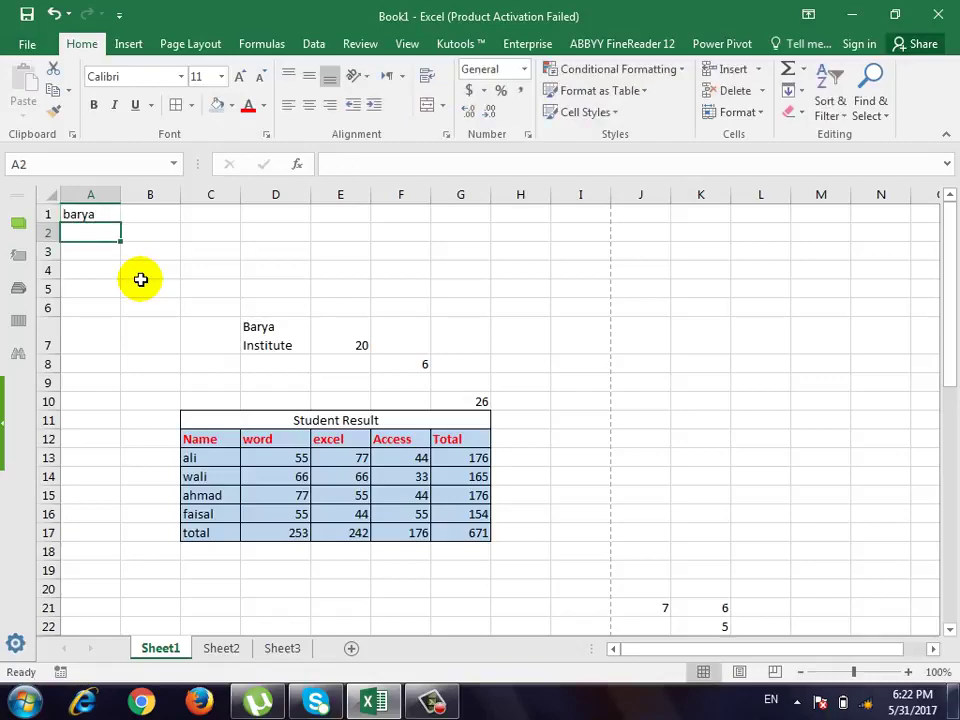
Enter 'barya' in cell I46 and reopen the print preview.
{"action": "scroll", "coordinate": [225, 375], "scroll_direction": "down", "scroll_amount": 3}
{"action": "scroll", "coordinate": [514, 403], "scroll_direction": "down", "scroll_amount": 4}
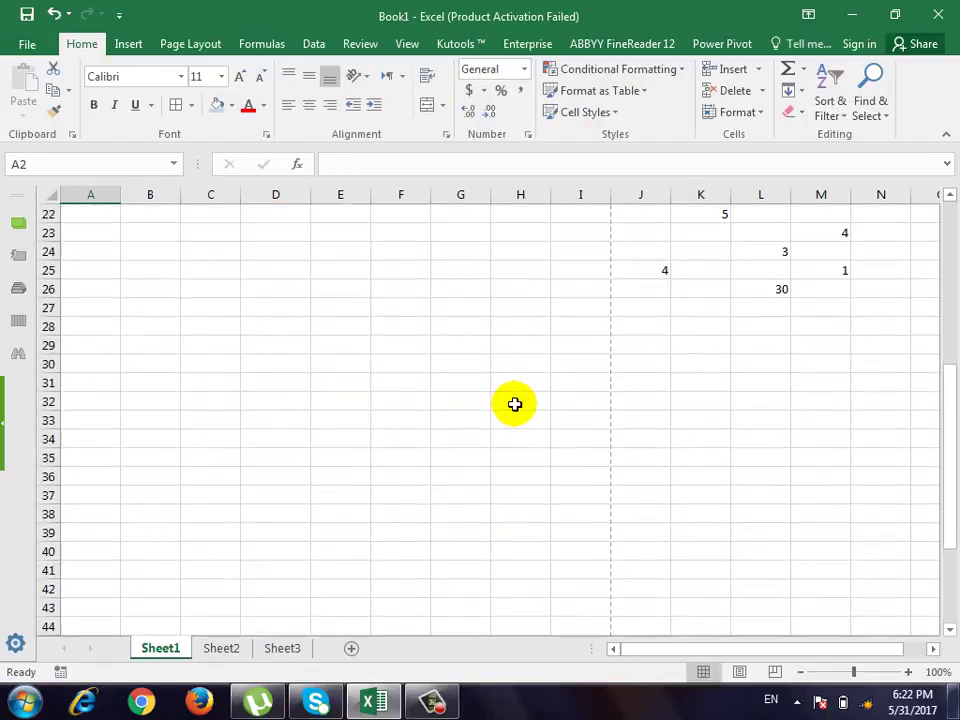
{"action": "scroll", "coordinate": [516, 405], "scroll_direction": "down", "scroll_amount": 3}
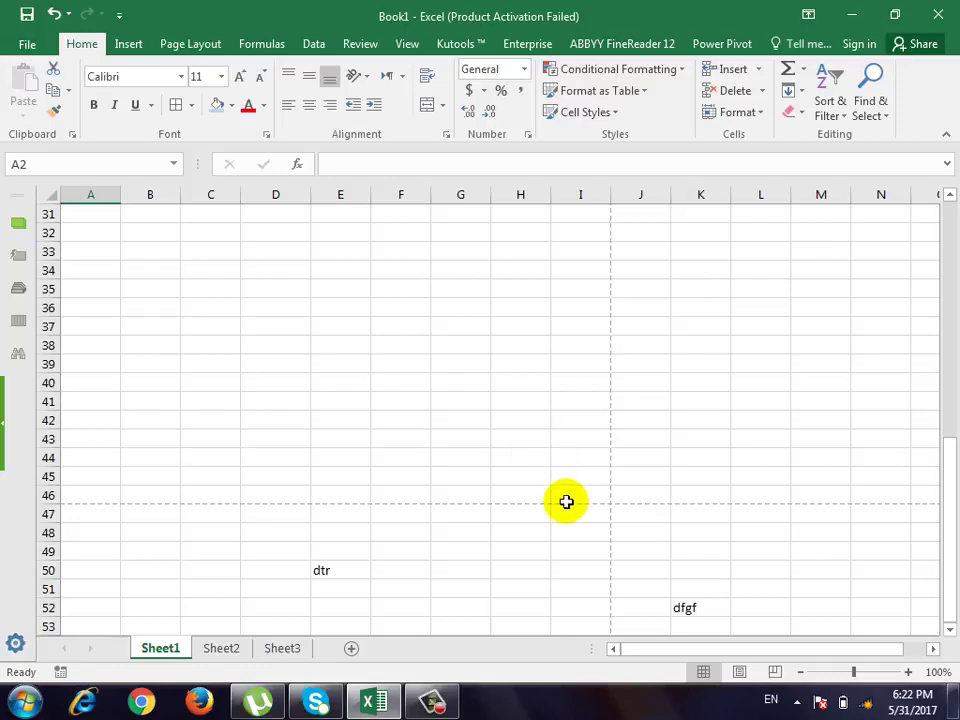
{"action": "left_click", "coordinate": [568, 495]}
{"action": "type", "text": "barya"}
{"action": "key", "text": "Return"}
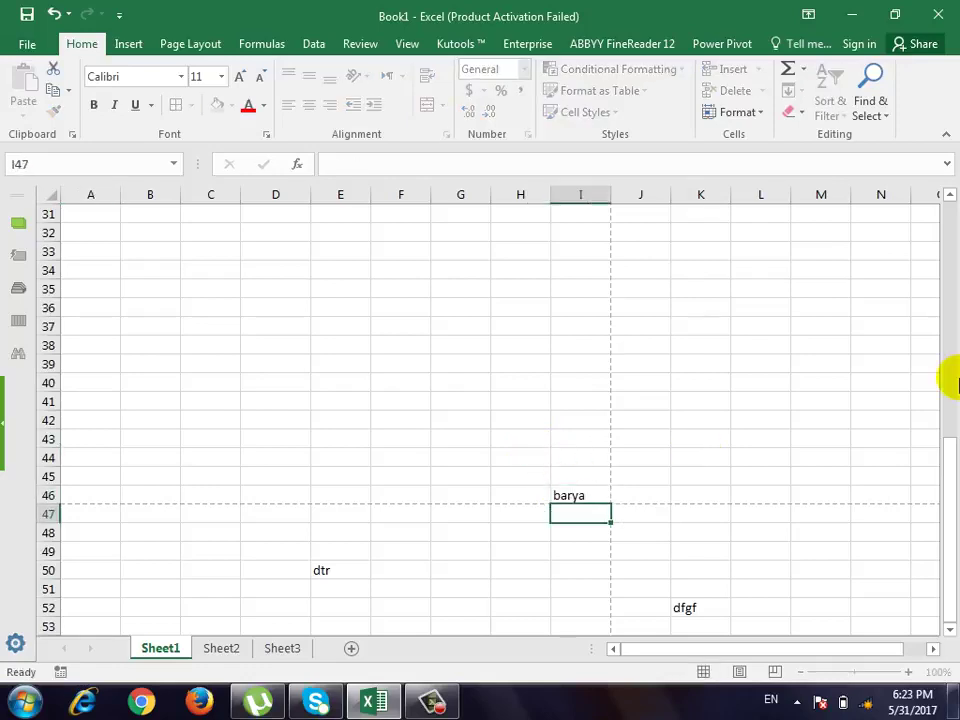
{"action": "scroll", "coordinate": [619, 239], "scroll_direction": "up", "scroll_amount": 7}
{"action": "scroll", "coordinate": [703, 167], "scroll_direction": "up", "scroll_amount": 3}
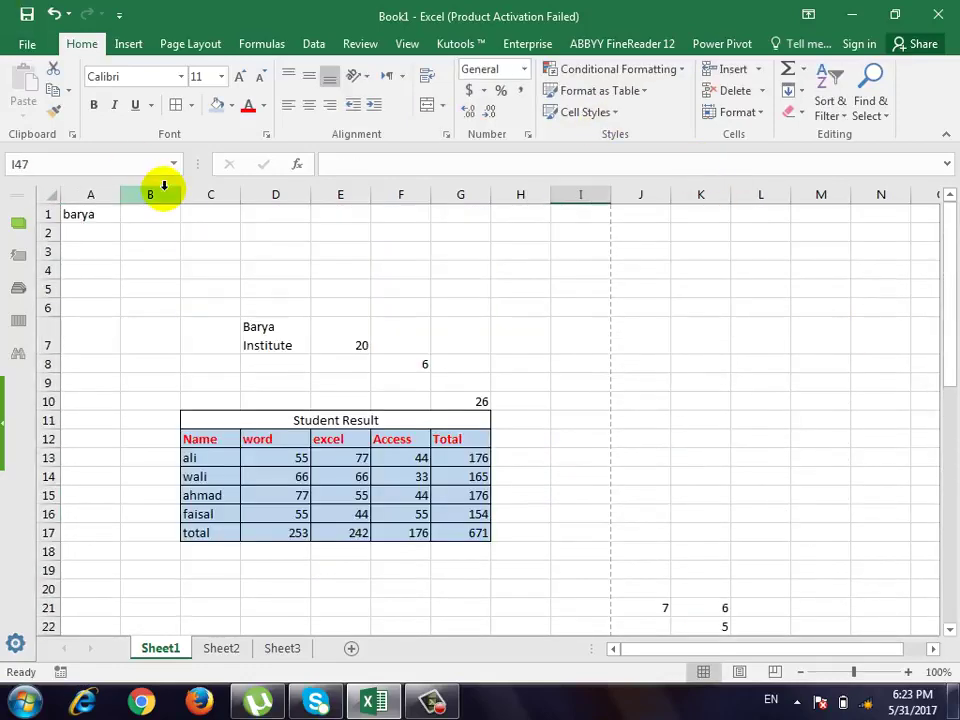
{"action": "key", "text": "ctrl+p"}
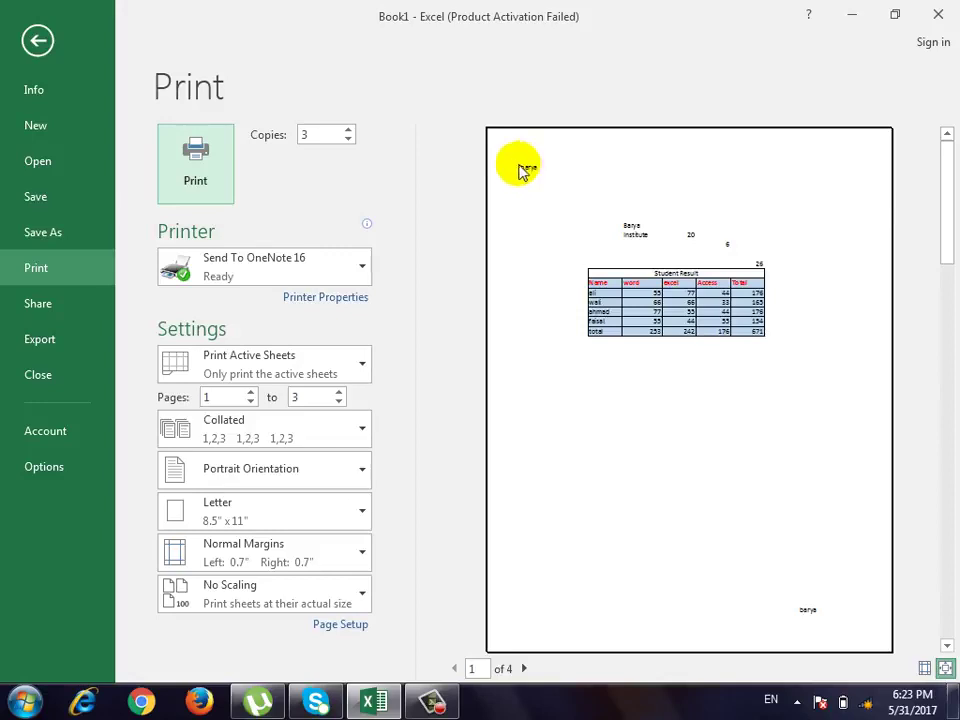
Set the margins to Narrow after trying Last Custom Setting, leaving scaling unchanged.
{"action": "left_click", "coordinate": [322, 567]}
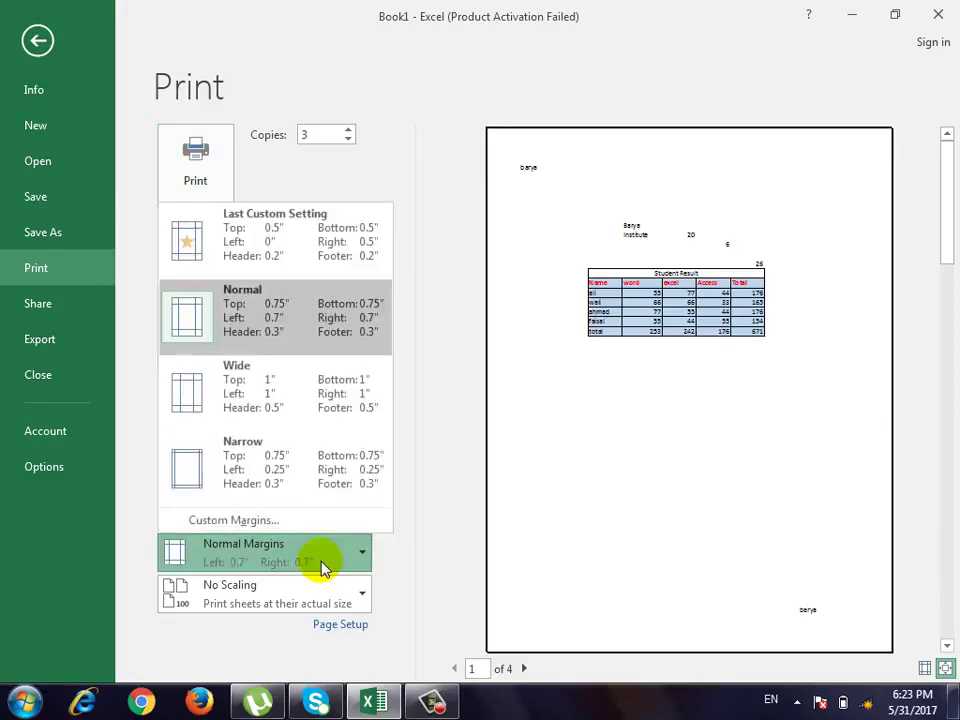
{"action": "left_click", "coordinate": [345, 255]}
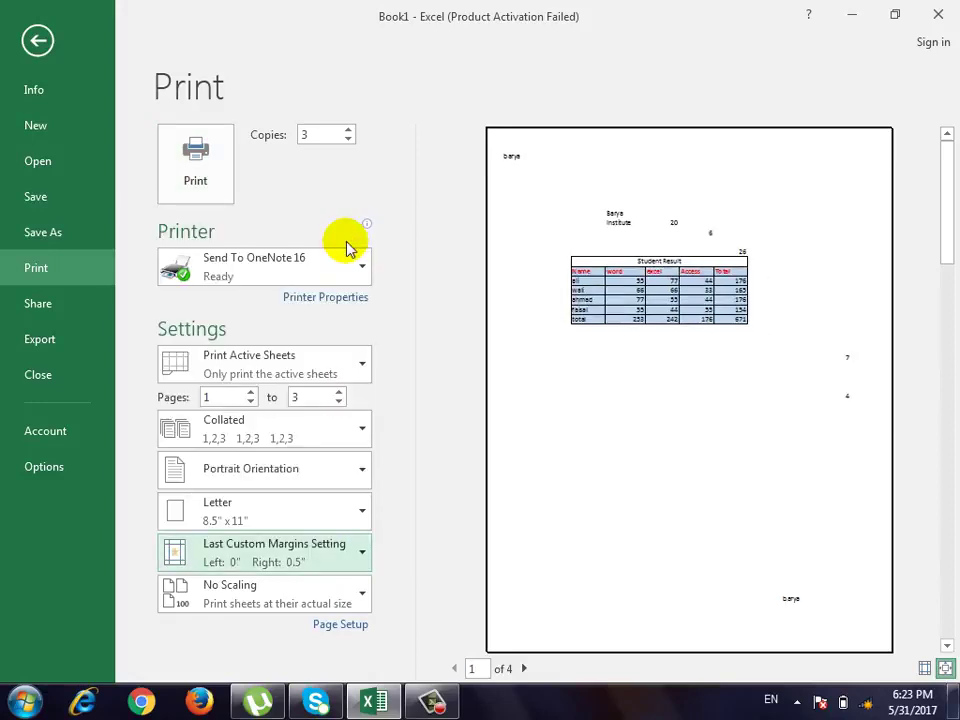
{"action": "left_click", "coordinate": [336, 558]}
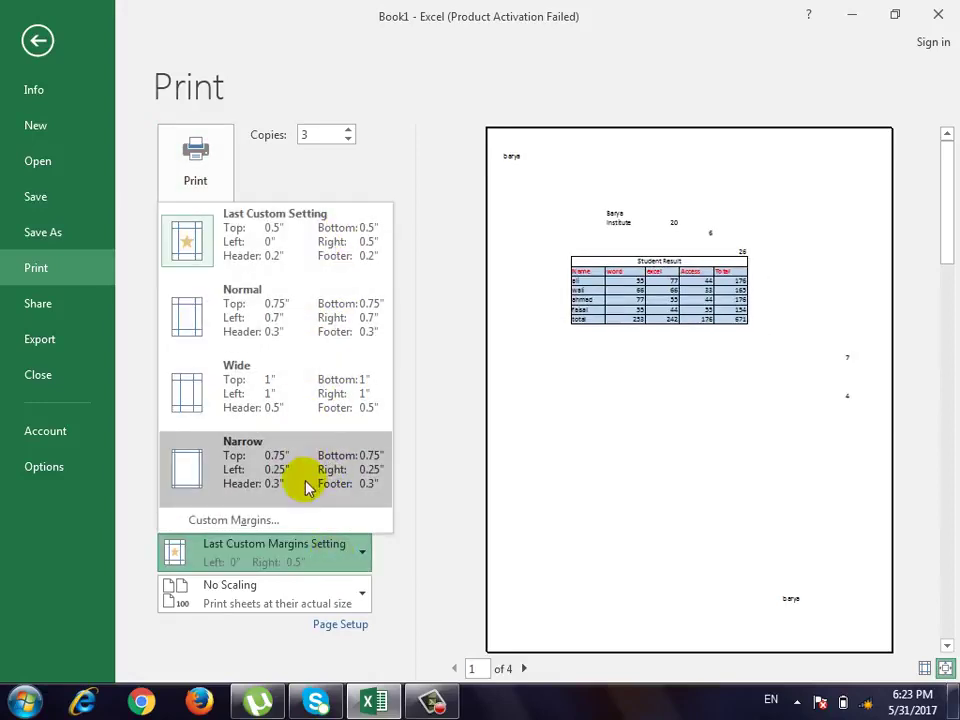
{"action": "left_click", "coordinate": [310, 484]}
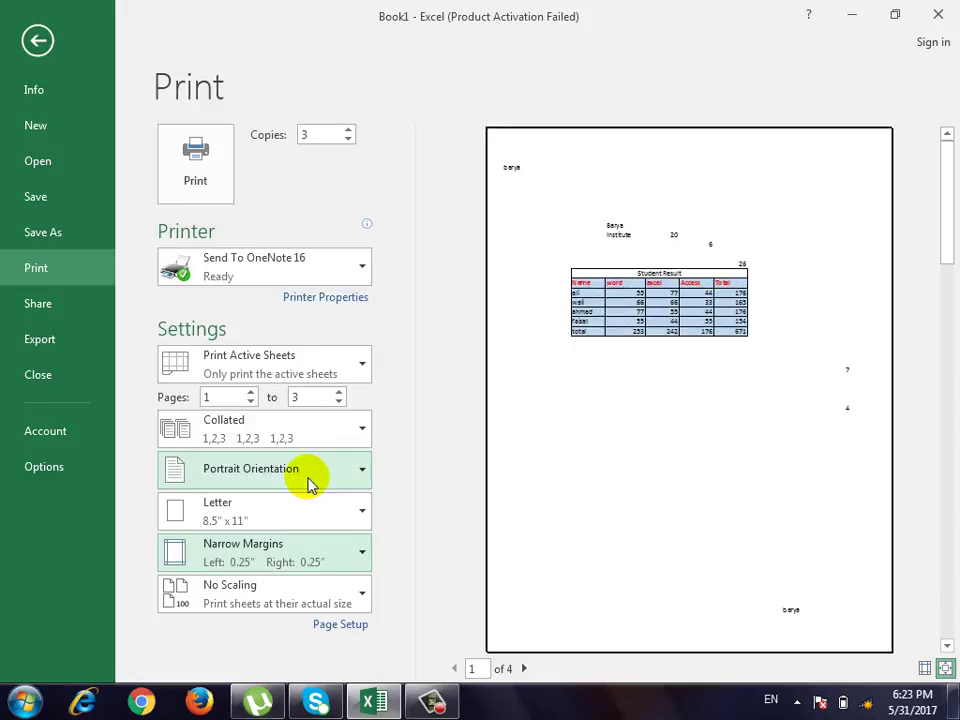
{"action": "left_click", "coordinate": [243, 603]}
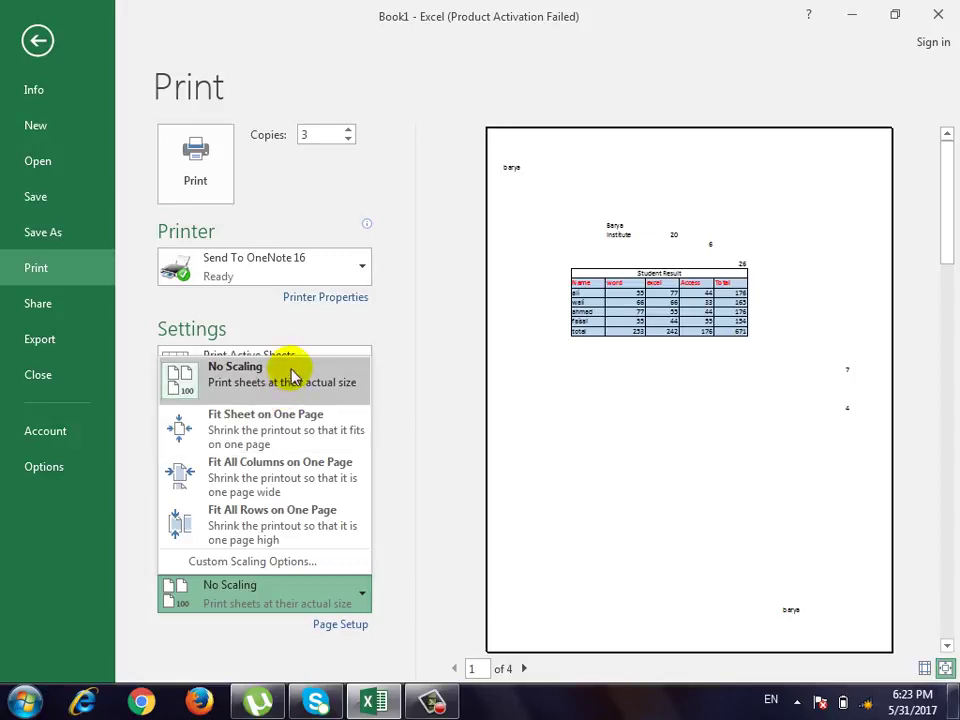
{"action": "left_click", "coordinate": [38, 40]}
Inspect the empty rows and stray entries down to rows 51-52 below the table.
{"action": "left_click", "coordinate": [462, 370]}
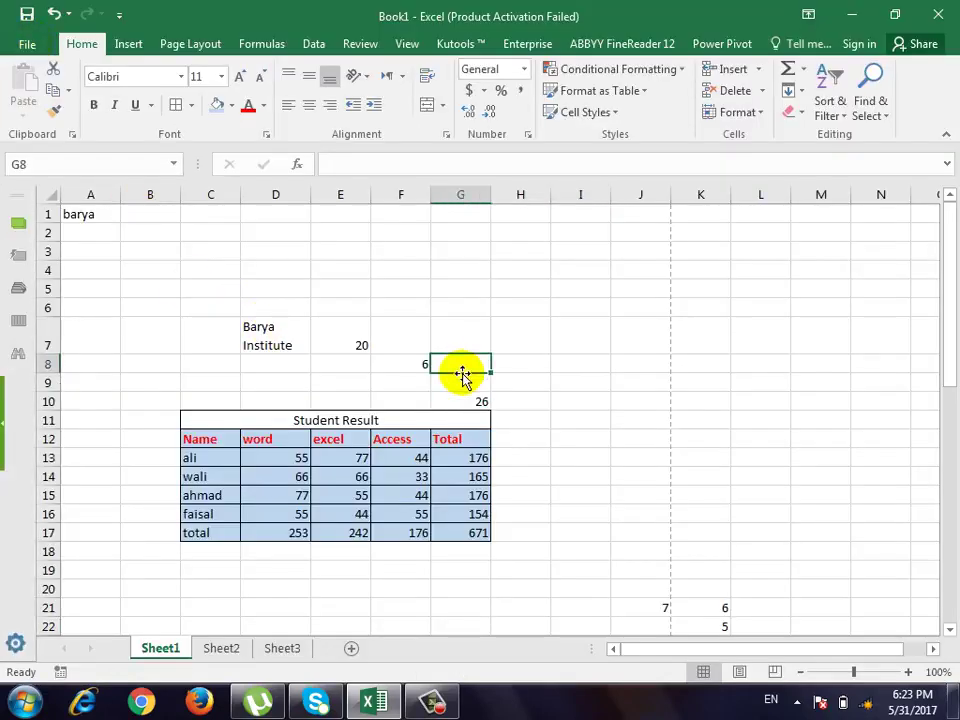
{"action": "scroll", "coordinate": [462, 375], "scroll_direction": "down", "scroll_amount": 6}
{"action": "scroll", "coordinate": [463, 360], "scroll_direction": "down", "scroll_amount": 3}
{"action": "left_click", "coordinate": [474, 307]}
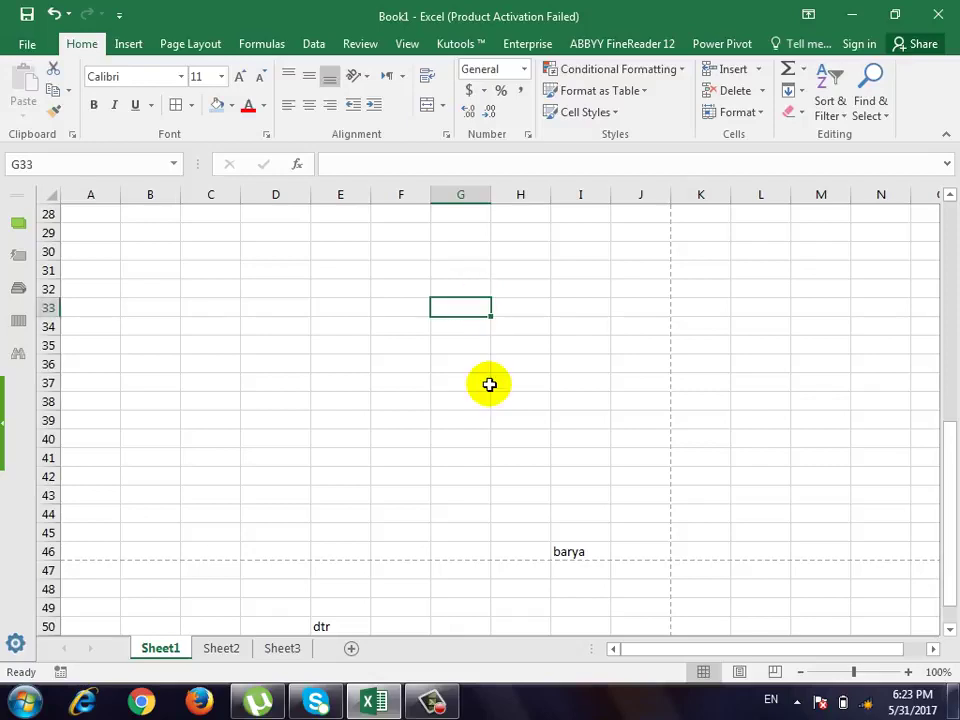
{"action": "scroll", "coordinate": [795, 373], "scroll_direction": "up", "scroll_amount": 3}
{"action": "left_click", "coordinate": [760, 326]}
{"action": "scroll", "coordinate": [758, 553], "scroll_direction": "down", "scroll_amount": 6}
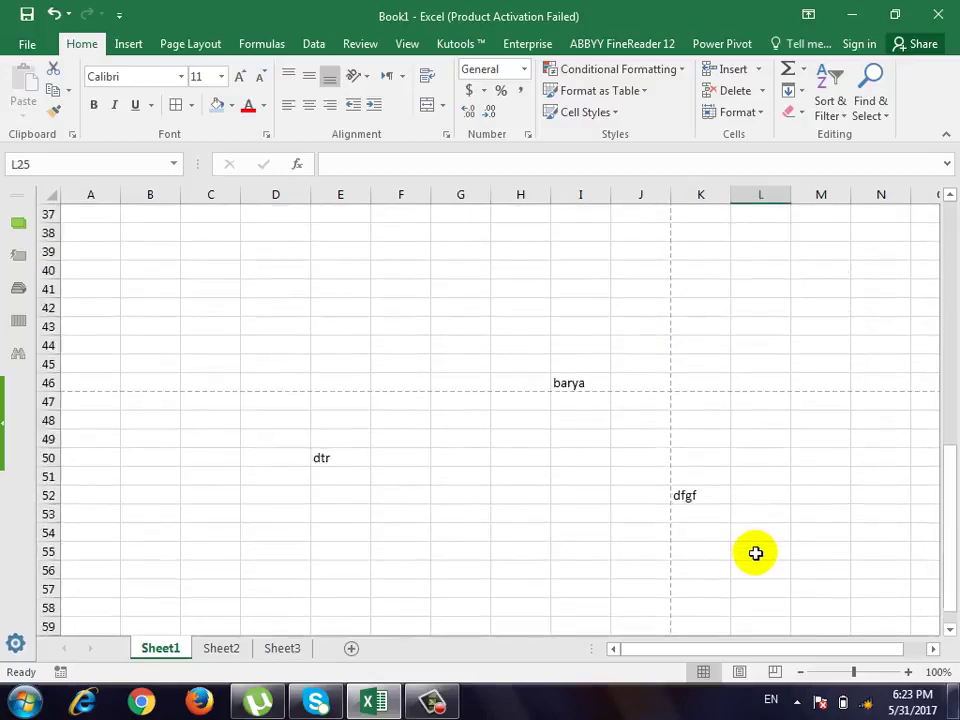
{"action": "scroll", "coordinate": [740, 540], "scroll_direction": "down", "scroll_amount": 3}
{"action": "left_click", "coordinate": [482, 438]}
{"action": "left_click", "coordinate": [812, 420]}
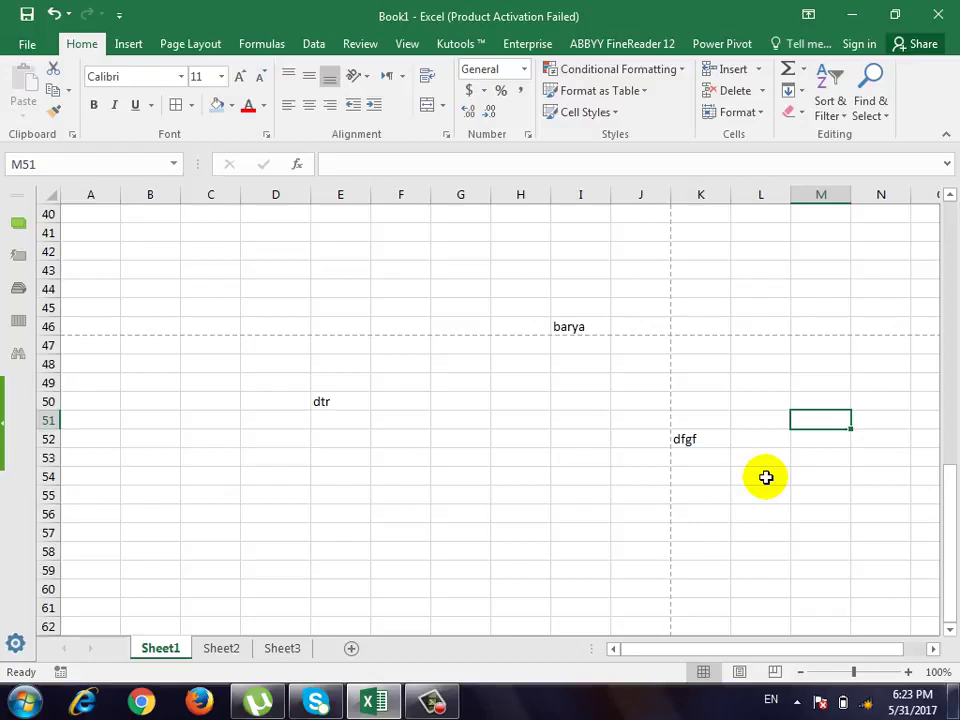
Go back to the table's total in G14 and reopen the print preview.
{"action": "scroll", "coordinate": [542, 400], "scroll_direction": "up", "scroll_amount": 5}
{"action": "scroll", "coordinate": [542, 400], "scroll_direction": "up", "scroll_amount": 6}
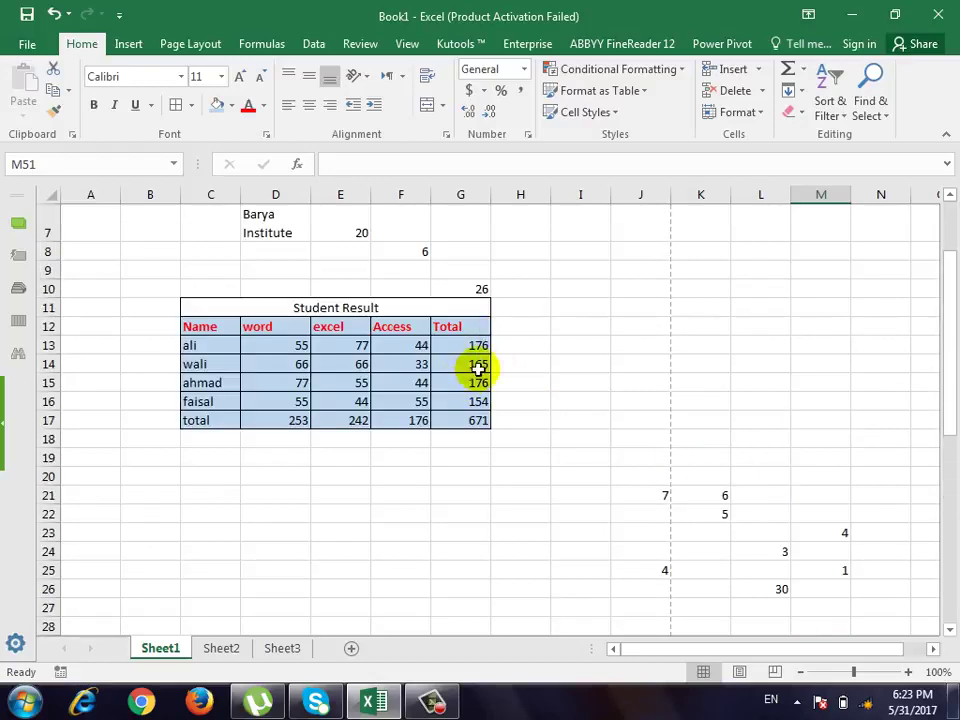
{"action": "left_click", "coordinate": [480, 366]}
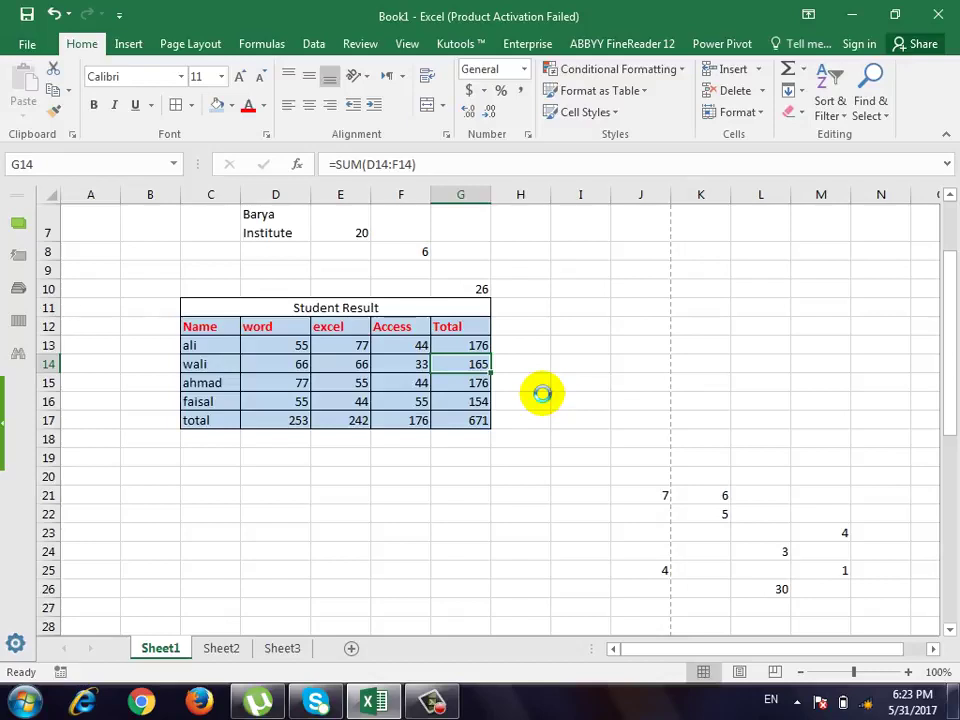
{"action": "key", "text": "ctrl+p"}
Set print scaling to Fit Sheet on One Page, keeping Letter paper, and return to Sheet1.
{"action": "left_click", "coordinate": [226, 585]}
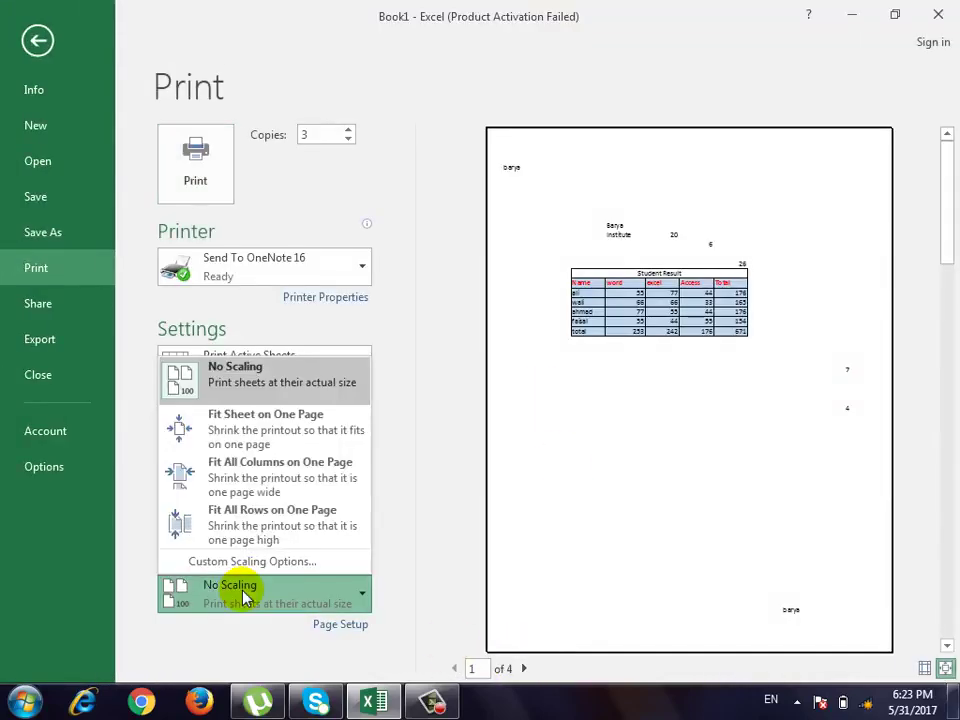
{"action": "left_click", "coordinate": [317, 600]}
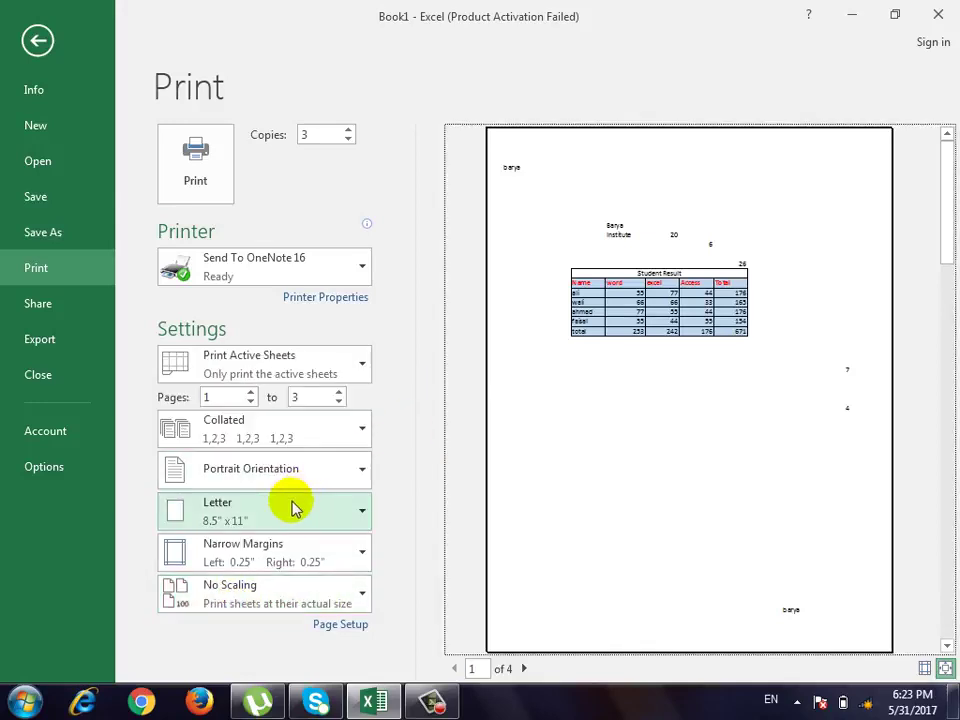
{"action": "left_click", "coordinate": [292, 508]}
{"action": "left_click", "coordinate": [398, 505]}
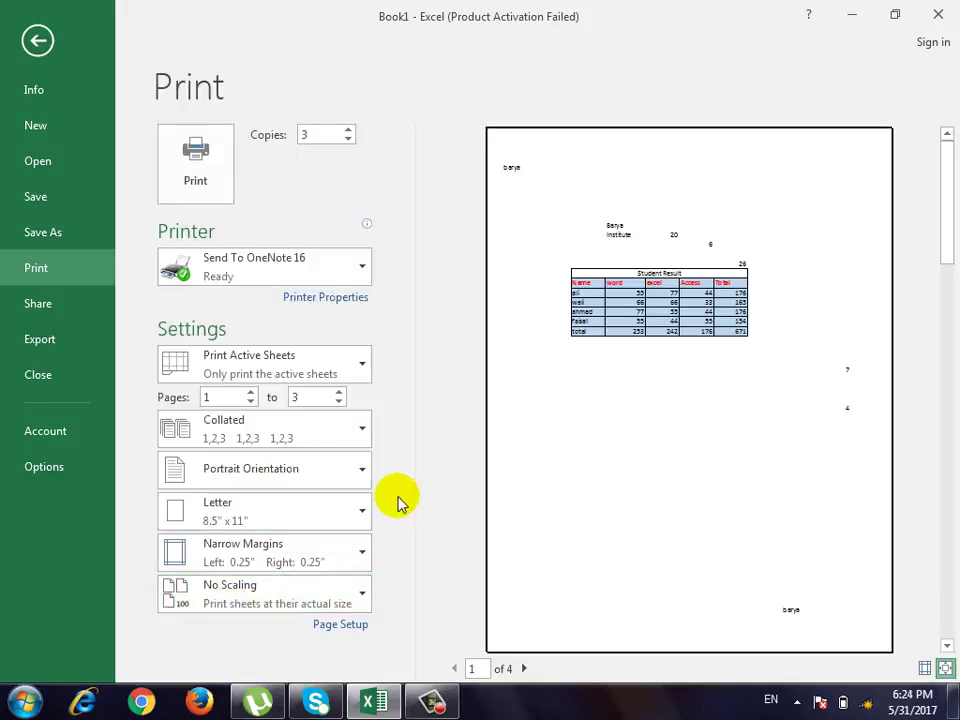
{"action": "left_click", "coordinate": [270, 596]}
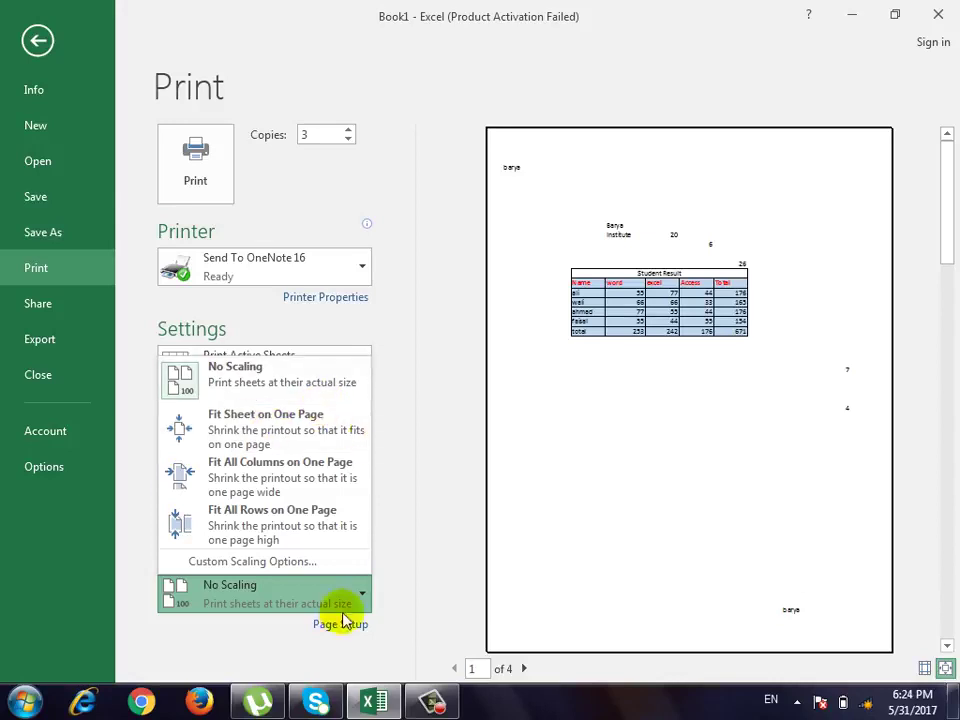
{"action": "left_click", "coordinate": [316, 437]}
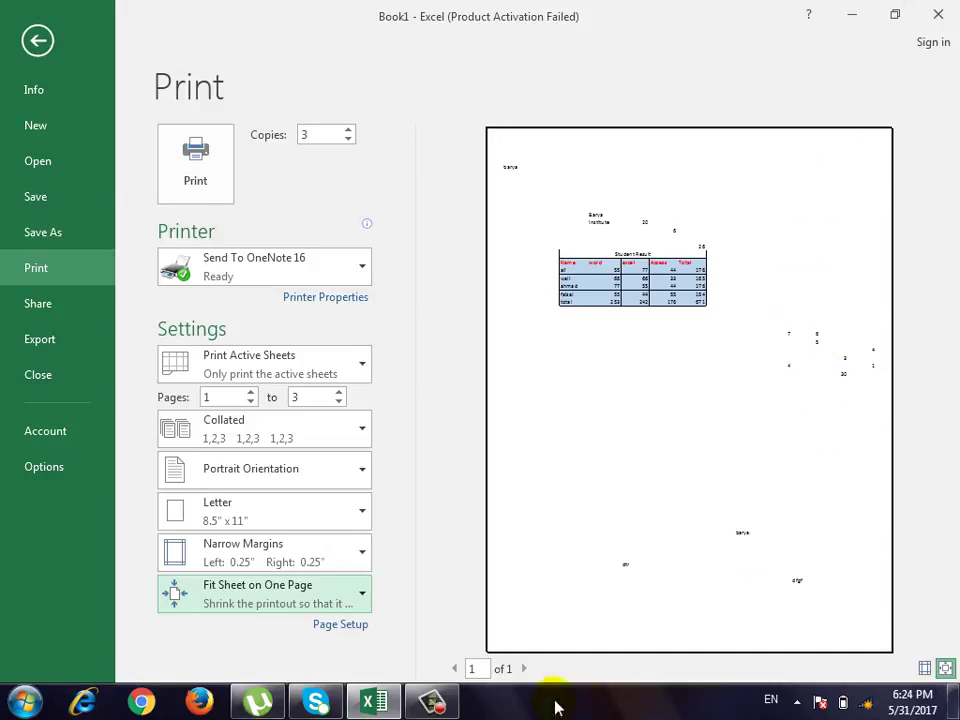
{"action": "left_click", "coordinate": [66, 40]}
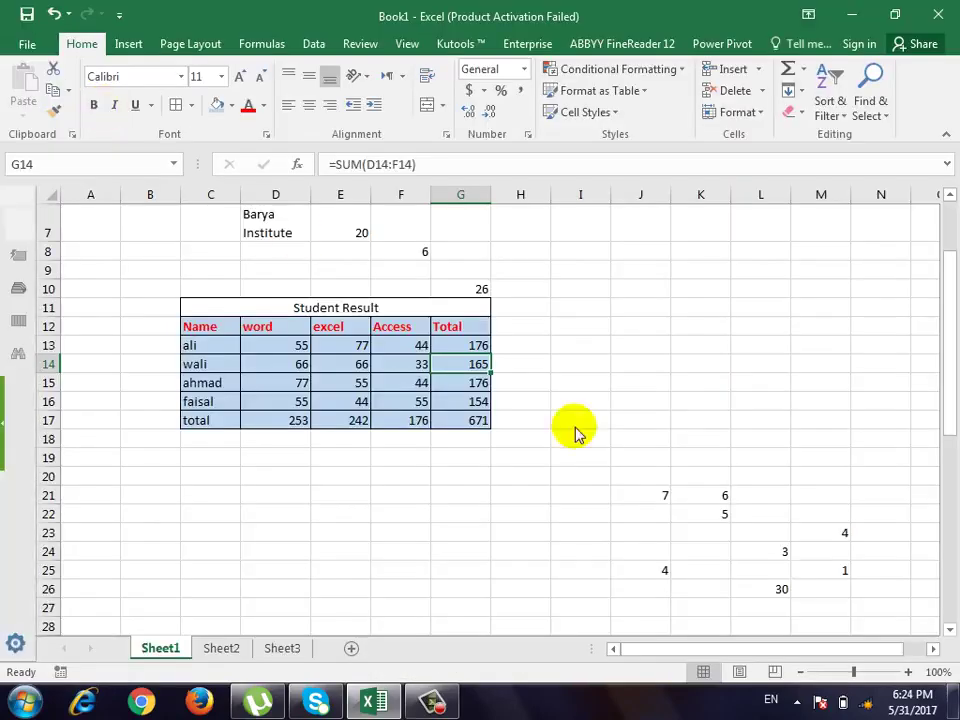
Dismiss the colour-scheme prompt and reset print scaling to No Scaling.
{"action": "left_click", "coordinate": [690, 548]}
{"action": "left_click", "coordinate": [715, 152]}
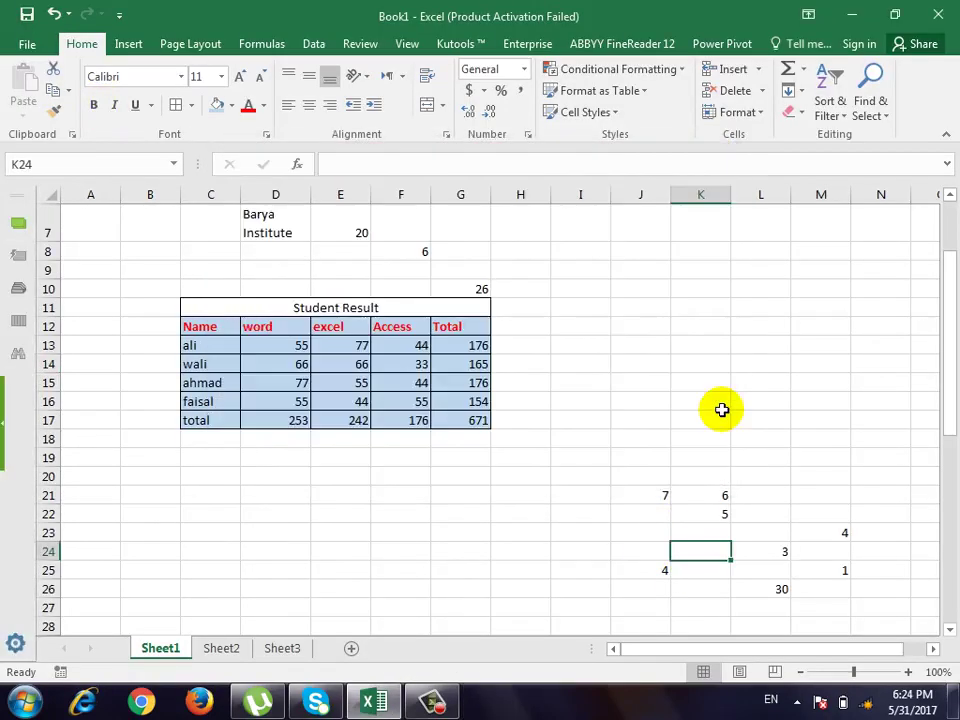
{"action": "scroll", "coordinate": [718, 407], "scroll_direction": "down", "scroll_amount": 5}
{"action": "scroll", "coordinate": [718, 407], "scroll_direction": "up", "scroll_amount": 5}
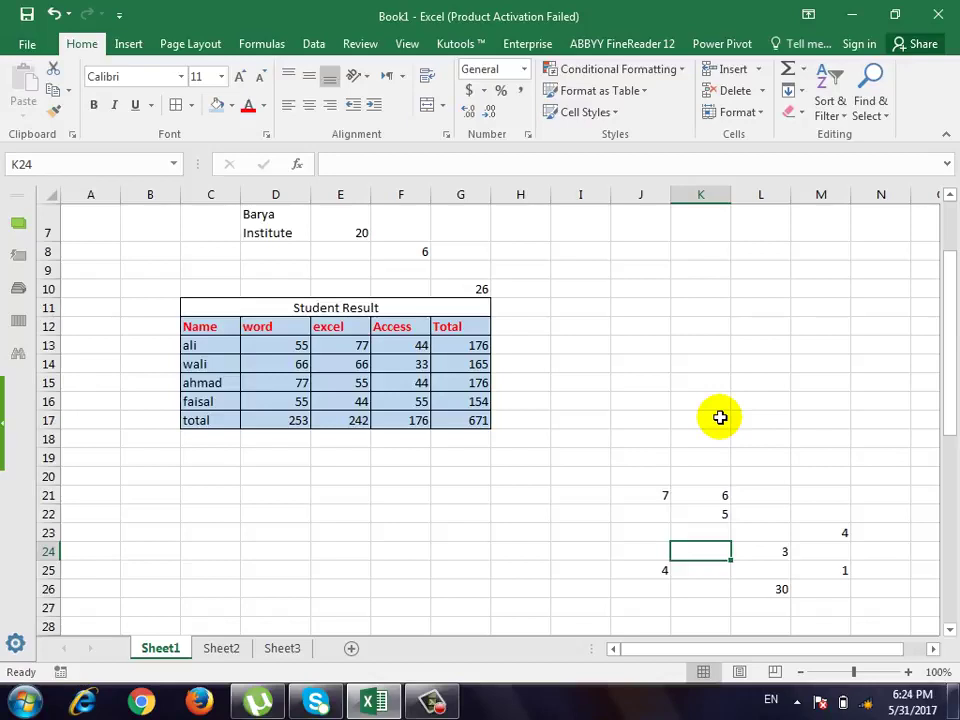
{"action": "key", "text": "ctrl+p"}
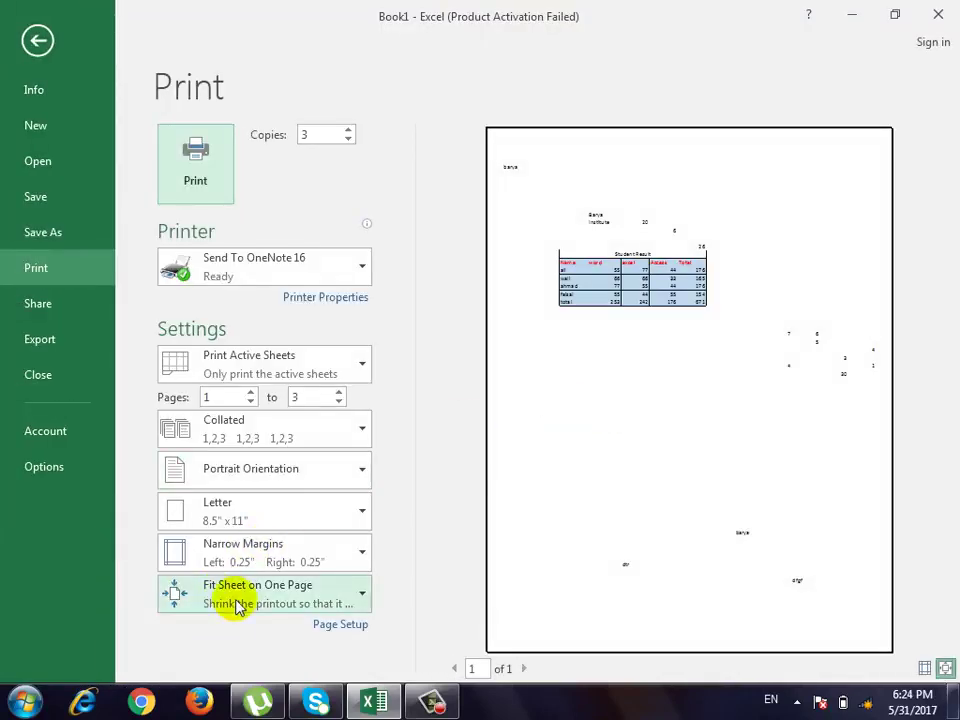
{"action": "left_click", "coordinate": [238, 600]}
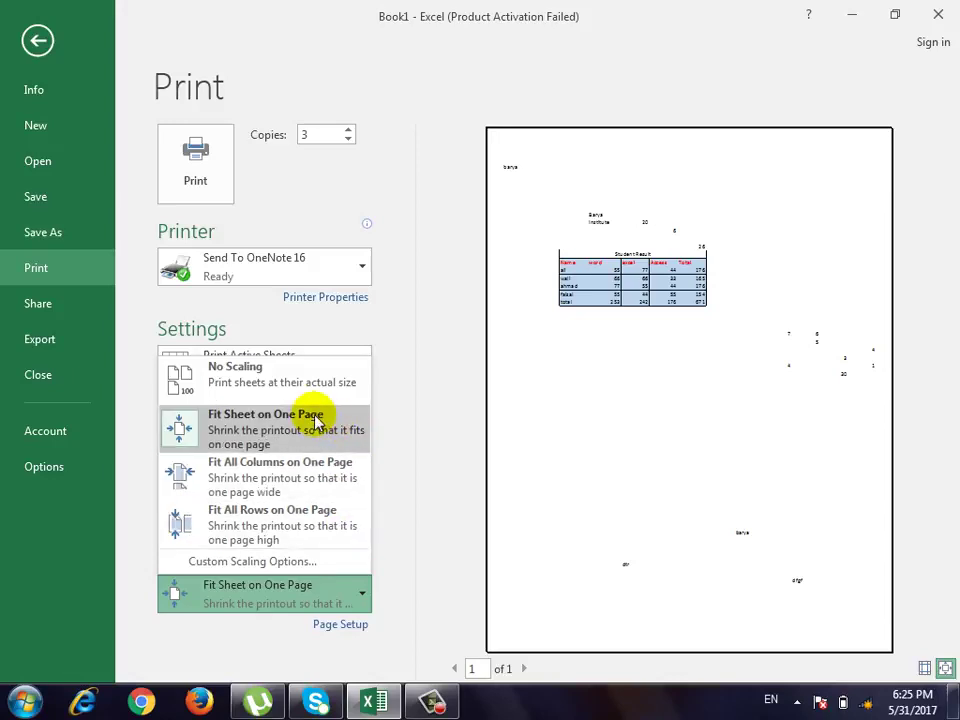
{"action": "left_click", "coordinate": [268, 378]}
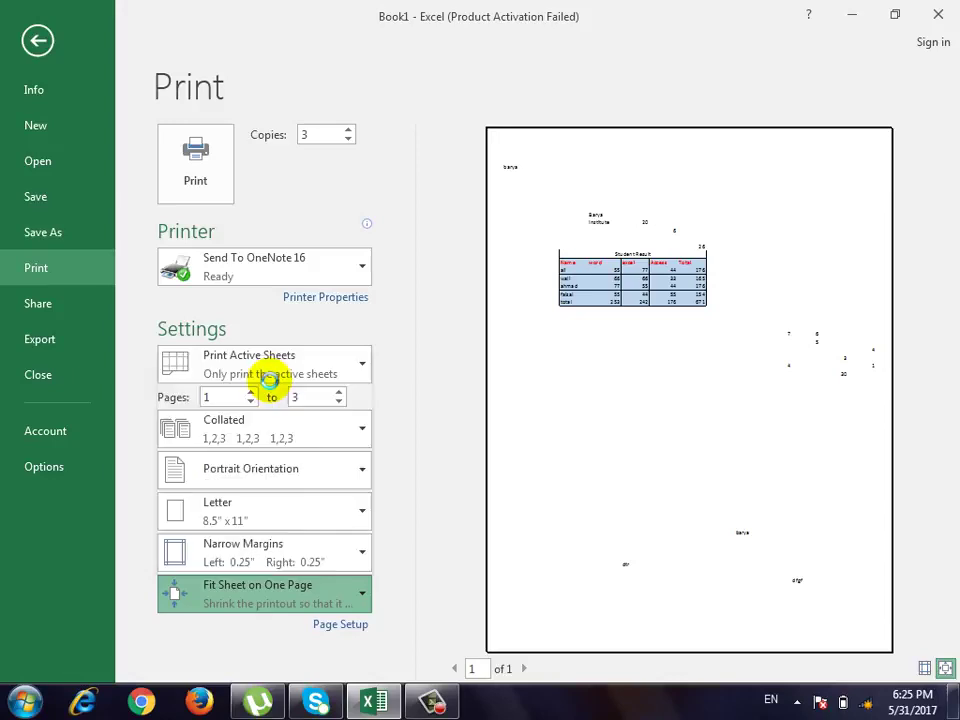
{"action": "left_click", "coordinate": [45, 45]}
Reopen the print preview, now spanning 4 pages at actual size.
{"action": "scroll", "coordinate": [585, 368], "scroll_direction": "down", "scroll_amount": 7}
{"action": "scroll", "coordinate": [585, 370], "scroll_direction": "down", "scroll_amount": 3}
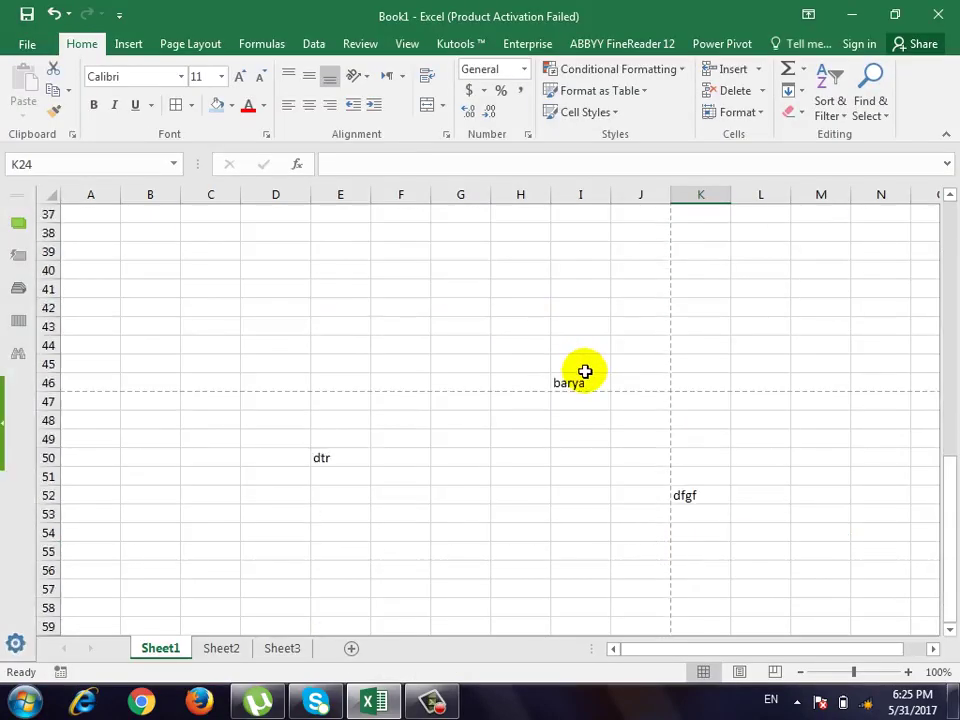
{"action": "scroll", "coordinate": [585, 371], "scroll_direction": "up", "scroll_amount": 10}
{"action": "key", "text": "ctrl+p"}
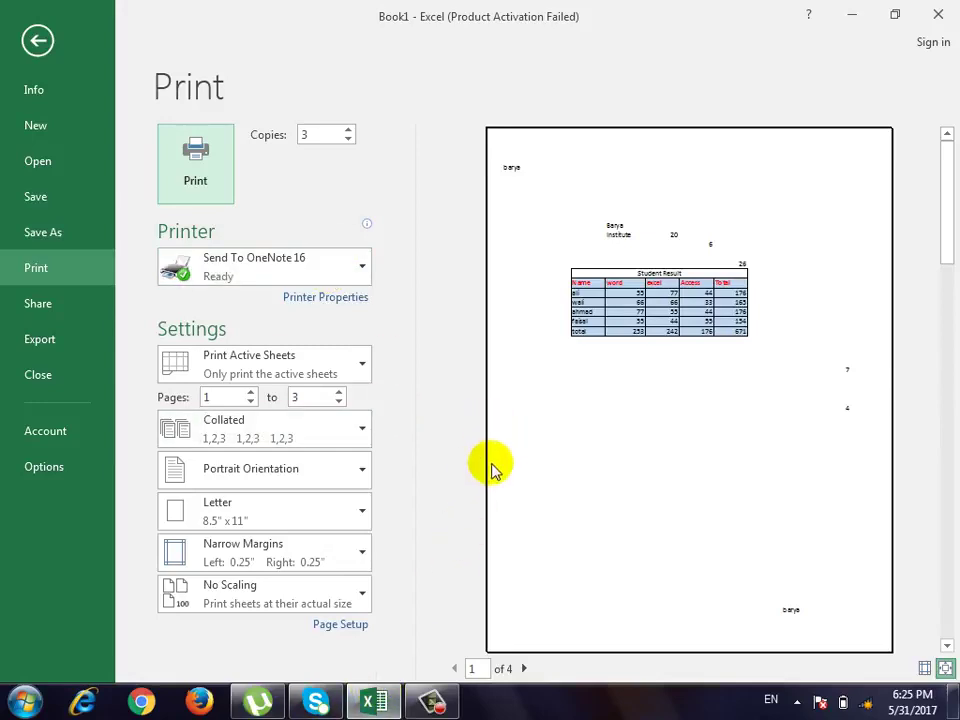
{"action": "left_click", "coordinate": [345, 626]}
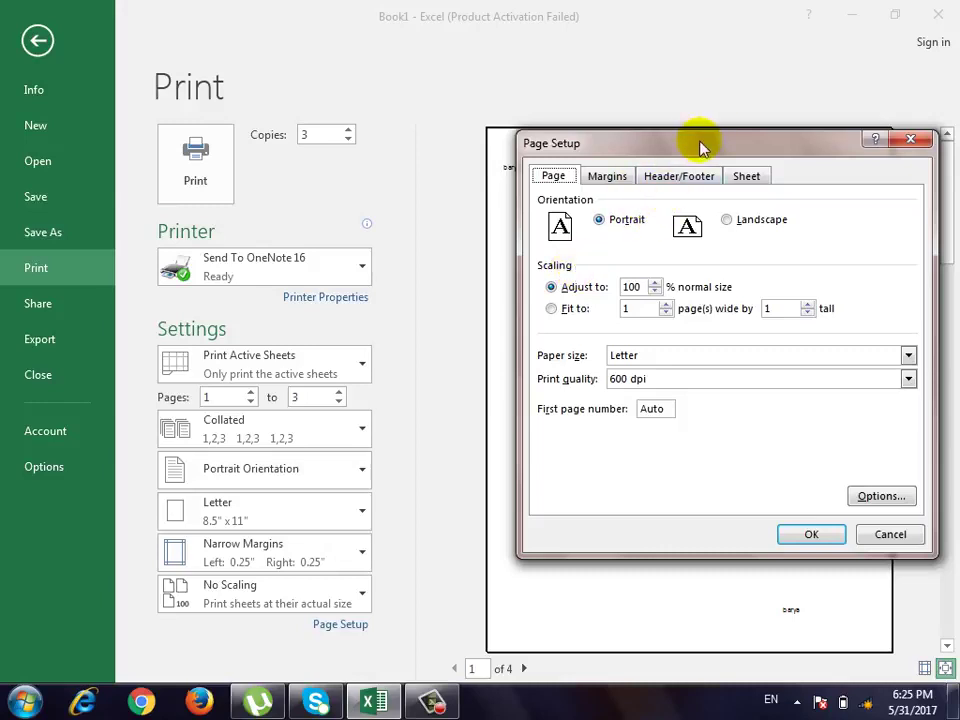
{"action": "left_click_drag", "start_coordinate": [700, 147], "coordinate": [528, 143]}
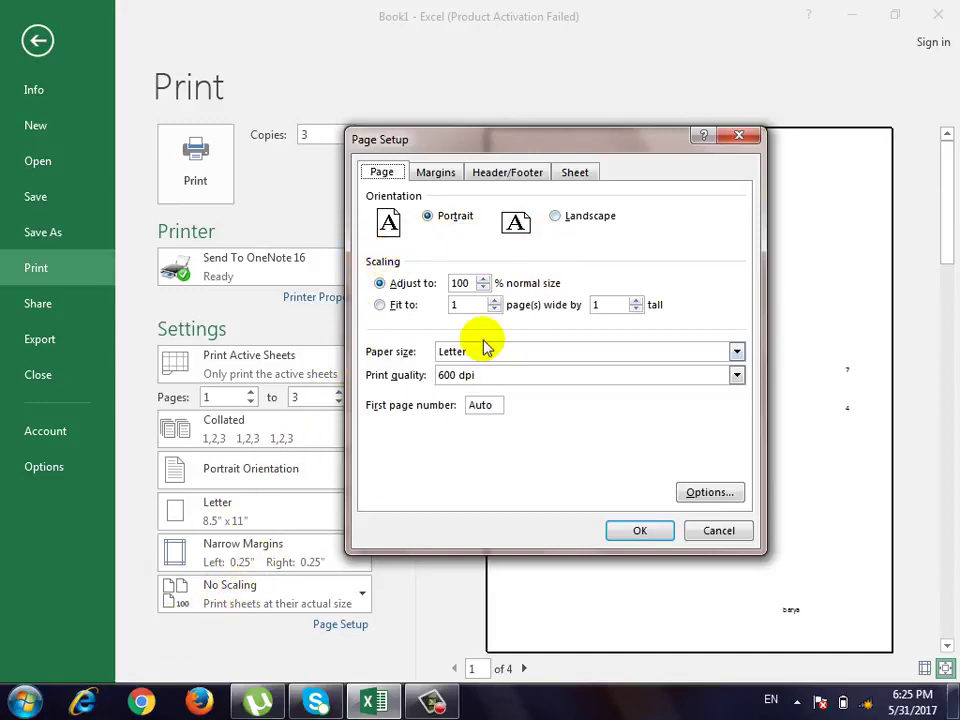
{"action": "double_click", "coordinate": [458, 283]}
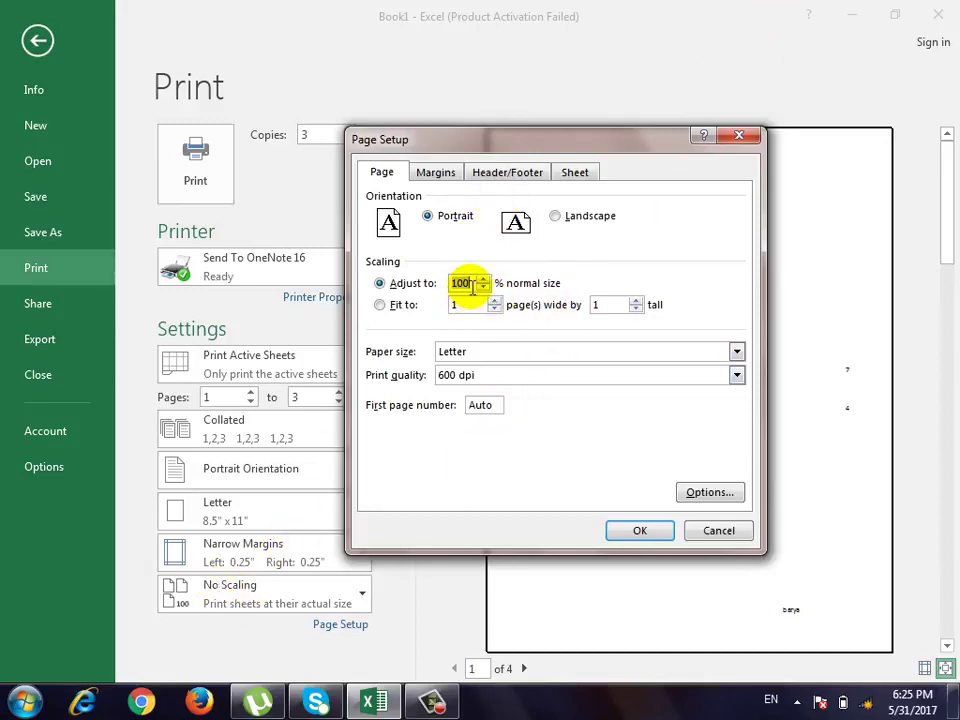
{"action": "left_click", "coordinate": [402, 305]}
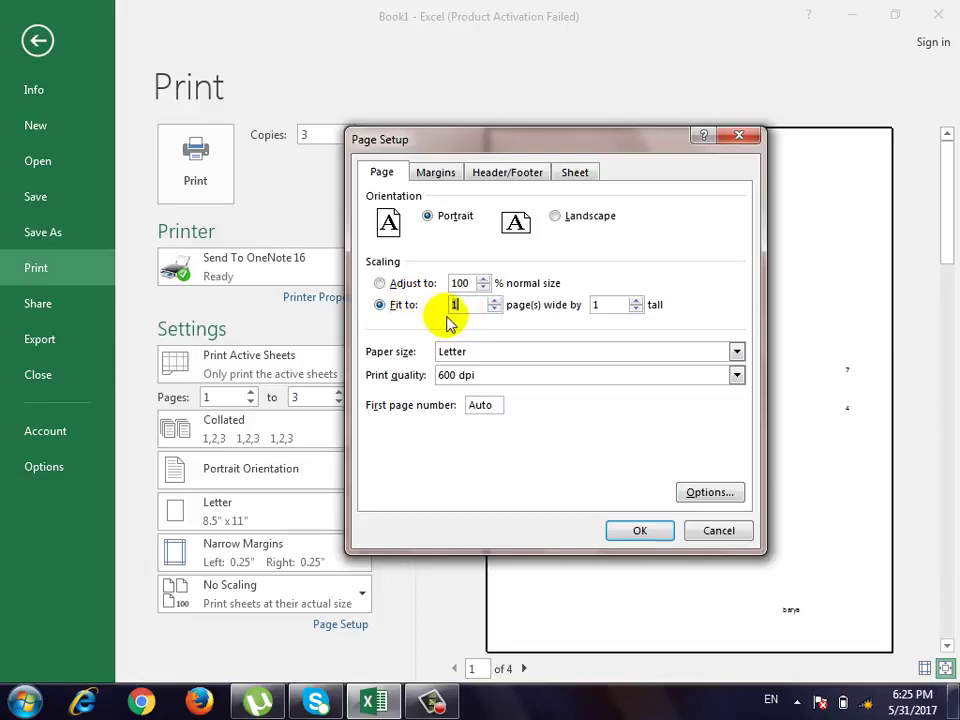
{"action": "key", "text": "Escape"}
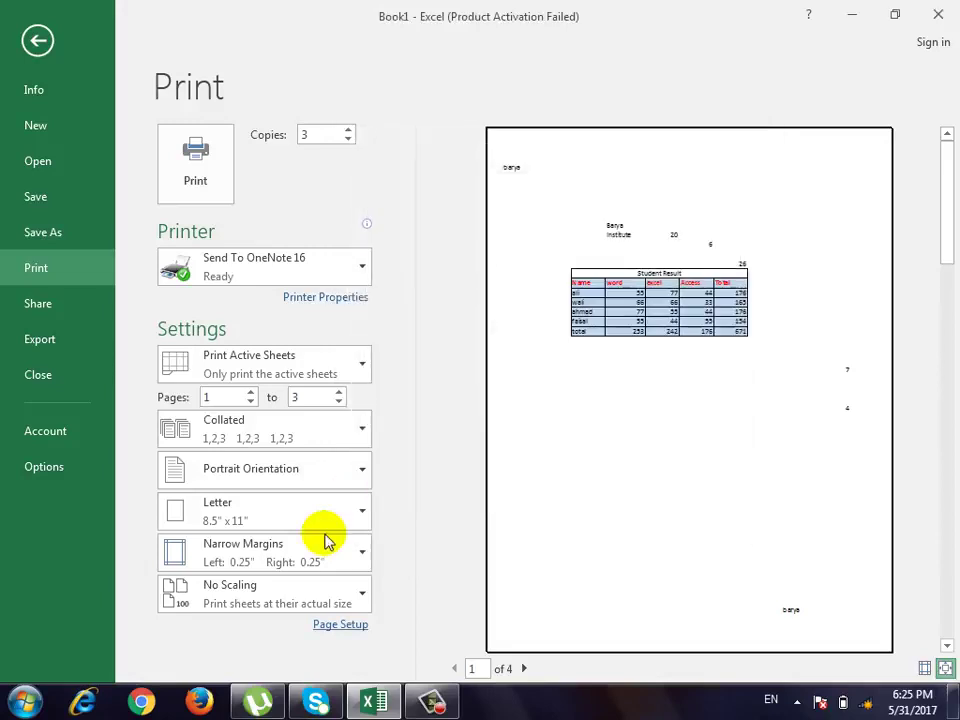
In Page Setup, enter Fit to 4 pages wide by 2 tall, then revert to Adjust to 100%.
{"action": "left_click", "coordinate": [300, 595]}
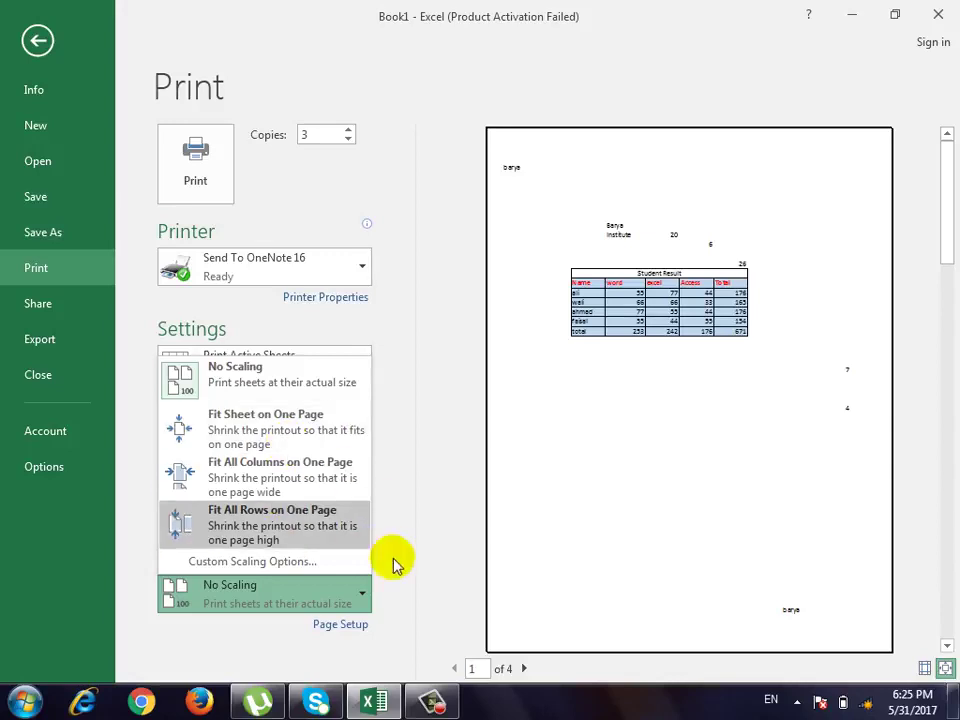
{"action": "left_click", "coordinate": [338, 623]}
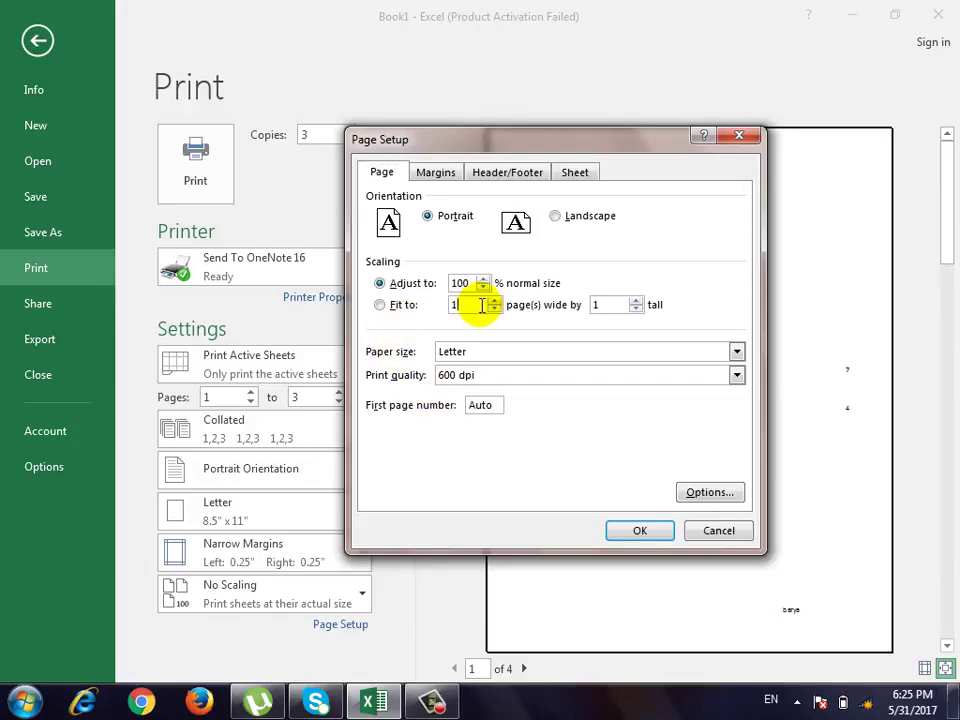
{"action": "double_click", "coordinate": [482, 305]}
{"action": "type", "text": "4"}
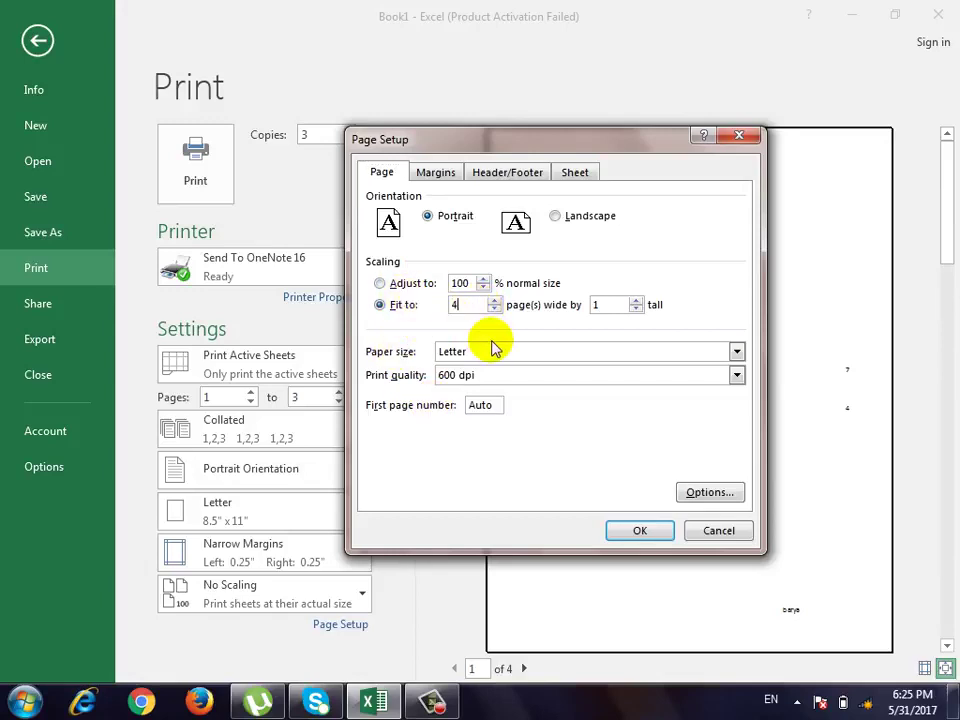
{"action": "double_click", "coordinate": [606, 304]}
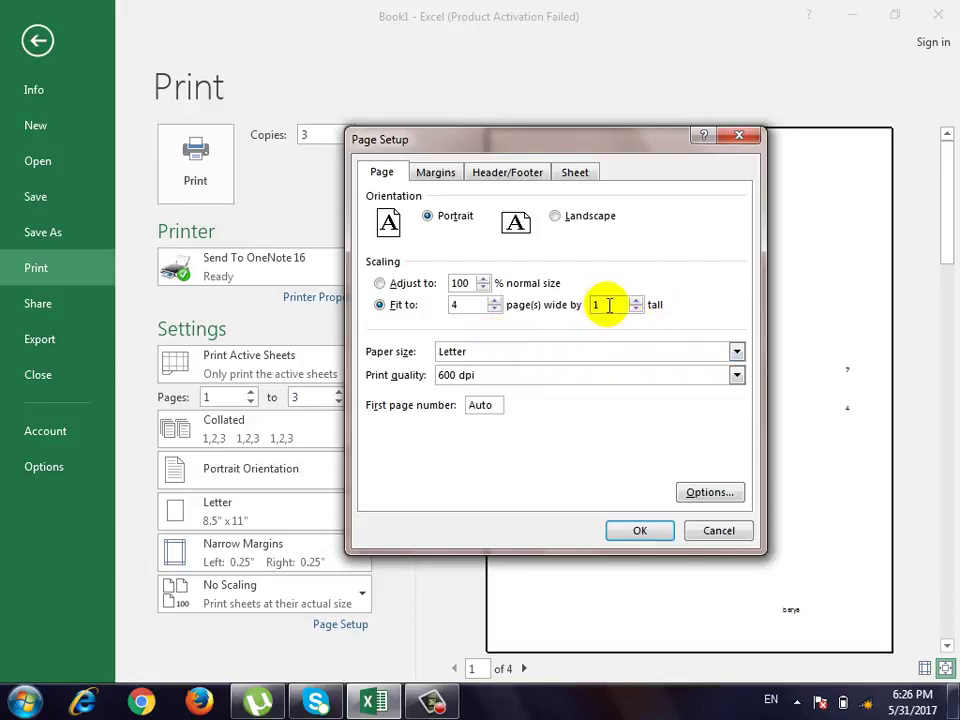
{"action": "type", "text": "2"}
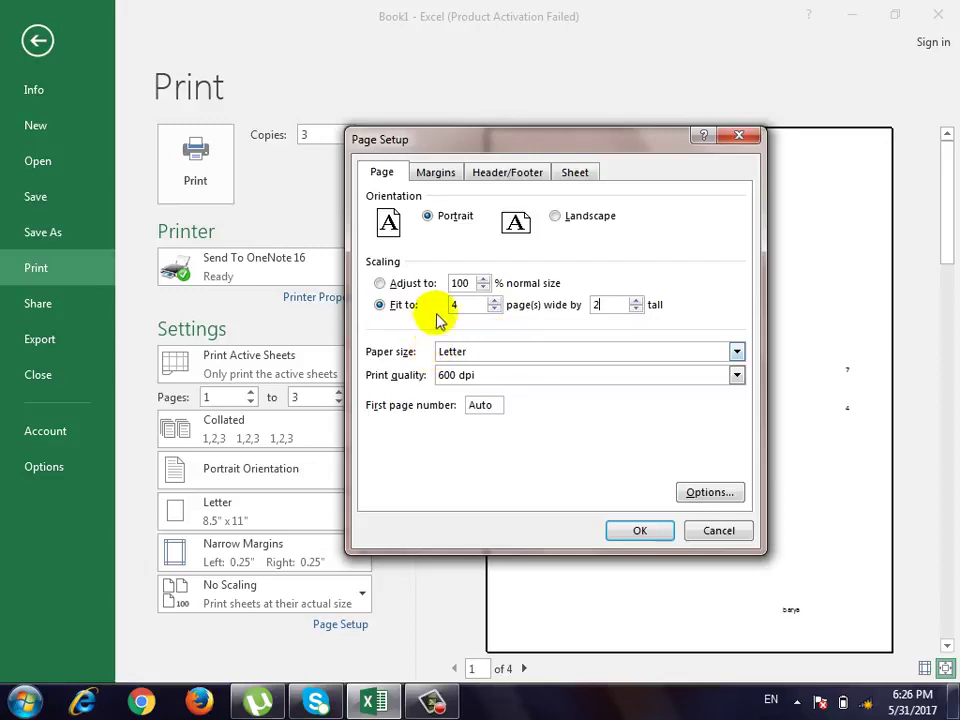
{"action": "left_click", "coordinate": [411, 284]}
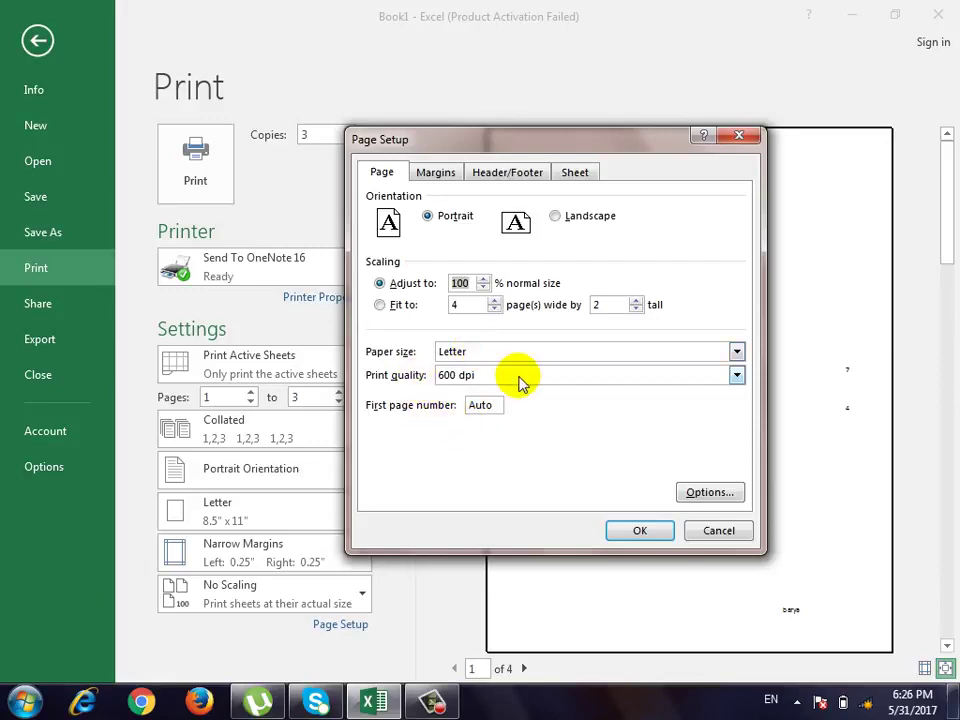
{"action": "left_click", "coordinate": [520, 376]}
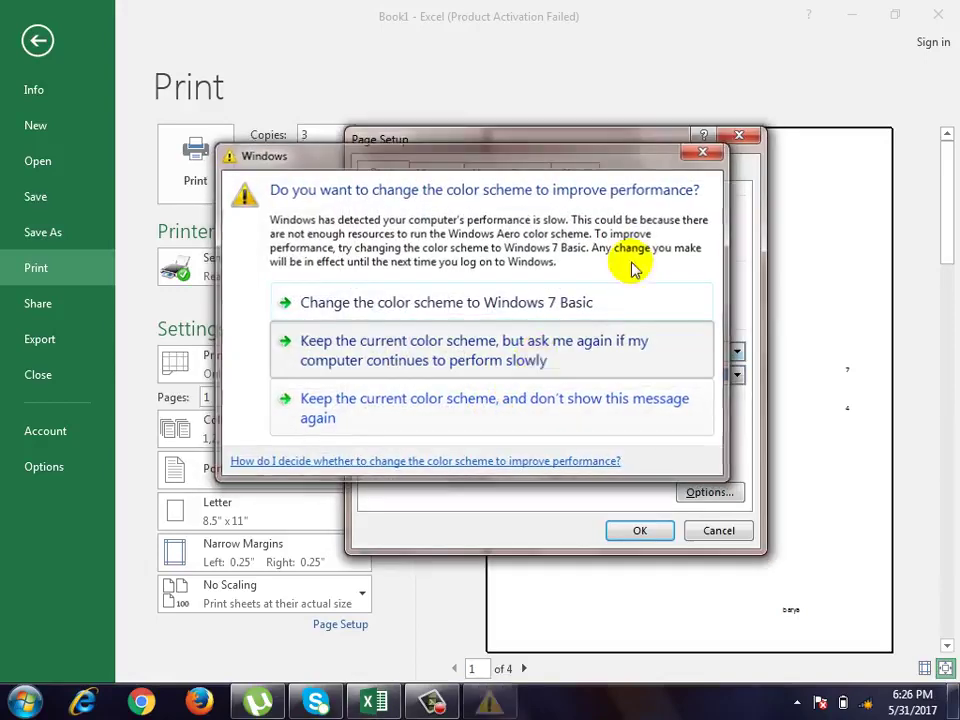
Dismiss the colour-scheme warning and change First page number from Auto to 1.
{"action": "left_click", "coordinate": [560, 352]}
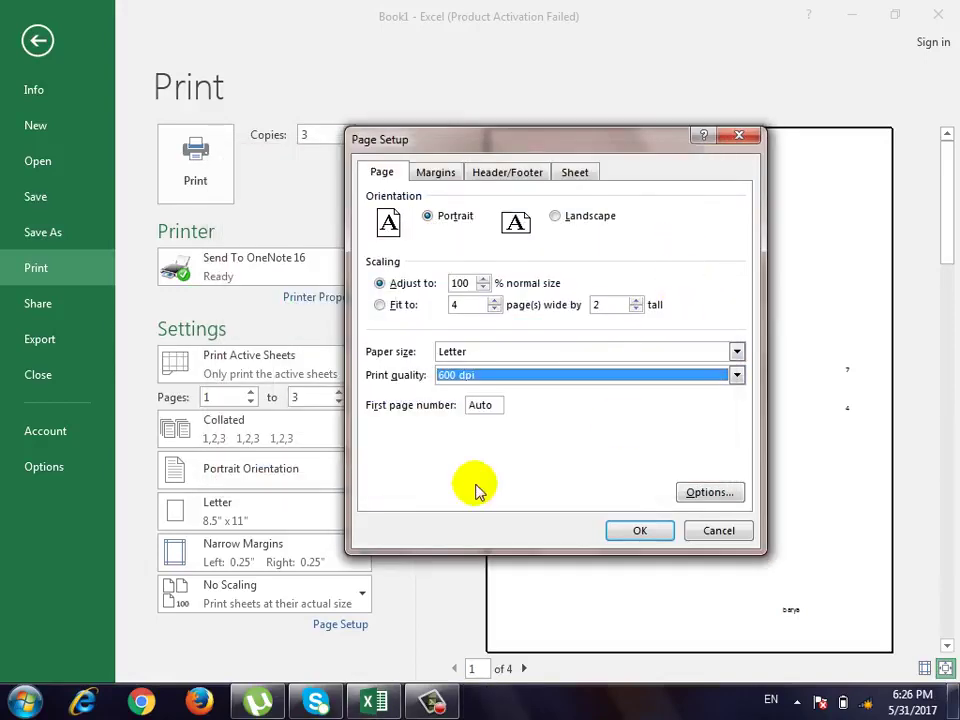
{"action": "left_click", "coordinate": [487, 405]}
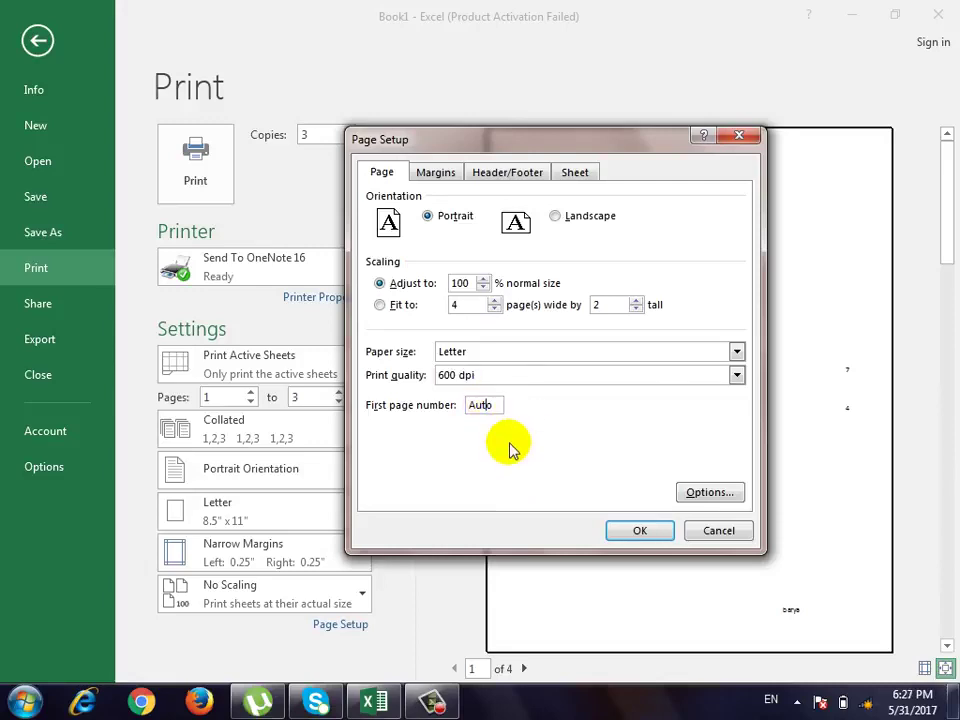
{"action": "double_click", "coordinate": [489, 404]}
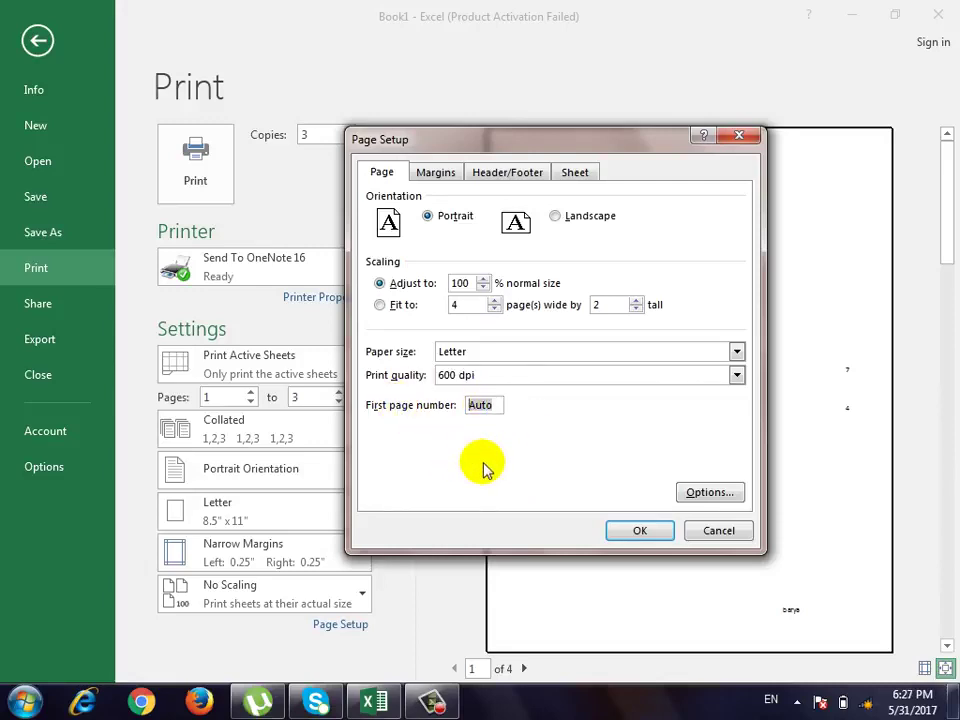
{"action": "type", "text": "1"}
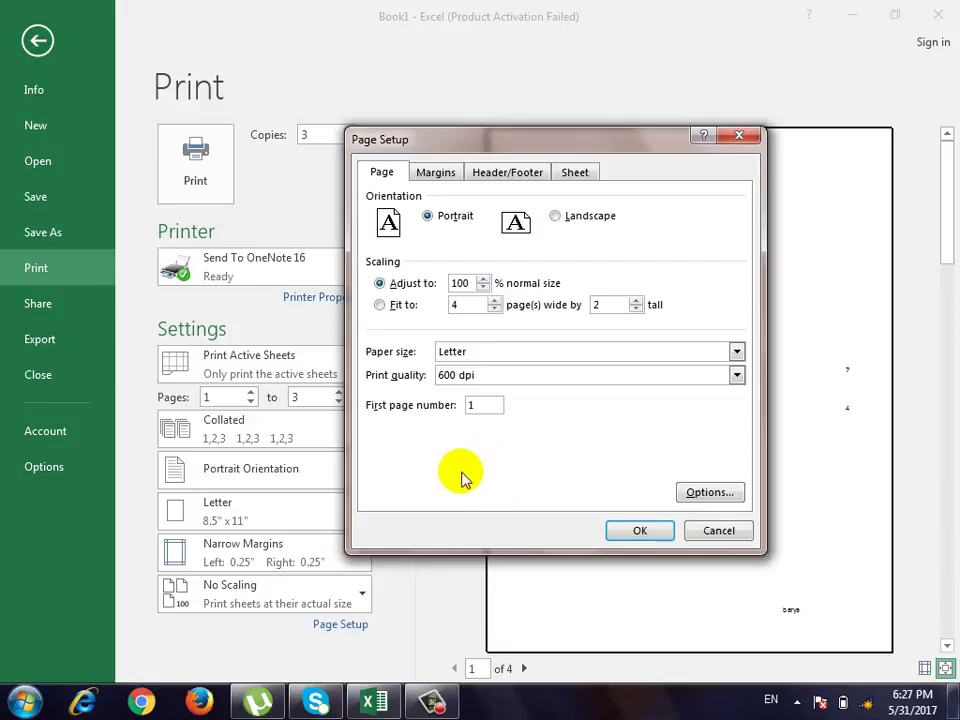
{"action": "left_click", "coordinate": [428, 176]}
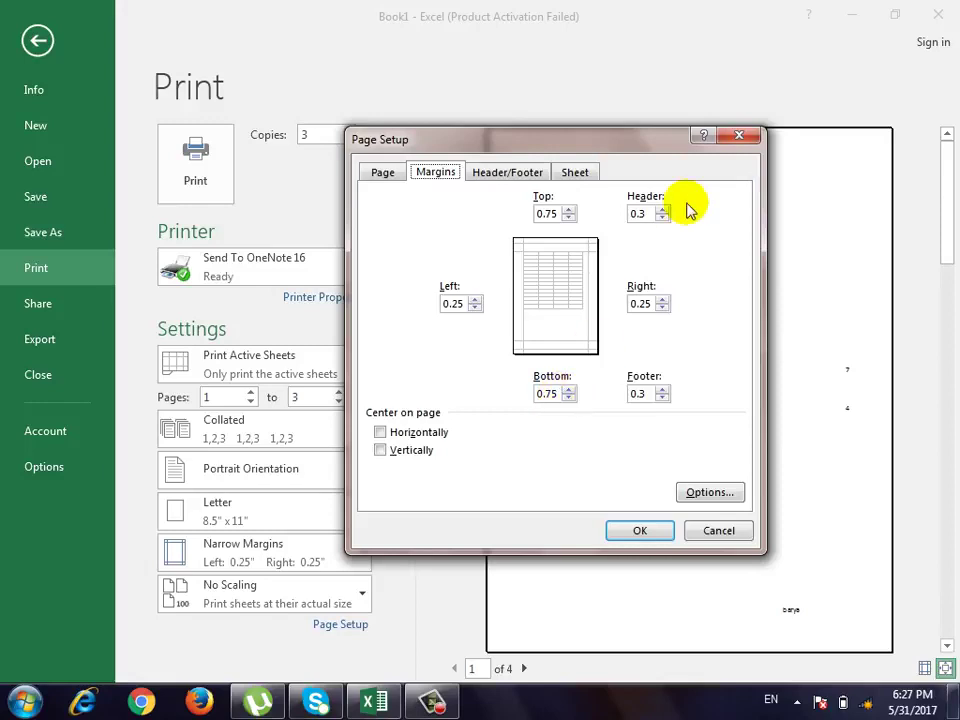
Inspect the Header and Footer margin values, then cancel Page Setup unchanged.
{"action": "left_click", "coordinate": [637, 213]}
{"action": "left_click", "coordinate": [640, 394]}
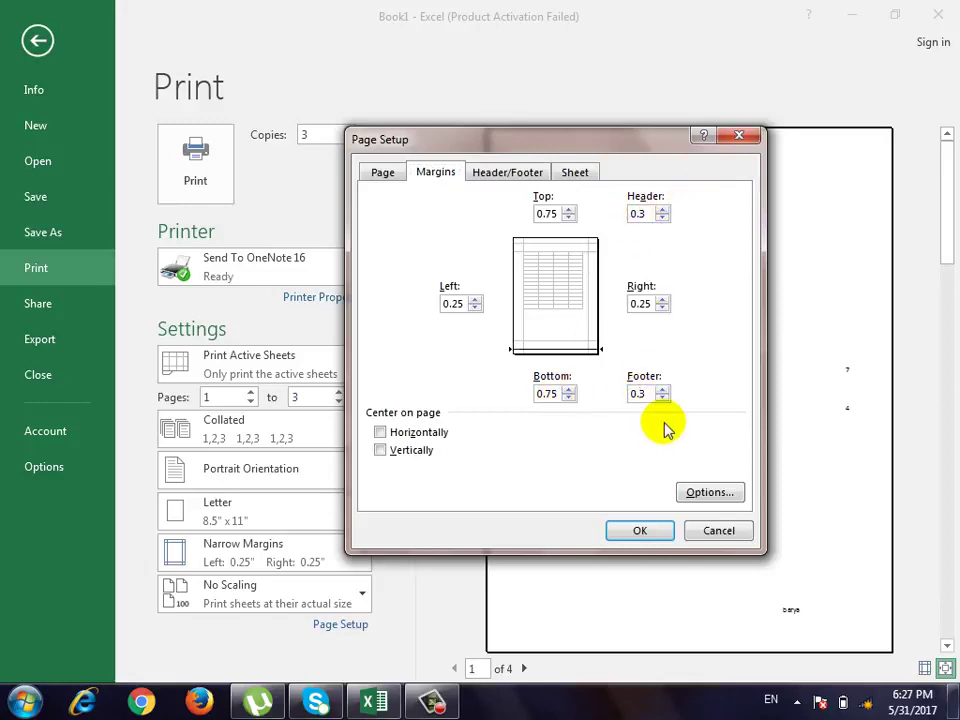
{"action": "left_click", "coordinate": [741, 538]}
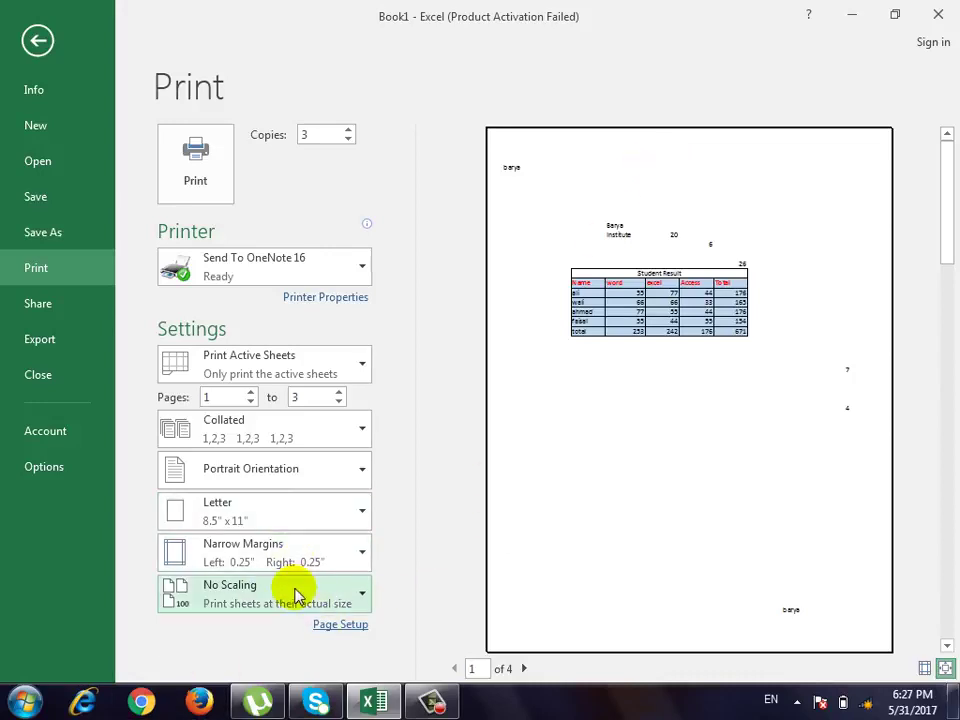
Try a 0.55 header margin in Page Setup, then cancel without applying it.
{"action": "left_click", "coordinate": [335, 624]}
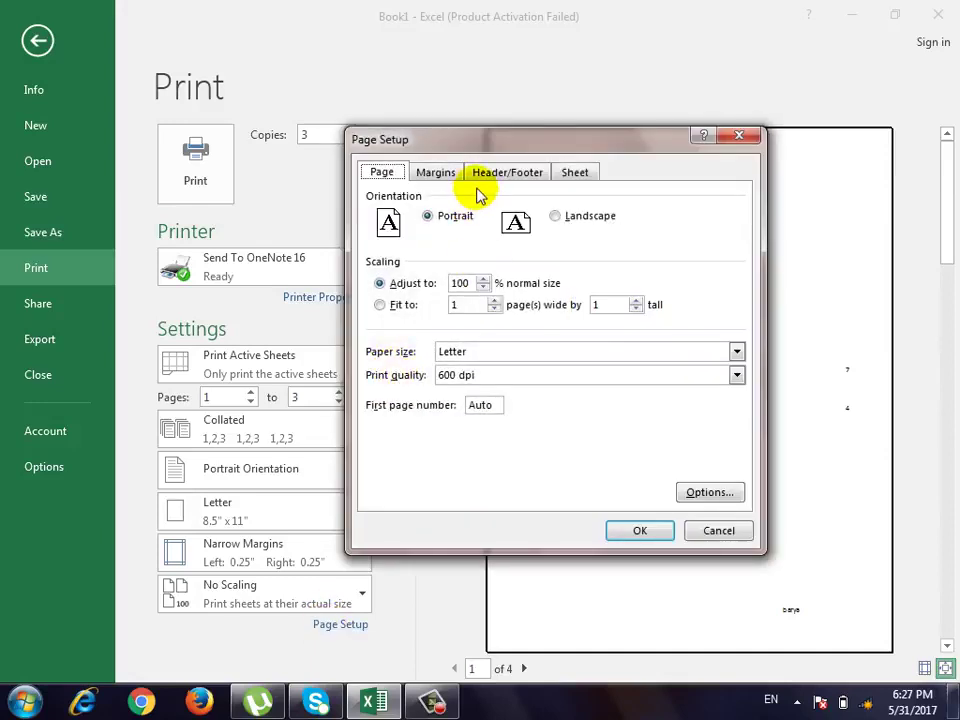
{"action": "left_click_drag", "start_coordinate": [467, 104], "coordinate": [438, 62]}
{"action": "left_click", "coordinate": [408, 122]}
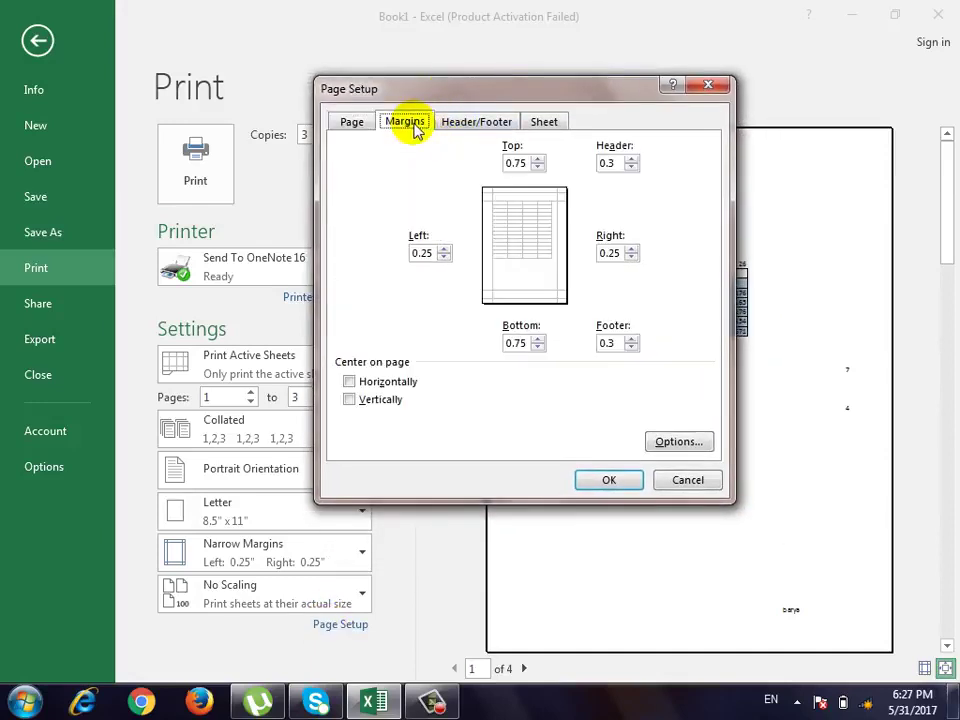
{"action": "left_click_drag", "start_coordinate": [590, 90], "coordinate": [386, 74]}
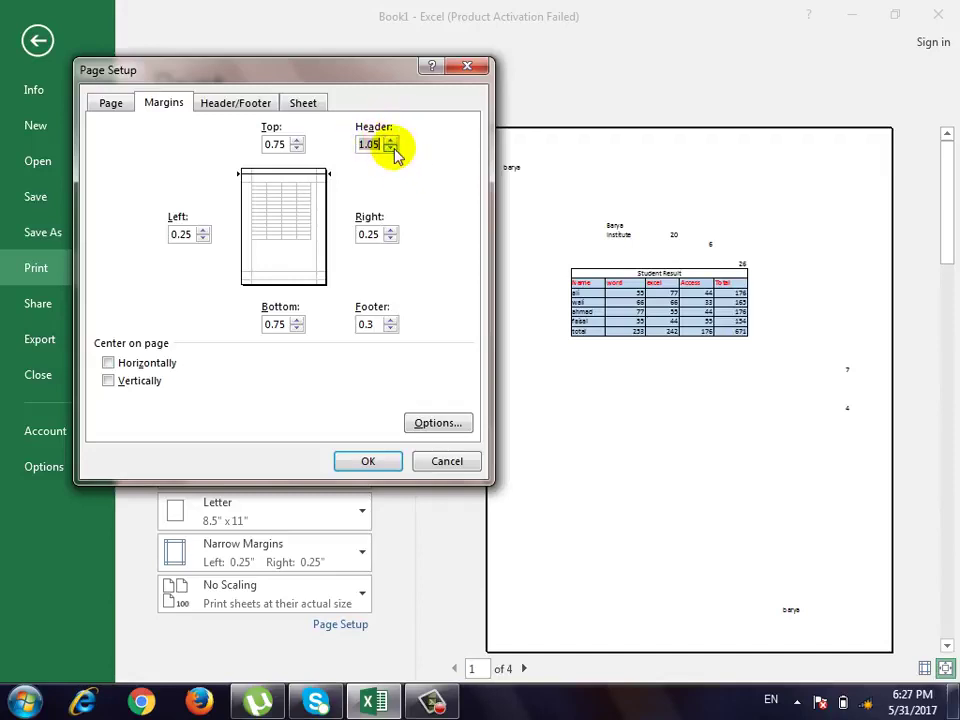
{"action": "left_click", "coordinate": [392, 149]}
{"action": "left_click", "coordinate": [392, 149]}
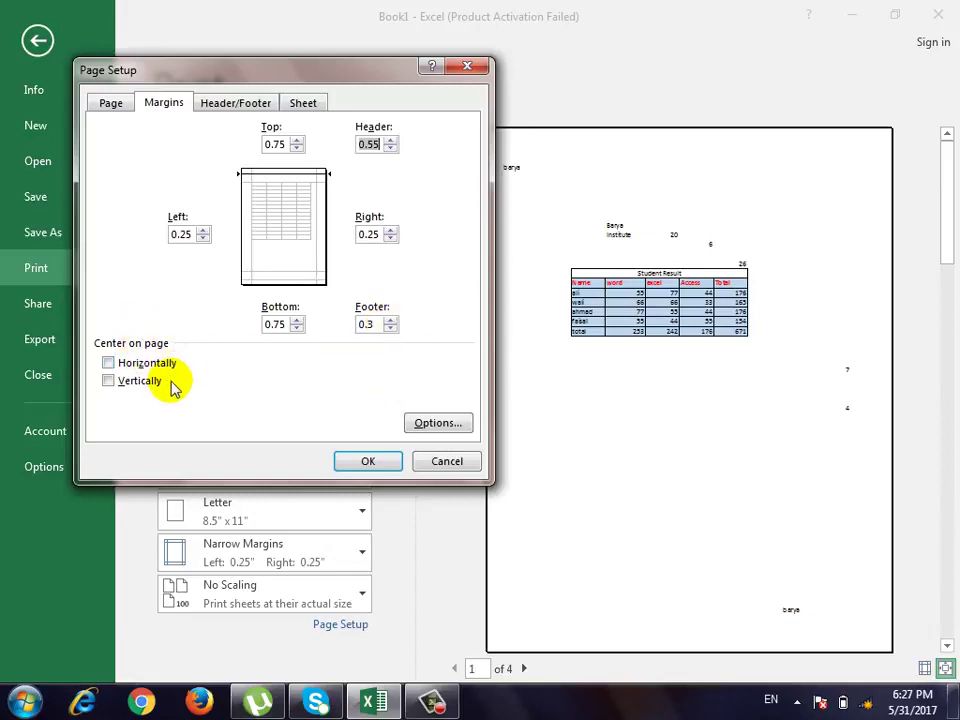
{"action": "left_click", "coordinate": [428, 460]}
Back on the worksheet, delete the stray entries in A1:G10 above the table.
{"action": "left_click", "coordinate": [39, 56]}
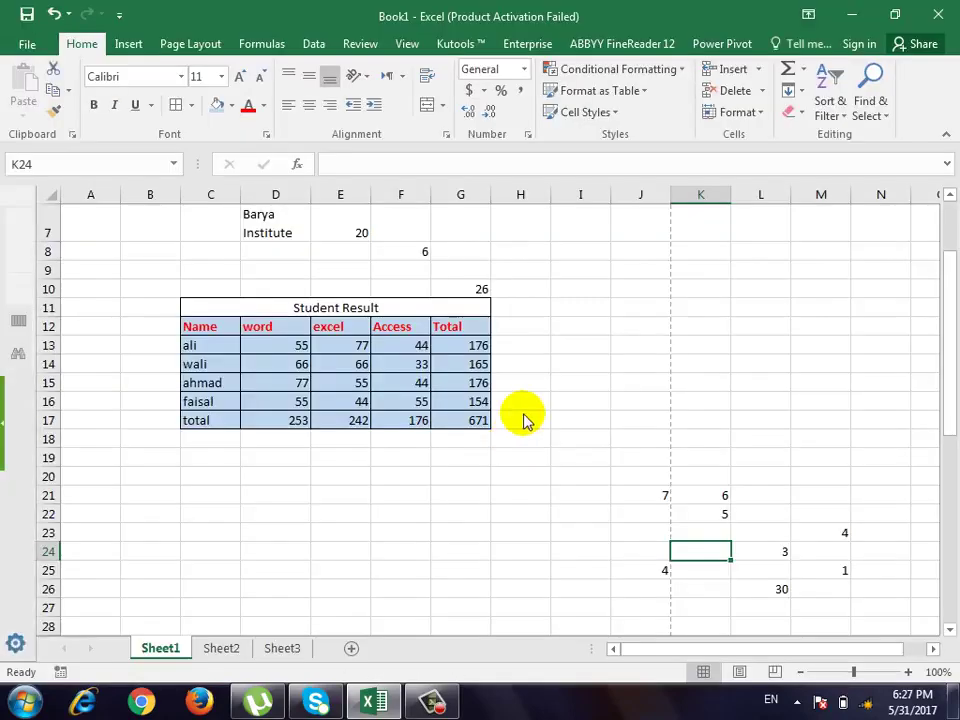
{"action": "scroll", "coordinate": [514, 478], "scroll_direction": "up", "scroll_amount": 2}
{"action": "scroll", "coordinate": [514, 478], "scroll_direction": "down", "scroll_amount": 2}
{"action": "scroll", "coordinate": [512, 480], "scroll_direction": "up", "scroll_amount": 2}
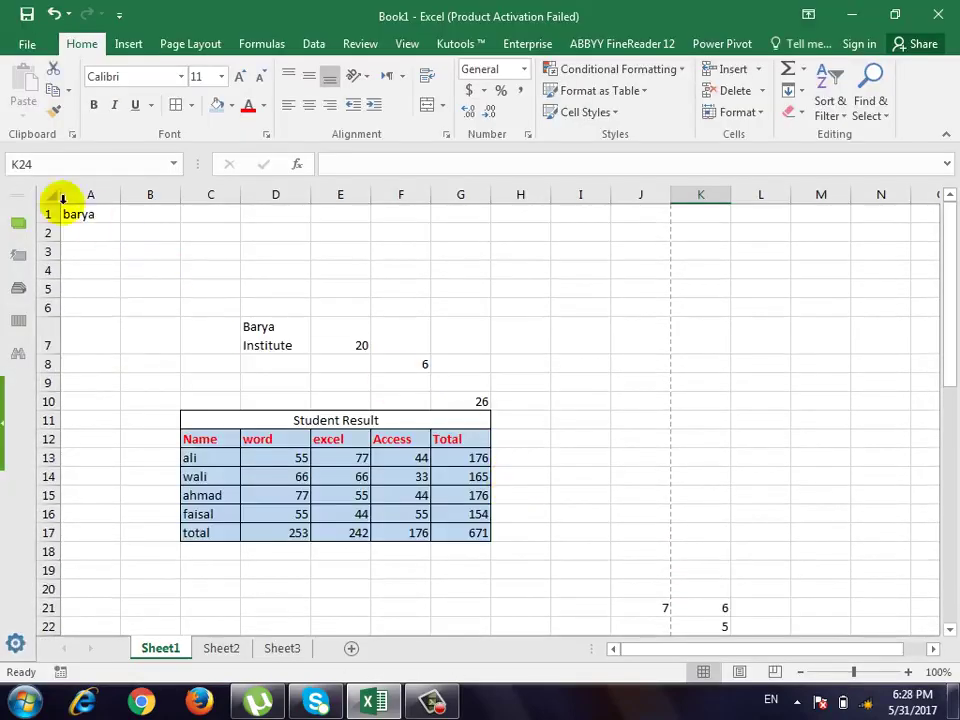
{"action": "mouse_move", "coordinate": [75, 212]}
{"action": "left_mouse_down"}
{"action": "mouse_move", "coordinate": [461, 366]}
{"action": "mouse_move", "coordinate": [461, 405]}
{"action": "left_mouse_up"}
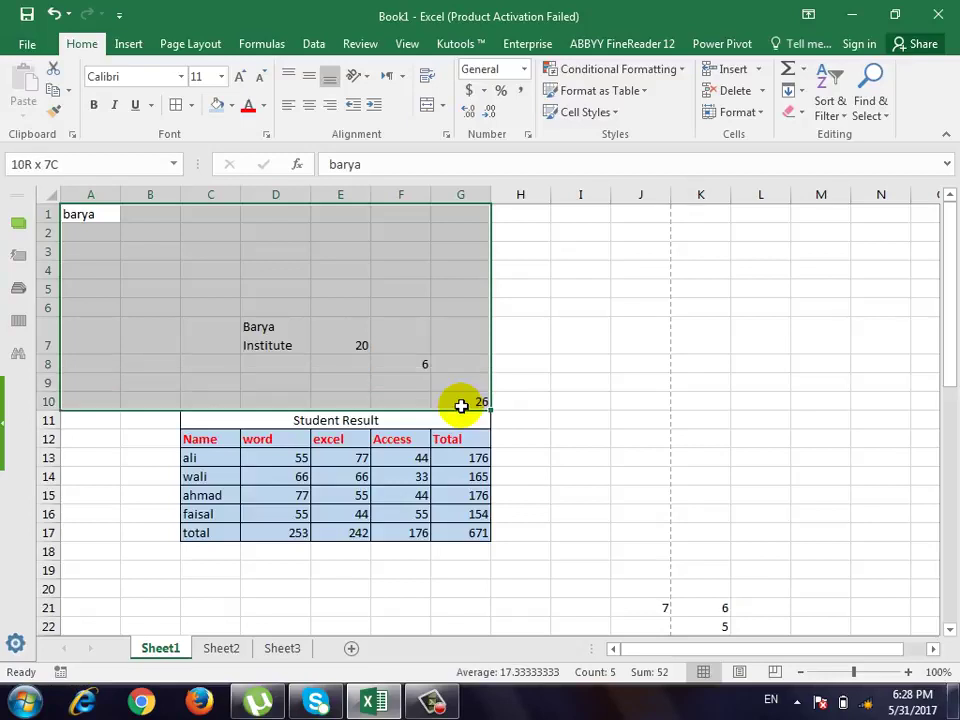
{"action": "key", "text": "Delete"}
Deal with the stray values to the lower right, then select the Student Result table C11:G17.
{"action": "scroll", "coordinate": [512, 380], "scroll_direction": "down", "scroll_amount": 9}
{"action": "scroll", "coordinate": [512, 380], "scroll_direction": "up", "scroll_amount": 4}
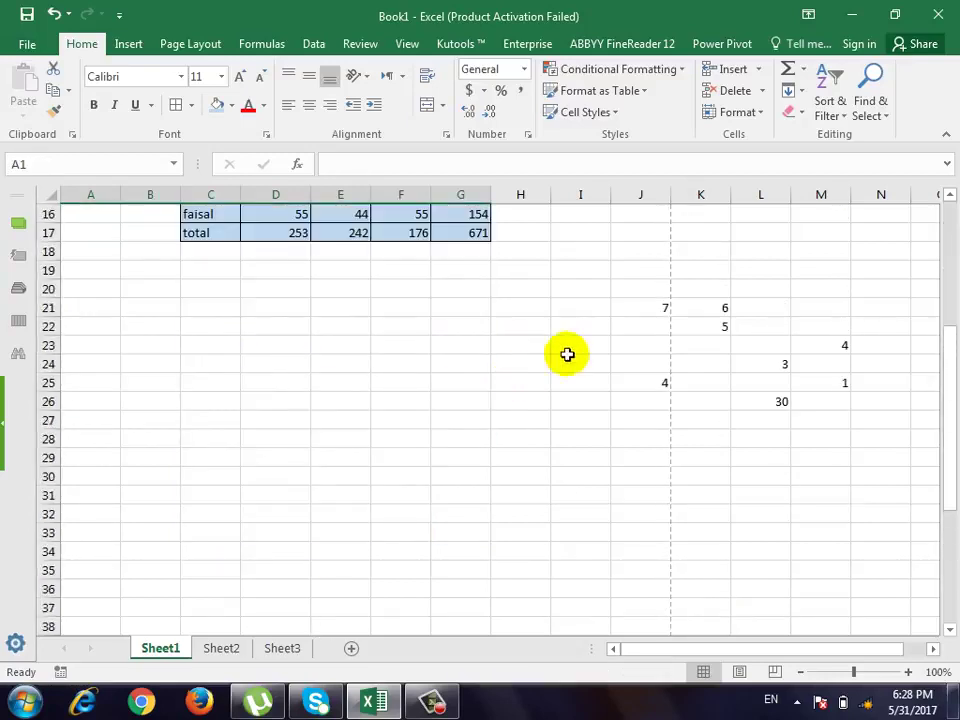
{"action": "mouse_move", "coordinate": [634, 310]}
{"action": "left_mouse_down"}
{"action": "mouse_move", "coordinate": [515, 643]}
{"action": "mouse_move", "coordinate": [431, 464]}
{"action": "left_mouse_up"}
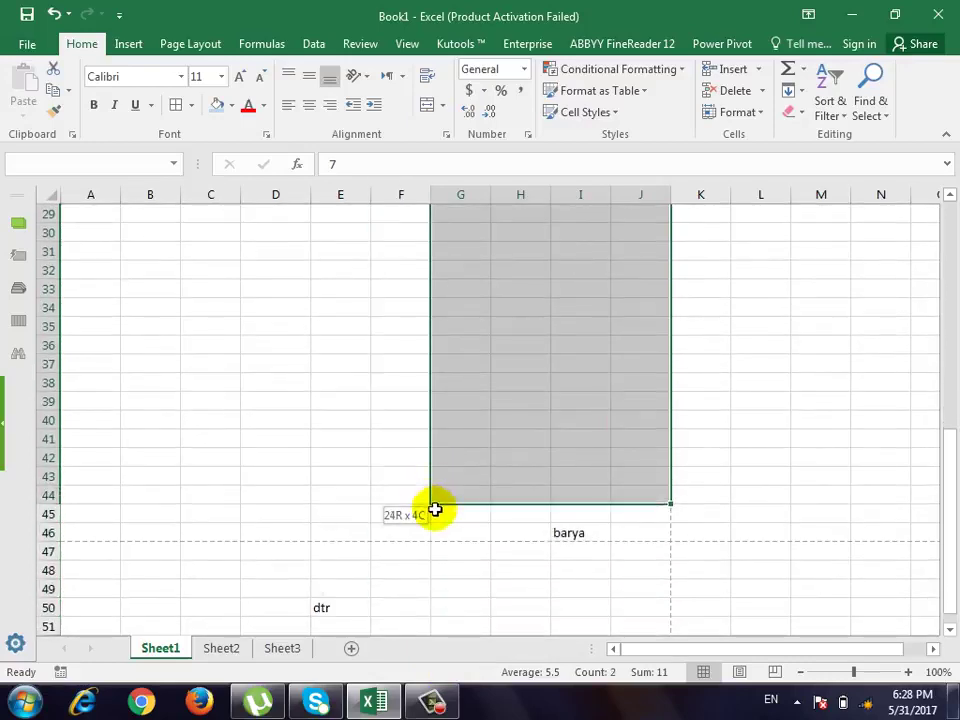
{"action": "left_click_drag", "start_coordinate": [431, 464], "coordinate": [433, 531]}
{"action": "scroll", "coordinate": [431, 523], "scroll_direction": "up", "scroll_amount": 6}
{"action": "scroll", "coordinate": [431, 523], "scroll_direction": "up", "scroll_amount": 3}
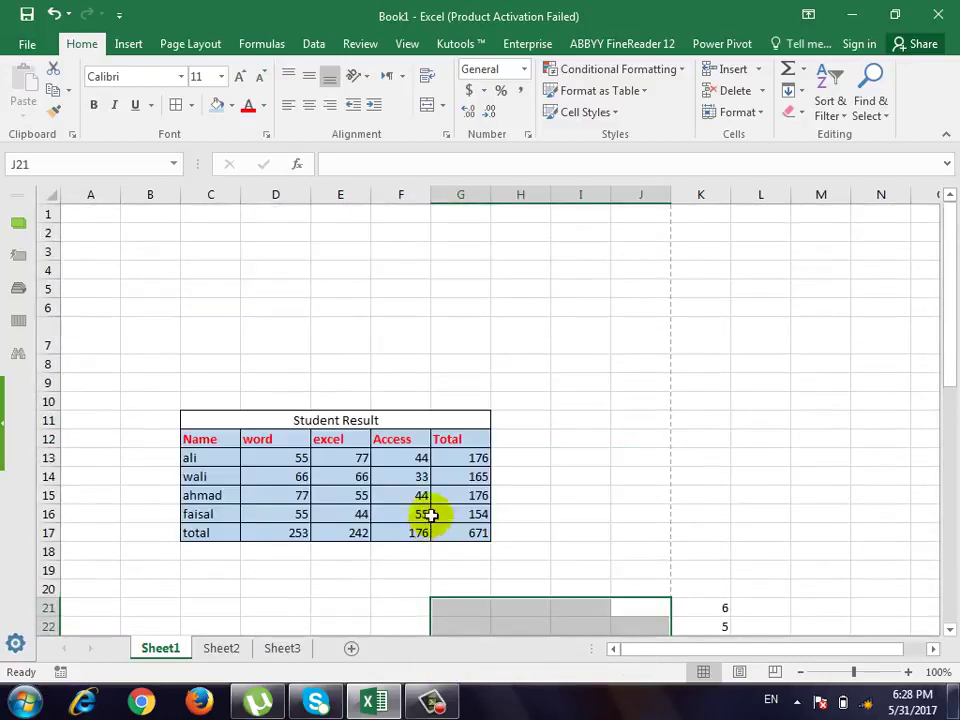
{"action": "left_click", "coordinate": [458, 495]}
{"action": "left_click_drag", "start_coordinate": [258, 421], "coordinate": [403, 536]}
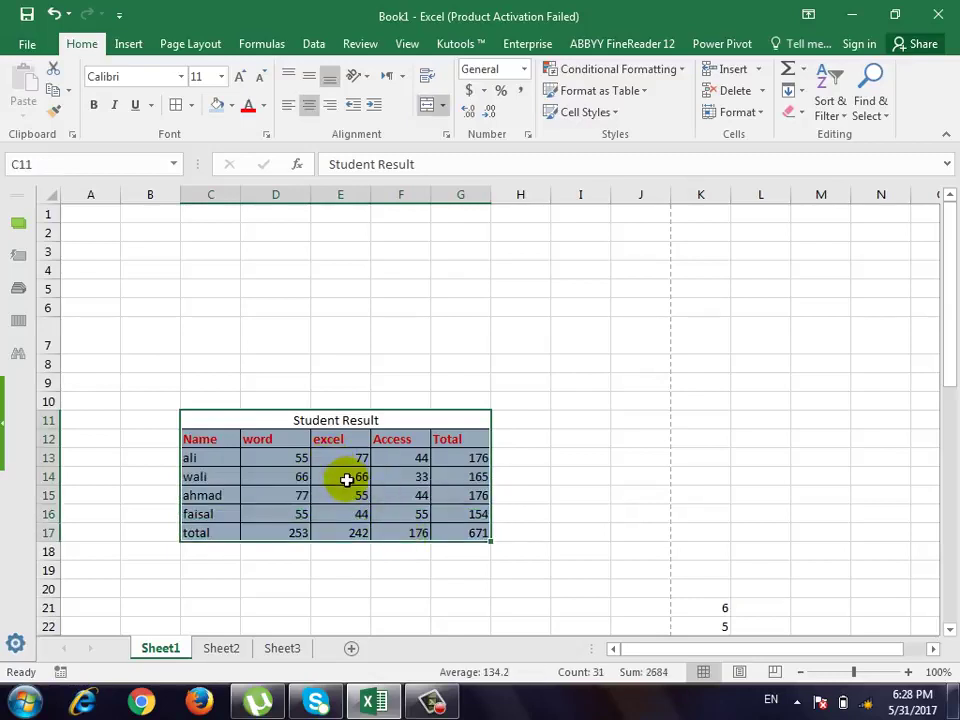
In print preview, enable horizontal Center on page via Page Setup Margins.
{"action": "key", "text": "ctrl+p"}
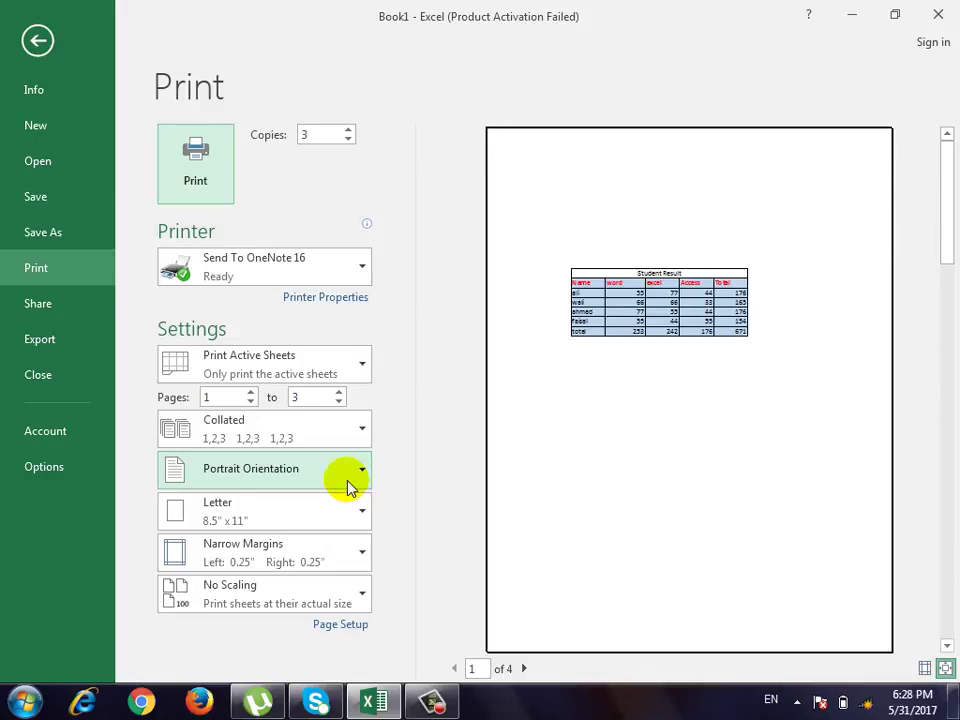
{"action": "left_click", "coordinate": [340, 625]}
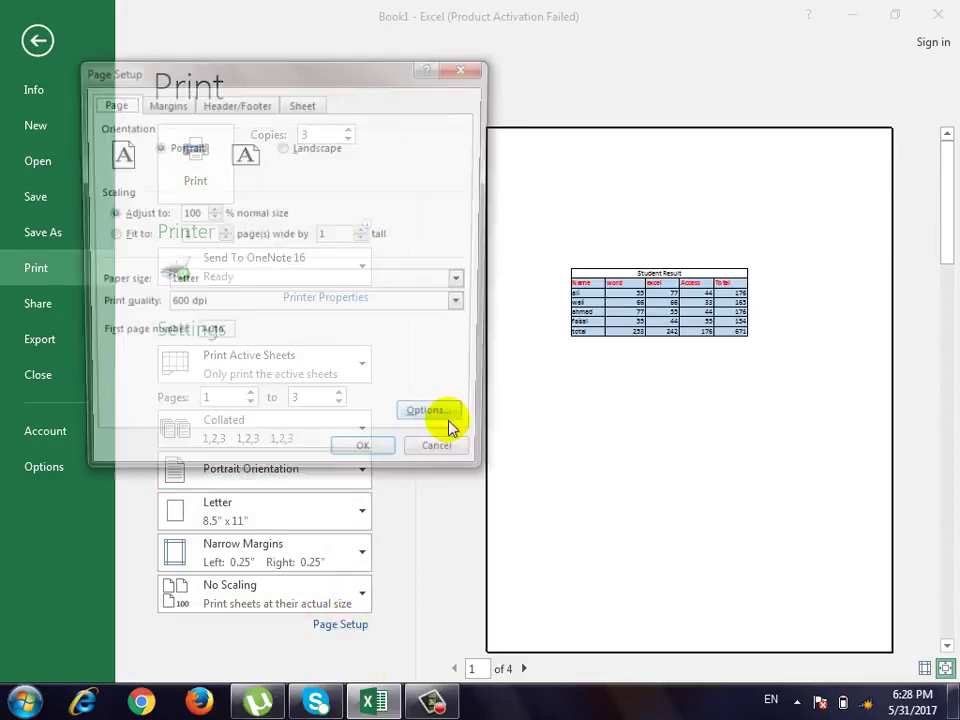
{"action": "left_click", "coordinate": [165, 104]}
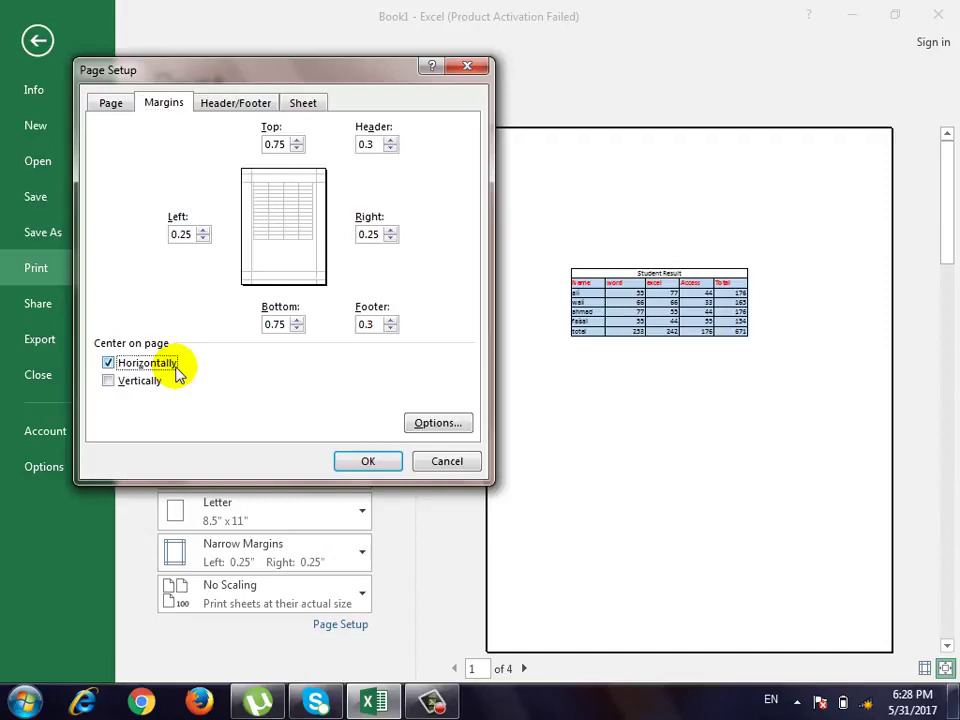
{"action": "left_click", "coordinate": [372, 463]}
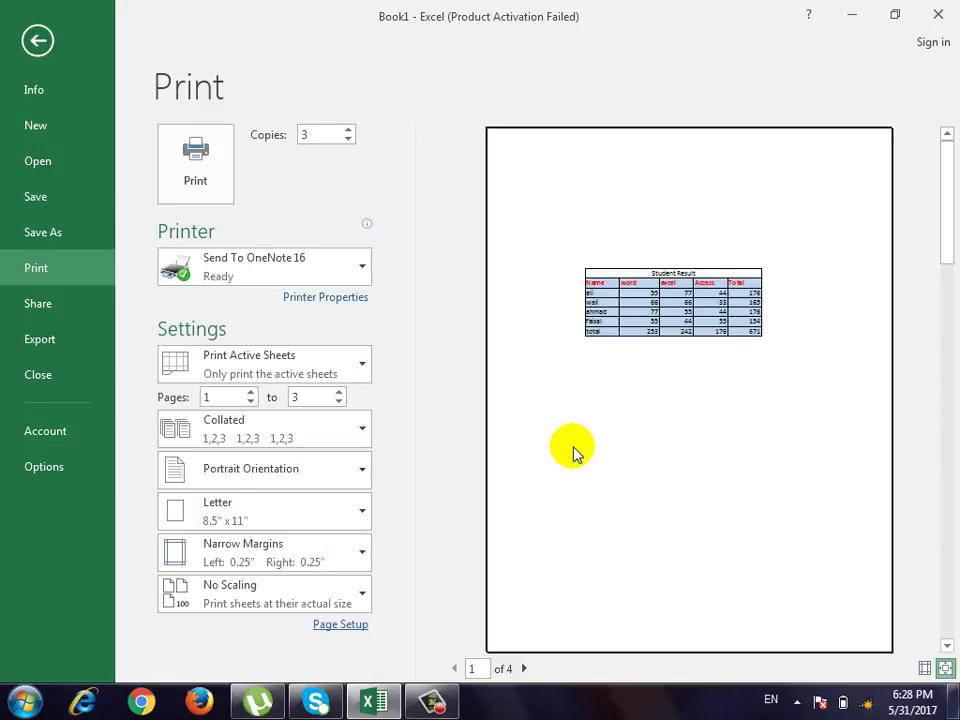
Revisit the Margins settings, try vertical centring as well, and close Page Setup.
{"action": "left_click", "coordinate": [336, 625]}
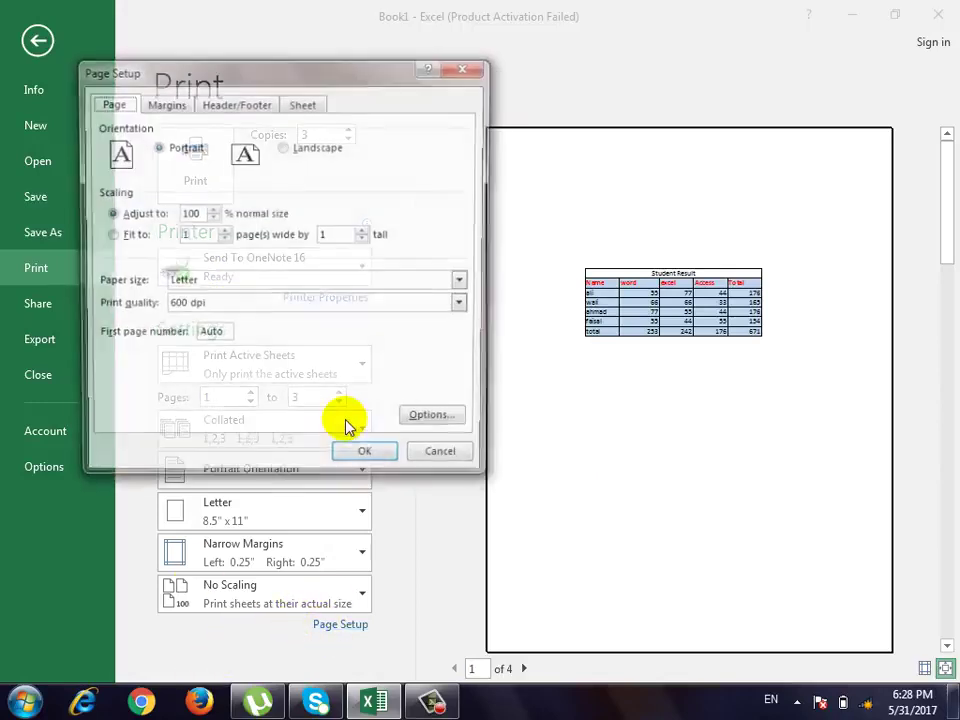
{"action": "left_click", "coordinate": [178, 106]}
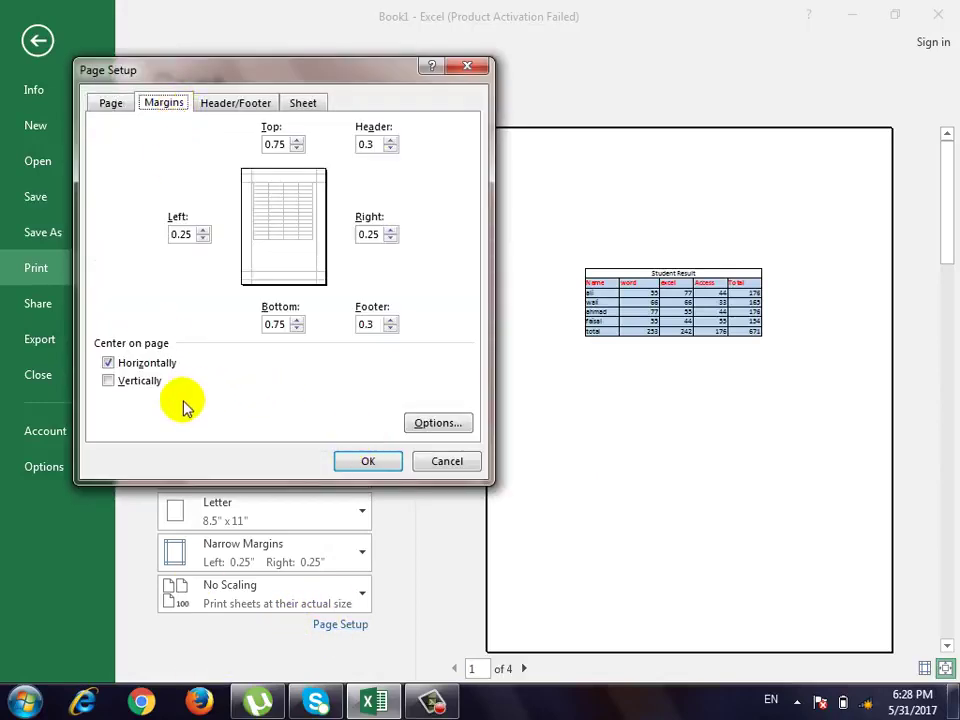
{"action": "left_click", "coordinate": [140, 382]}
{"action": "left_click", "coordinate": [372, 463]}
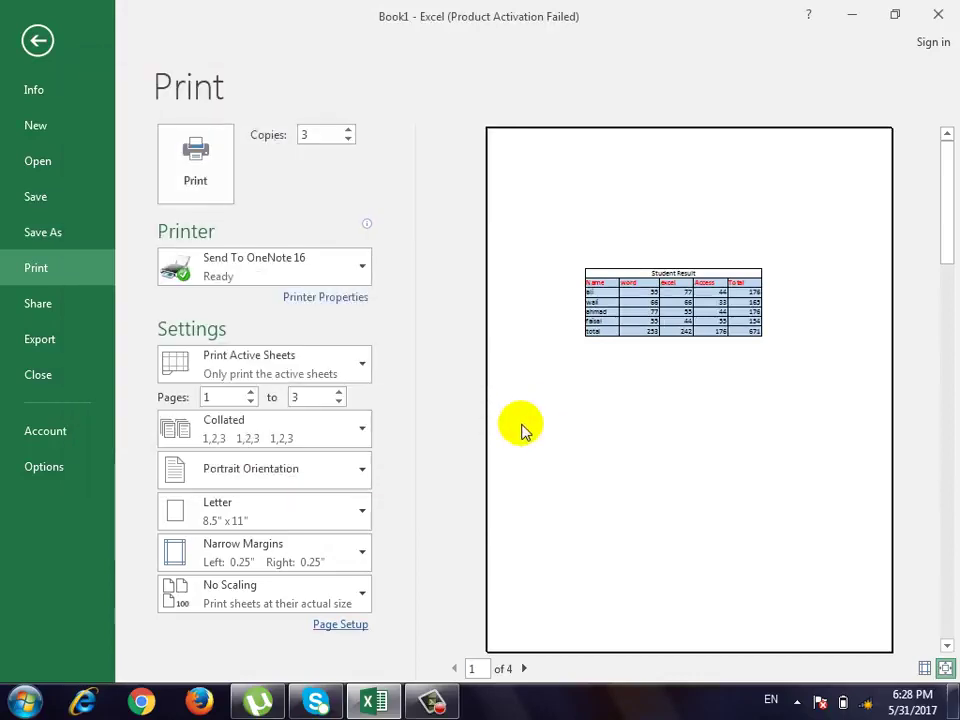
Apply All Borders to A1:J46 around the Student Result table and preview the printout.
{"action": "left_click", "coordinate": [45, 38]}
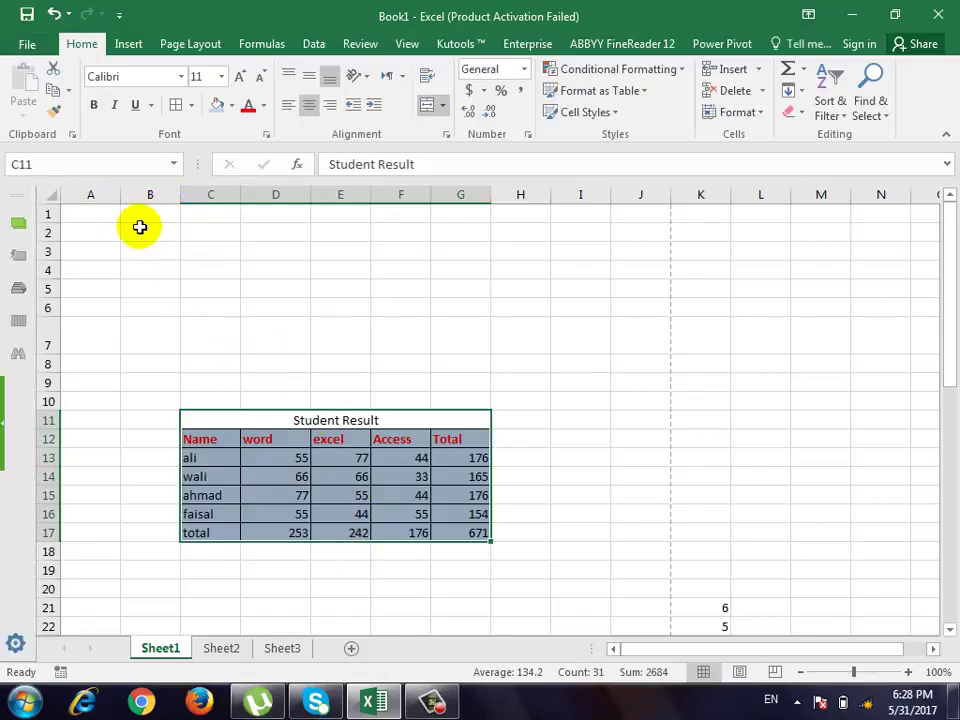
{"action": "mouse_move", "coordinate": [96, 210]}
{"action": "left_mouse_down"}
{"action": "mouse_move", "coordinate": [467, 672]}
{"action": "mouse_move", "coordinate": [603, 716]}
{"action": "mouse_move", "coordinate": [630, 495]}
{"action": "left_mouse_up"}
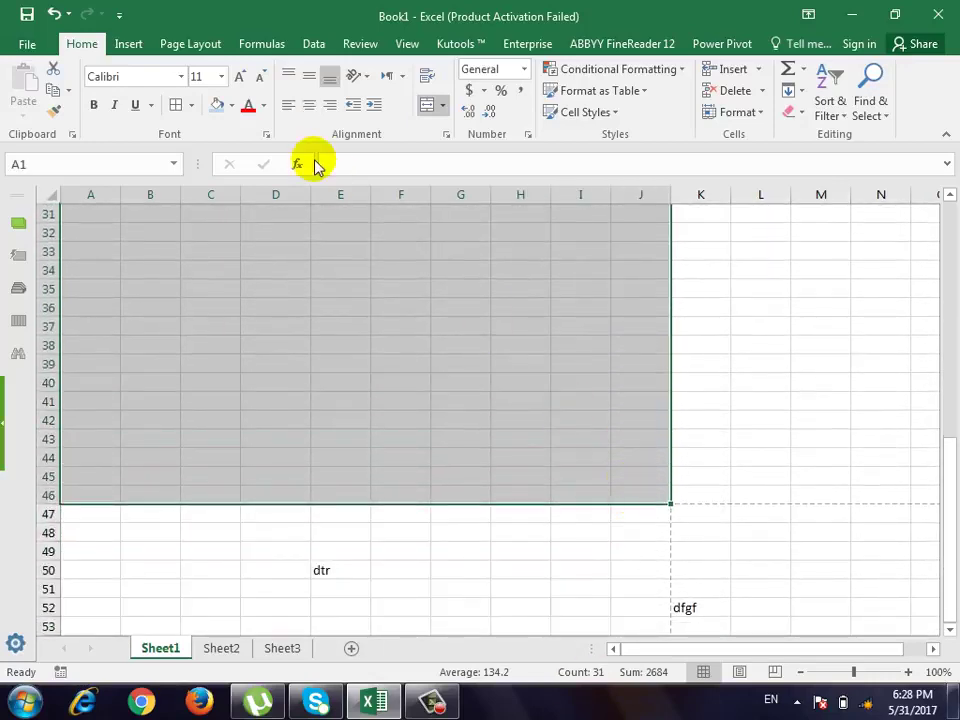
{"action": "left_click", "coordinate": [176, 105]}
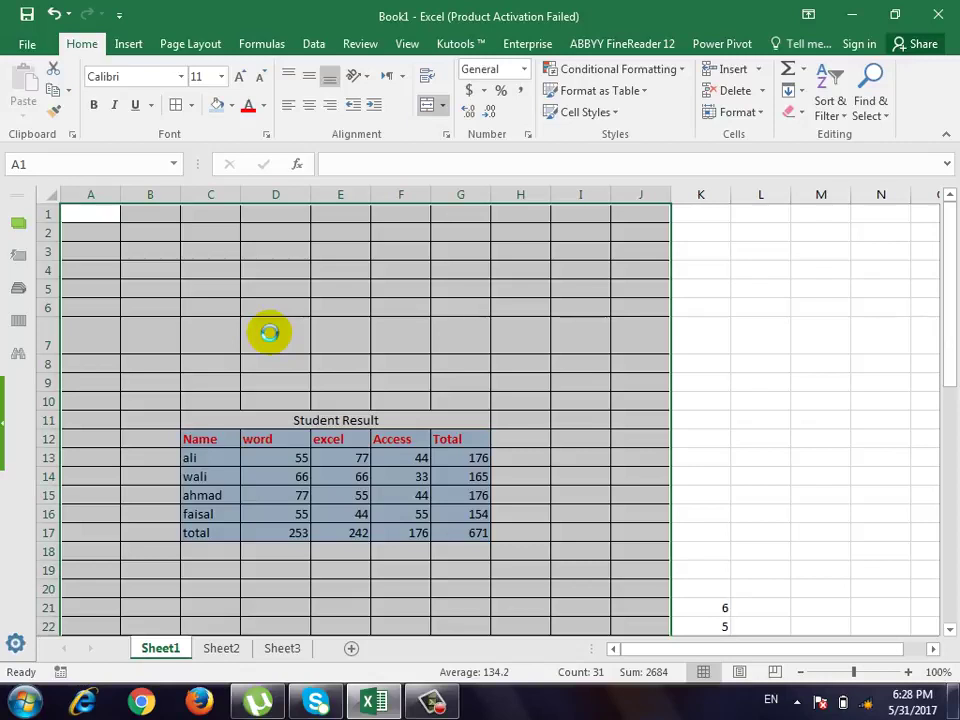
{"action": "key", "text": "ctrl+p"}
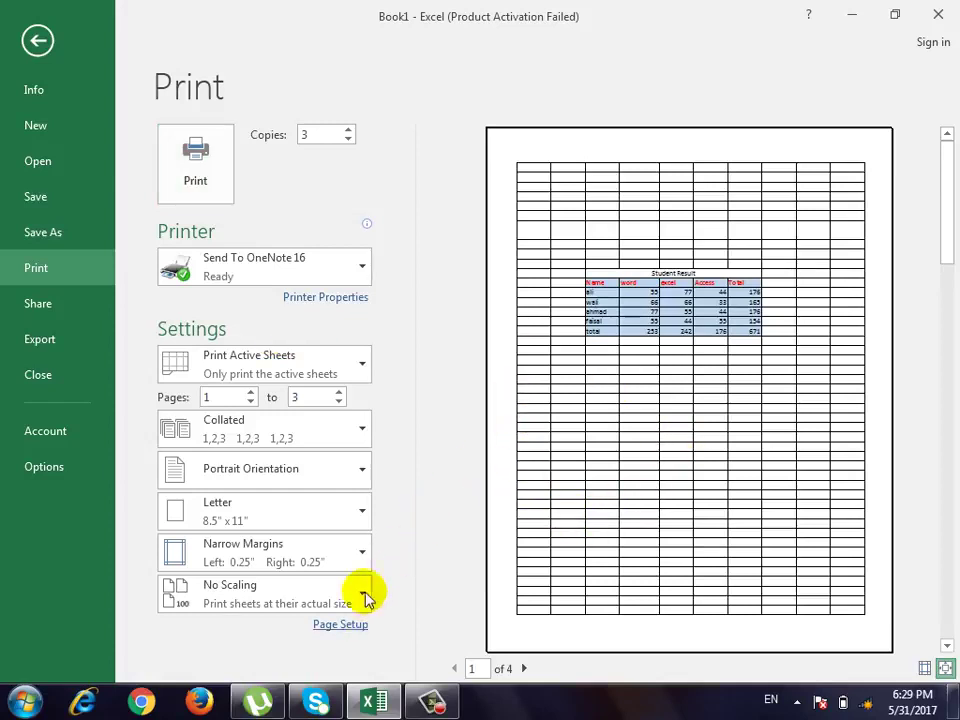
Turn off horizontal and vertical page centring in Page Setup Margins and apply.
{"action": "left_click", "coordinate": [340, 624]}
{"action": "left_click", "coordinate": [165, 102]}
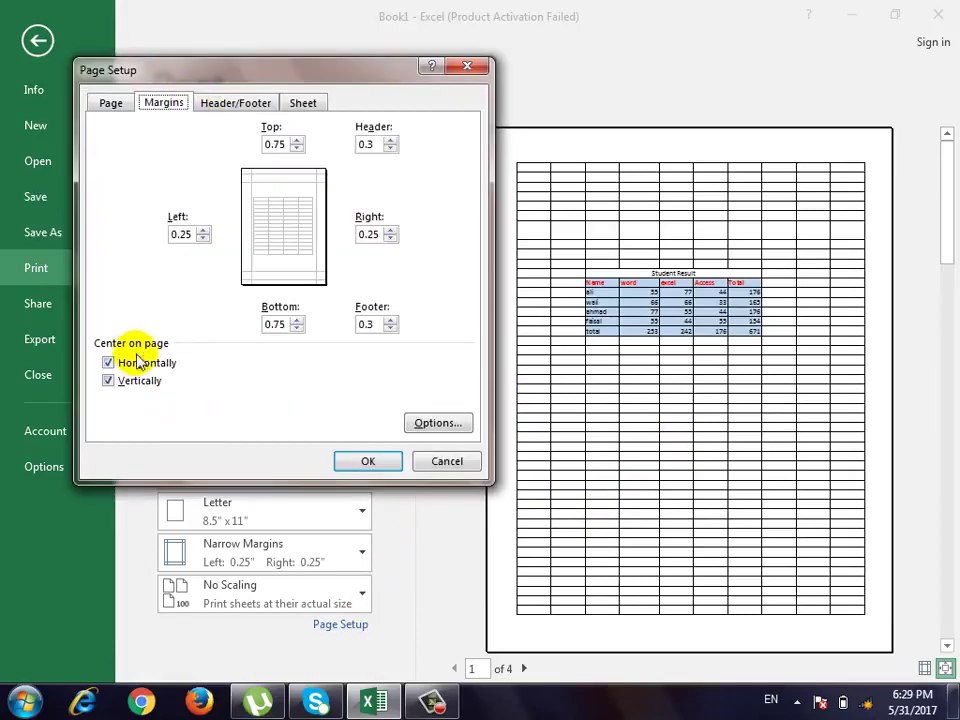
{"action": "left_click", "coordinate": [137, 362]}
{"action": "left_click", "coordinate": [130, 381]}
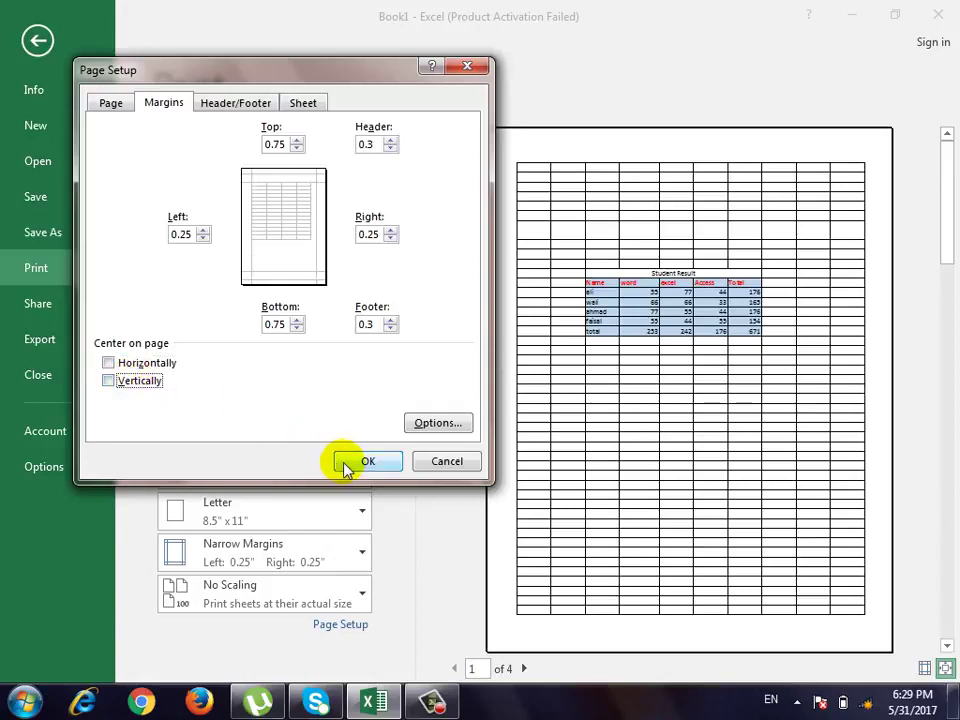
{"action": "left_click", "coordinate": [347, 463]}
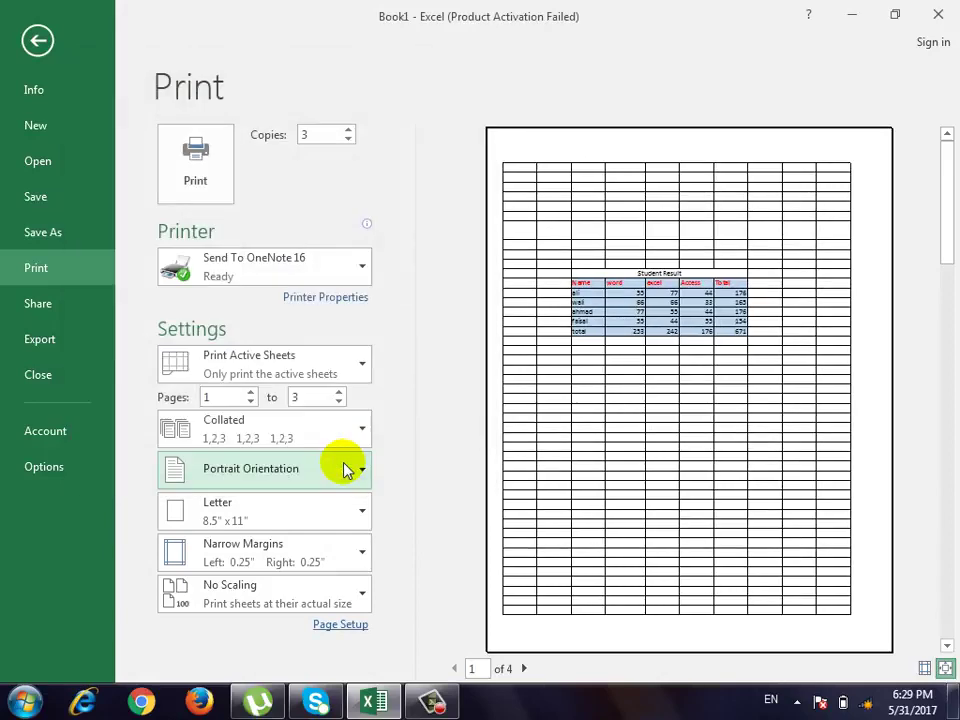
Re-enable horizontal and vertical centring, apply it, and return to Sheet1.
{"action": "left_click", "coordinate": [340, 624]}
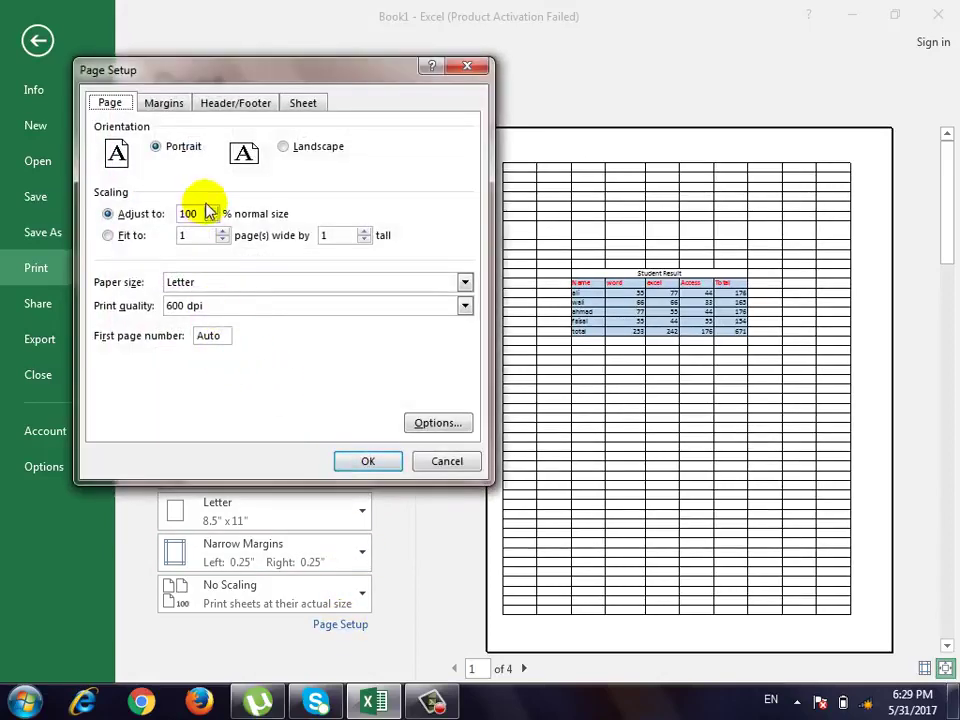
{"action": "left_click", "coordinate": [165, 103]}
{"action": "left_click", "coordinate": [150, 363]}
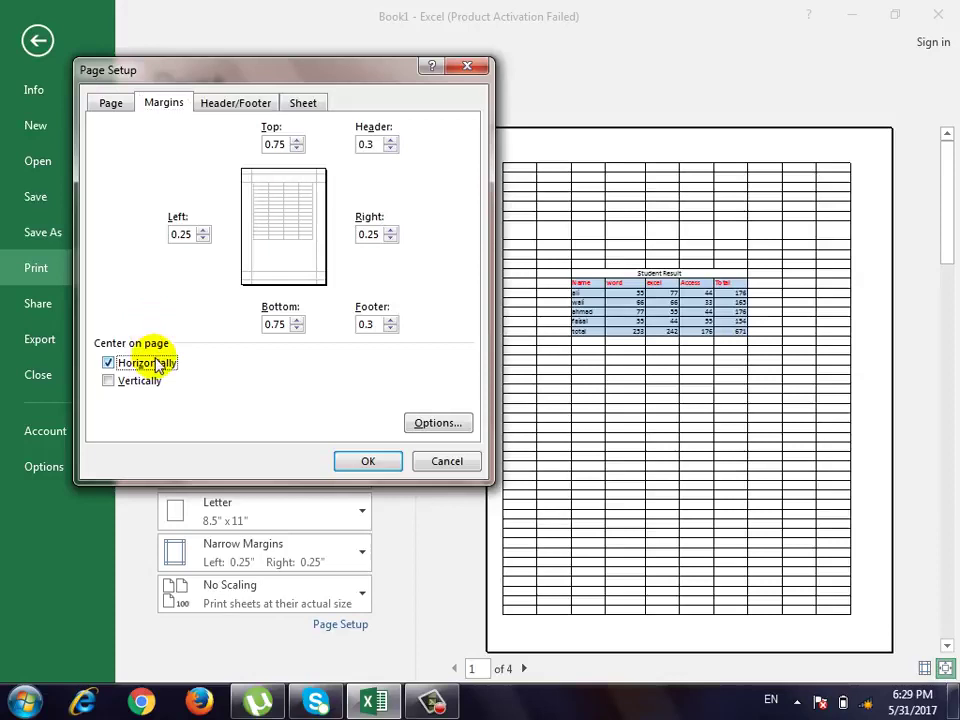
{"action": "left_click", "coordinate": [140, 381]}
{"action": "left_click", "coordinate": [372, 462]}
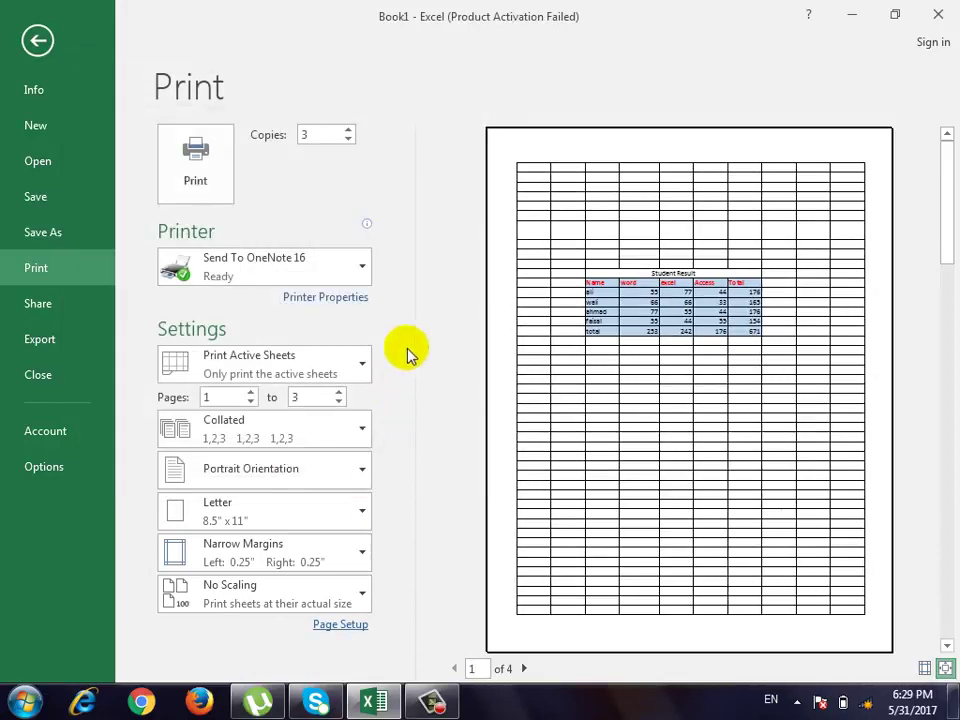
{"action": "left_click", "coordinate": [38, 40]}
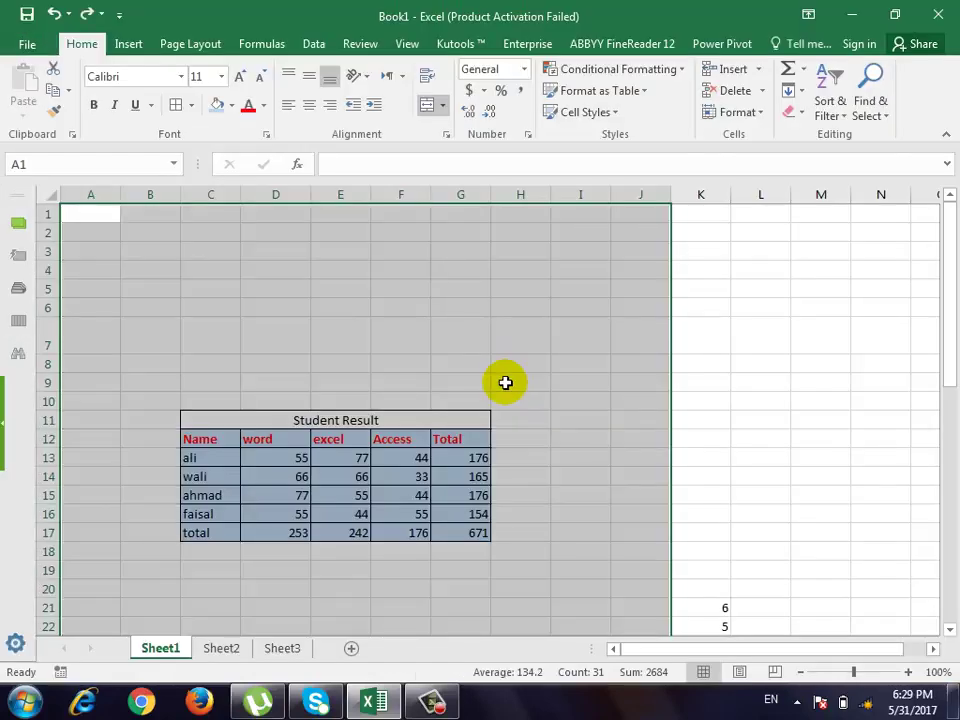
Select the Student Result table (C11:G17) and set the print to Print Selection.
{"action": "left_click", "coordinate": [505, 382]}
{"action": "scroll", "coordinate": [505, 400], "scroll_direction": "down", "scroll_amount": 1}
{"action": "left_click_drag", "start_coordinate": [336, 362], "coordinate": [409, 476]}
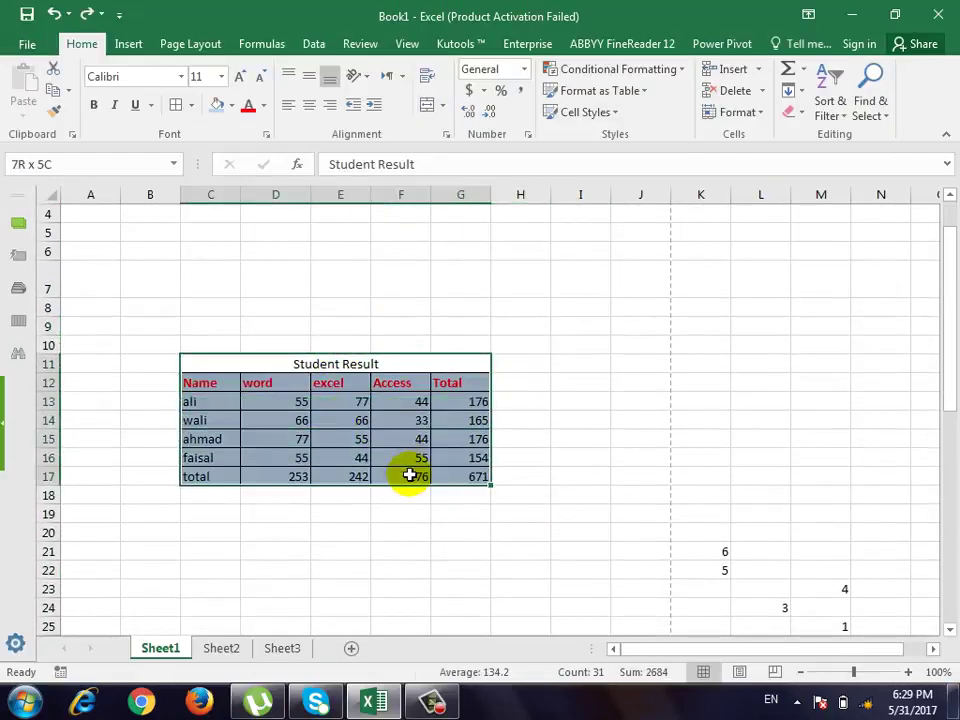
{"action": "key", "text": "ctrl+p"}
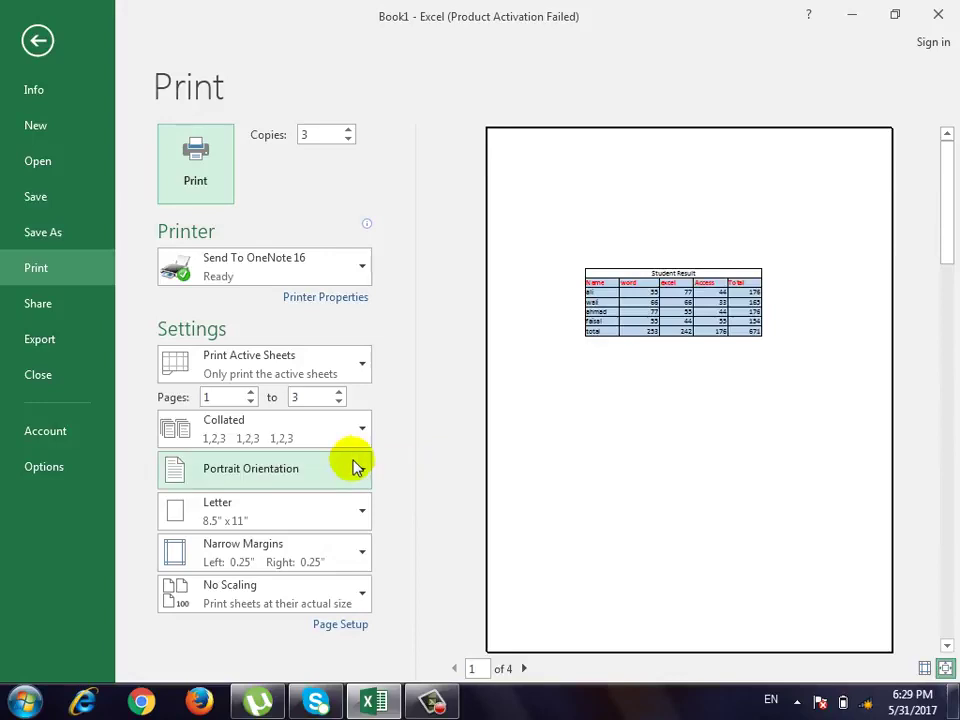
{"action": "left_click", "coordinate": [250, 368]}
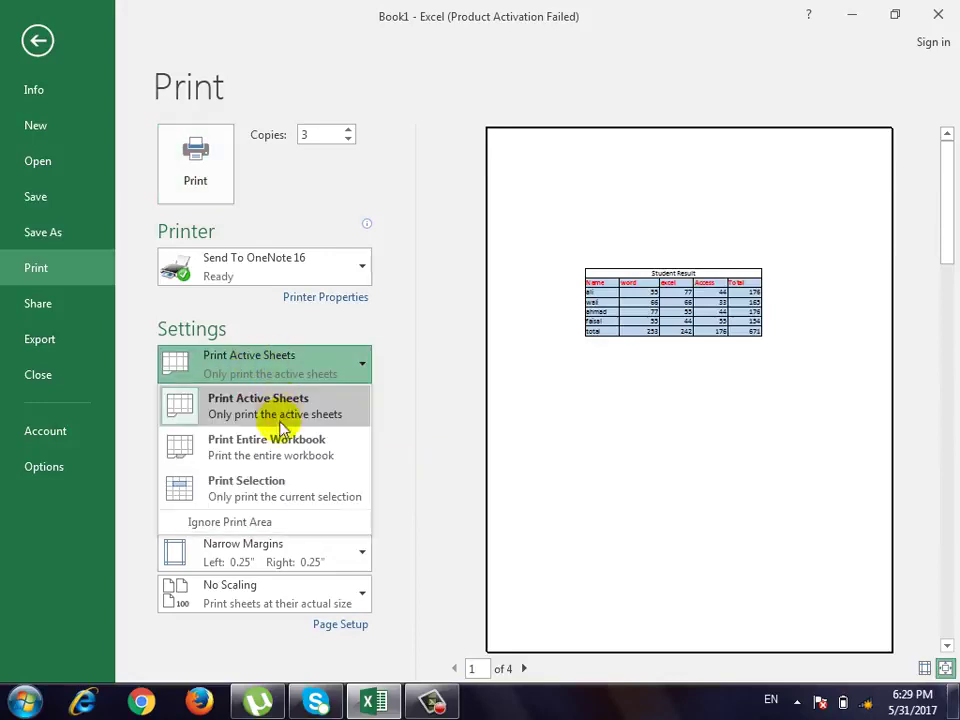
{"action": "left_click", "coordinate": [242, 495]}
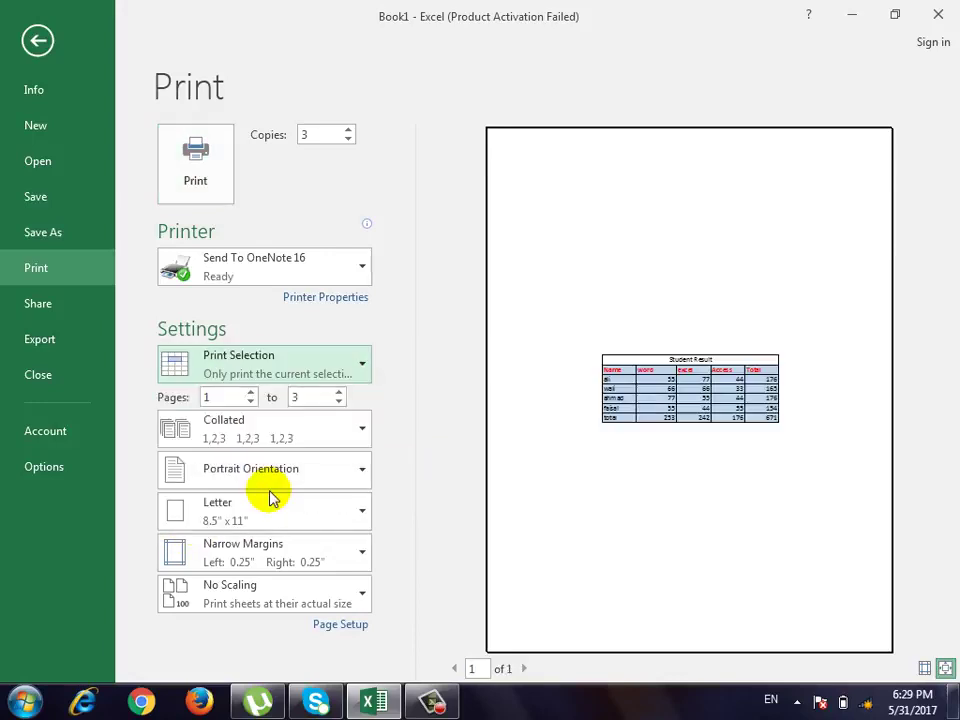
Turn off horizontal and vertical page centring in Page Setup's Margins tab.
{"action": "left_click", "coordinate": [340, 624]}
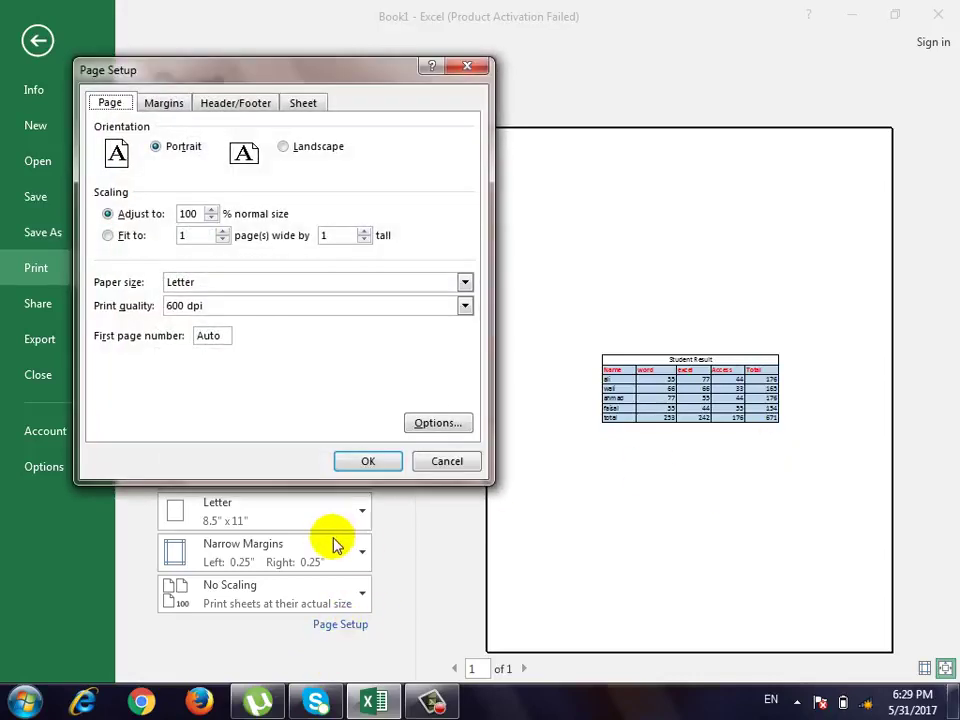
{"action": "left_click", "coordinate": [165, 102]}
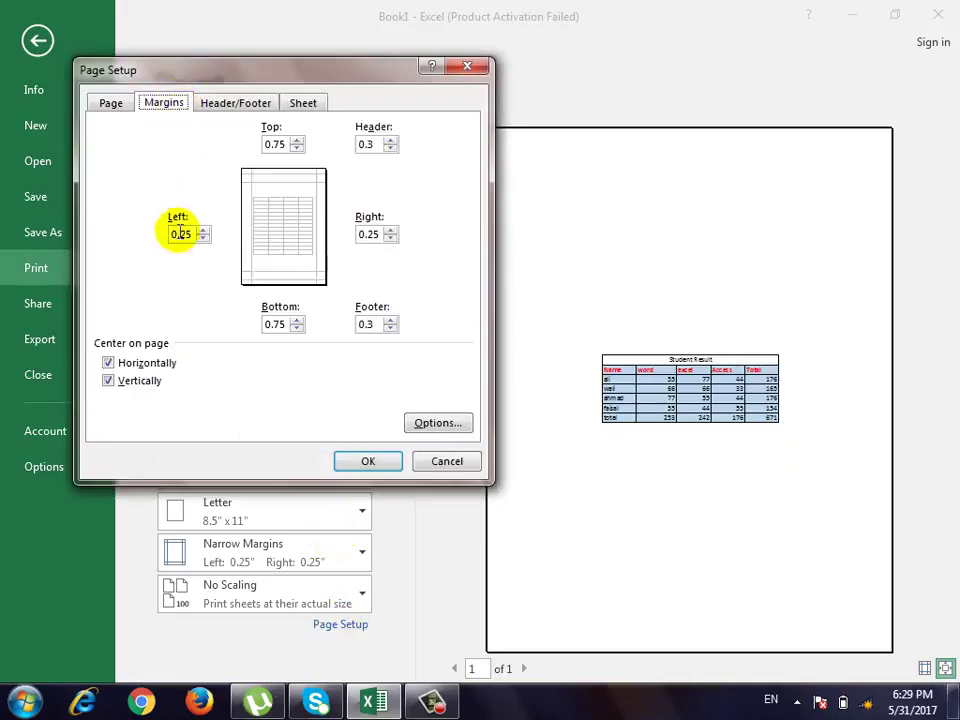
{"action": "left_click", "coordinate": [138, 382]}
{"action": "left_click", "coordinate": [111, 364]}
{"action": "left_click", "coordinate": [366, 463]}
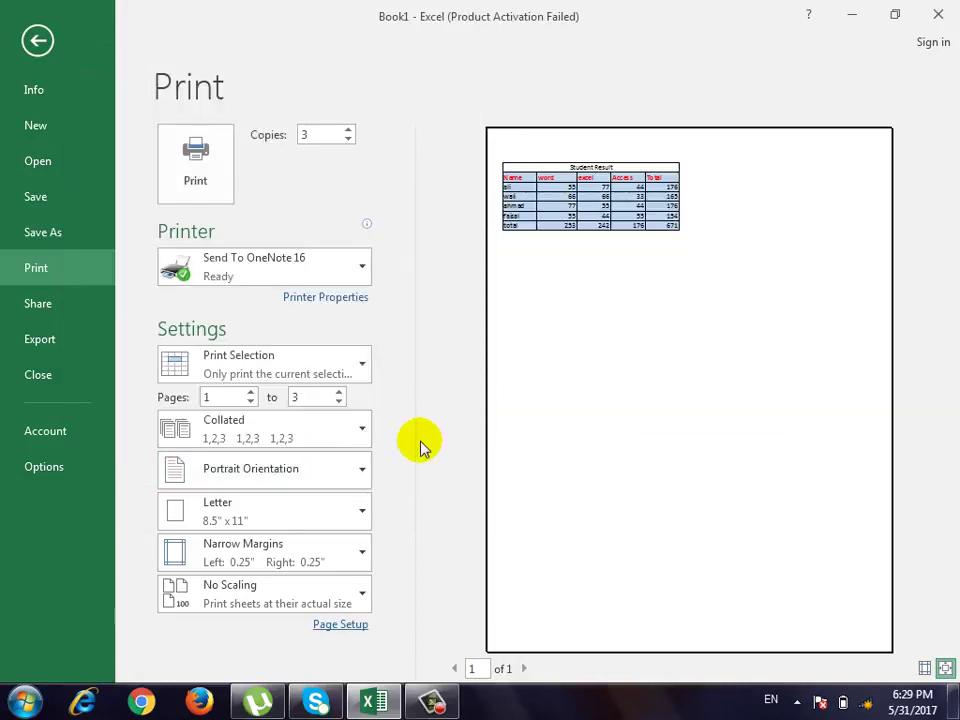
{"action": "left_click", "coordinate": [345, 623]}
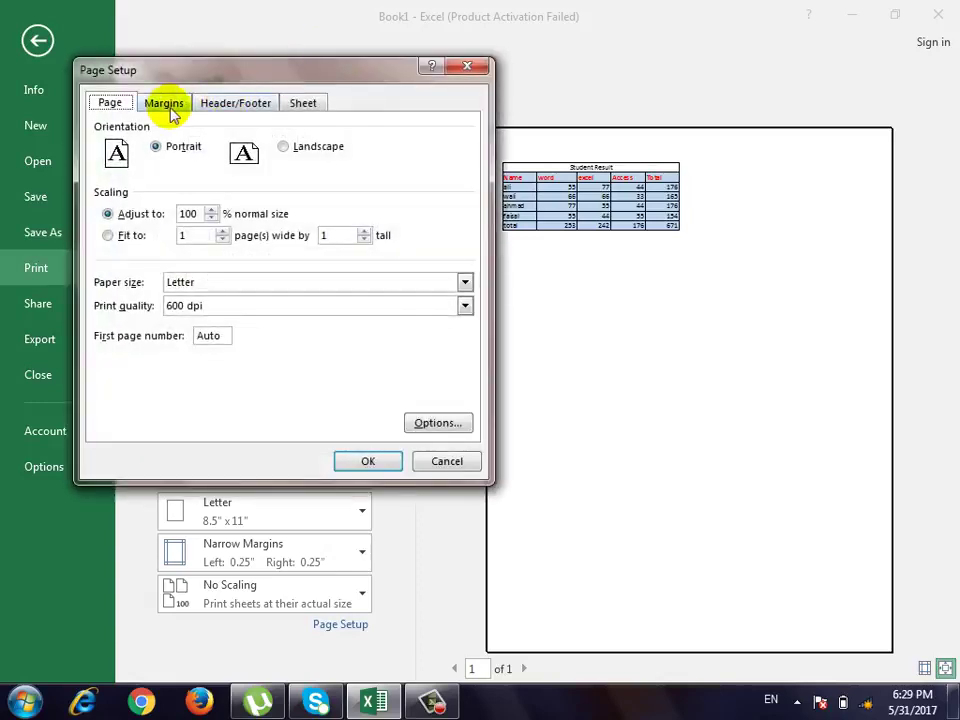
Review Page Setup's Margins, Header/Footer and Page tabs, cancel, and return from Print to Sheet1.
{"action": "left_click", "coordinate": [165, 104]}
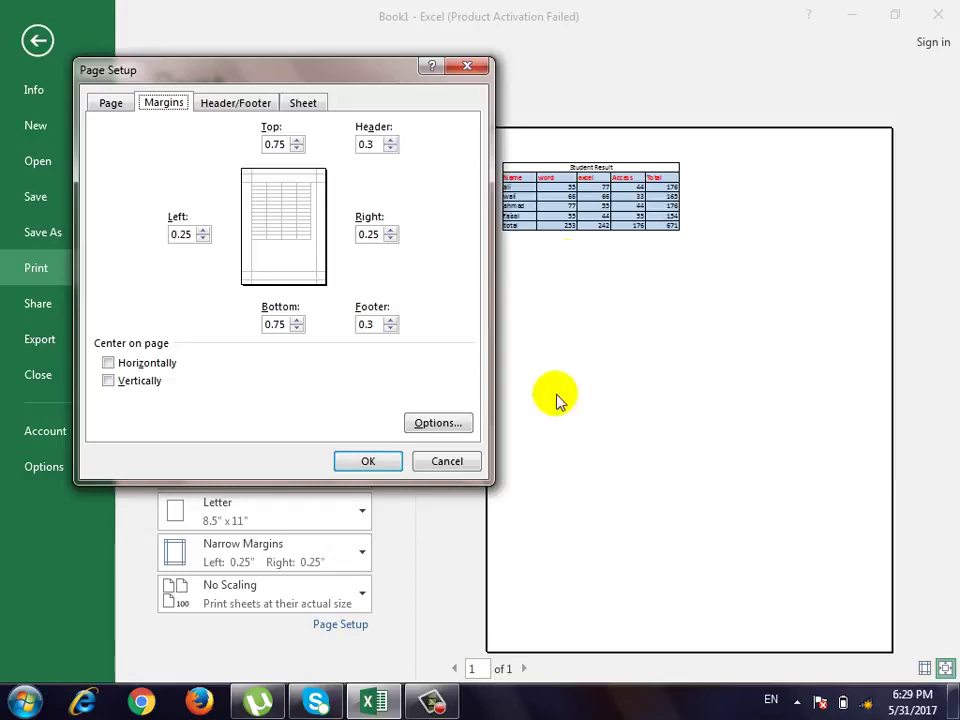
{"action": "left_click", "coordinate": [447, 462]}
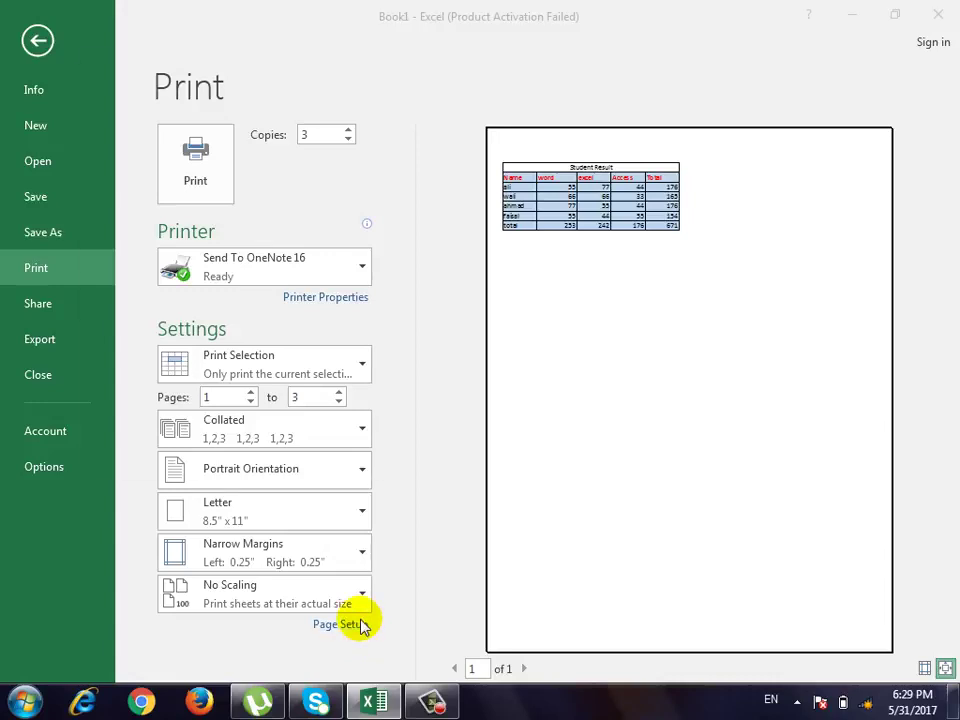
{"action": "left_click", "coordinate": [358, 623]}
{"action": "left_click", "coordinate": [166, 105]}
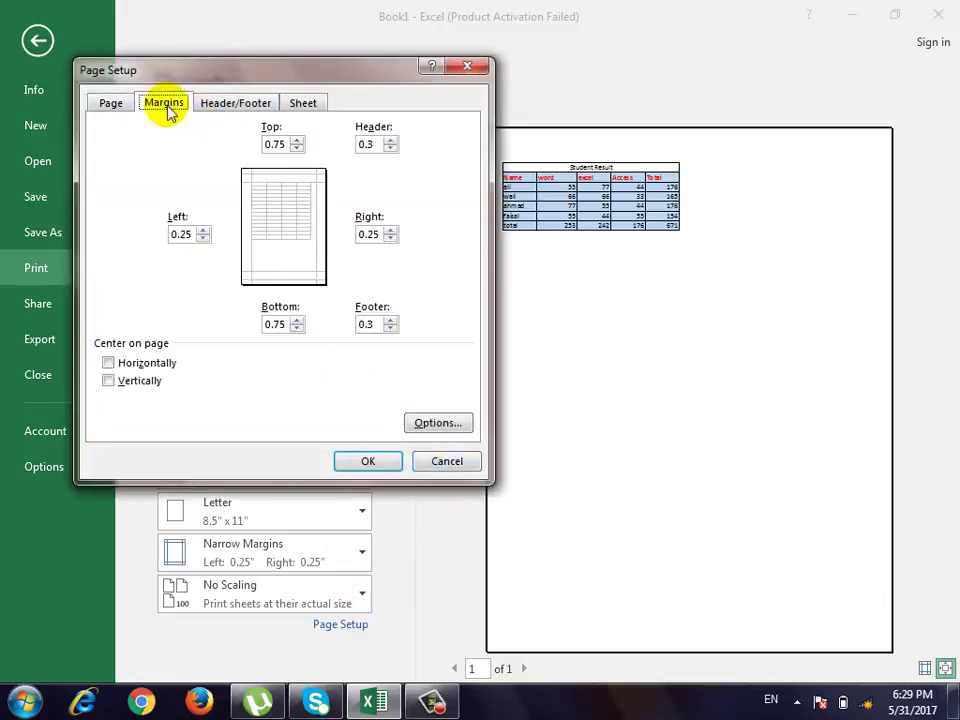
{"action": "left_click", "coordinate": [250, 104]}
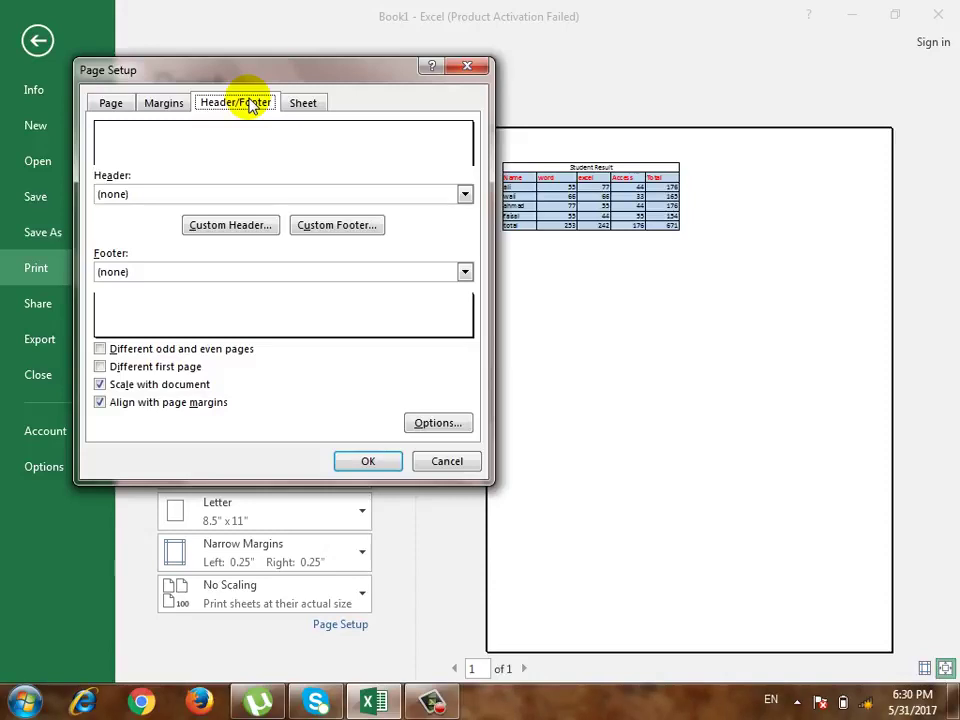
{"action": "left_click", "coordinate": [110, 103]}
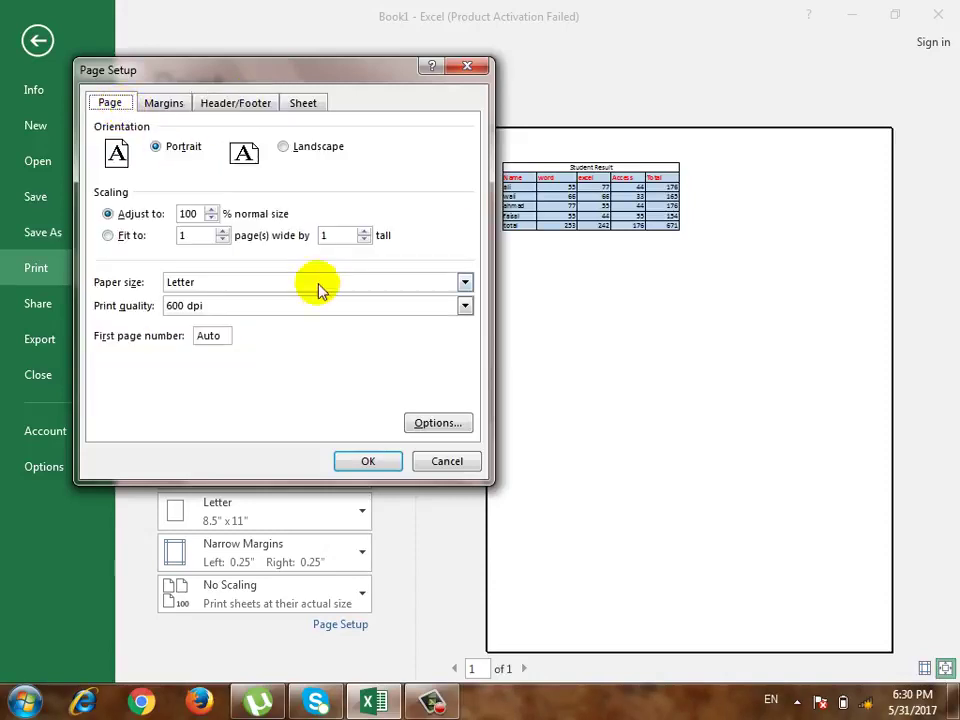
{"action": "left_click", "coordinate": [449, 461]}
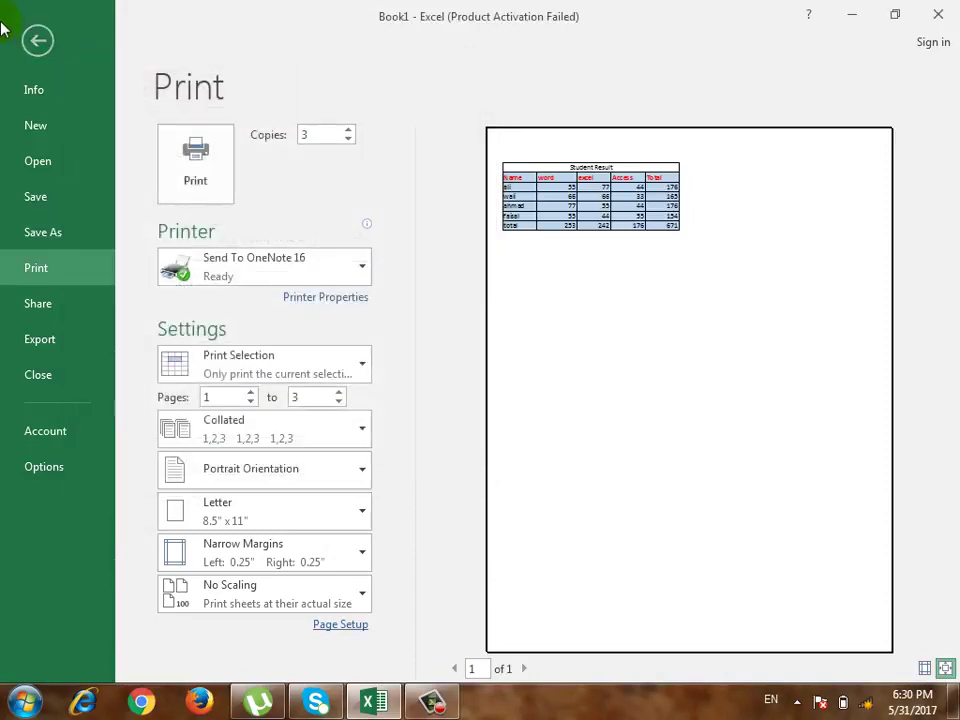
{"action": "left_click", "coordinate": [37, 40]}
{"action": "left_click", "coordinate": [432, 700]}
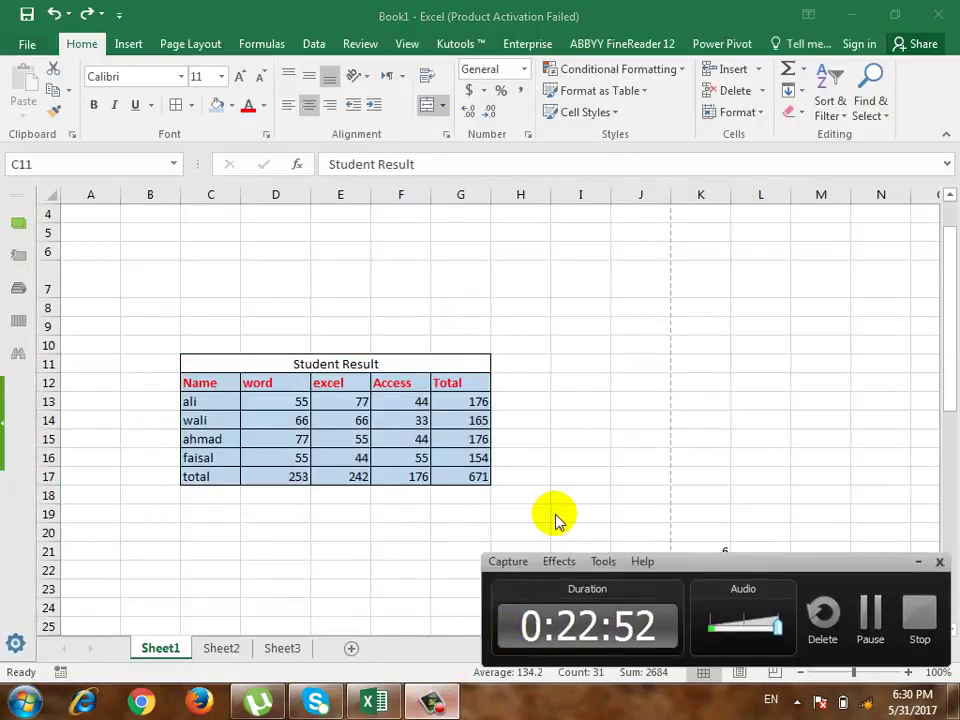